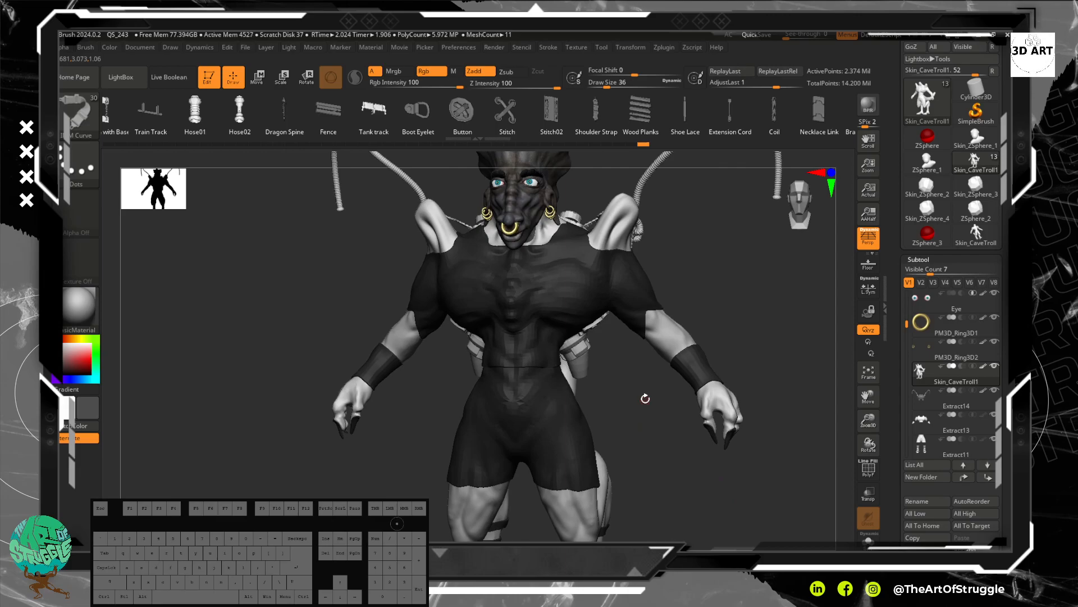
Enlarge the brush to draw size 104 and activate the ClayBuildup brush for the torso.
{"action": "left_click_drag", "start_coordinate": [645, 399], "coordinate": [672, 410]}
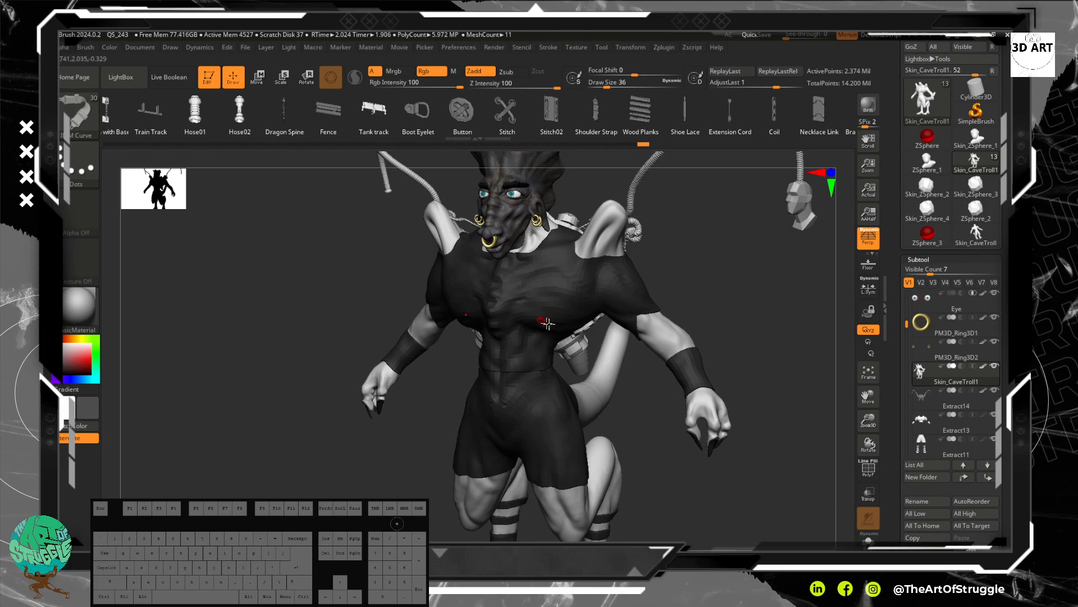
{"action": "left_click_drag", "start_coordinate": [807, 305], "coordinate": [780, 291]}
{"action": "left_click_drag", "start_coordinate": [842, 336], "coordinate": [730, 280]}
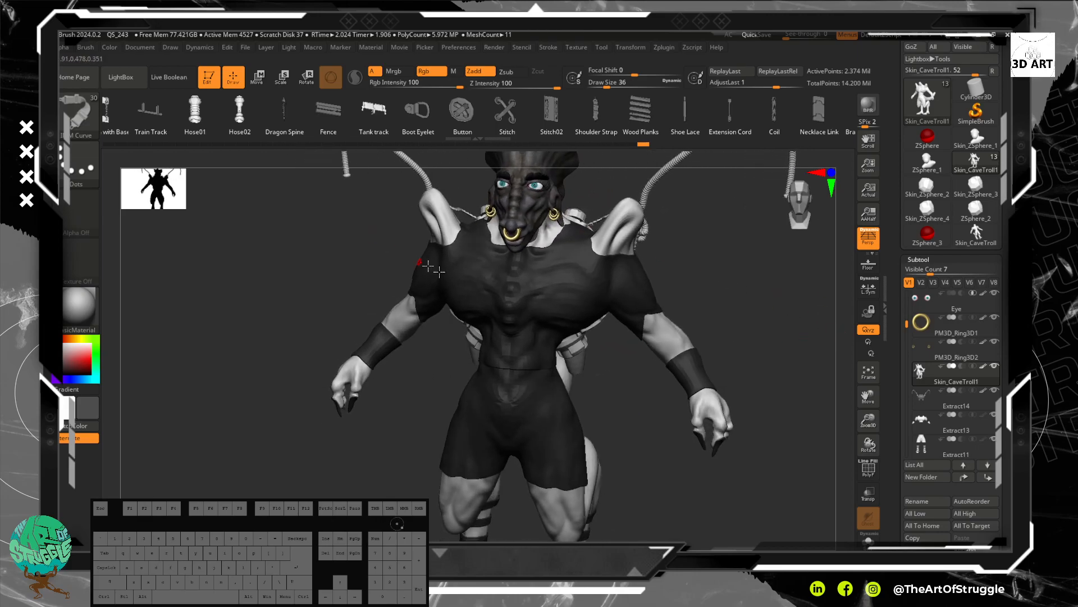
{"action": "left_click_drag", "start_coordinate": [678, 347], "coordinate": [741, 288]}
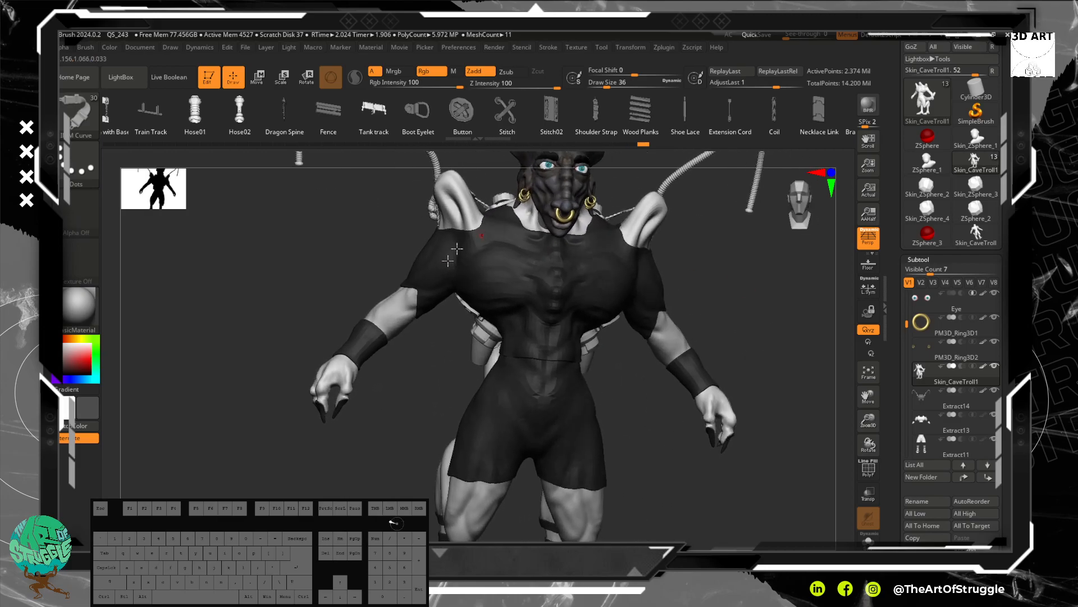
{"action": "key", "text": "bracketright"}
{"action": "key", "text": "bracketright"}
{"action": "key", "text": "bracketright"}
{"action": "key", "text": "bracketright"}
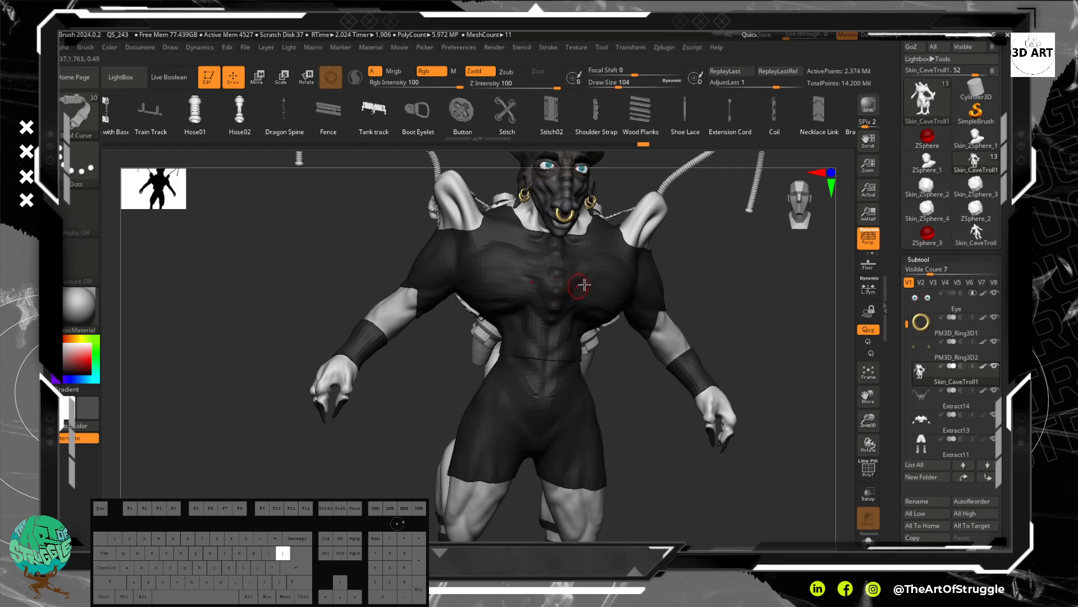
{"action": "key", "text": "b"}
{"action": "key", "text": "c"}
{"action": "key", "text": "b"}
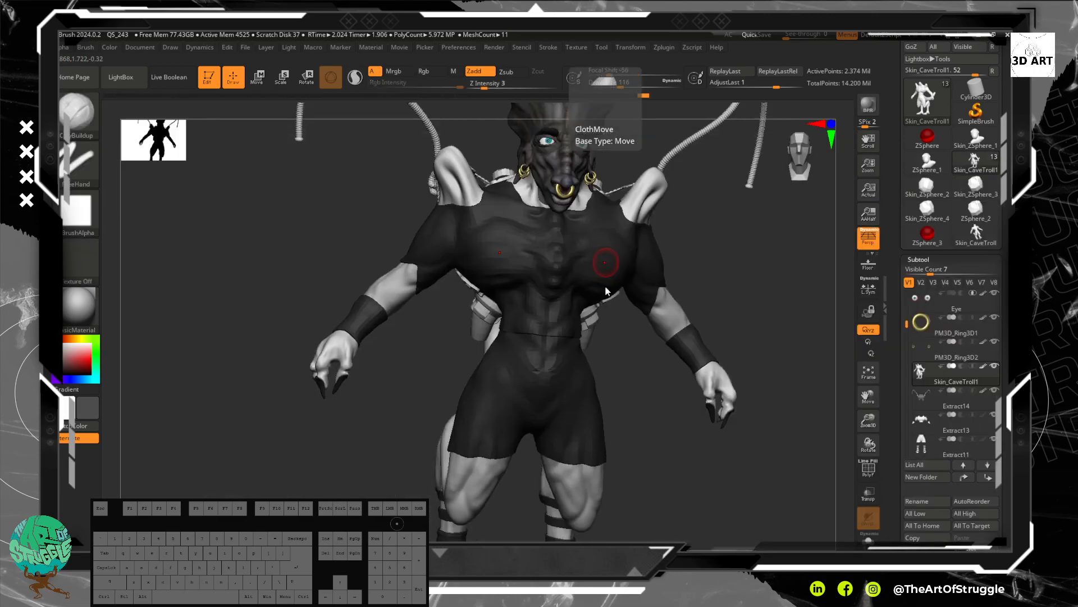
Select the shirt subtool Extract13, smooth its chest and abdomen, and undo the last stroke.
{"action": "mouse_move", "coordinate": [711, 274]}
{"action": "left_mouse_down"}
{"action": "mouse_move", "coordinate": [721, 256]}
{"action": "mouse_move", "coordinate": [691, 248]}
{"action": "mouse_move", "coordinate": [722, 298]}
{"action": "mouse_move", "coordinate": [570, 356]}
{"action": "mouse_move", "coordinate": [581, 333]}
{"action": "mouse_move", "coordinate": [555, 349]}
{"action": "mouse_move", "coordinate": [588, 329]}
{"action": "left_mouse_up"}
{"action": "left_click", "coordinate": [562, 329], "text": "alt"}
{"action": "mouse_move", "coordinate": [589, 329]}
{"action": "left_mouse_down", "text": "shift"}
{"action": "mouse_move", "coordinate": [580, 343]}
{"action": "mouse_move", "coordinate": [570, 298]}
{"action": "mouse_move", "coordinate": [537, 361]}
{"action": "left_mouse_up", "text": "shift"}
{"action": "key", "text": "ctrl+z"}
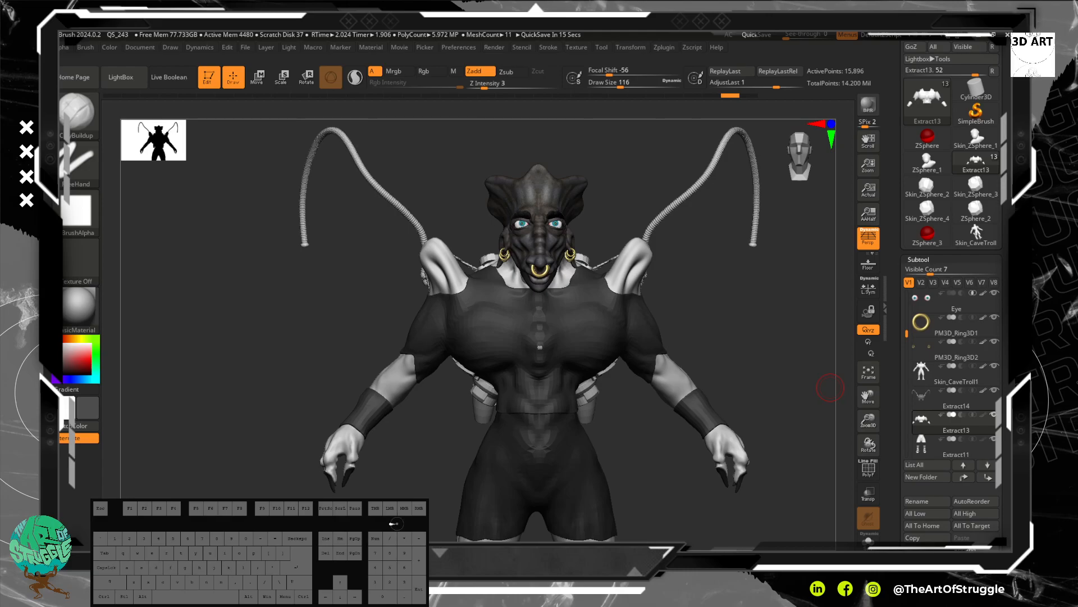
Push the protruding bump at the centre of the shirt's chest inward with the Move brush.
{"action": "left_click_drag", "start_coordinate": [745, 317], "coordinate": [737, 317]}
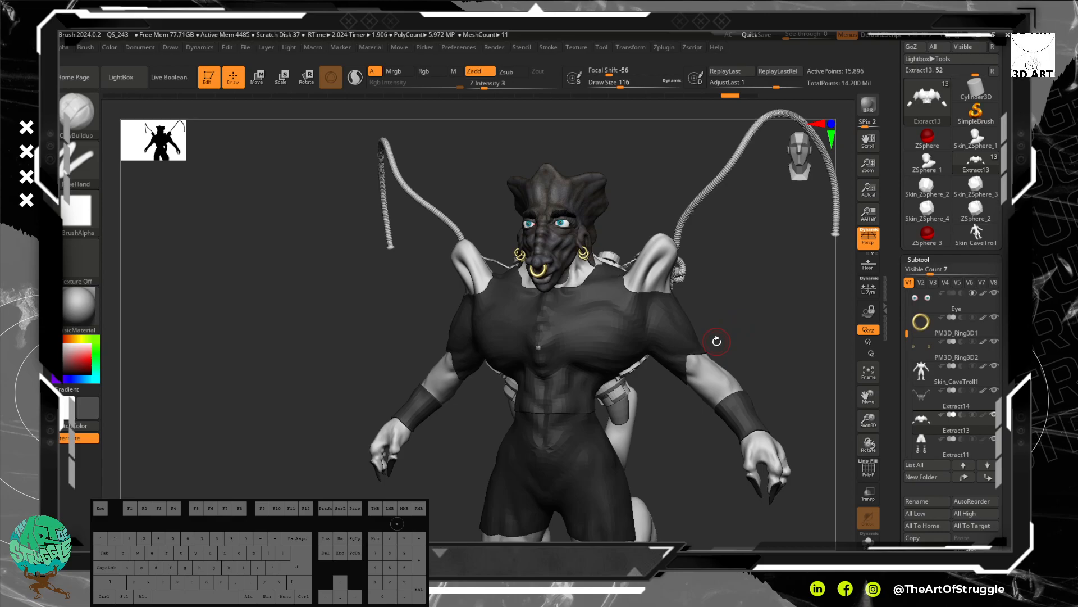
{"action": "left_click_drag", "start_coordinate": [782, 325], "coordinate": [672, 405]}
{"action": "mouse_move", "coordinate": [735, 346]}
{"action": "left_mouse_down"}
{"action": "mouse_move", "coordinate": [679, 386]}
{"action": "mouse_move", "coordinate": [702, 362]}
{"action": "mouse_move", "coordinate": [777, 337]}
{"action": "left_mouse_up"}
{"action": "left_click_drag", "start_coordinate": [681, 369], "coordinate": [727, 341]}
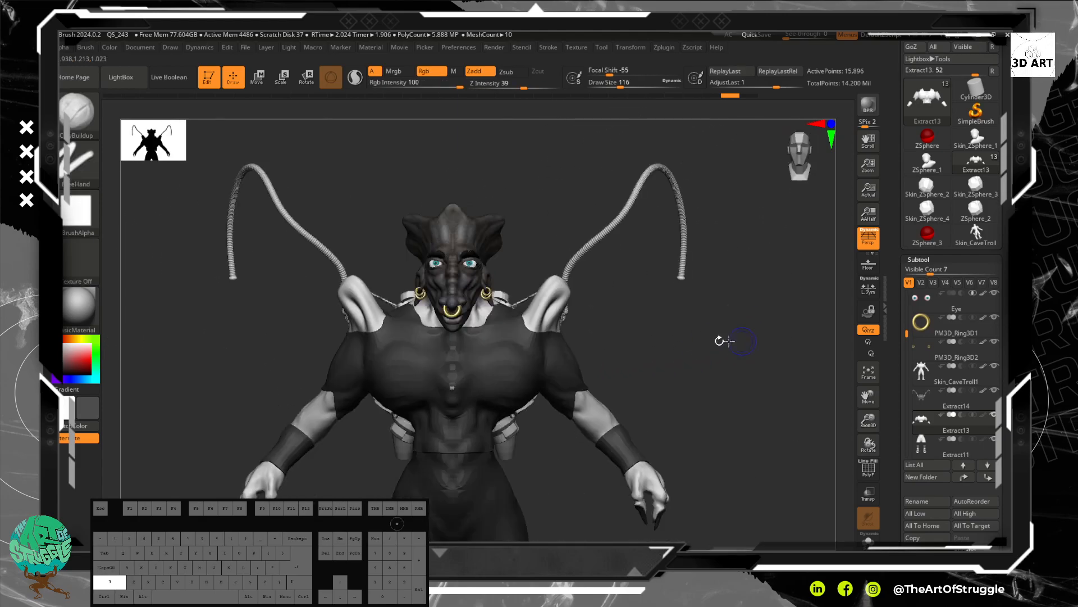
{"action": "mouse_move", "coordinate": [635, 332]}
{"action": "left_mouse_down", "text": "alt"}
{"action": "mouse_move", "coordinate": [649, 320]}
{"action": "mouse_move", "coordinate": [650, 356]}
{"action": "left_mouse_up", "text": "alt"}
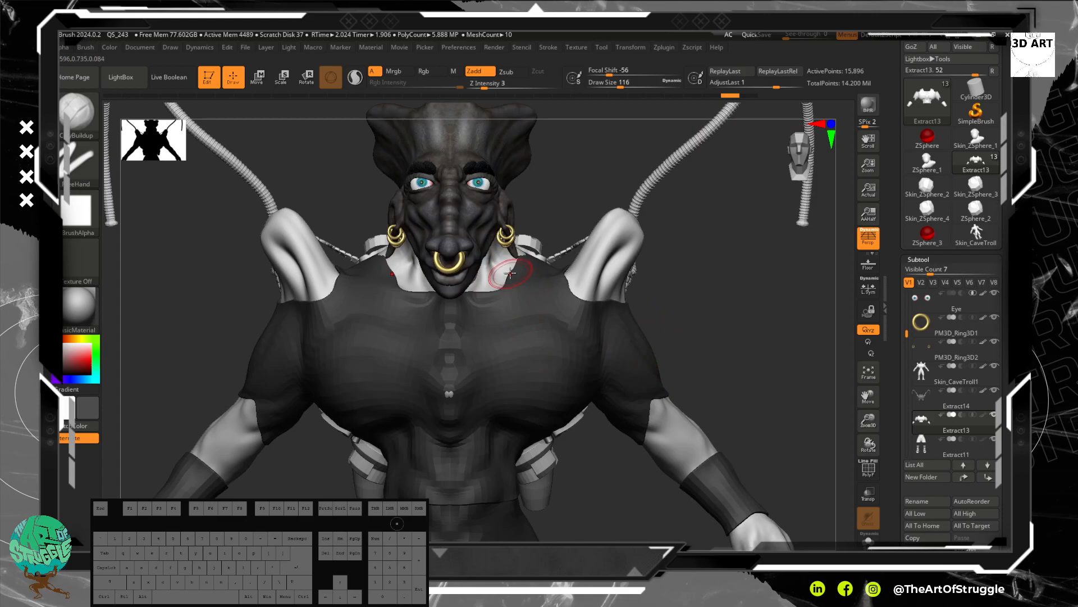
{"action": "key", "text": "ctrl"}
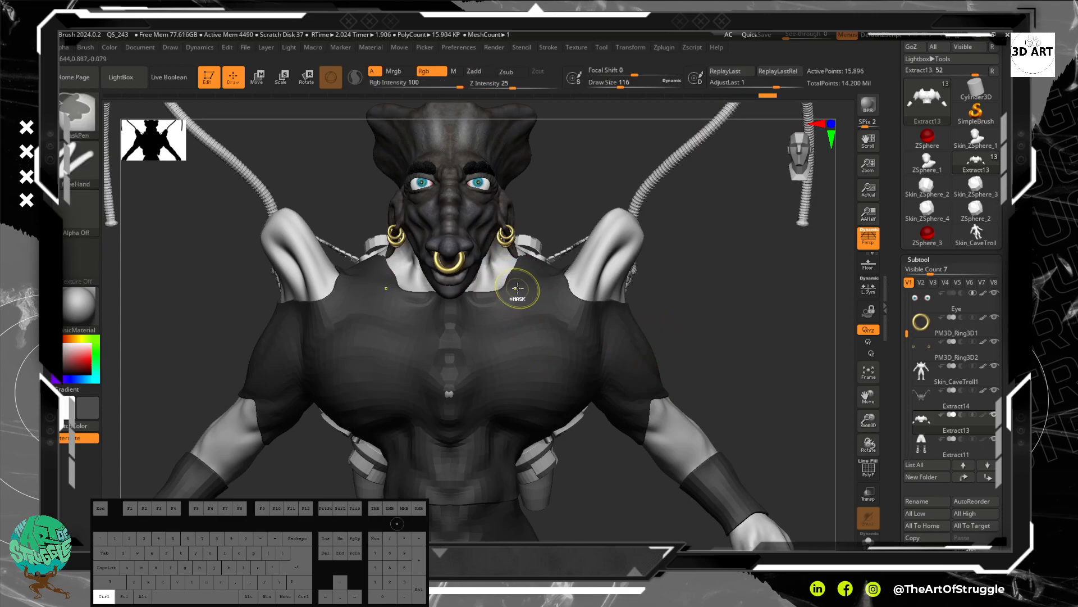
{"action": "key", "text": "b"}
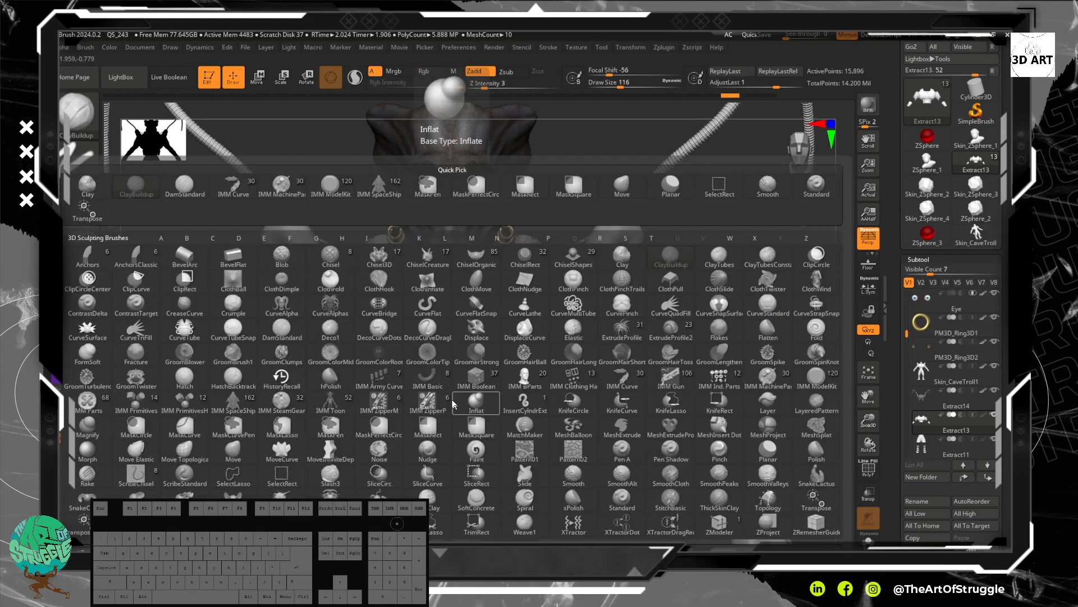
{"action": "key", "text": "m"}
{"action": "key", "text": "v"}
{"action": "left_click_drag", "start_coordinate": [773, 301], "coordinate": [751, 302]}
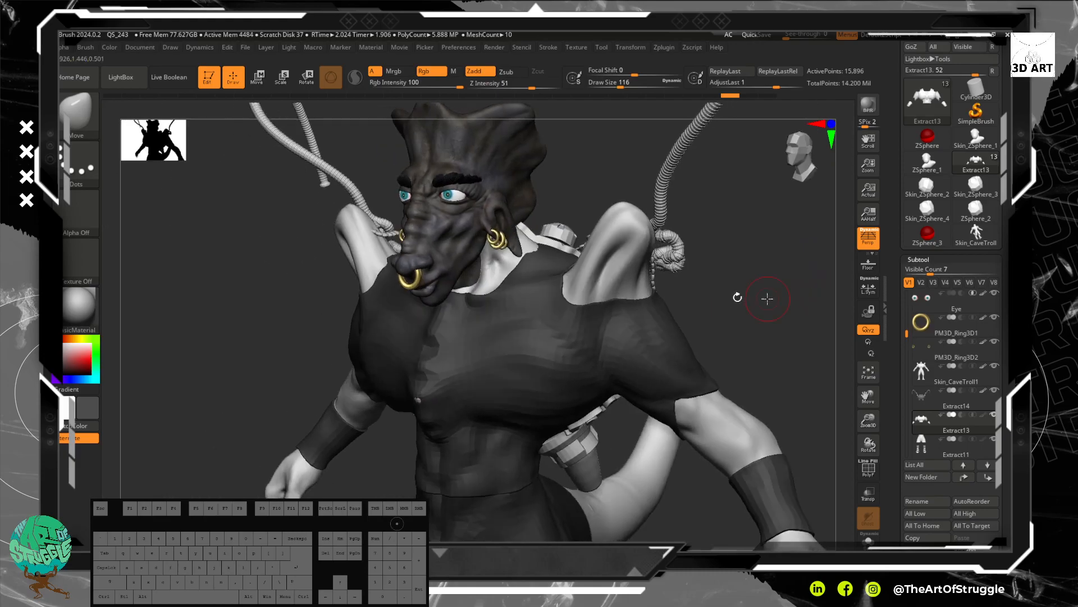
{"action": "left_click_drag", "start_coordinate": [422, 395], "coordinate": [419, 393]}
{"action": "left_click_drag", "start_coordinate": [421, 399], "coordinate": [420, 398]}
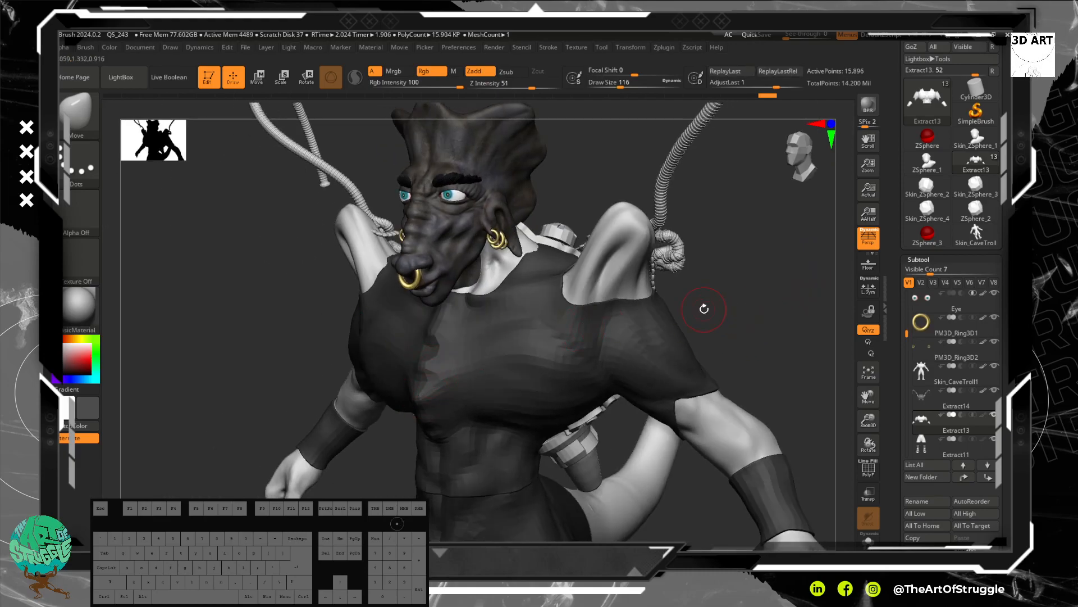
Select the Bust subtool and enlarge the Move brush to draw size 196.
{"action": "mouse_move", "coordinate": [976, 140]}
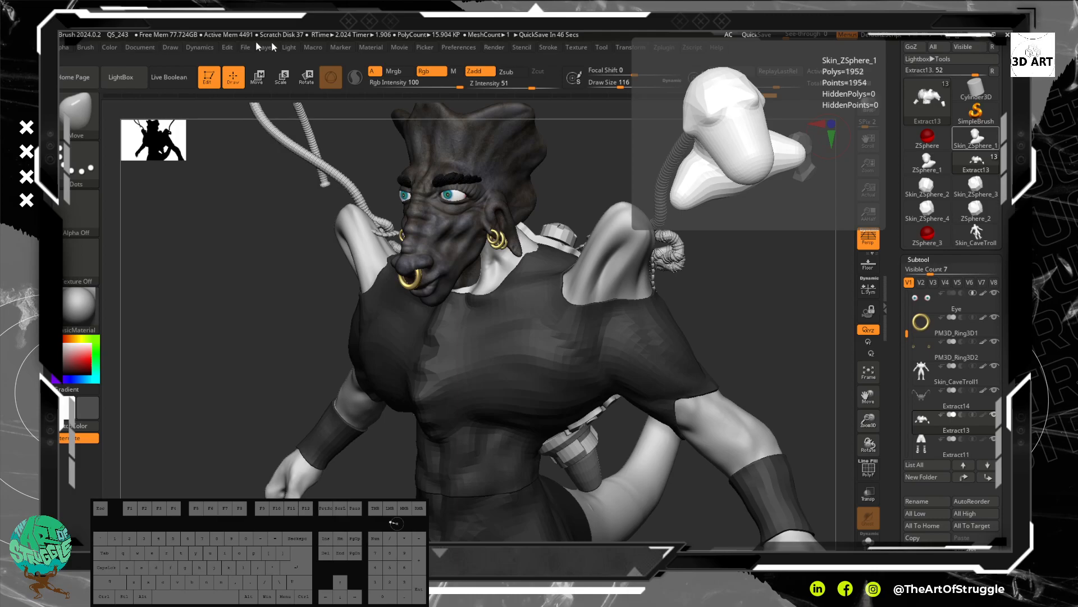
{"action": "left_click_drag", "start_coordinate": [292, 208], "coordinate": [460, 275]}
{"action": "left_click_drag", "start_coordinate": [573, 191], "coordinate": [447, 212]}
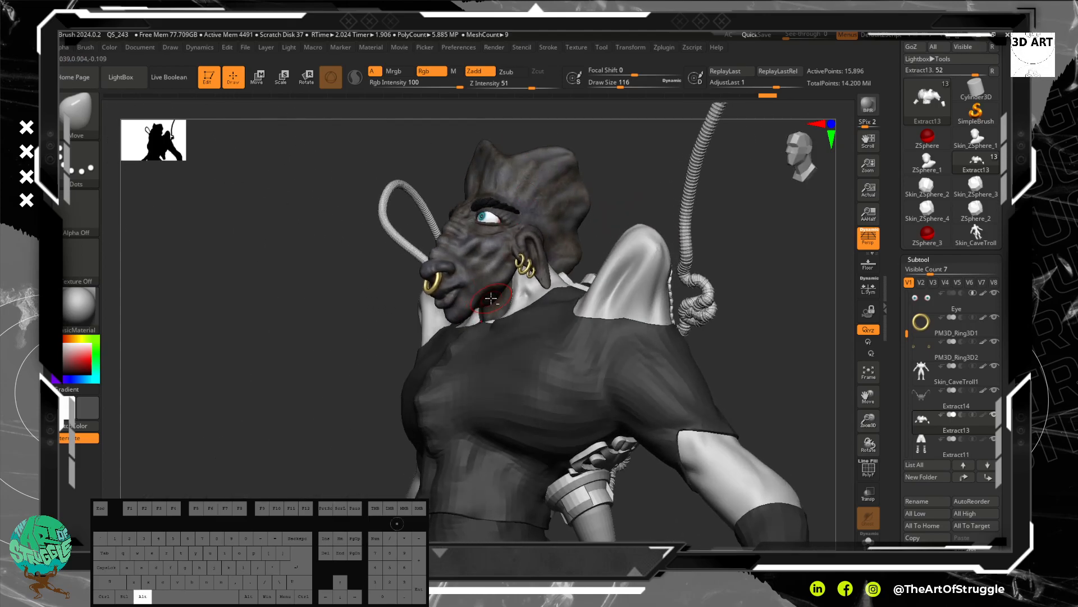
{"action": "left_click", "coordinate": [490, 300], "text": "alt"}
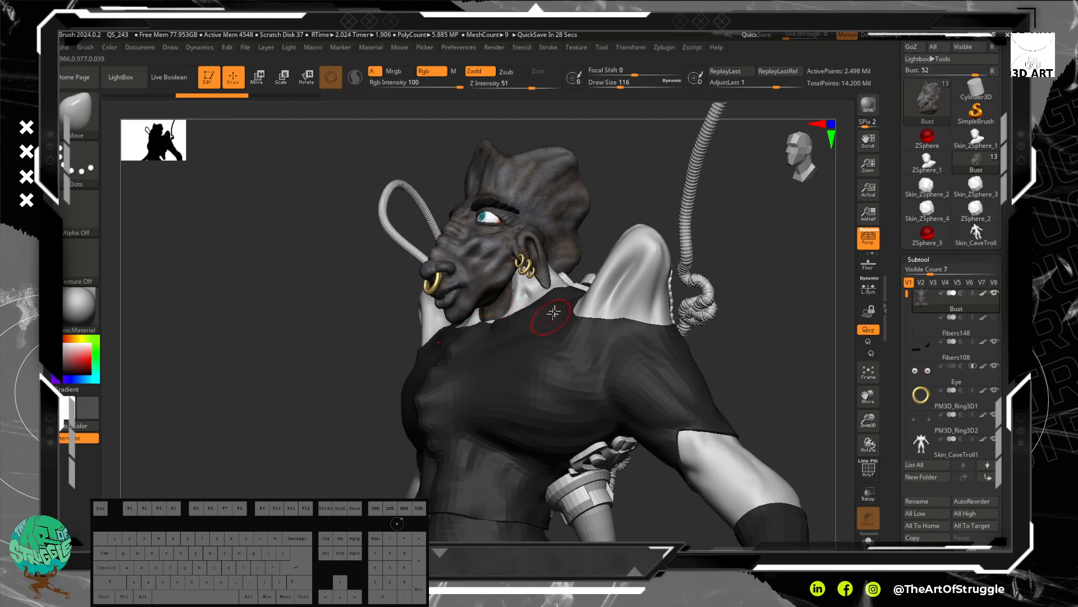
{"action": "mouse_move", "coordinate": [614, 200]}
{"action": "left_mouse_down", "text": "shift"}
{"action": "mouse_move", "coordinate": [620, 207]}
{"action": "mouse_move", "coordinate": [462, 297]}
{"action": "left_mouse_up", "text": "shift"}
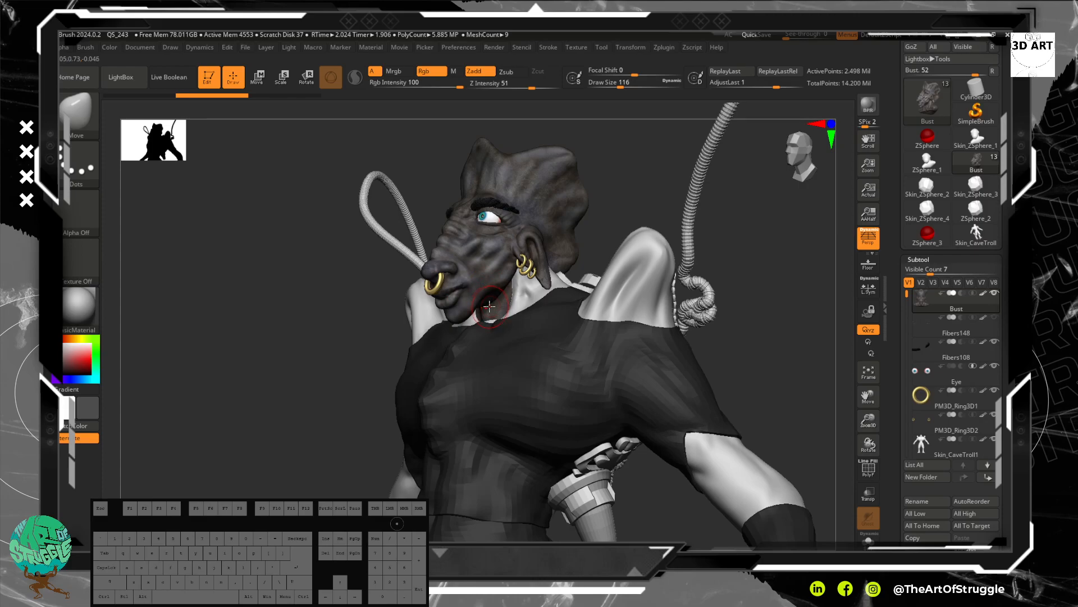
{"action": "key", "text": "bracketright"}
{"action": "key", "text": "bracketright"}
{"action": "key", "text": "bracketright"}
{"action": "key", "text": "bracketright"}
{"action": "key", "text": "bracketright"}
{"action": "key", "text": "bracketright"}
{"action": "key", "text": "bracketright"}
{"action": "key", "text": "bracketright"}
{"action": "key", "text": "bracketright"}
{"action": "key", "text": "bracketright"}
Move the bust's dark neck area beneath the jaw back into the body's neck.
{"action": "left_click_drag", "start_coordinate": [482, 303], "coordinate": [509, 304]}
{"action": "left_click_drag", "start_coordinate": [496, 305], "coordinate": [523, 293]}
{"action": "left_click_drag", "start_coordinate": [699, 216], "coordinate": [527, 293]}
{"action": "left_click_drag", "start_coordinate": [681, 241], "coordinate": [731, 216]}
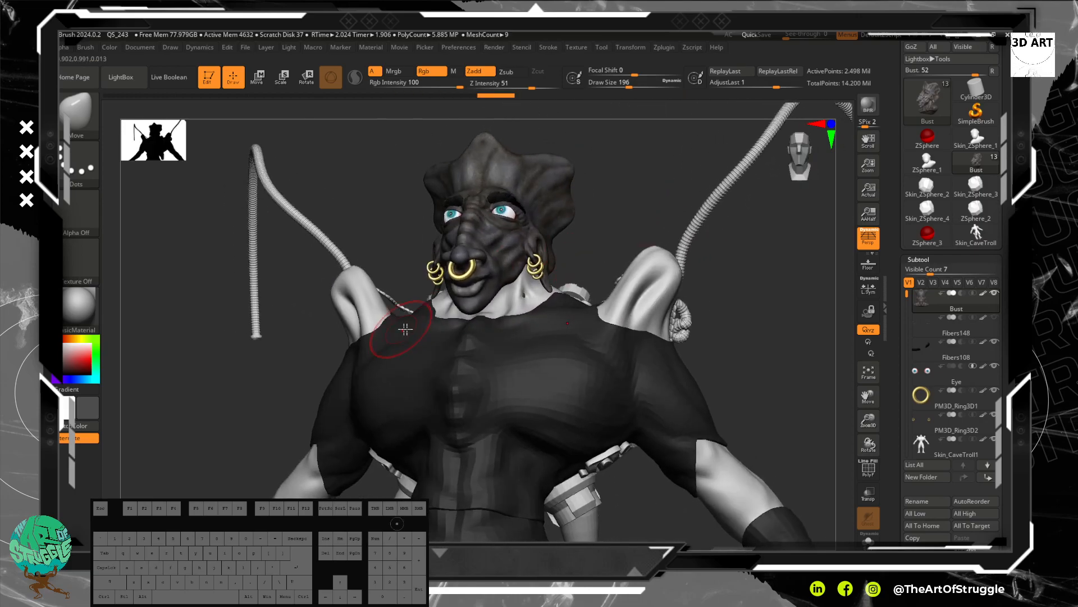
{"action": "mouse_move", "coordinate": [519, 283]}
{"action": "left_mouse_down"}
{"action": "mouse_move", "coordinate": [516, 273]}
{"action": "mouse_move", "coordinate": [561, 240]}
{"action": "left_mouse_up"}
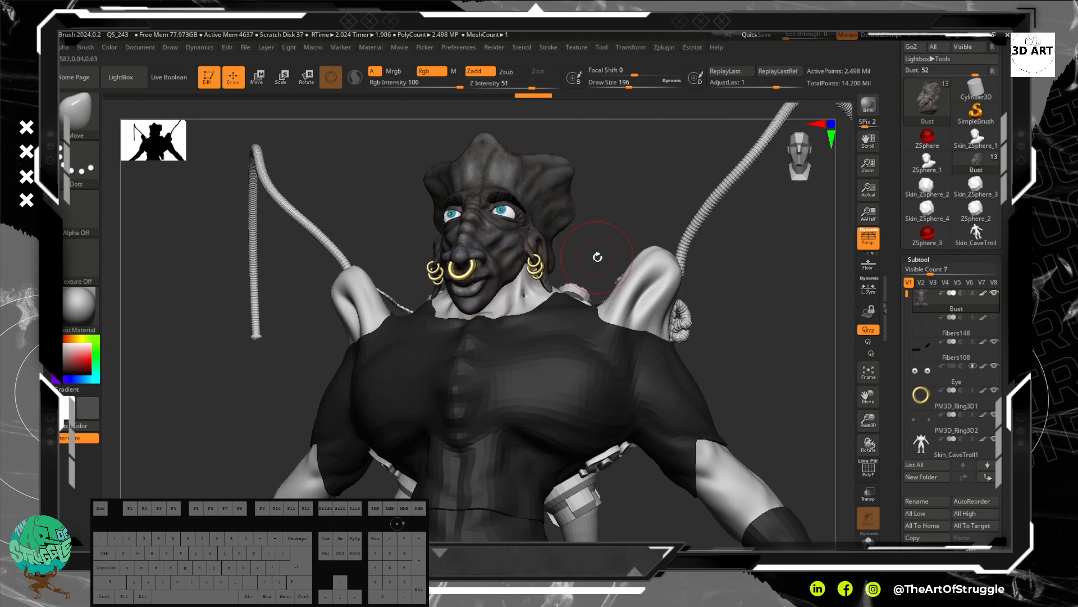
{"action": "left_click_drag", "start_coordinate": [652, 186], "coordinate": [596, 213]}
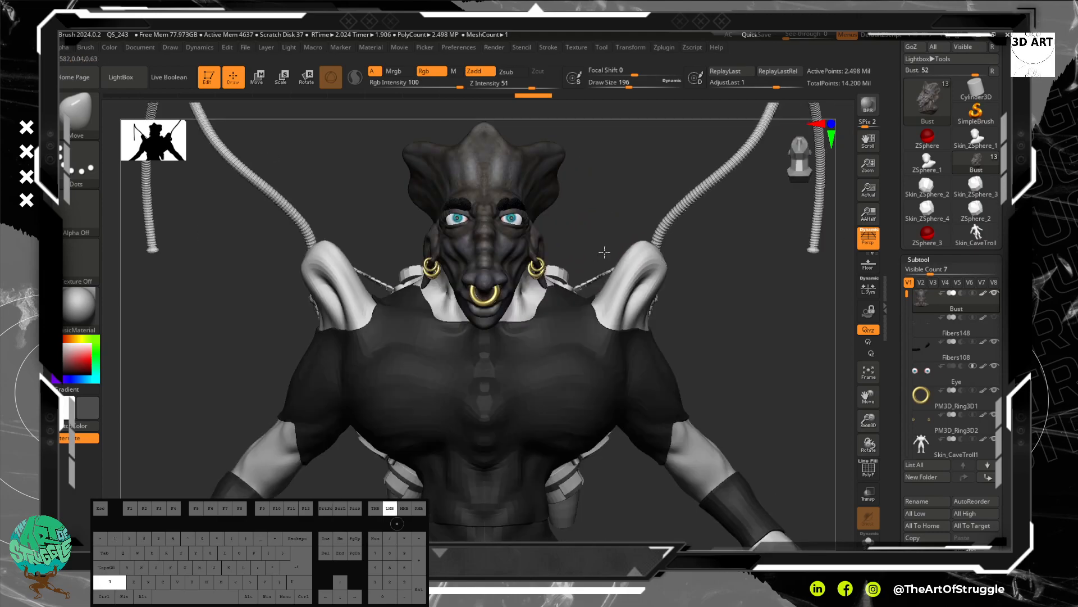
Select the shirt subtool Extract13 and reduce the Move brush to draw size 92.
{"action": "left_click", "coordinate": [529, 292], "text": "alt"}
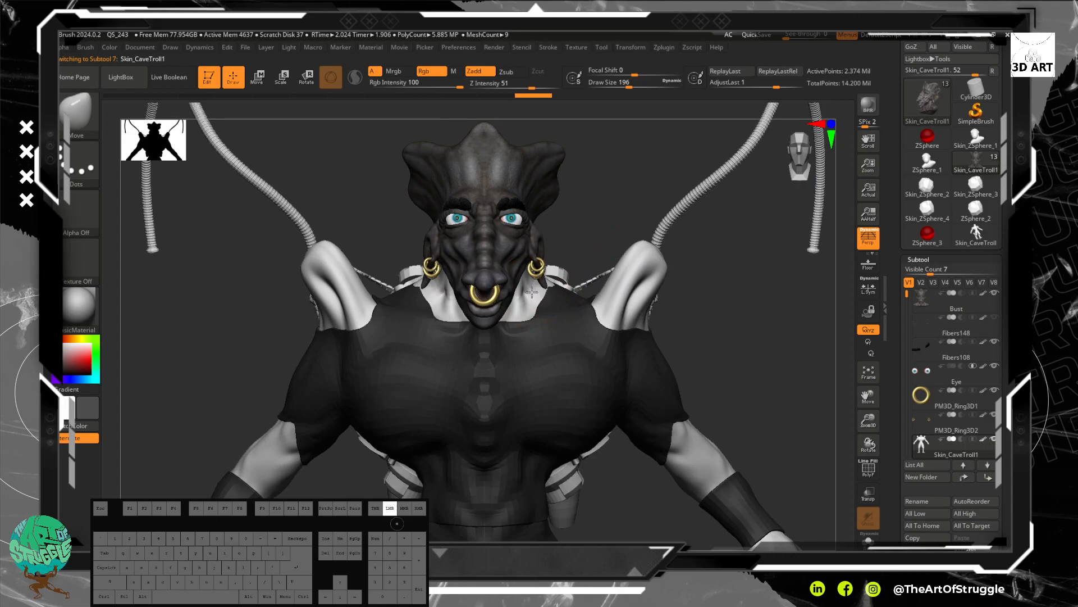
{"action": "left_click", "coordinate": [551, 365], "text": "alt"}
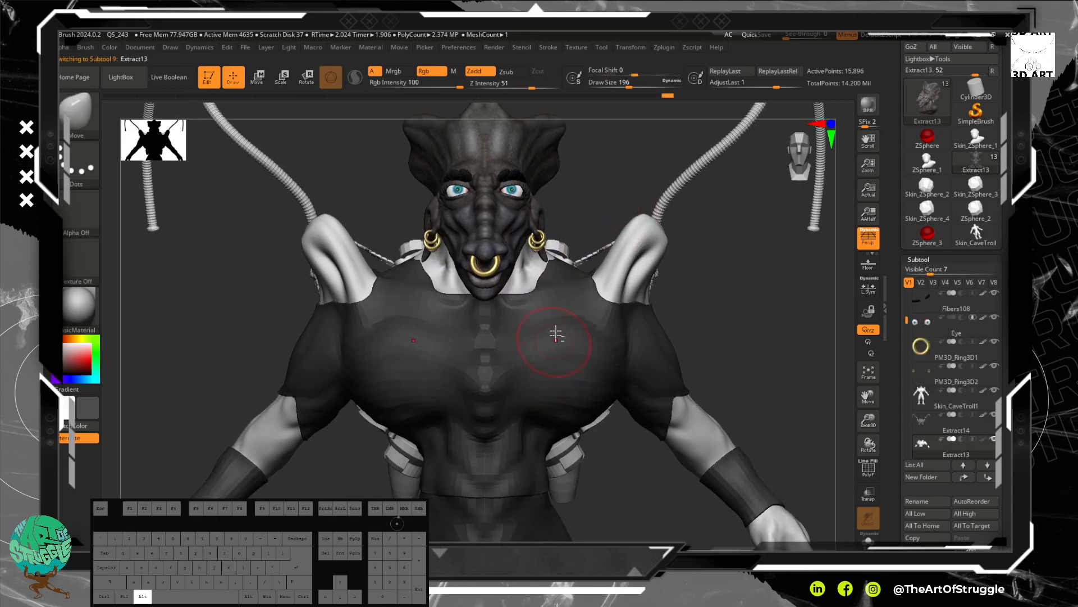
{"action": "left_click_drag", "start_coordinate": [689, 402], "coordinate": [675, 342], "text": "alt"}
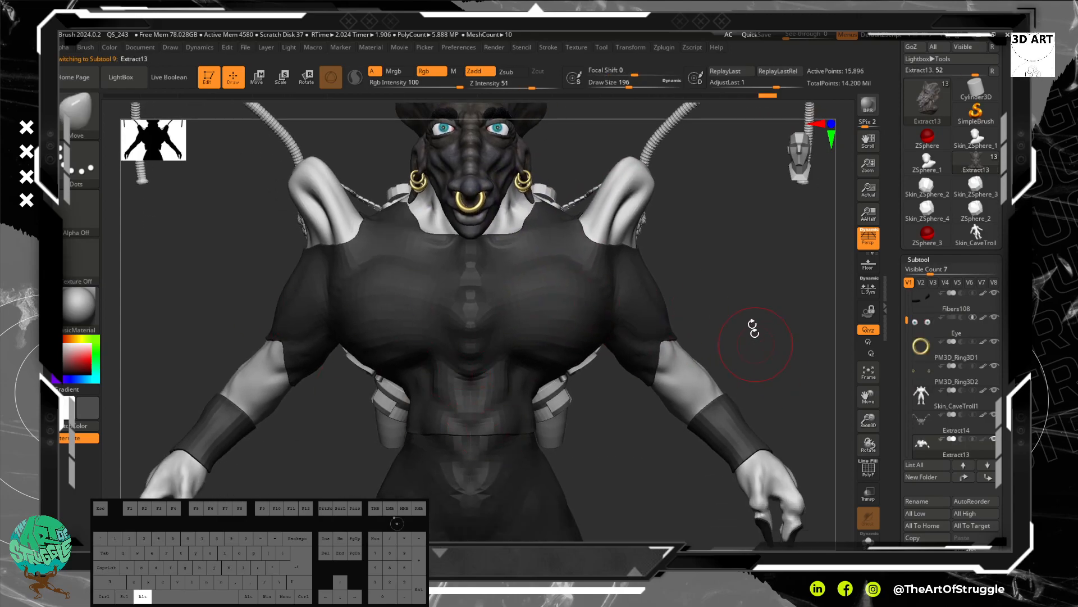
{"action": "key", "text": "shift"}
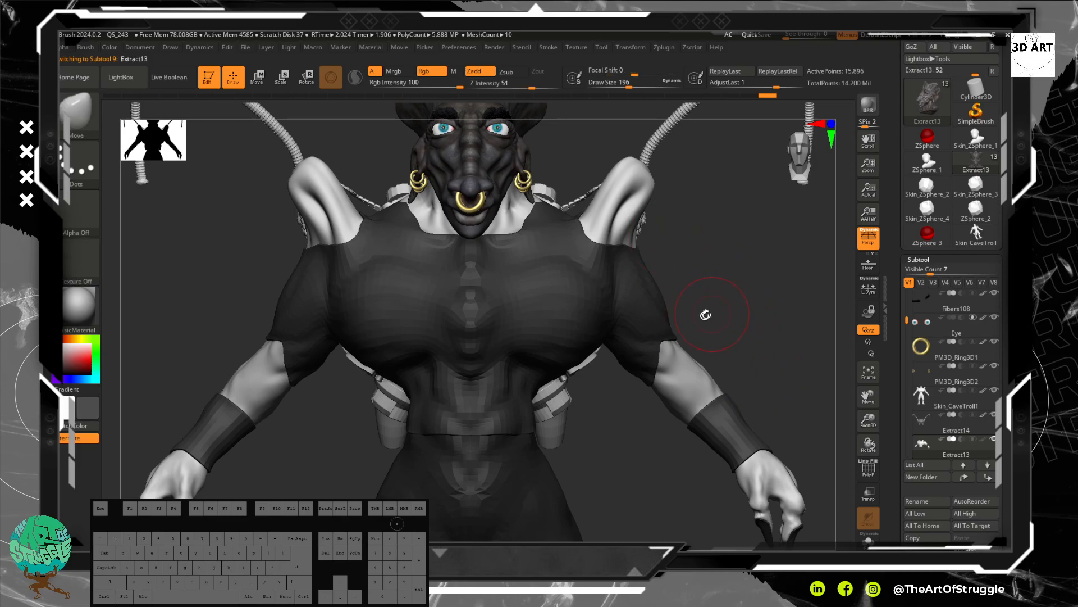
{"action": "left_click_drag", "start_coordinate": [669, 352], "coordinate": [704, 279]}
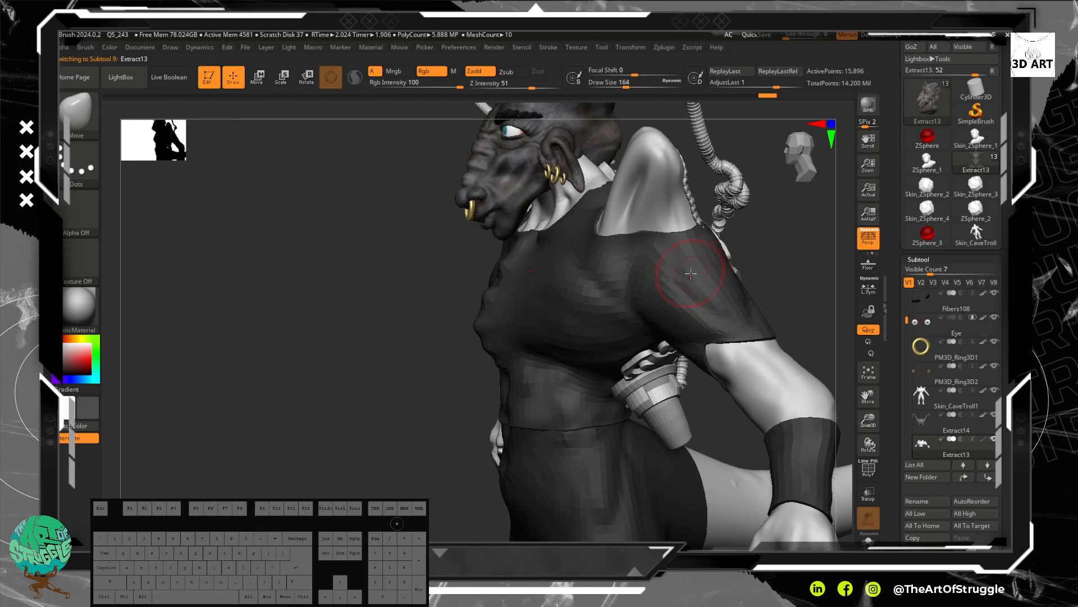
{"action": "key", "text": "bracketleft"}
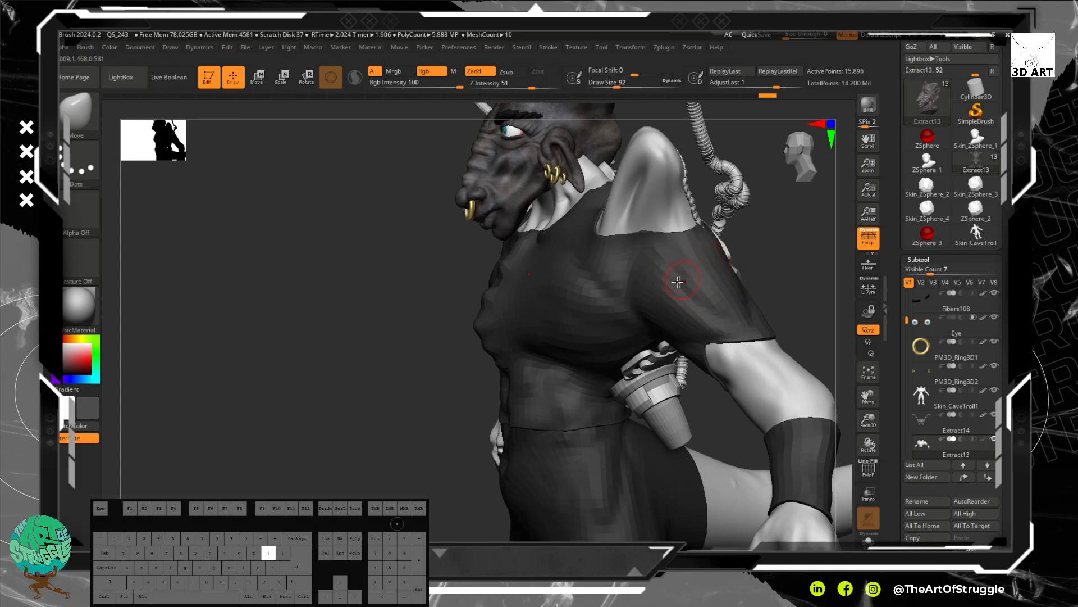
Try to form small folds across the shirt's chest with the Move brush.
{"action": "mouse_move", "coordinate": [393, 307]}
{"action": "left_mouse_down"}
{"action": "mouse_move", "coordinate": [534, 298]}
{"action": "mouse_move", "coordinate": [559, 275]}
{"action": "mouse_move", "coordinate": [502, 281]}
{"action": "mouse_move", "coordinate": [588, 273]}
{"action": "mouse_move", "coordinate": [542, 300]}
{"action": "mouse_move", "coordinate": [580, 299]}
{"action": "mouse_move", "coordinate": [532, 292]}
{"action": "left_mouse_up"}
{"action": "left_click_drag", "start_coordinate": [574, 326], "coordinate": [561, 313], "text": "ctrl"}
{"action": "left_click", "coordinate": [568, 272], "text": "ctrl"}
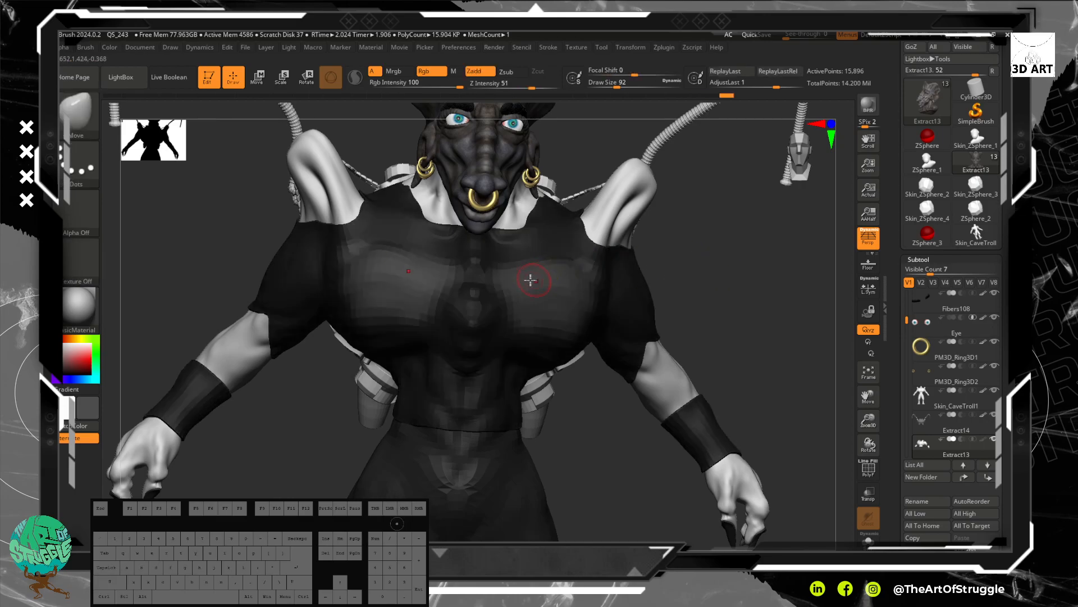
{"action": "key", "text": "ctrl"}
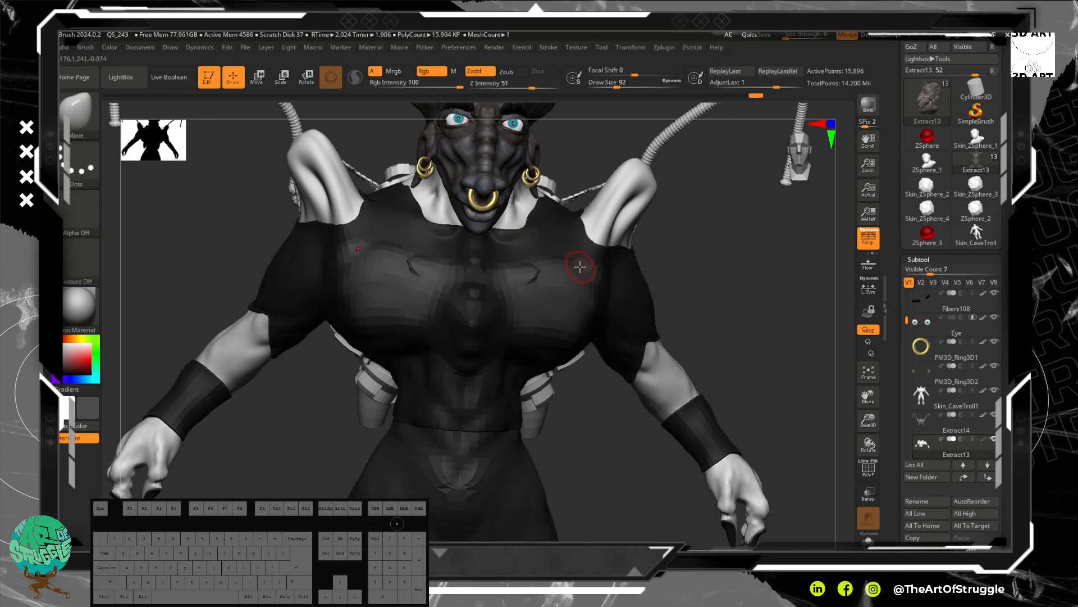
Sculpt the shirt's chest with the ClayBuildup brush at draw size 136 and smooth the strokes.
{"action": "key", "text": "b"}
{"action": "key", "text": "c"}
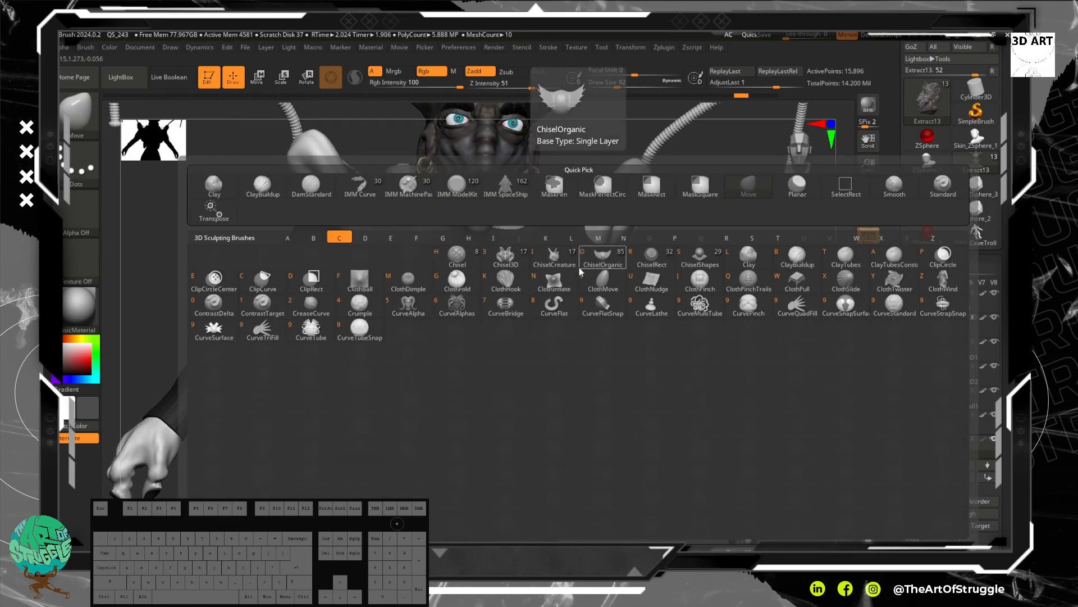
{"action": "key", "text": "b"}
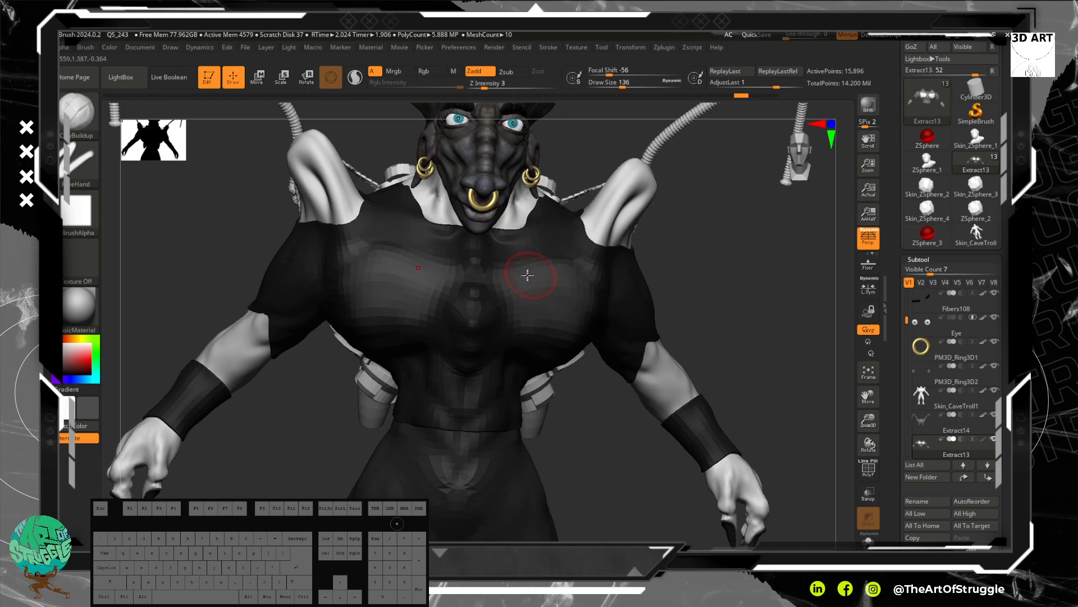
{"action": "mouse_move", "coordinate": [532, 300]}
{"action": "left_mouse_down"}
{"action": "mouse_move", "coordinate": [579, 311]}
{"action": "mouse_move", "coordinate": [544, 315]}
{"action": "mouse_move", "coordinate": [558, 281]}
{"action": "left_mouse_up"}
{"action": "key", "text": "shift"}
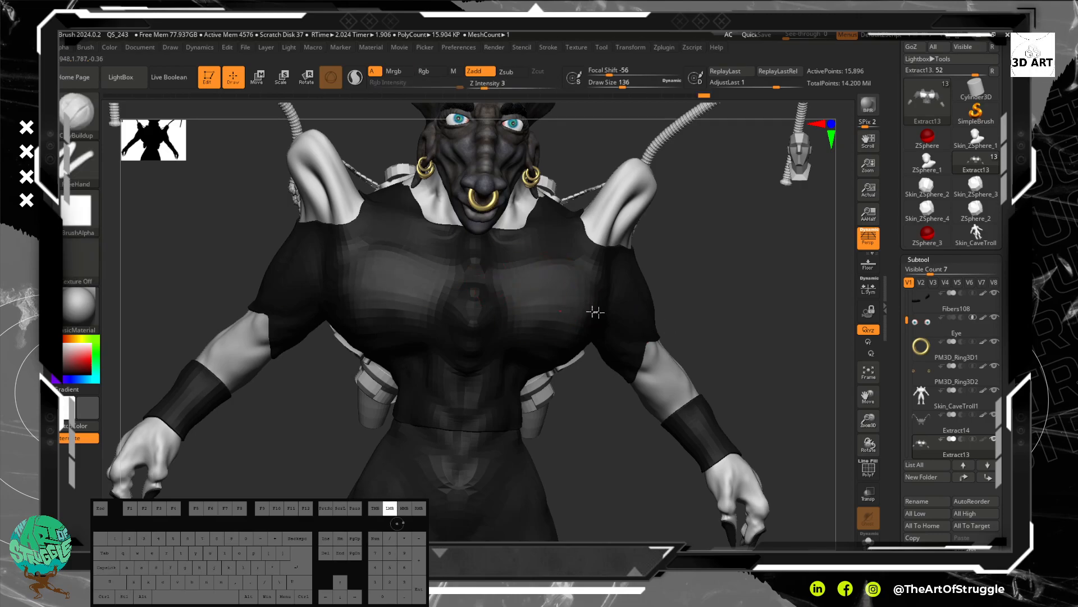
{"action": "key", "text": "shift"}
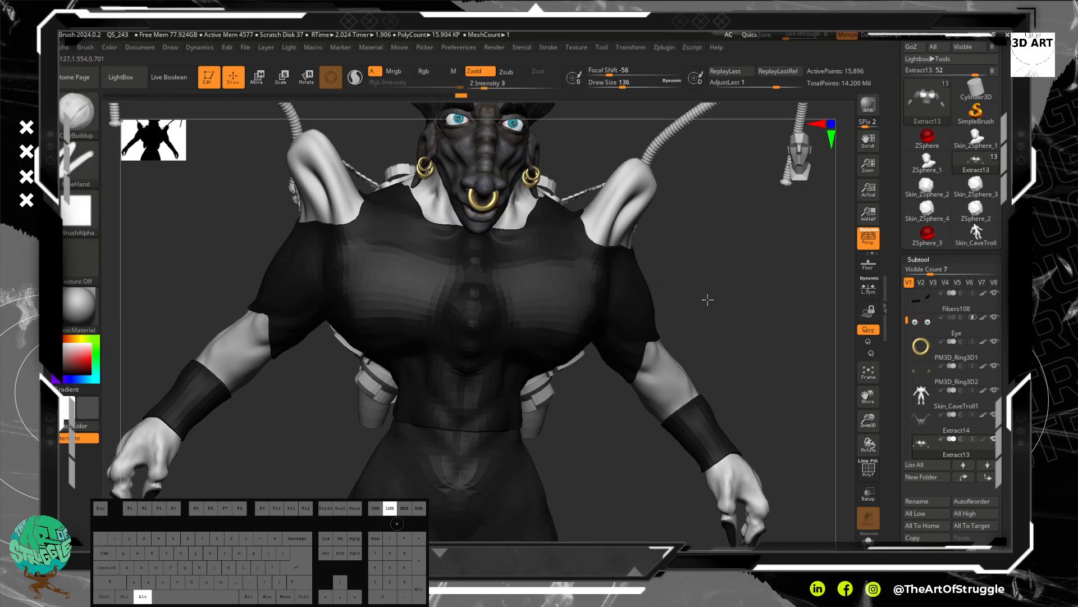
Select the body subtool Skin_CaveTroll1 and check the shirt from the front, side and back.
{"action": "key", "text": "f"}
{"action": "mouse_move", "coordinate": [707, 298]}
{"action": "left_mouse_down"}
{"action": "mouse_move", "coordinate": [616, 305]}
{"action": "mouse_move", "coordinate": [681, 292]}
{"action": "mouse_move", "coordinate": [691, 364]}
{"action": "mouse_move", "coordinate": [690, 292]}
{"action": "mouse_move", "coordinate": [659, 241]}
{"action": "left_mouse_up"}
{"action": "key", "text": "ctrl"}
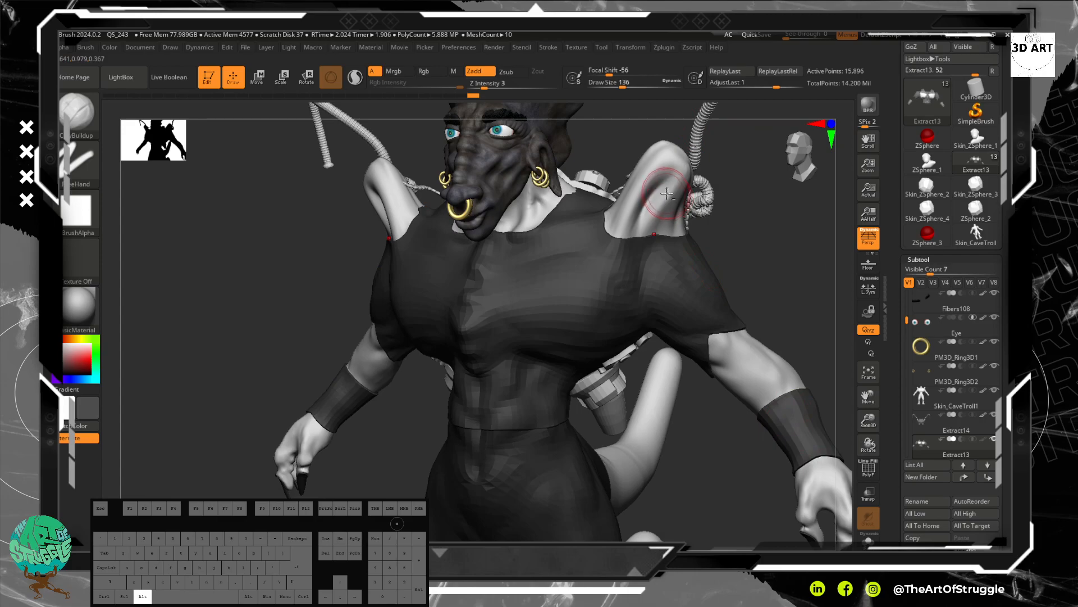
{"action": "left_click", "coordinate": [700, 278], "text": "alt"}
{"action": "left_click_drag", "start_coordinate": [797, 298], "coordinate": [789, 206]}
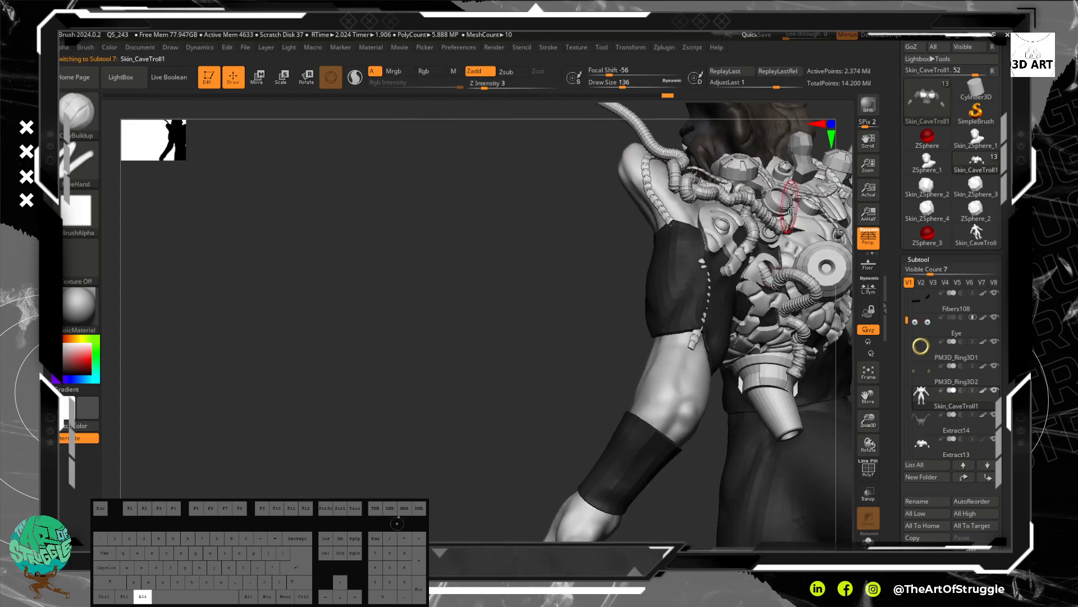
{"action": "left_click_drag", "start_coordinate": [566, 235], "coordinate": [728, 310]}
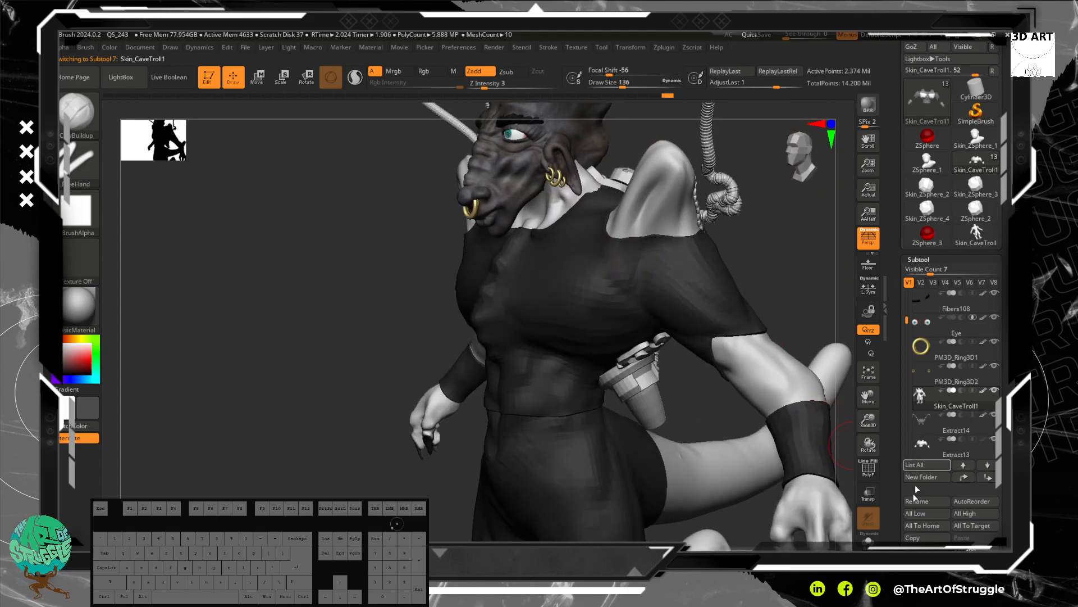
Examine the full character's clothing, picking out the shirt and shorts subtools, and look through the remaining entries of the subtool list.
{"action": "left_click_drag", "start_coordinate": [1009, 504], "coordinate": [1010, 406]}
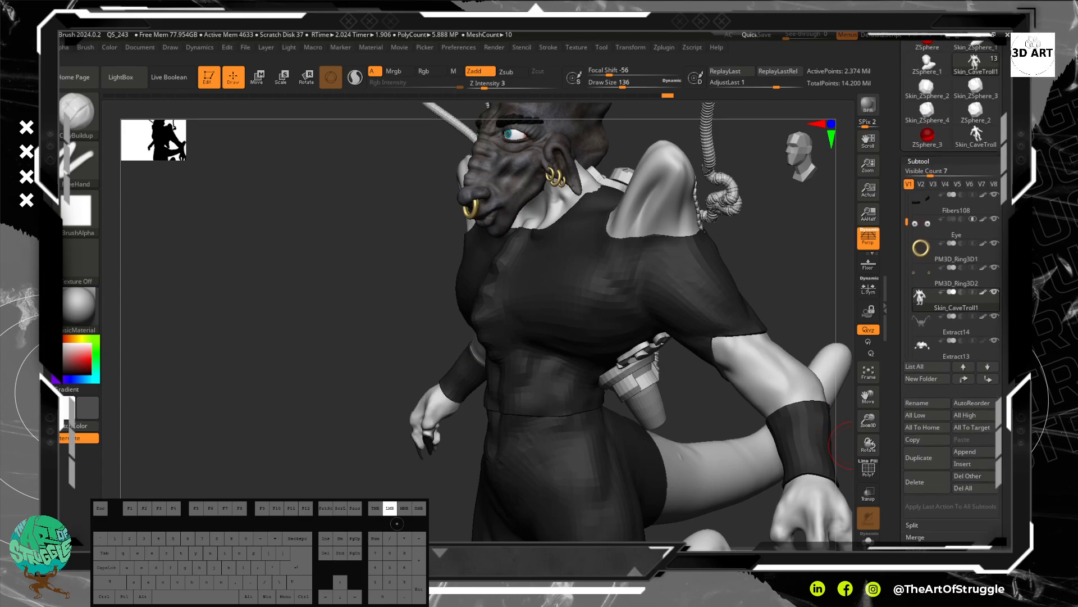
{"action": "mouse_move", "coordinate": [753, 285]}
{"action": "left_mouse_down"}
{"action": "mouse_move", "coordinate": [768, 286]}
{"action": "mouse_move", "coordinate": [760, 253]}
{"action": "mouse_move", "coordinate": [756, 269]}
{"action": "mouse_move", "coordinate": [734, 240]}
{"action": "mouse_move", "coordinate": [718, 265]}
{"action": "mouse_move", "coordinate": [757, 288]}
{"action": "left_mouse_up"}
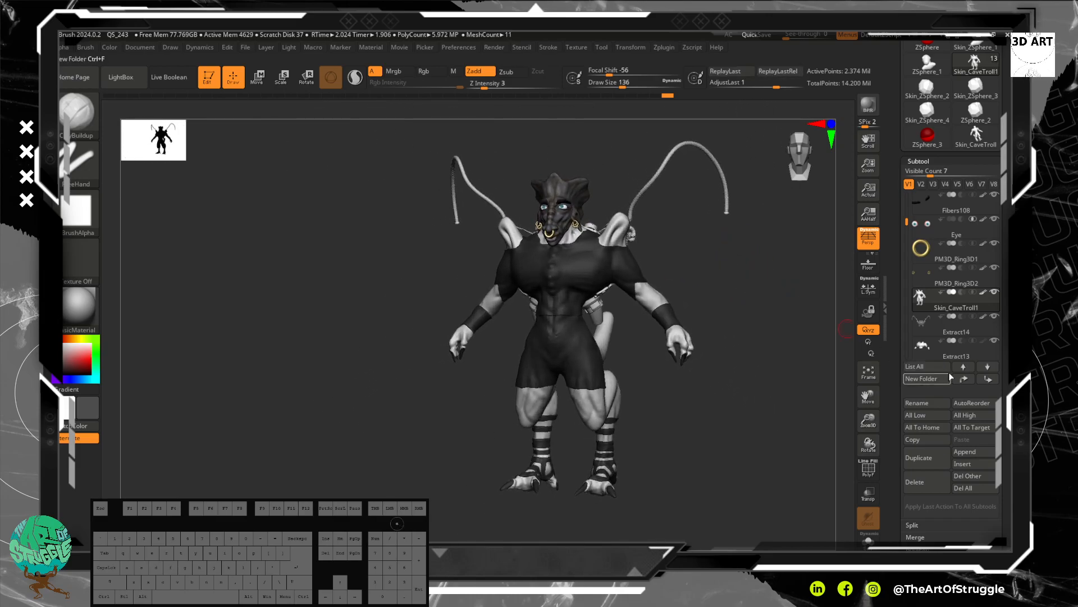
{"action": "left_click", "coordinate": [522, 273], "text": "alt"}
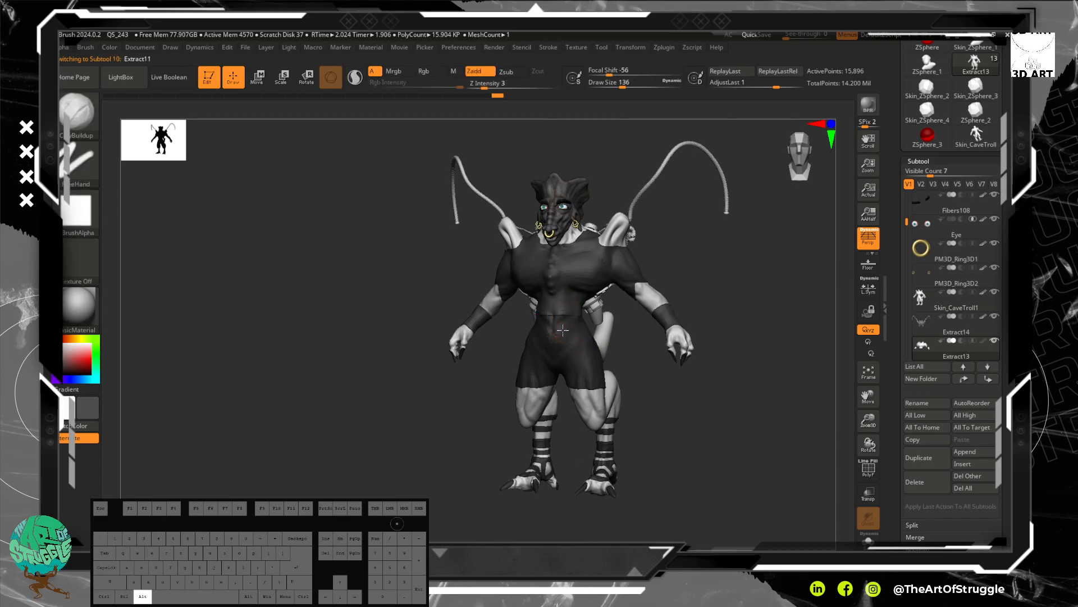
{"action": "left_click", "coordinate": [560, 322], "text": "alt"}
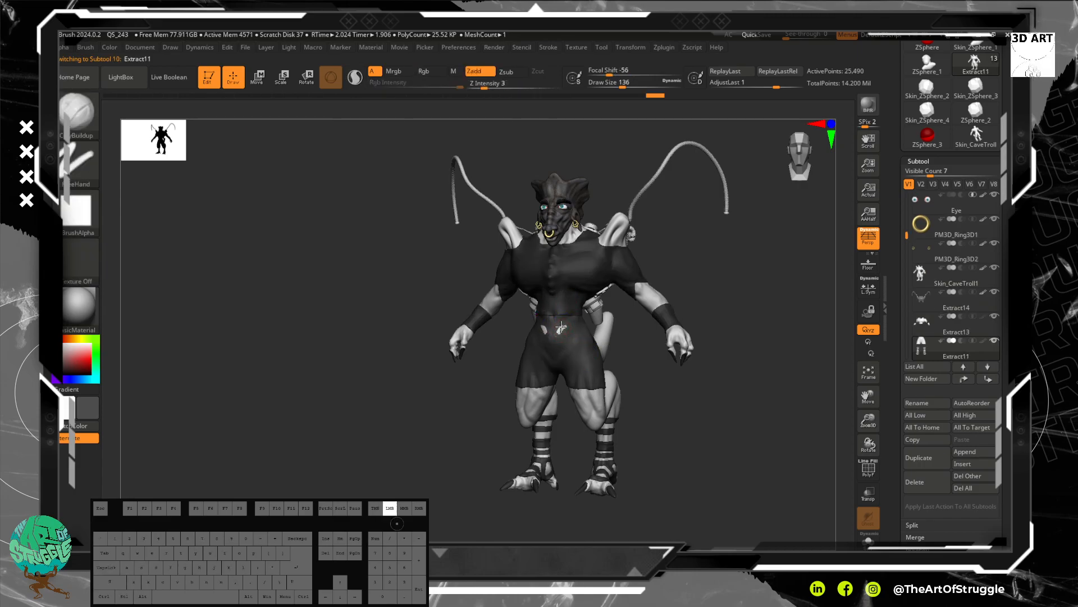
{"action": "left_click_drag", "start_coordinate": [789, 364], "coordinate": [763, 344]}
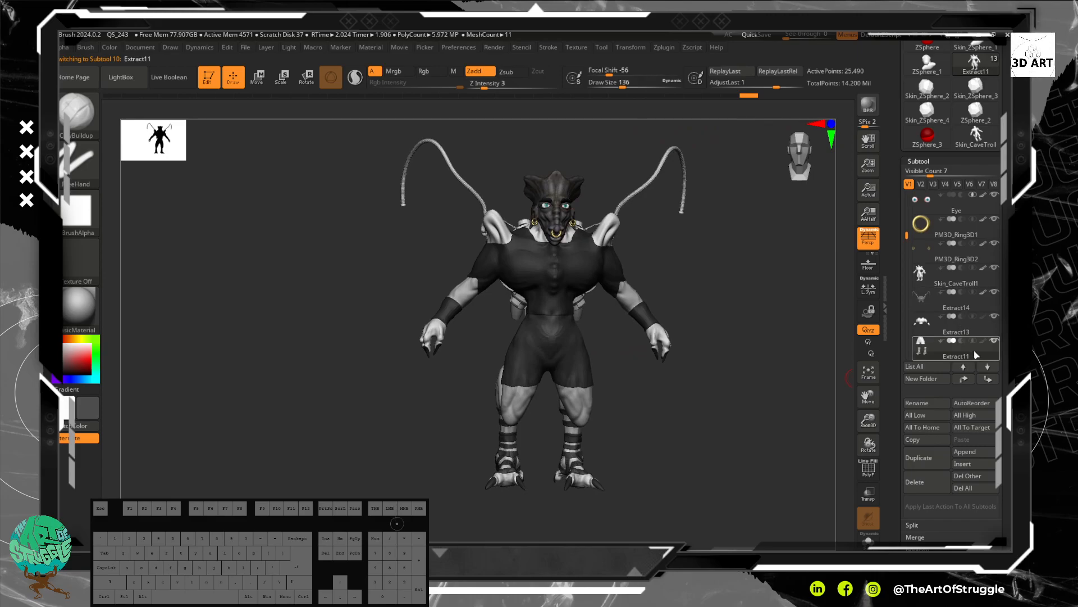
{"action": "scroll", "coordinate": [924, 303], "scroll_direction": "down", "scroll_amount": 4}
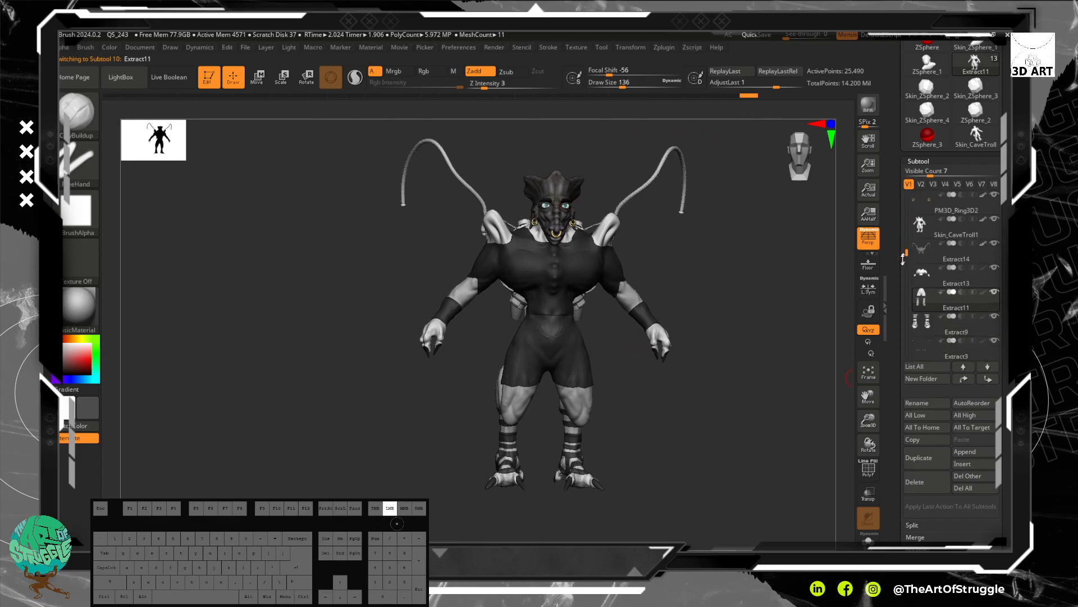
{"action": "left_click_drag", "start_coordinate": [650, 251], "coordinate": [821, 324]}
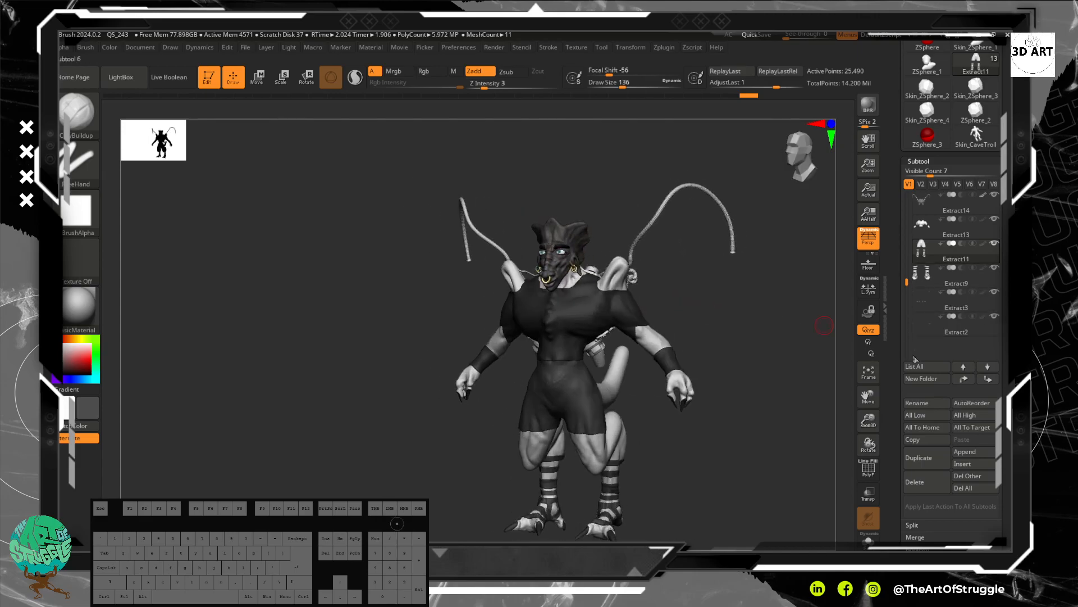
{"action": "left_click_drag", "start_coordinate": [912, 273], "coordinate": [905, 305]}
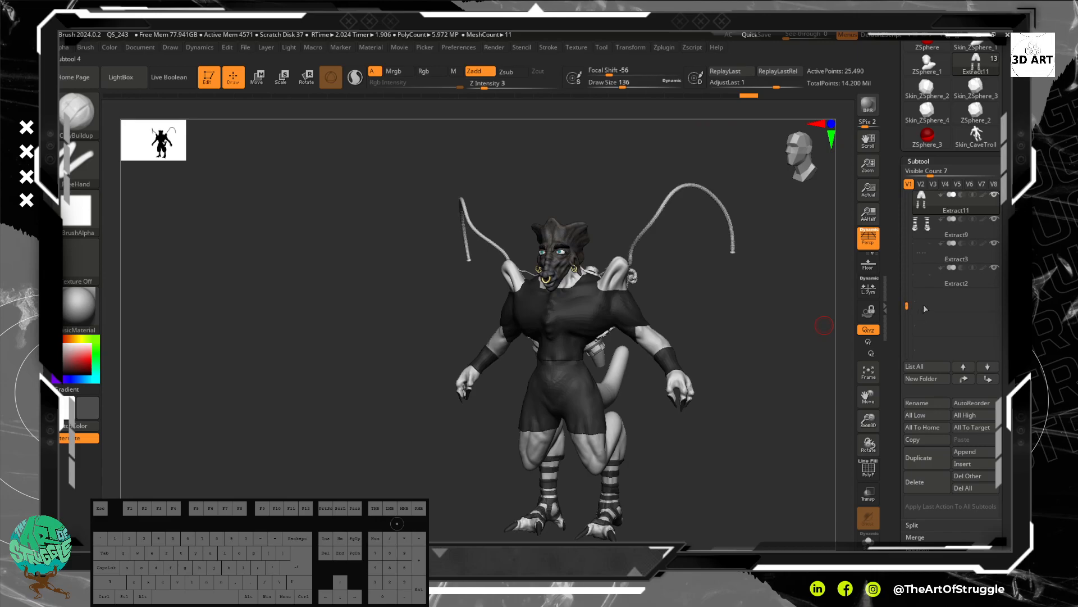
Append a Cylinder3D mesh after the Extract2 subtool, select the new cylinder and face the character from the front.
{"action": "left_click", "coordinate": [930, 286]}
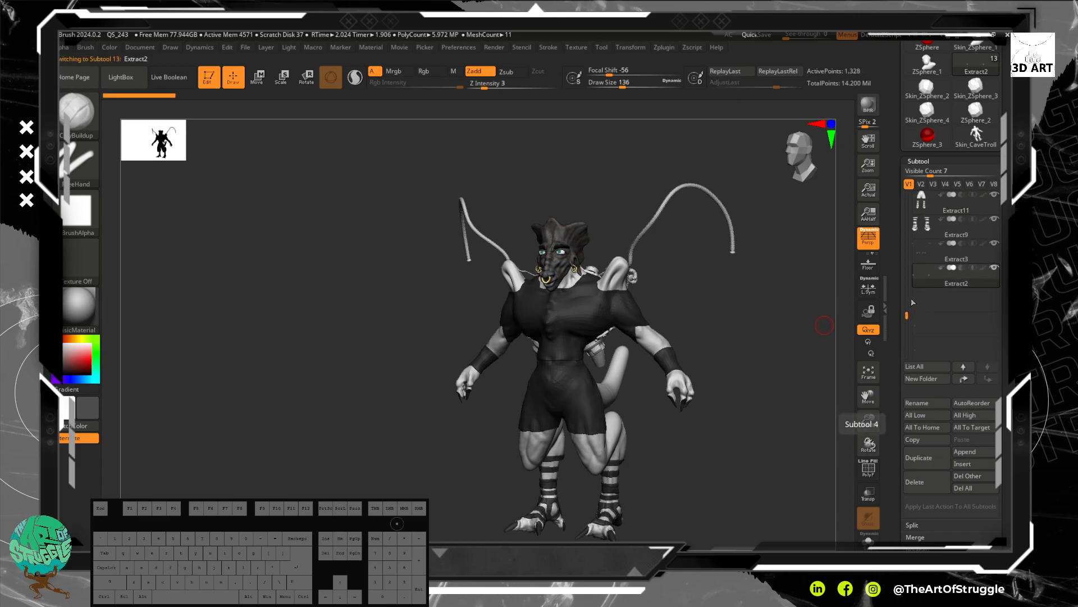
{"action": "left_click", "coordinate": [961, 450]}
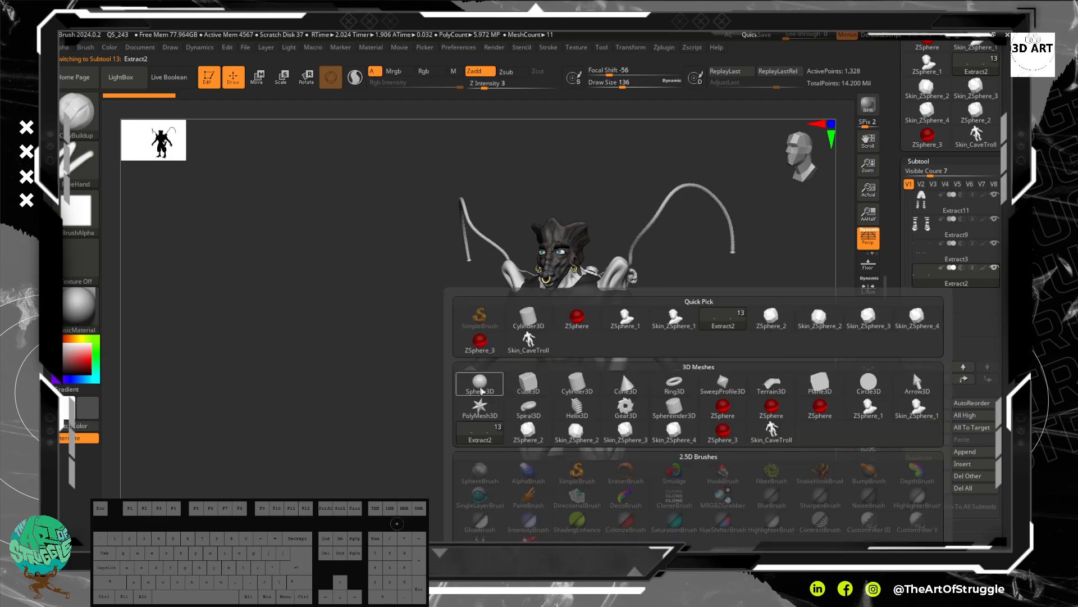
{"action": "mouse_move", "coordinate": [534, 383]}
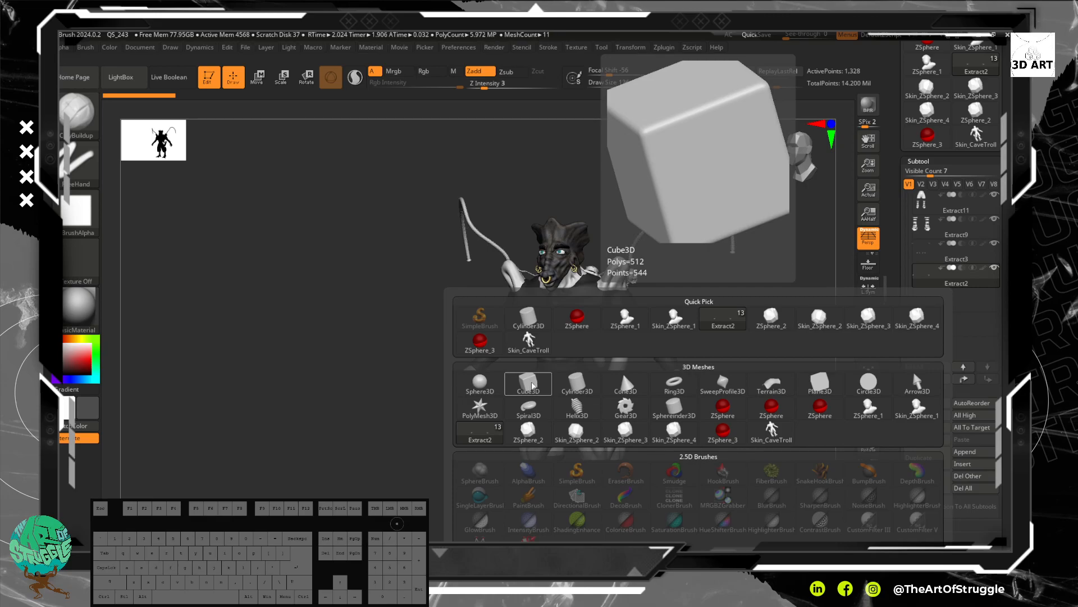
{"action": "mouse_move", "coordinate": [581, 387]}
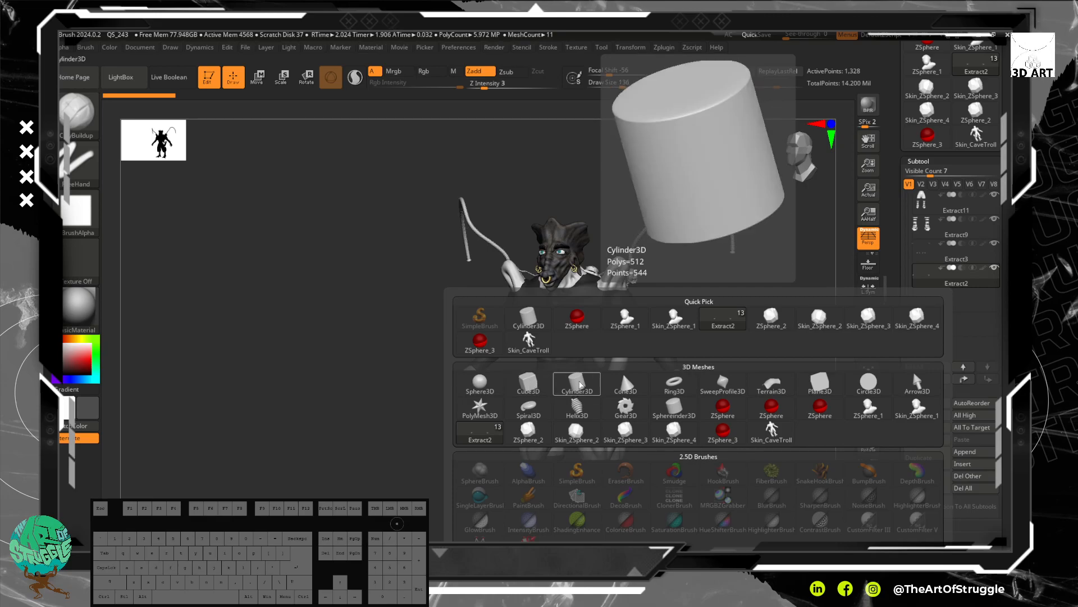
{"action": "left_click", "coordinate": [581, 387]}
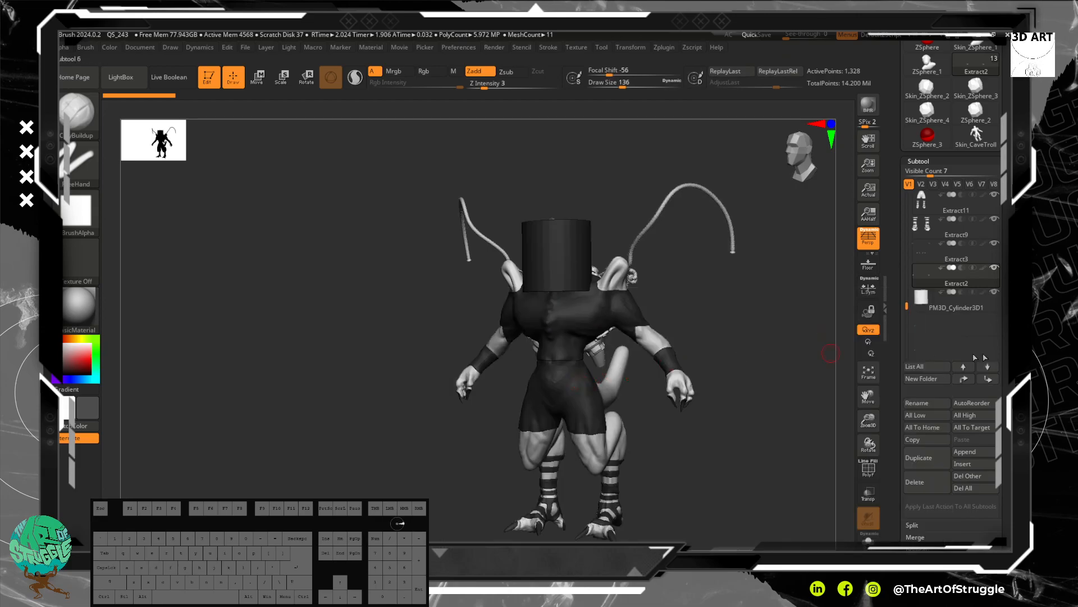
{"action": "left_click", "coordinate": [943, 299]}
{"action": "mouse_move", "coordinate": [696, 315]}
{"action": "left_mouse_down"}
{"action": "mouse_move", "coordinate": [720, 312]}
{"action": "mouse_move", "coordinate": [713, 309]}
{"action": "left_mouse_up"}
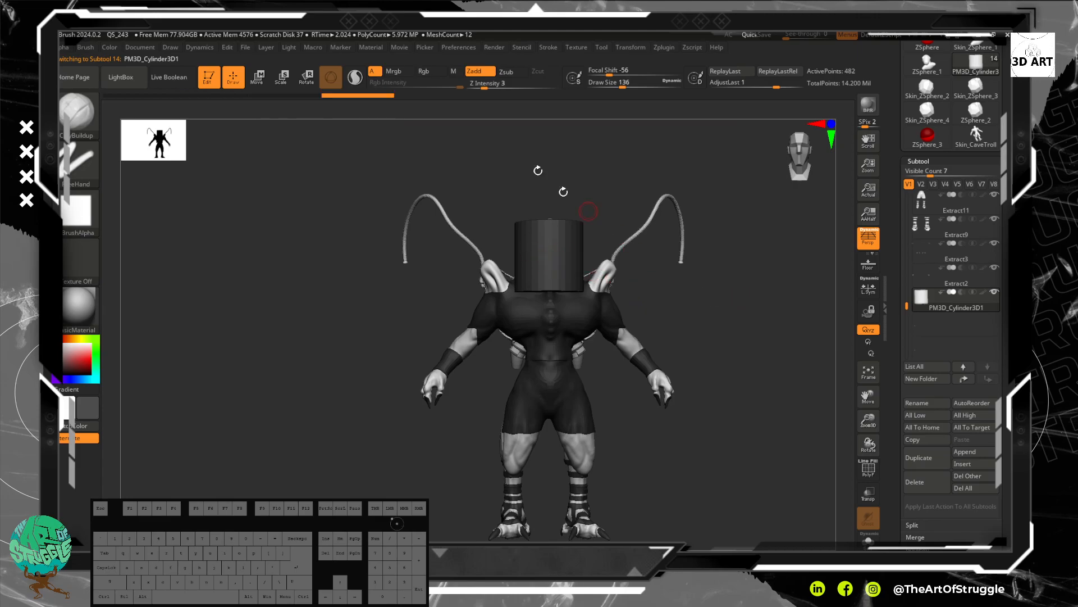
Reshape the cylinder into a long, thin vertical pole and place it beside the character's leg using the transform gizmo.
{"action": "left_click", "coordinate": [268, 80]}
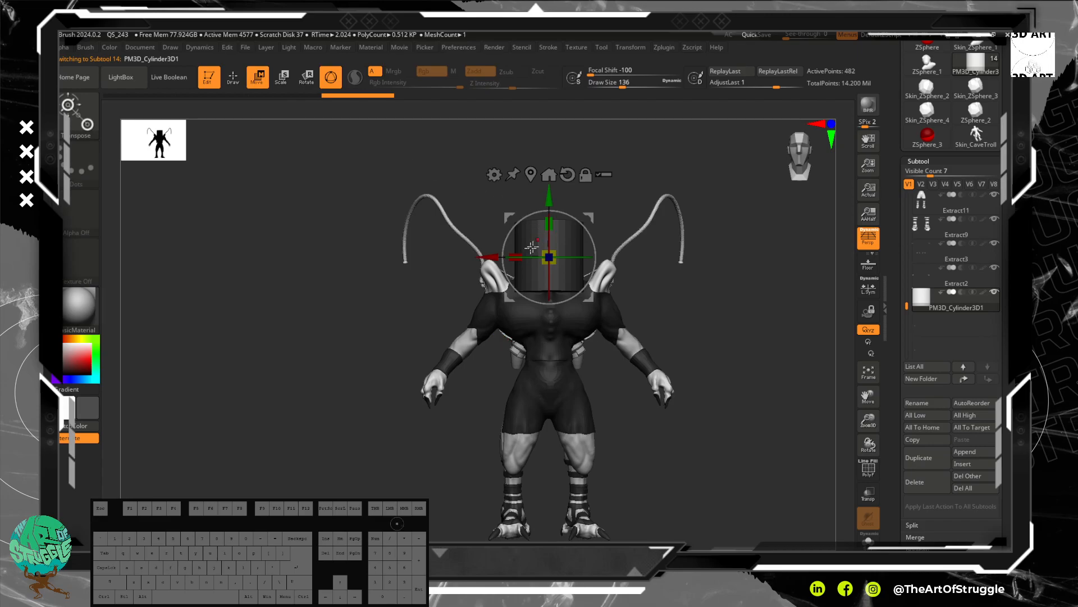
{"action": "left_click_drag", "start_coordinate": [495, 252], "coordinate": [606, 252]}
{"action": "left_click_drag", "start_coordinate": [641, 198], "coordinate": [642, 397]}
{"action": "left_click_drag", "start_coordinate": [720, 441], "coordinate": [671, 335]}
{"action": "left_click_drag", "start_coordinate": [571, 249], "coordinate": [698, 354]}
{"action": "left_click_drag", "start_coordinate": [579, 326], "coordinate": [573, 329]}
{"action": "left_click_drag", "start_coordinate": [585, 239], "coordinate": [645, 312], "text": "shift"}
{"action": "left_click_drag", "start_coordinate": [577, 333], "coordinate": [576, 346]}
{"action": "left_click_drag", "start_coordinate": [742, 359], "coordinate": [685, 334]}
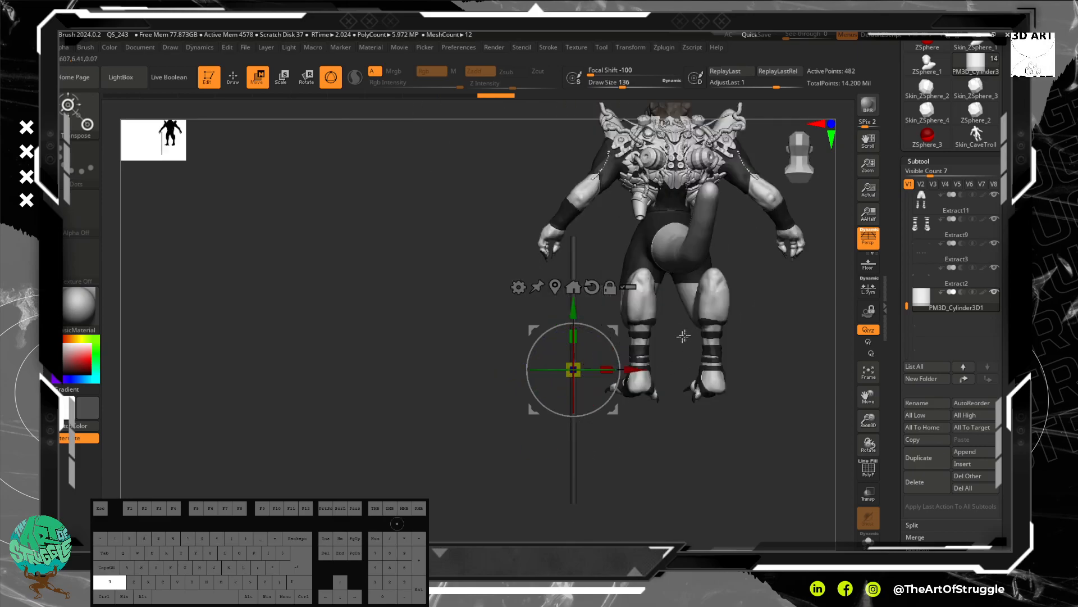
Scale the pole slimmer and reposition it upright next to the character's left hand, raising it to about head height.
{"action": "left_click_drag", "start_coordinate": [634, 369], "coordinate": [601, 369]}
{"action": "left_click_drag", "start_coordinate": [381, 265], "coordinate": [506, 253], "text": "shift"}
{"action": "left_click_drag", "start_coordinate": [671, 273], "coordinate": [598, 58], "text": "alt"}
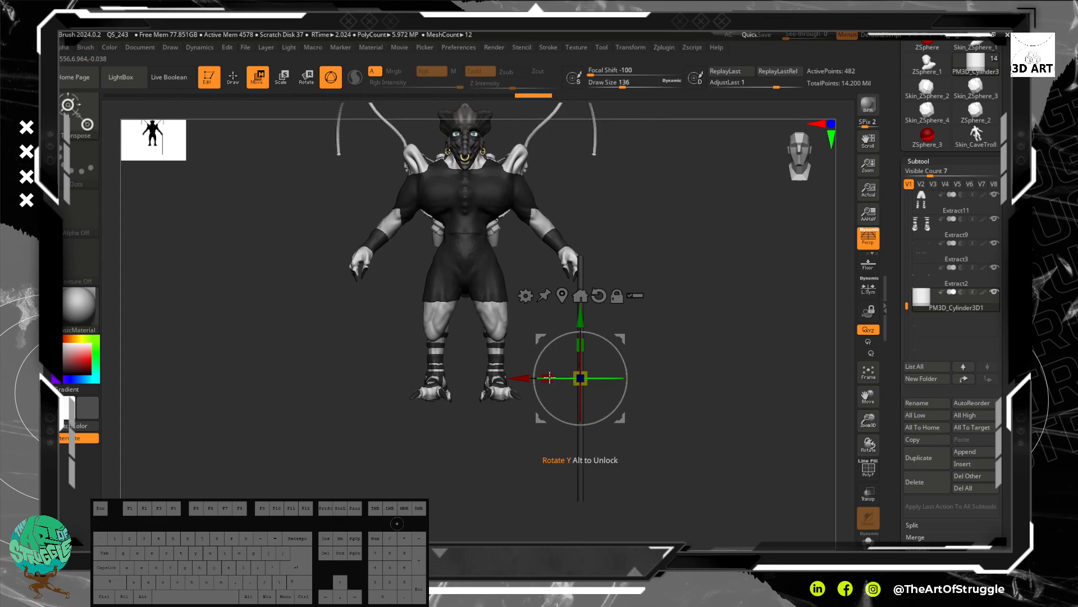
{"action": "left_click_drag", "start_coordinate": [583, 374], "coordinate": [583, 375]}
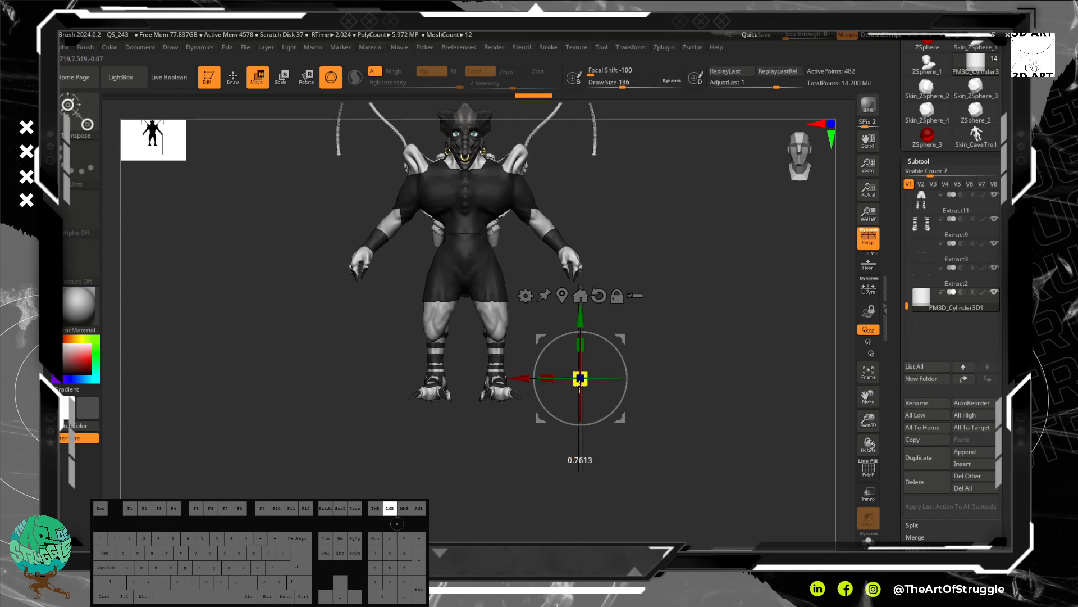
{"action": "left_click_drag", "start_coordinate": [581, 306], "coordinate": [586, 229]}
{"action": "left_click_drag", "start_coordinate": [755, 254], "coordinate": [587, 242]}
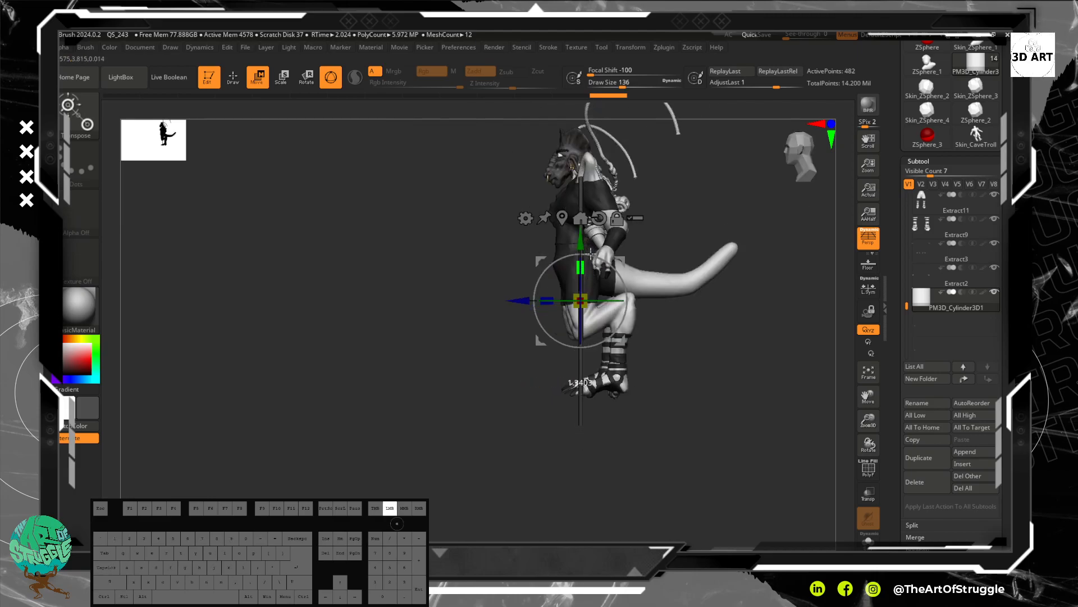
{"action": "left_click_drag", "start_coordinate": [584, 241], "coordinate": [584, 222]}
{"action": "left_click_drag", "start_coordinate": [780, 338], "coordinate": [700, 349]}
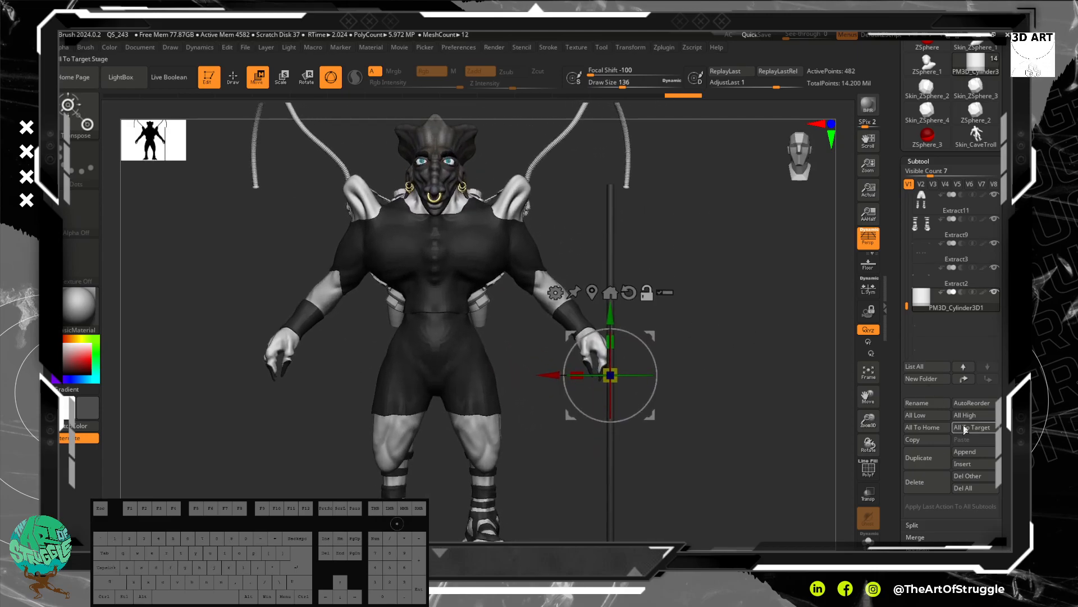
Append a Gear3D mesh as a new subtool and move it sideways onto the pole's upper end.
{"action": "left_click", "coordinate": [987, 450]}
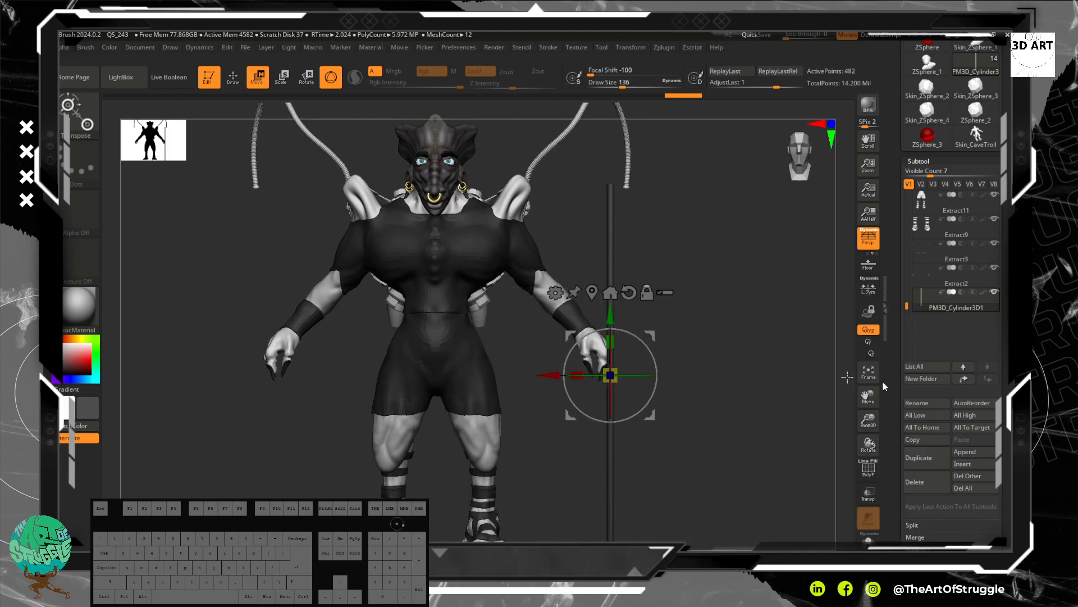
{"action": "left_click", "coordinate": [965, 453]}
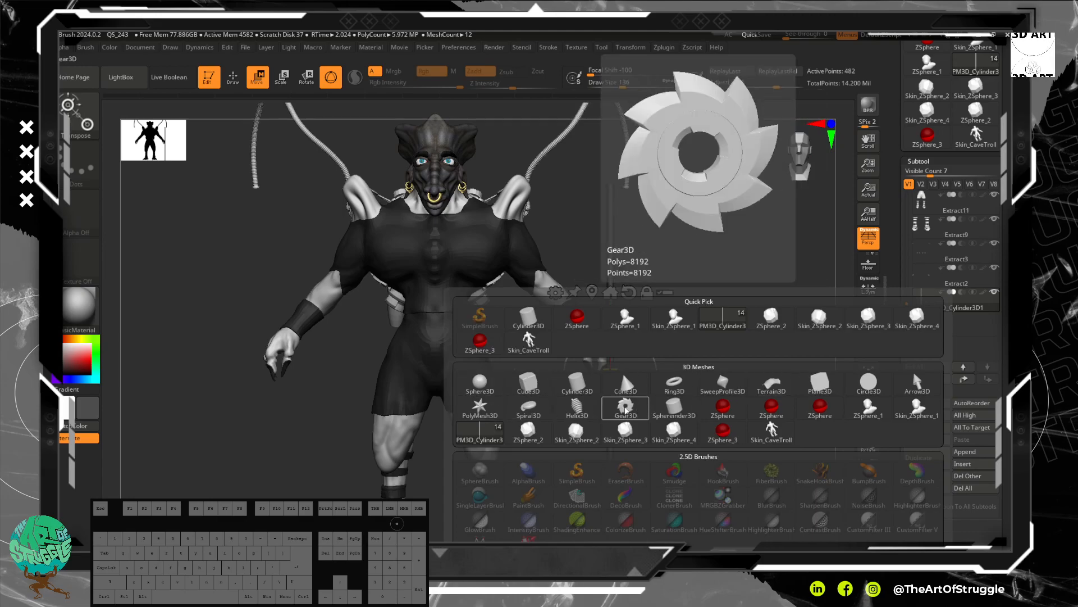
{"action": "left_click", "coordinate": [626, 409]}
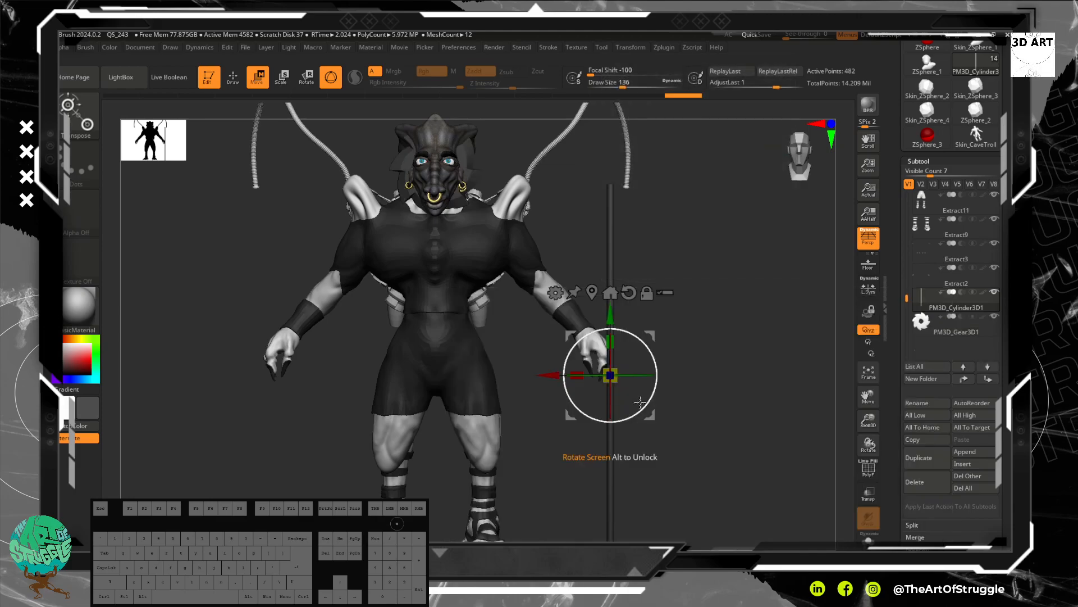
{"action": "left_click", "coordinate": [950, 325]}
{"action": "left_click_drag", "start_coordinate": [382, 168], "coordinate": [555, 190]}
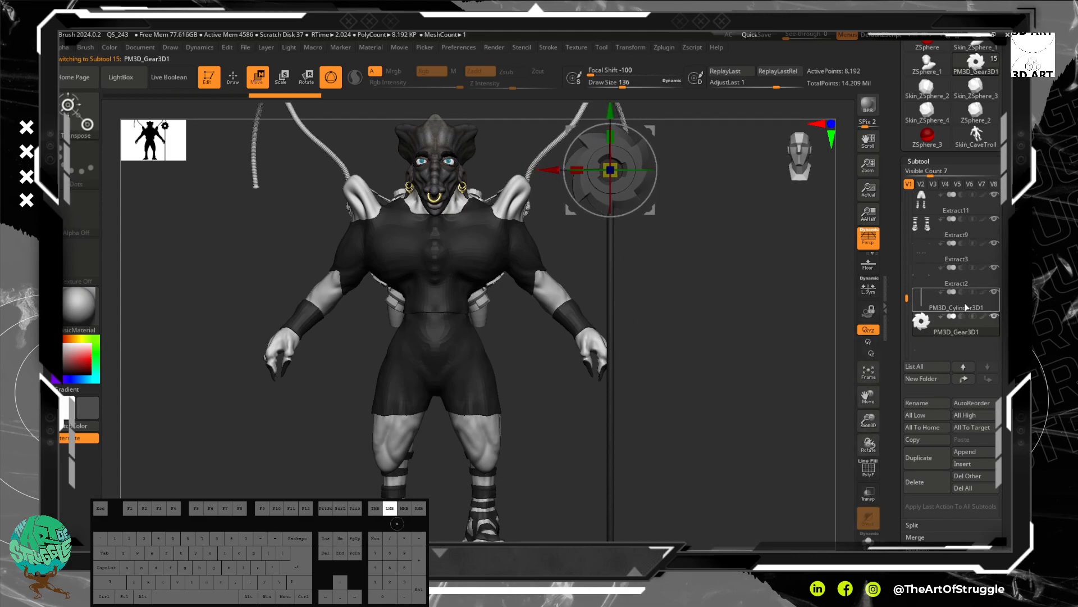
Scale the gear up uniformly on top of the pole until it is wider than the character's head and shoulder.
{"action": "left_click", "coordinate": [966, 308]}
{"action": "left_click_drag", "start_coordinate": [723, 313], "coordinate": [690, 258]}
{"action": "key", "text": "q"}
{"action": "left_click", "coordinate": [642, 172], "text": "alt"}
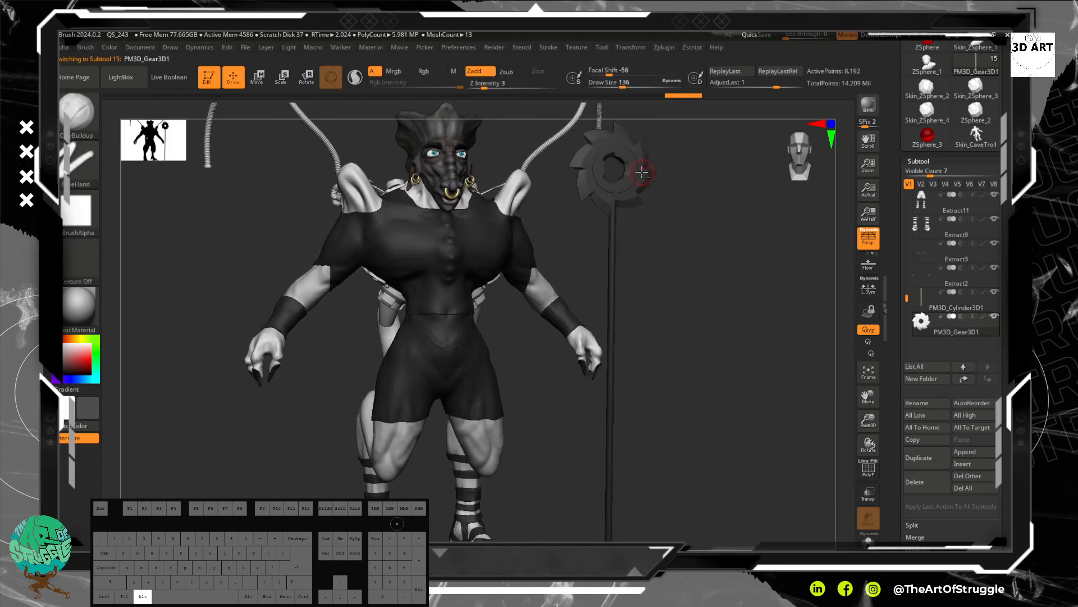
{"action": "left_click", "coordinate": [268, 79]}
{"action": "left_click", "coordinate": [283, 79]}
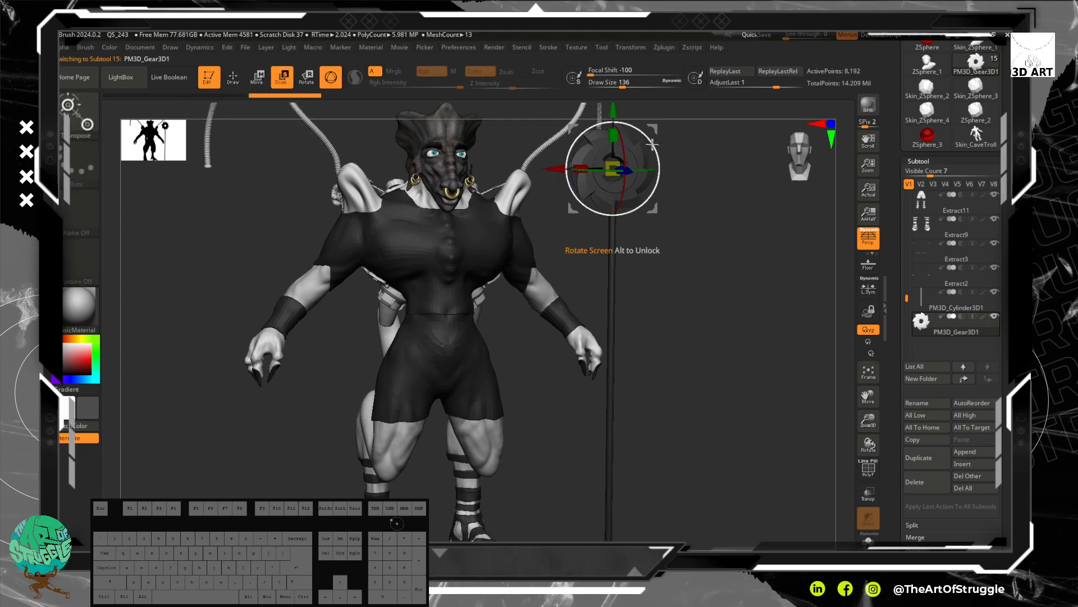
{"action": "left_click_drag", "start_coordinate": [613, 169], "coordinate": [635, 123]}
{"action": "left_click_drag", "start_coordinate": [683, 289], "coordinate": [663, 274]}
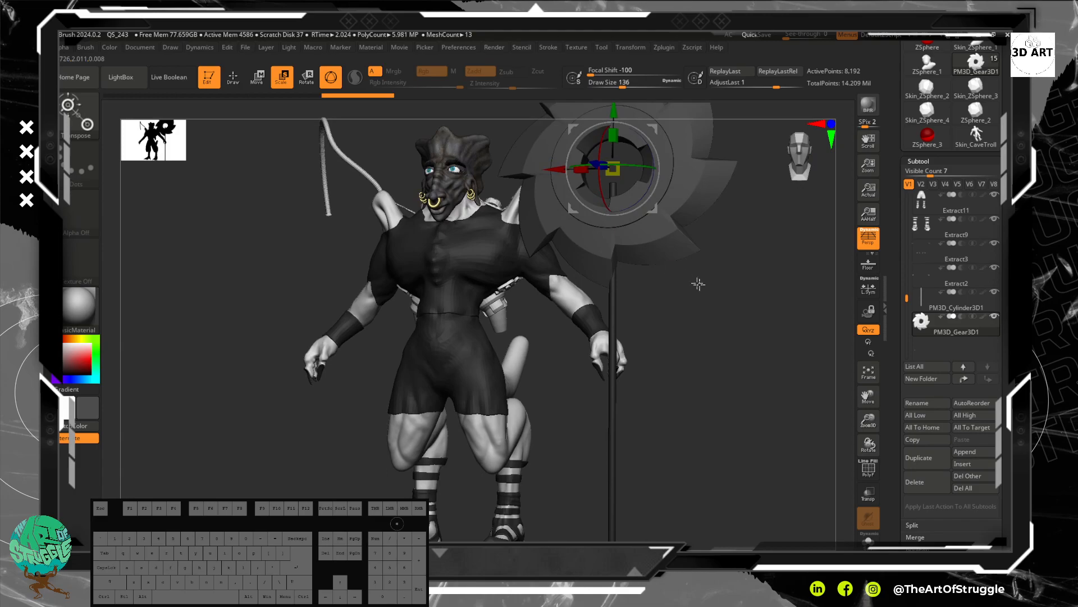
{"action": "left_click_drag", "start_coordinate": [743, 413], "coordinate": [739, 401], "text": "shift"}
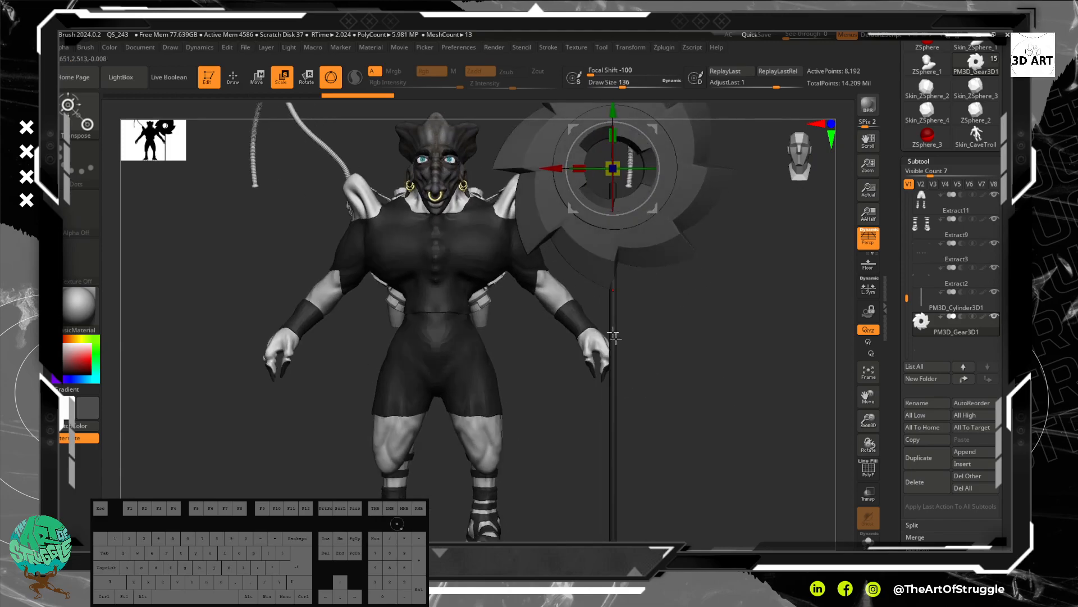
Select the pole subtool and lower it so that its upper end tucks under the enlarged gear.
{"action": "left_click", "coordinate": [941, 306]}
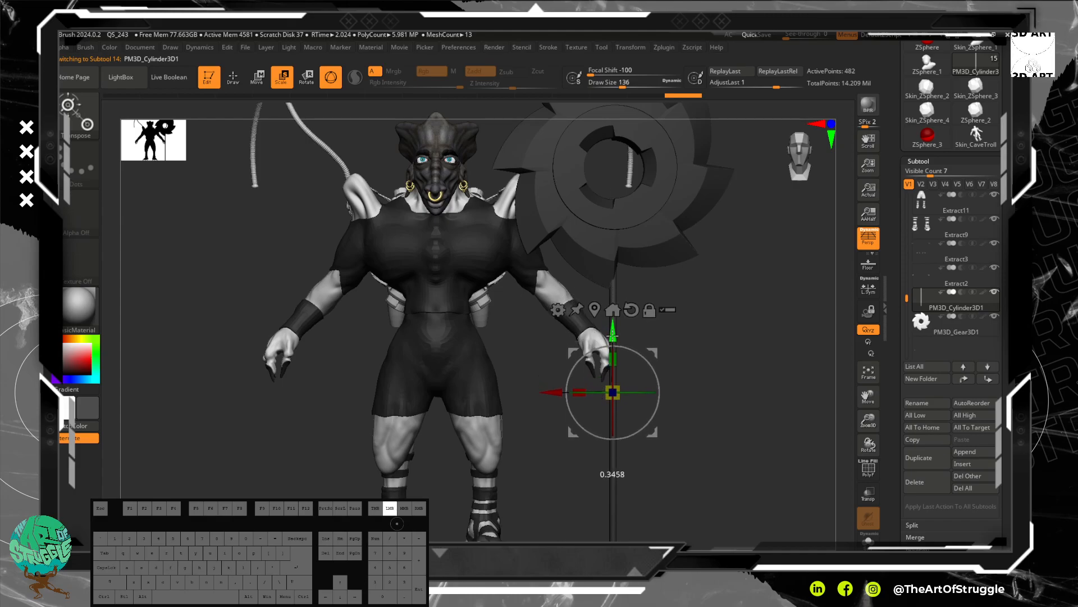
{"action": "left_click_drag", "start_coordinate": [618, 337], "coordinate": [750, 284]}
{"action": "mouse_move", "coordinate": [674, 335]}
{"action": "left_mouse_down"}
{"action": "mouse_move", "coordinate": [701, 380]}
{"action": "mouse_move", "coordinate": [686, 353]}
{"action": "mouse_move", "coordinate": [609, 337]}
{"action": "mouse_move", "coordinate": [602, 356]}
{"action": "mouse_move", "coordinate": [722, 337]}
{"action": "mouse_move", "coordinate": [700, 339]}
{"action": "mouse_move", "coordinate": [698, 416]}
{"action": "mouse_move", "coordinate": [685, 375]}
{"action": "mouse_move", "coordinate": [691, 277]}
{"action": "mouse_move", "coordinate": [681, 385]}
{"action": "mouse_move", "coordinate": [691, 277]}
{"action": "mouse_move", "coordinate": [669, 292]}
{"action": "mouse_move", "coordinate": [659, 345]}
{"action": "left_mouse_up"}
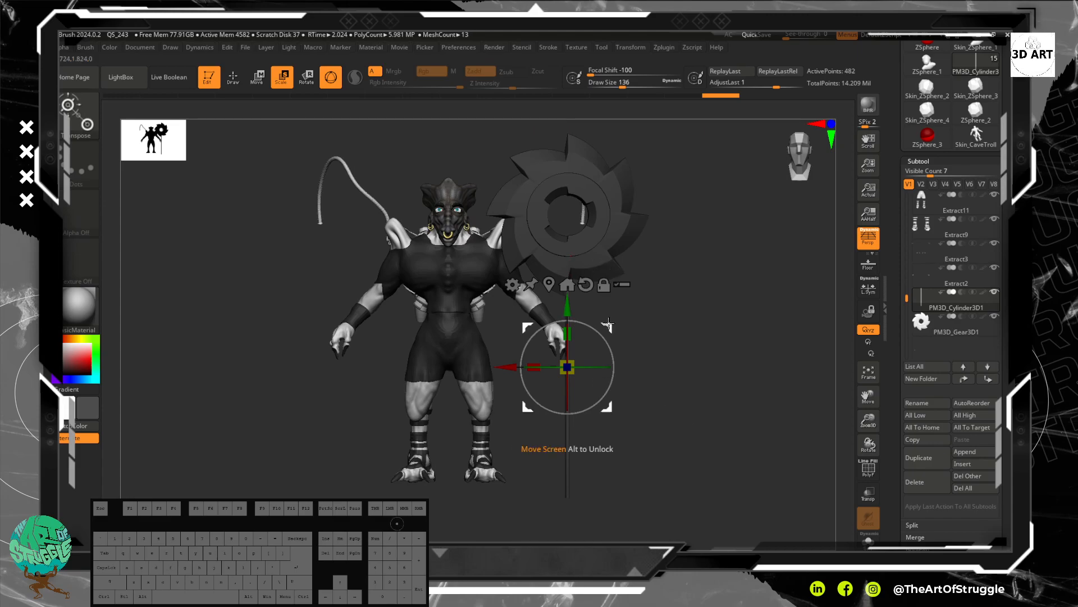
{"action": "mouse_move", "coordinate": [618, 329]}
{"action": "left_mouse_down"}
{"action": "mouse_move", "coordinate": [598, 346]}
{"action": "mouse_move", "coordinate": [636, 333]}
{"action": "left_mouse_up"}
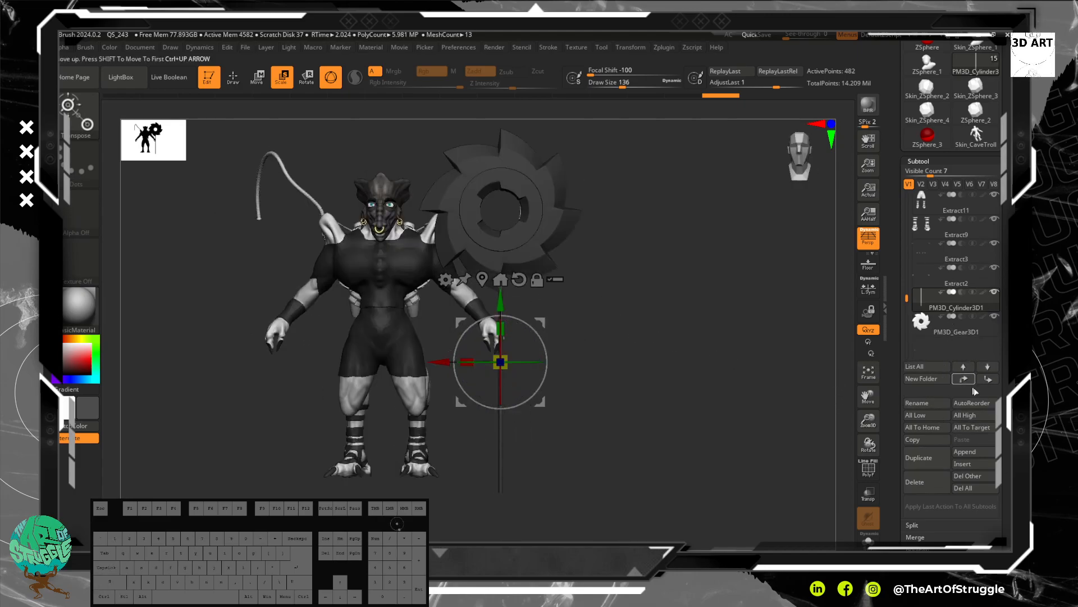
Merge the pole subtool down with the gear subtool so the staff becomes a single piece.
{"action": "scroll", "coordinate": [986, 419], "scroll_direction": "down", "scroll_amount": 2}
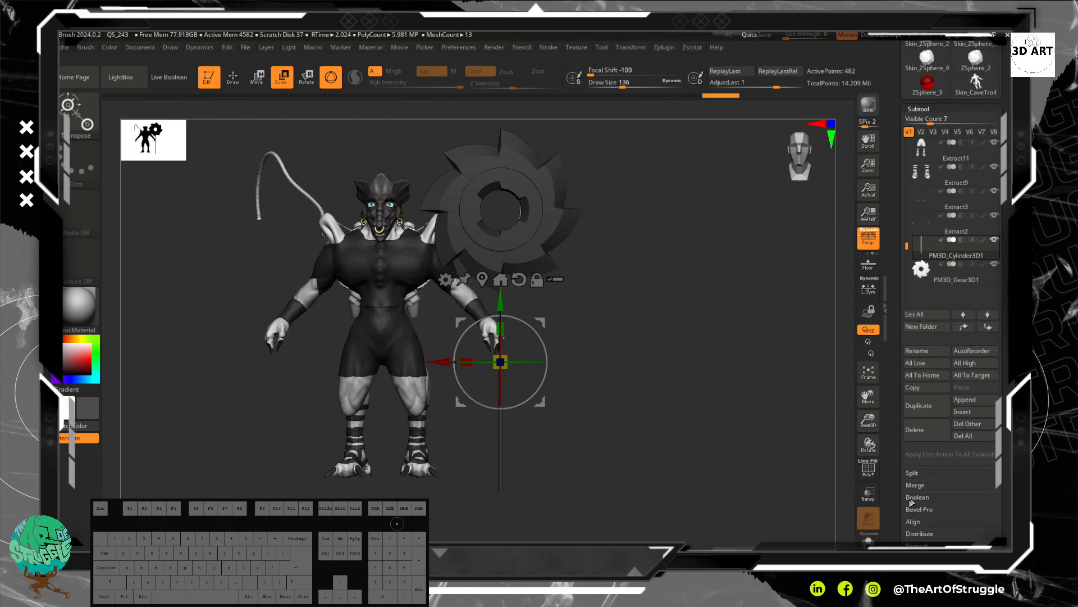
{"action": "left_click", "coordinate": [915, 485]}
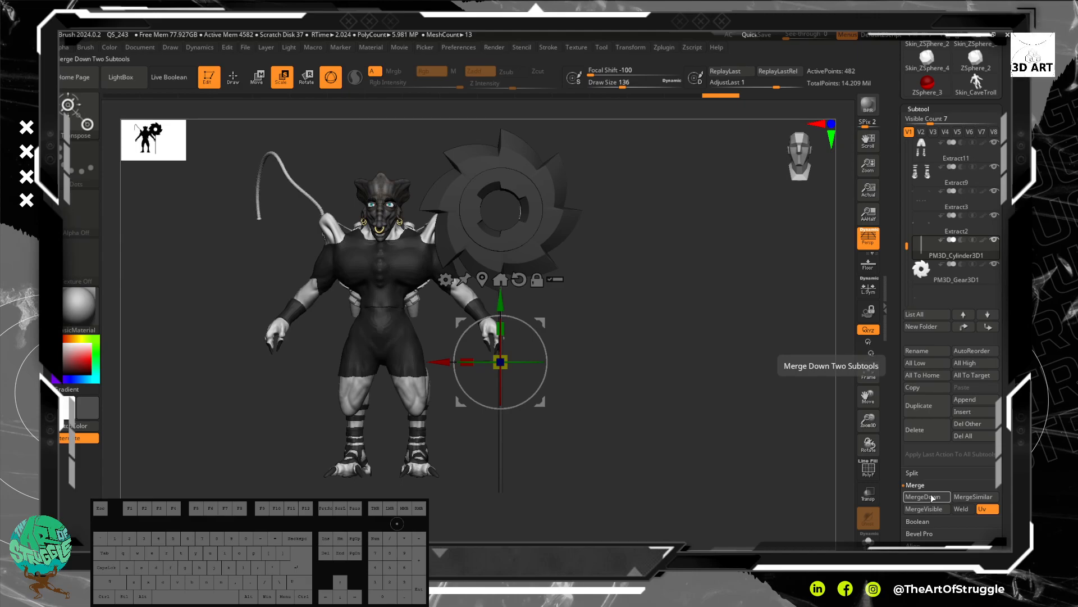
{"action": "left_click", "coordinate": [932, 497]}
{"action": "left_click", "coordinate": [834, 517]}
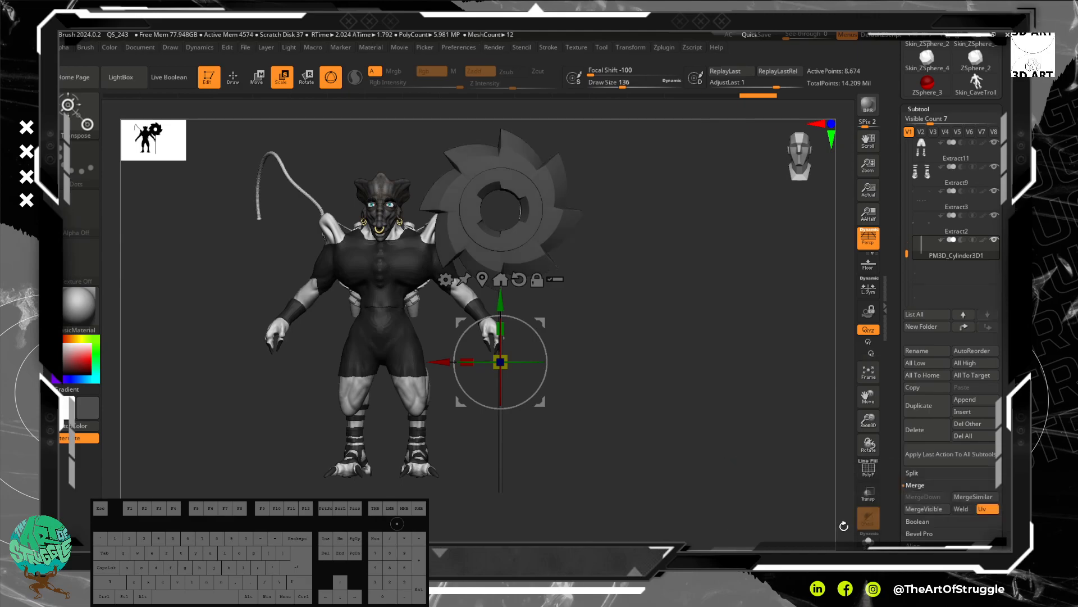
Move the gear staff sideways behind the troll's body and rotate it diagonally across its back.
{"action": "left_click_drag", "start_coordinate": [446, 361], "coordinate": [539, 351]}
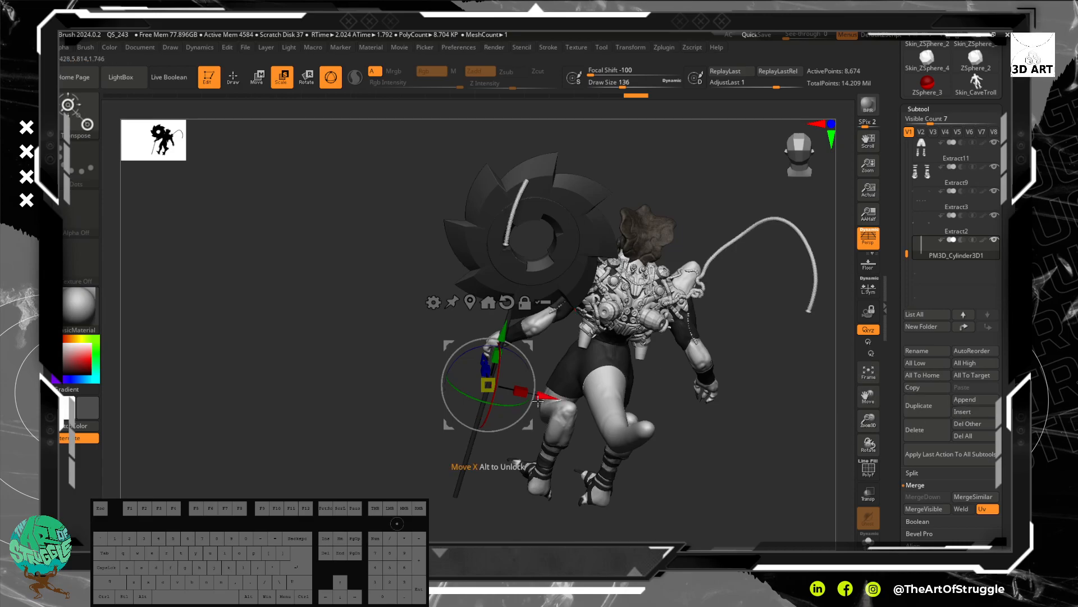
{"action": "left_click_drag", "start_coordinate": [543, 396], "coordinate": [591, 383]}
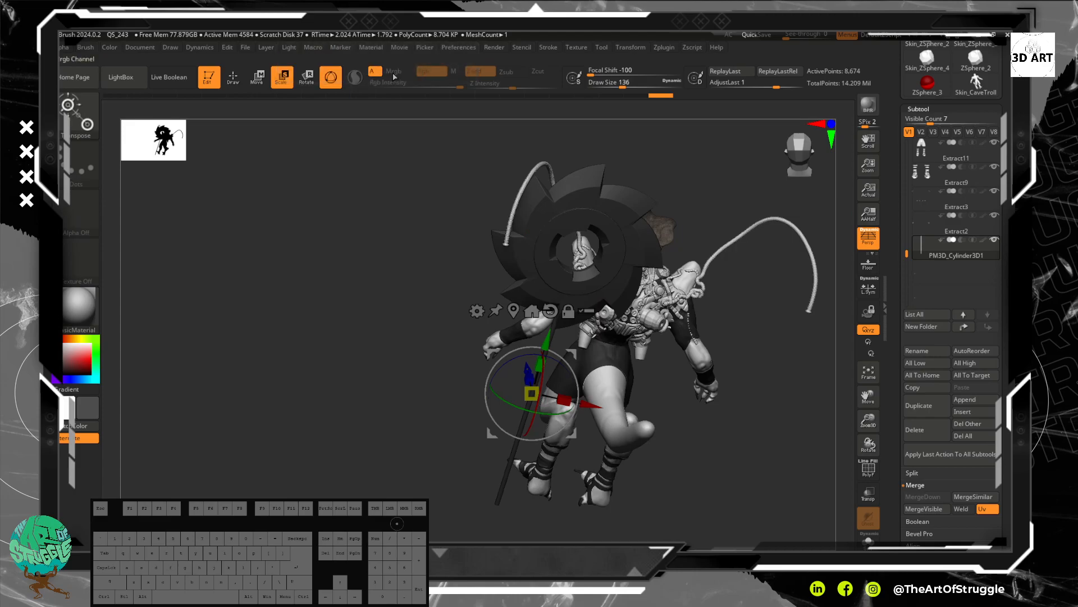
{"action": "left_click", "coordinate": [313, 81]}
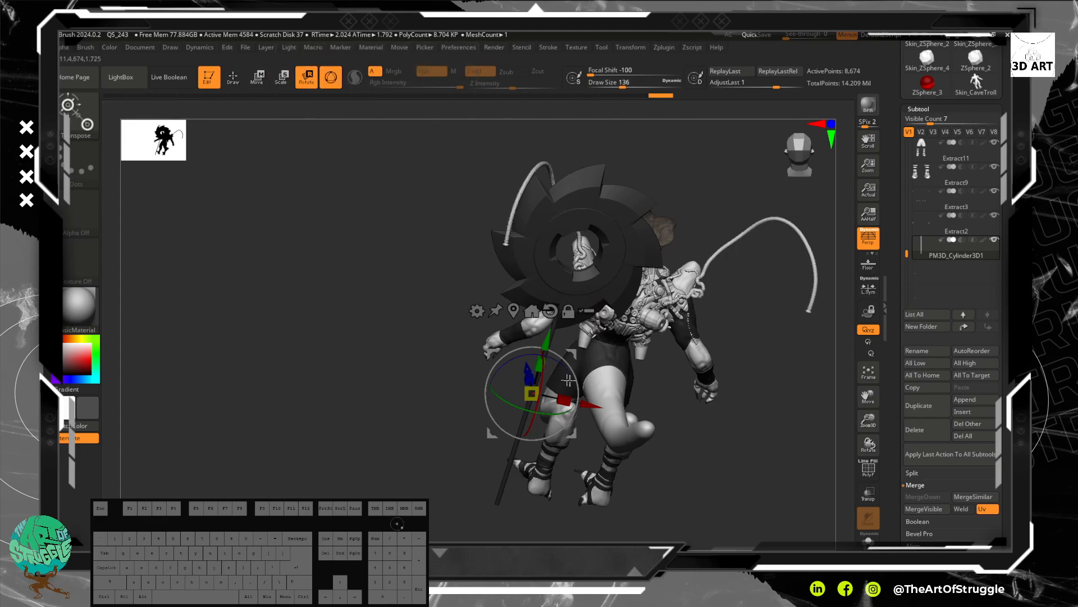
{"action": "left_click_drag", "start_coordinate": [559, 364], "coordinate": [515, 336]}
{"action": "left_click_drag", "start_coordinate": [581, 360], "coordinate": [660, 308]}
{"action": "left_click_drag", "start_coordinate": [396, 360], "coordinate": [450, 378]}
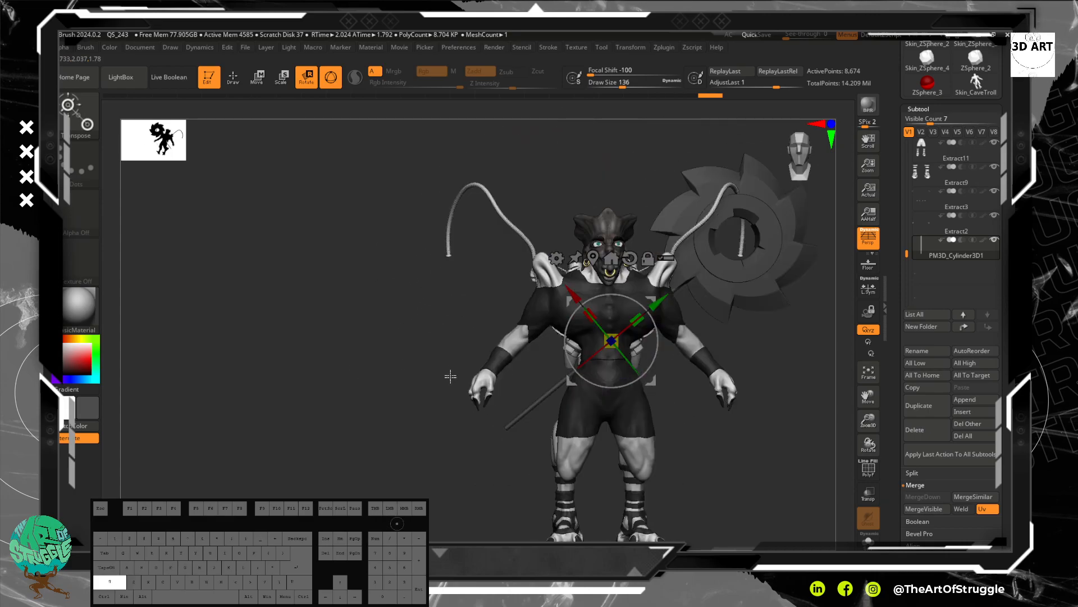
Turn the staff to a steeper angle behind the back and slide it down slightly along its length.
{"action": "left_click_drag", "start_coordinate": [753, 319], "coordinate": [537, 348], "text": "alt"}
{"action": "left_click_drag", "start_coordinate": [438, 335], "coordinate": [450, 323]}
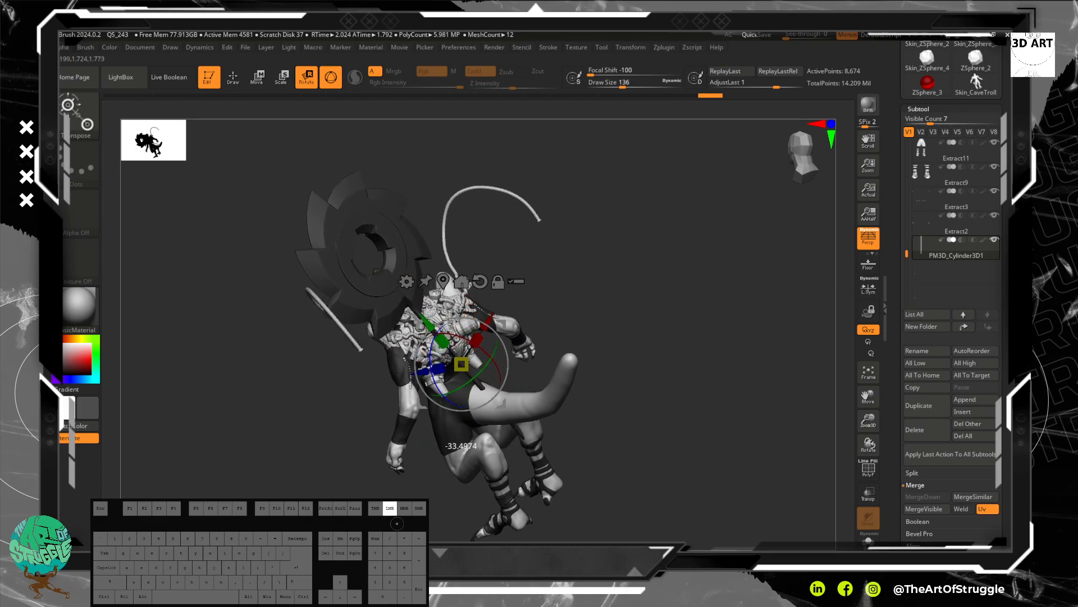
{"action": "left_click_drag", "start_coordinate": [601, 272], "coordinate": [500, 357]}
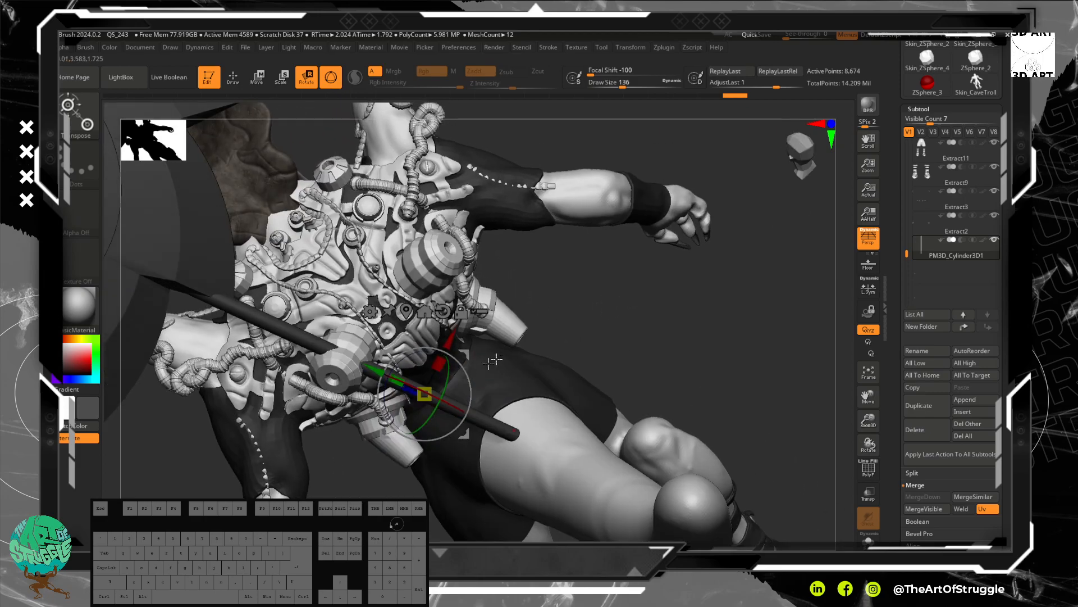
{"action": "left_click_drag", "start_coordinate": [584, 309], "coordinate": [550, 306]}
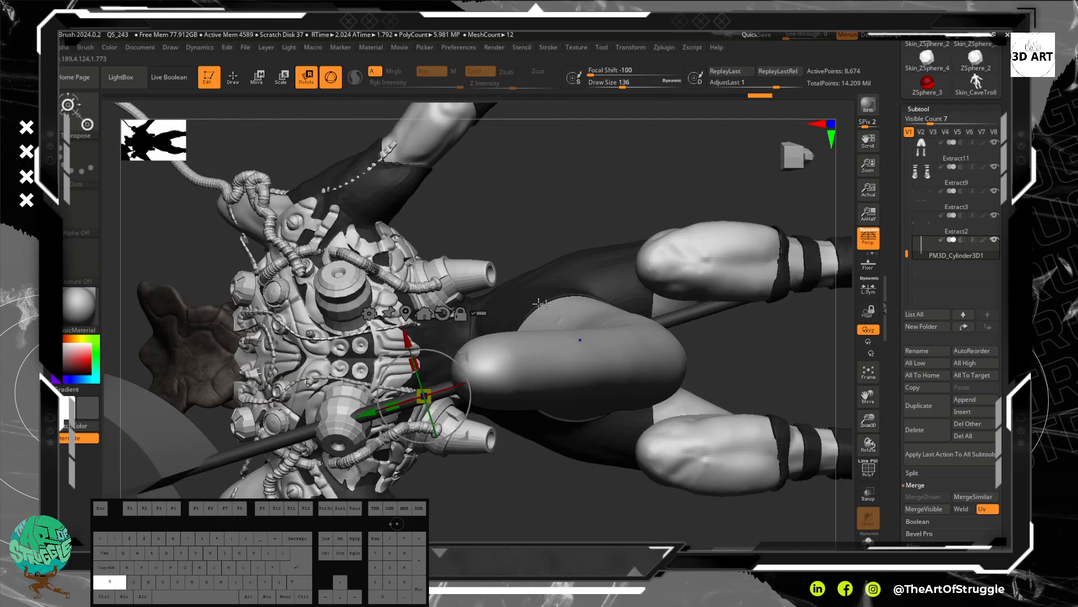
{"action": "left_click_drag", "start_coordinate": [532, 226], "coordinate": [580, 244]}
{"action": "left_click_drag", "start_coordinate": [696, 295], "coordinate": [616, 243], "text": "alt"}
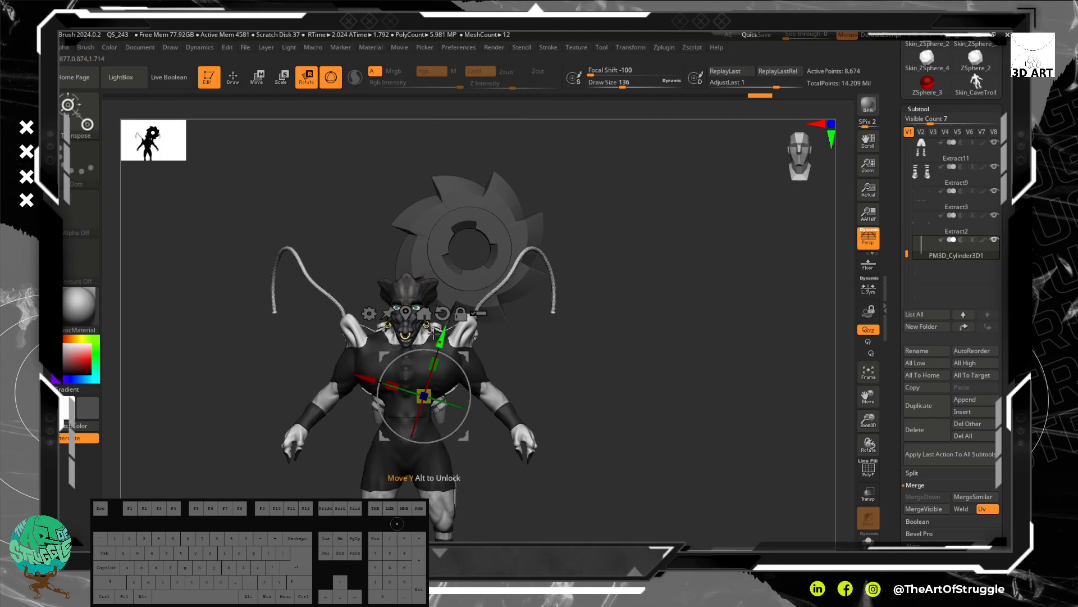
{"action": "left_click_drag", "start_coordinate": [441, 333], "coordinate": [432, 339]}
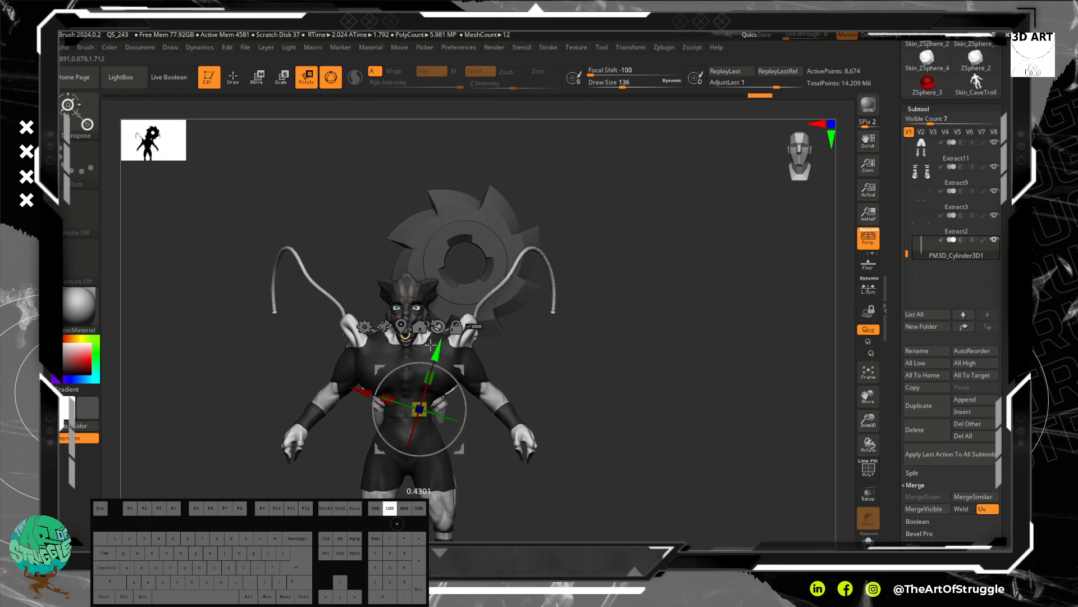
Tilt the staff into a flatter diagonal so its pole crosses the back machinery from shoulder to opposite hip.
{"action": "left_click_drag", "start_coordinate": [643, 345], "coordinate": [509, 370], "text": "alt"}
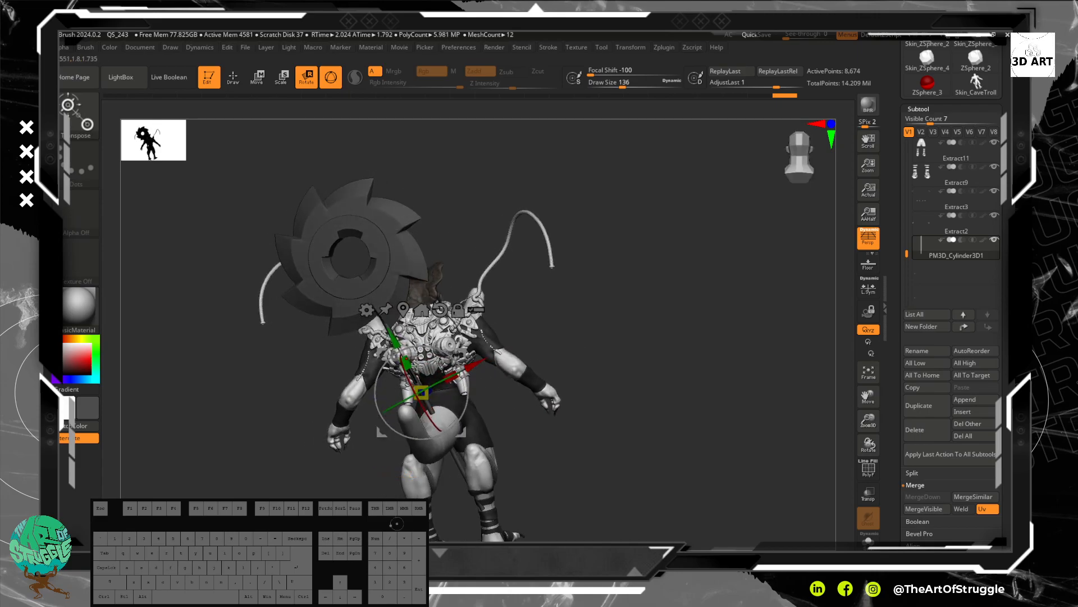
{"action": "left_click_drag", "start_coordinate": [405, 355], "coordinate": [411, 304]}
{"action": "left_click_drag", "start_coordinate": [523, 324], "coordinate": [563, 409], "text": "alt"}
{"action": "left_click_drag", "start_coordinate": [617, 278], "coordinate": [611, 198]}
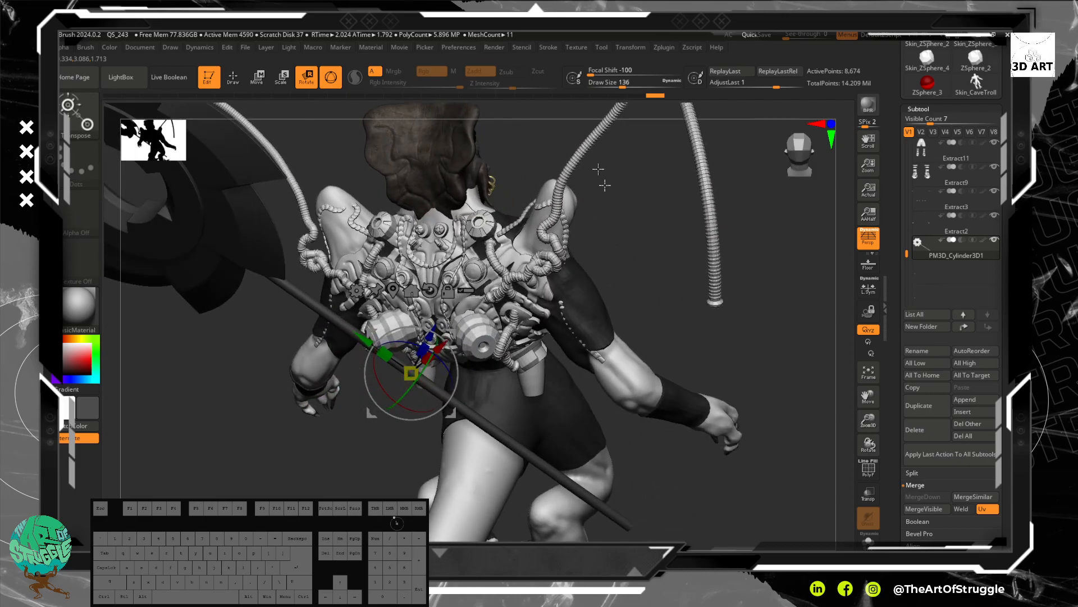
Select the Extract14 back machinery and delete the long ribbed cables arching off both shoulders.
{"action": "key", "text": "q"}
{"action": "left_click", "coordinate": [572, 161], "text": "alt"}
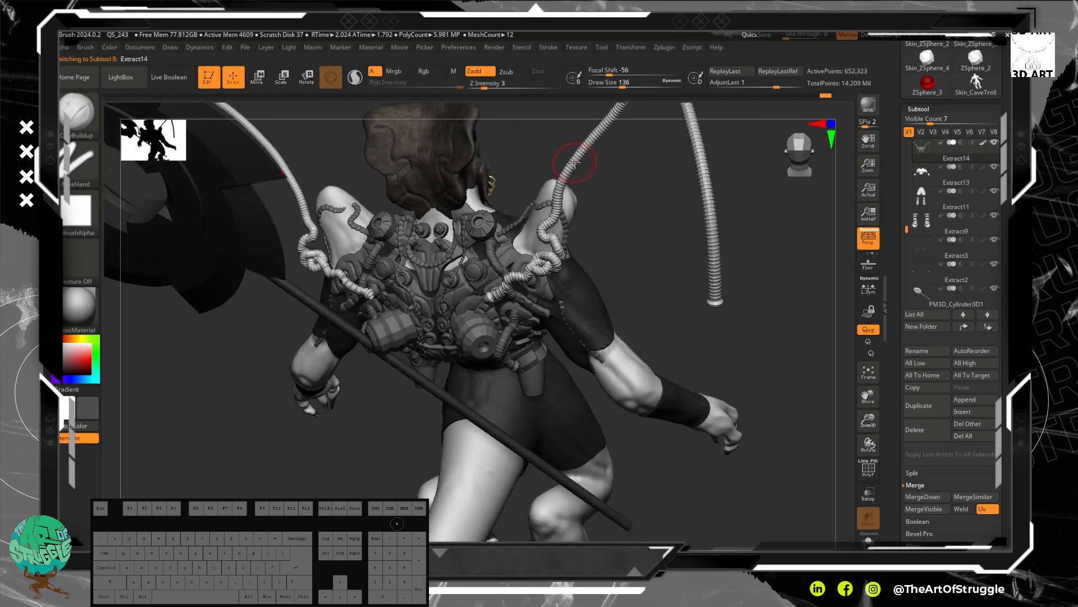
{"action": "key", "text": "Return"}
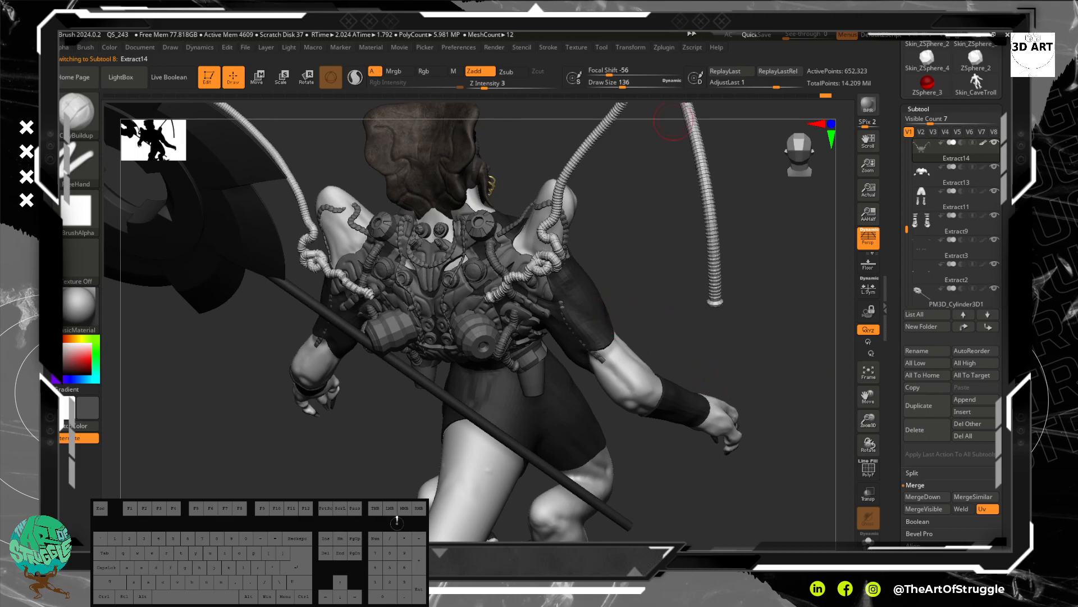
{"action": "left_click_drag", "start_coordinate": [815, 96], "coordinate": [745, 104]}
{"action": "left_click_drag", "start_coordinate": [730, 242], "coordinate": [214, 215]}
Reselect the staff subtool and examine how it sits against the back and shoulders from behind and in front.
{"action": "left_click", "coordinate": [226, 244], "text": "alt"}
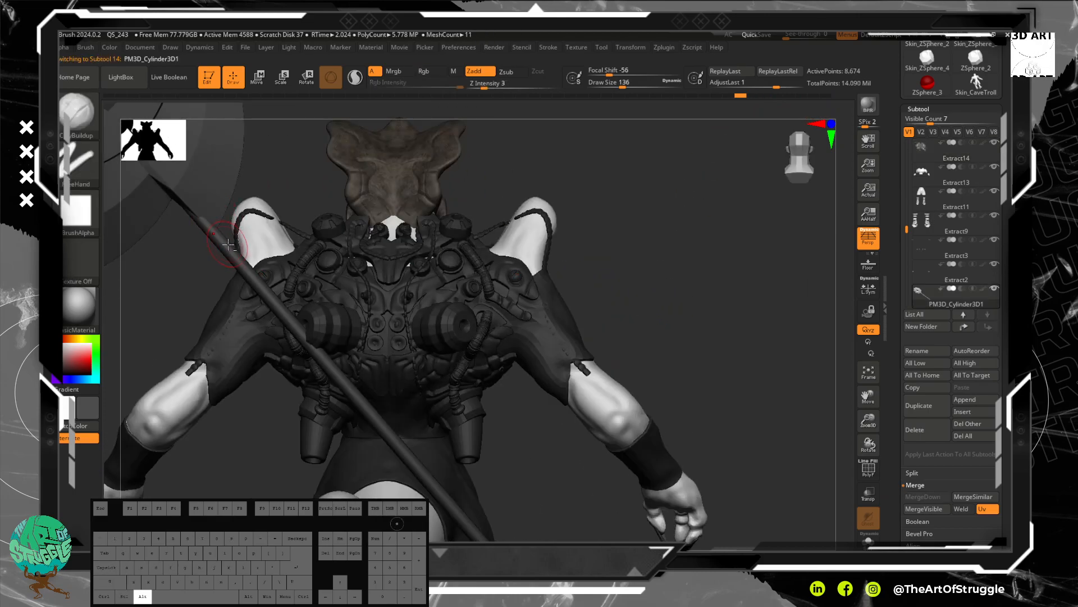
{"action": "mouse_move", "coordinate": [754, 326]}
{"action": "left_mouse_down"}
{"action": "mouse_move", "coordinate": [698, 301]}
{"action": "mouse_move", "coordinate": [719, 306]}
{"action": "mouse_move", "coordinate": [710, 296]}
{"action": "left_mouse_up"}
{"action": "left_click_drag", "start_coordinate": [498, 222], "coordinate": [591, 280]}
{"action": "key", "text": "alt"}
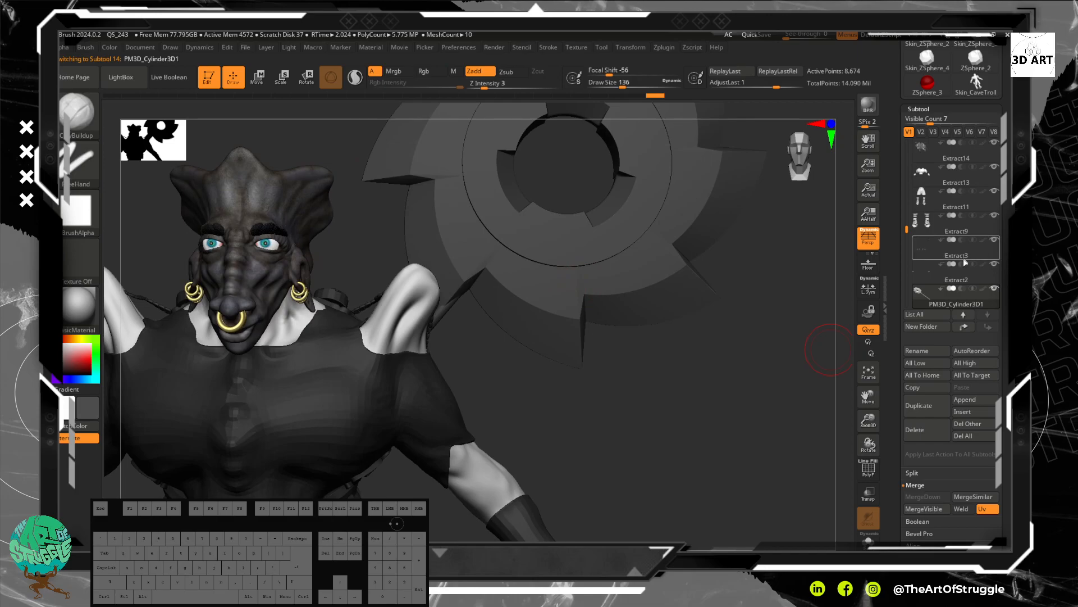
{"action": "left_click_drag", "start_coordinate": [575, 393], "coordinate": [412, 453], "text": "alt"}
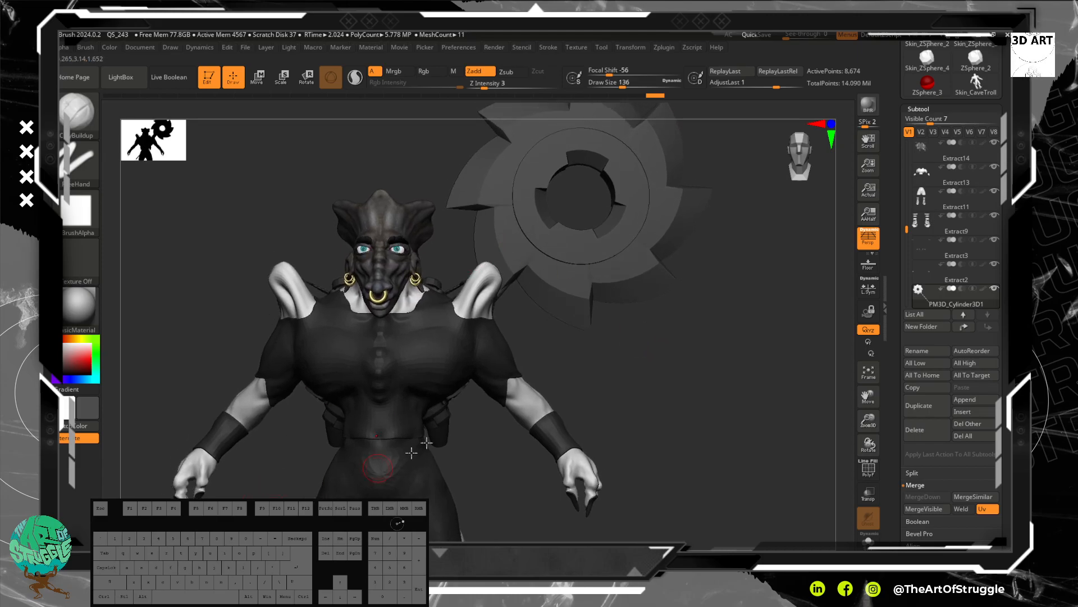
{"action": "left_click_drag", "start_coordinate": [698, 336], "coordinate": [652, 325]}
{"action": "left_click_drag", "start_coordinate": [566, 342], "coordinate": [592, 388]}
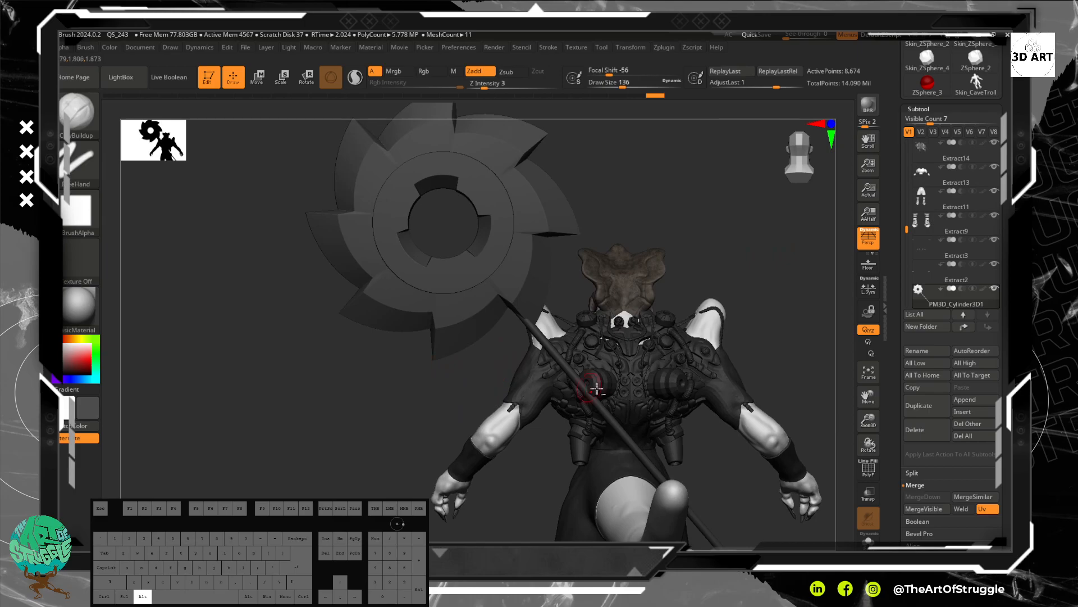
Shift the staff toward the body's centreline and push it in closer against the troll's back.
{"action": "left_click", "coordinate": [593, 382], "text": "alt"}
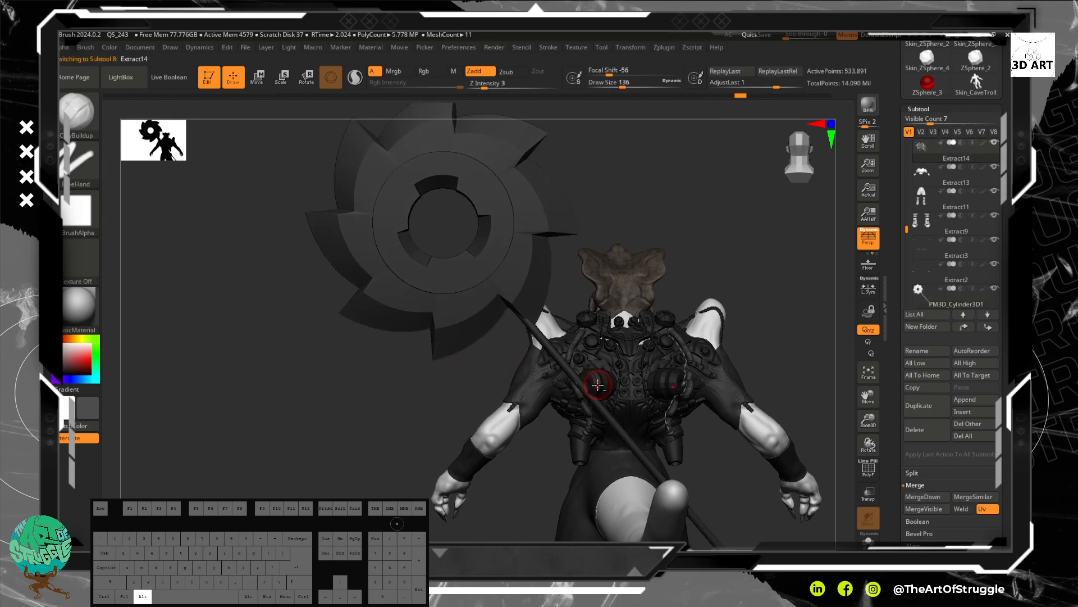
{"action": "left_click", "coordinate": [532, 322], "text": "alt"}
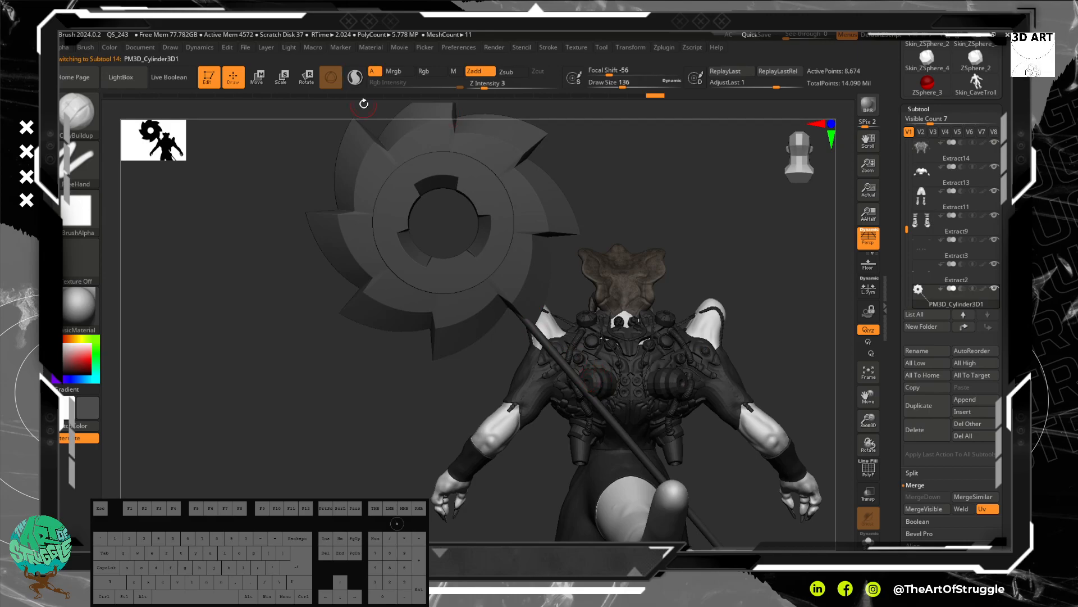
{"action": "left_click", "coordinate": [267, 75]}
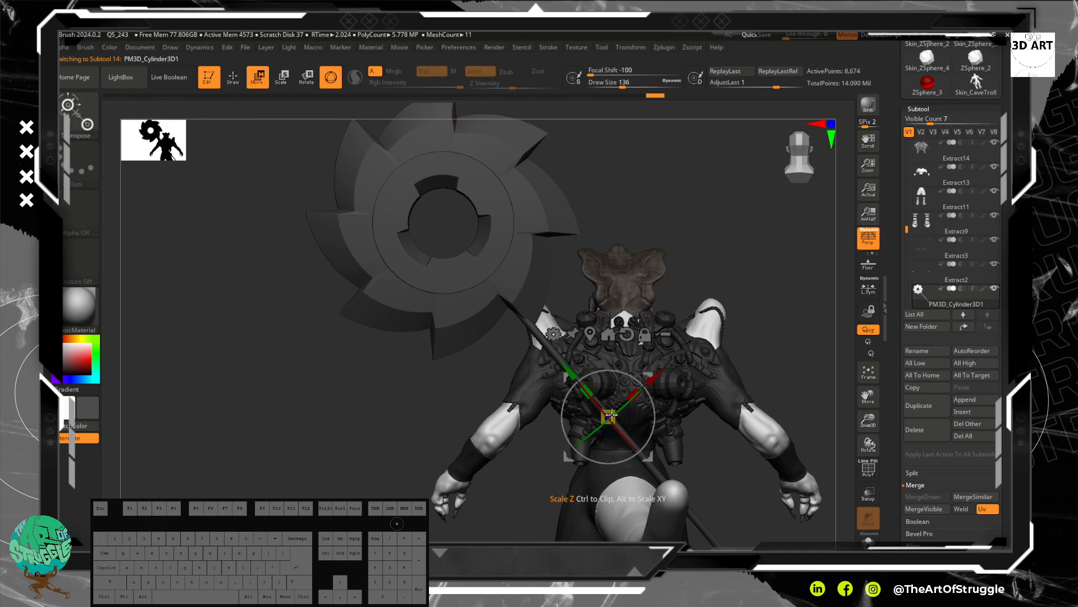
{"action": "left_click_drag", "start_coordinate": [608, 417], "coordinate": [658, 377]}
{"action": "left_click_drag", "start_coordinate": [697, 197], "coordinate": [798, 190]}
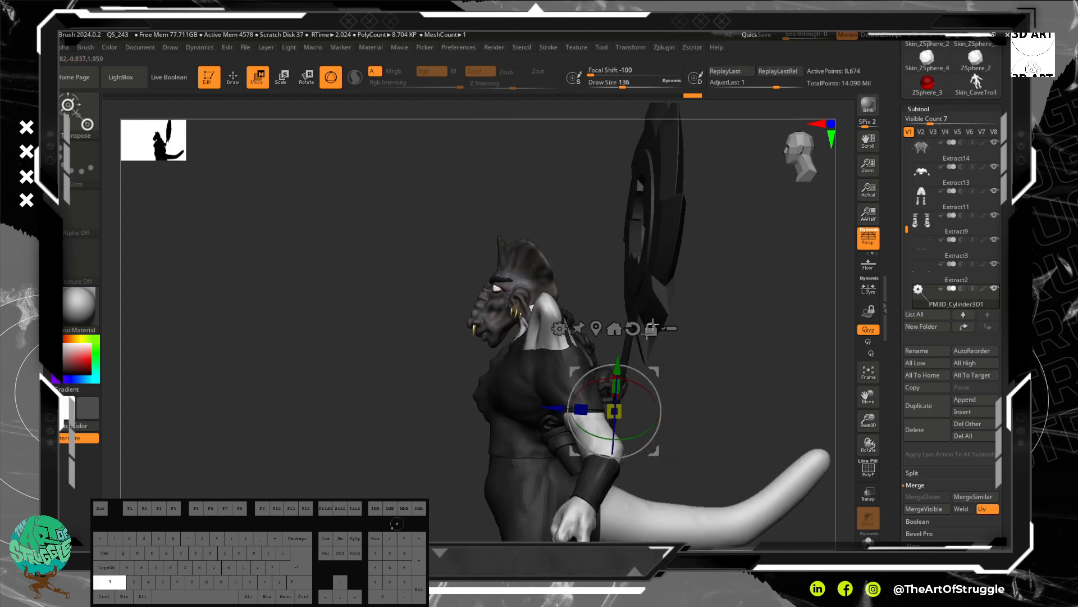
{"action": "left_click_drag", "start_coordinate": [557, 409], "coordinate": [547, 408]}
{"action": "left_click_drag", "start_coordinate": [750, 325], "coordinate": [713, 339]}
{"action": "left_click_drag", "start_coordinate": [681, 292], "coordinate": [724, 205]}
{"action": "left_click_drag", "start_coordinate": [715, 369], "coordinate": [689, 333]}
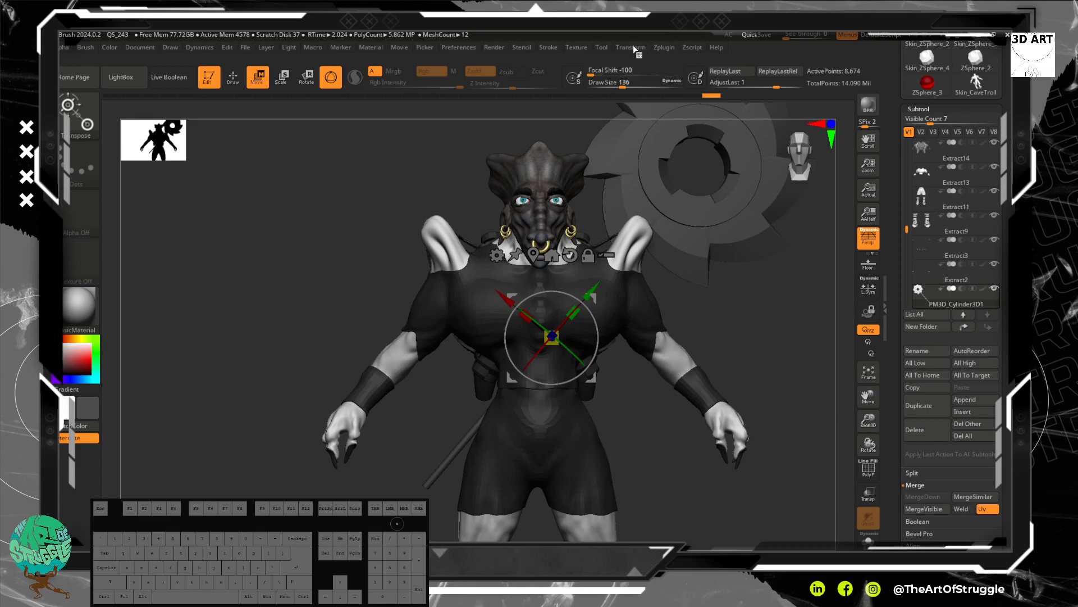
Mirror the staff across the X axis with SubTool Master, merging both copies into one subtool.
{"action": "left_click", "coordinate": [664, 50]}
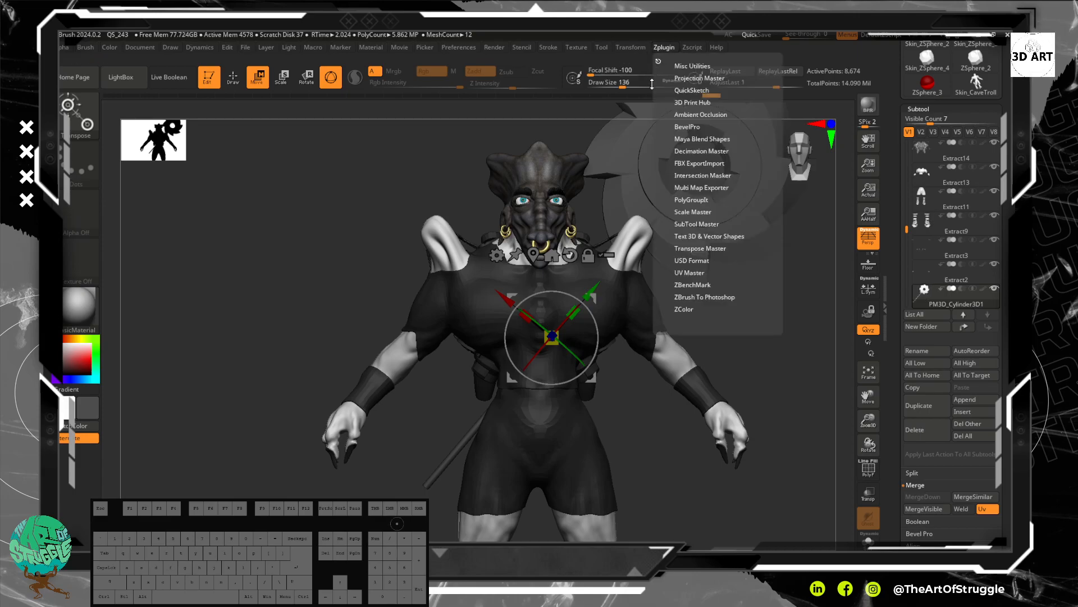
{"action": "left_click", "coordinate": [703, 224]}
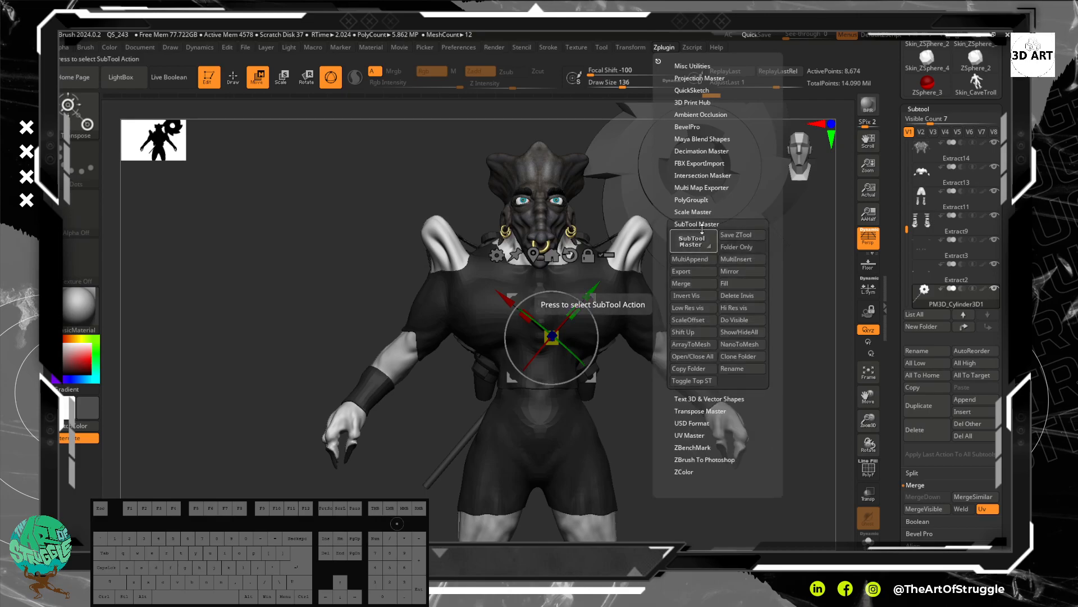
{"action": "left_click", "coordinate": [737, 272]}
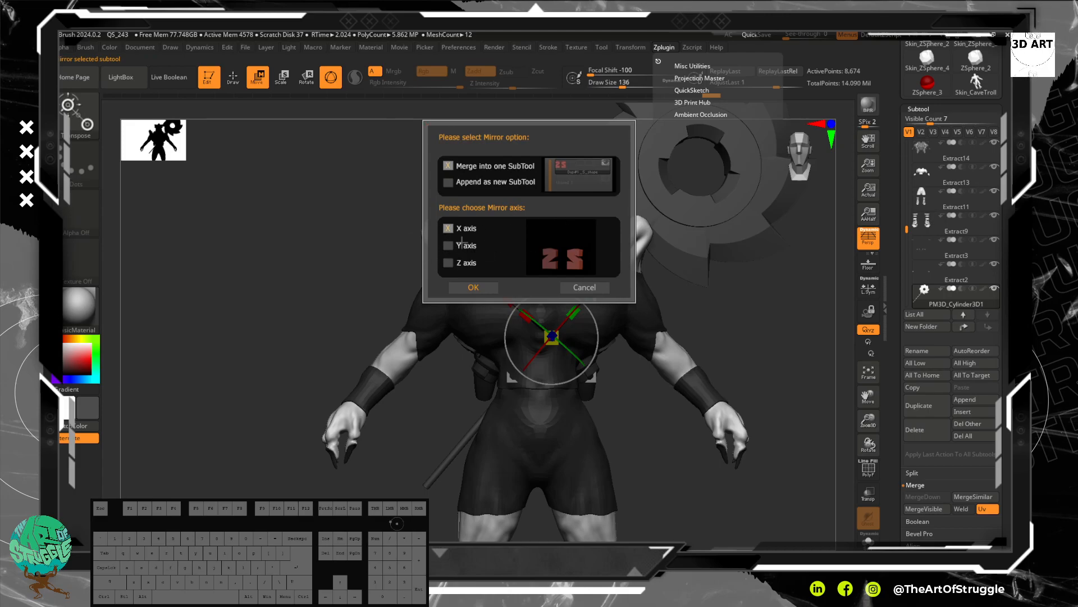
{"action": "left_click", "coordinate": [484, 288]}
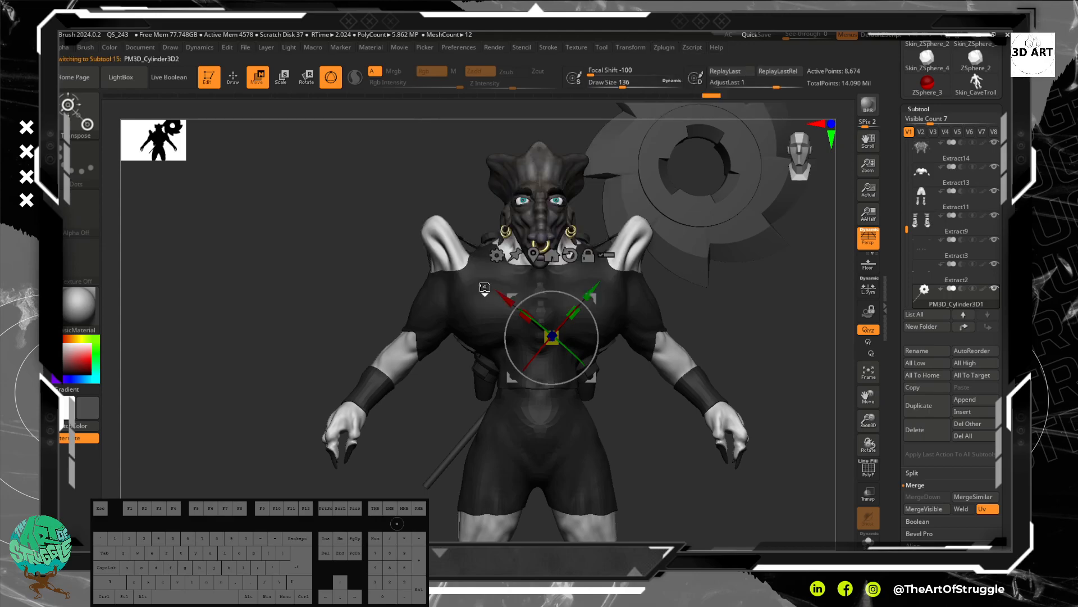
Render BPR previews of the whole troll with its crossed staffs, including a three-quarter view.
{"action": "left_click_drag", "start_coordinate": [652, 380], "coordinate": [741, 312], "text": "alt"}
{"action": "left_click", "coordinate": [868, 105]}
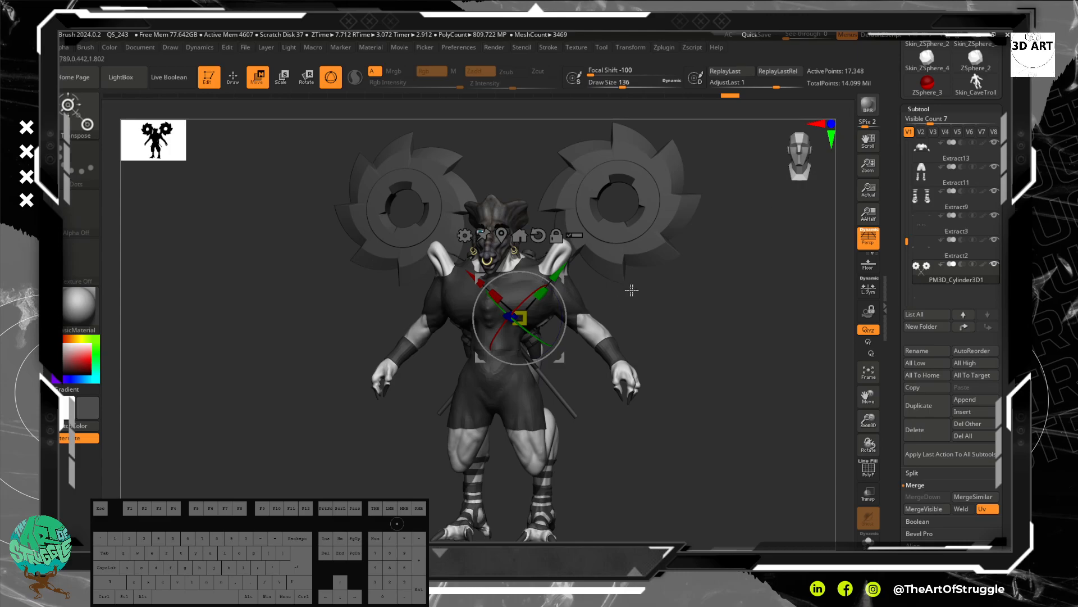
{"action": "left_click_drag", "start_coordinate": [672, 313], "coordinate": [695, 315]}
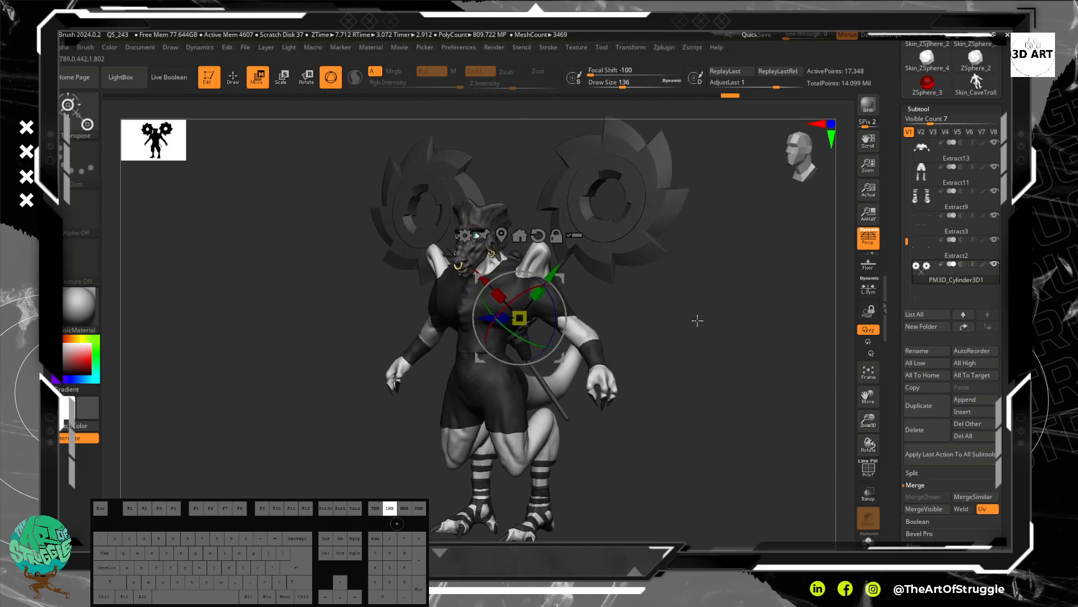
{"action": "left_click", "coordinate": [233, 76]}
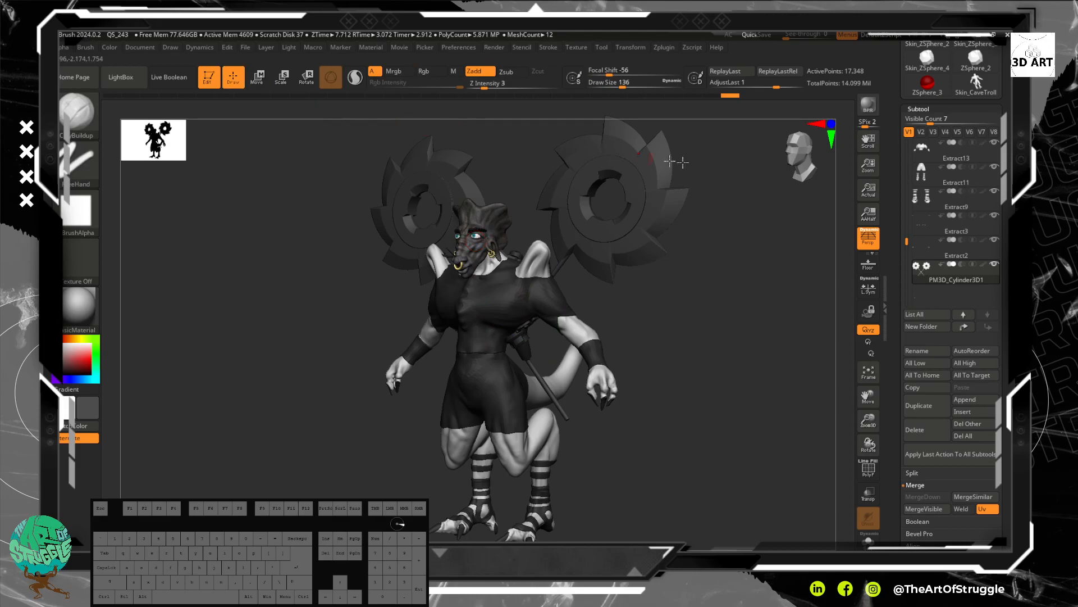
{"action": "left_click", "coordinate": [869, 106]}
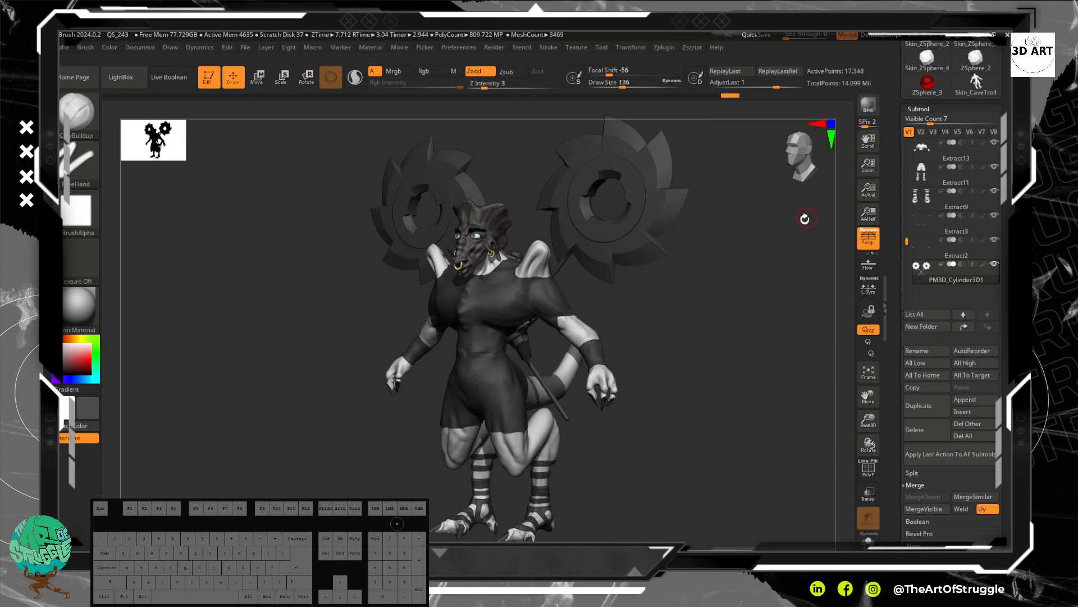
Hide the clothing subtools covering the troll's torso, arms and legs.
{"action": "left_click_drag", "start_coordinate": [771, 321], "coordinate": [541, 256]}
{"action": "left_click", "coordinate": [541, 256], "text": "alt"}
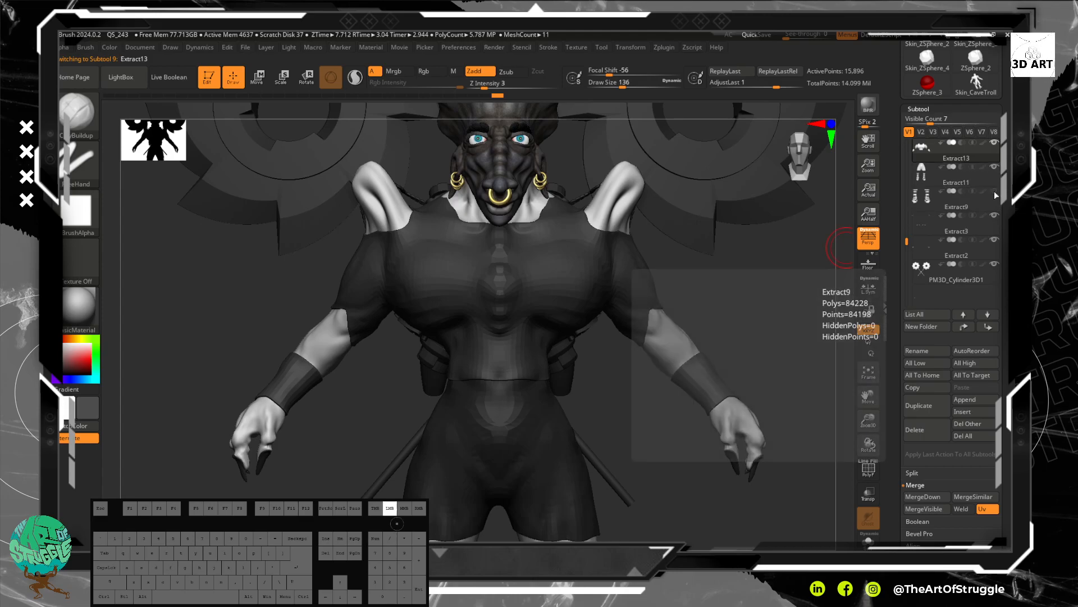
{"action": "left_click", "coordinate": [995, 168]}
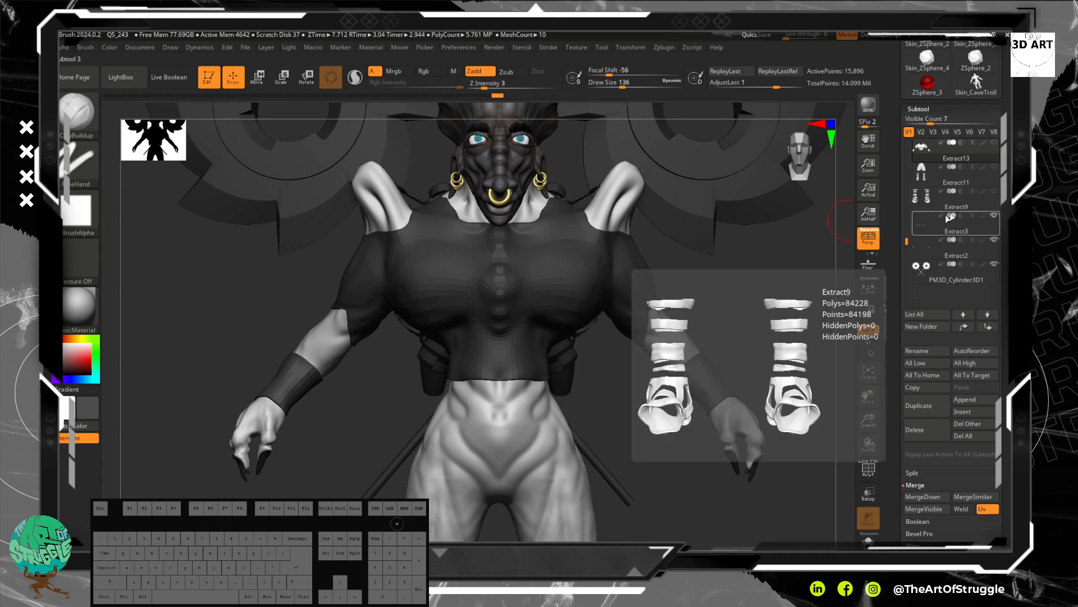
{"action": "left_click_drag", "start_coordinate": [906, 241], "coordinate": [909, 212]}
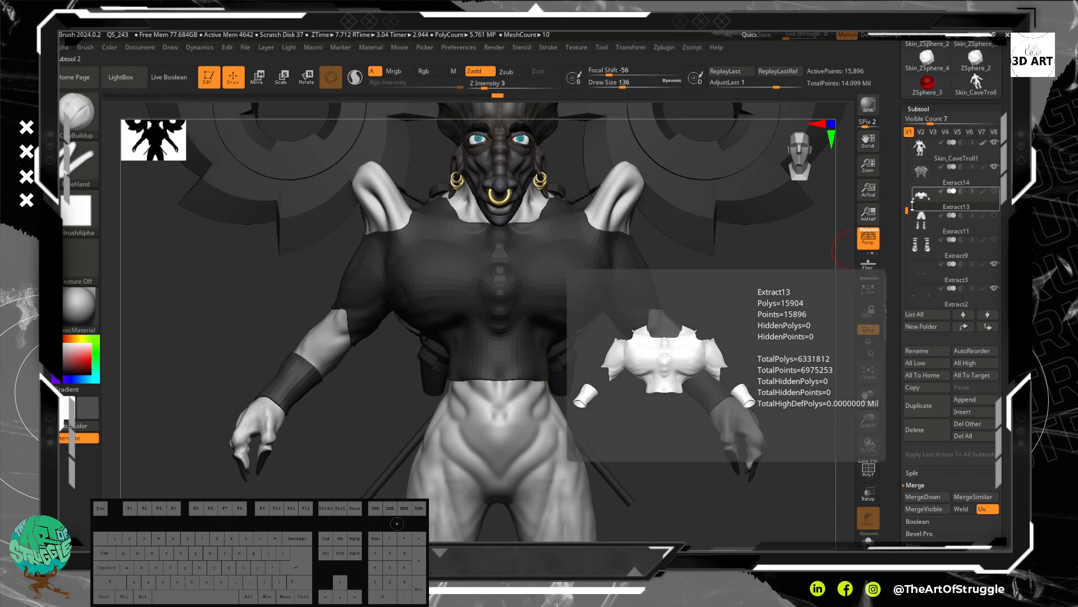
{"action": "left_click", "coordinate": [921, 171]}
{"action": "left_click_drag", "start_coordinate": [808, 222], "coordinate": [684, 324]}
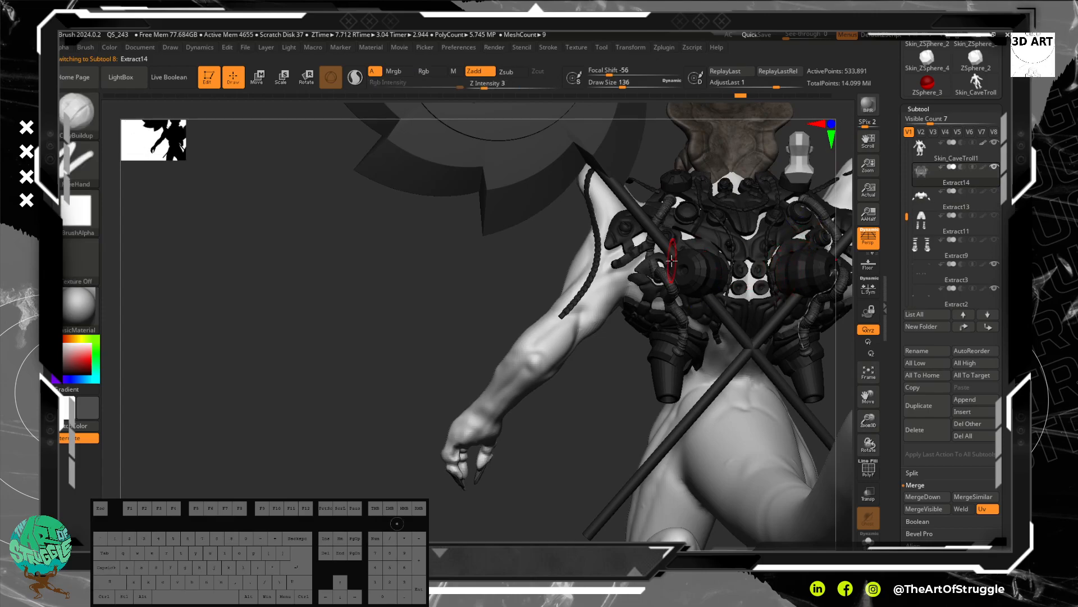
{"action": "left_click_drag", "start_coordinate": [414, 254], "coordinate": [556, 219], "text": "shift"}
{"action": "key", "text": "ctrl"}
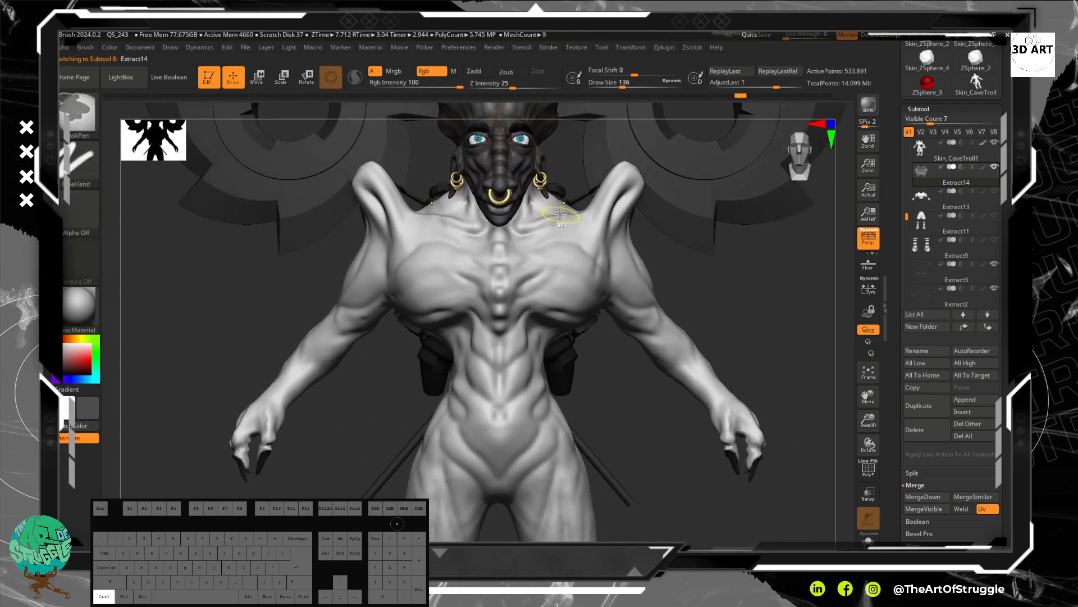
{"action": "left_click", "coordinate": [557, 213], "text": "ctrl"}
{"action": "mouse_move", "coordinate": [556, 214]}
{"action": "left_mouse_down", "text": "ctrl"}
{"action": "mouse_move", "coordinate": [559, 260]}
{"action": "mouse_move", "coordinate": [542, 222]}
{"action": "mouse_move", "coordinate": [564, 239]}
{"action": "left_mouse_up", "text": "ctrl"}
Make the Skin_CaveTroll1 body subtool active and paint a symmetrical mask over the troll's chest and abdomen.
{"action": "left_click", "coordinate": [556, 228], "text": "alt"}
{"action": "key", "text": "ctrl+z"}
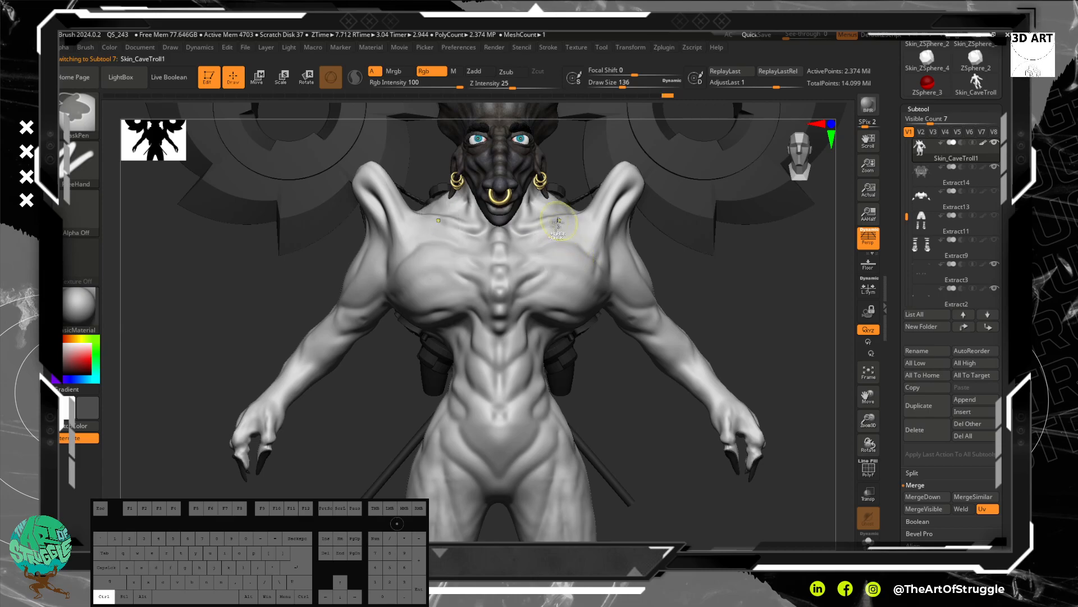
{"action": "mouse_move", "coordinate": [553, 208]}
{"action": "left_mouse_down", "text": "ctrl"}
{"action": "mouse_move", "coordinate": [550, 236]}
{"action": "mouse_move", "coordinate": [560, 223]}
{"action": "mouse_move", "coordinate": [570, 270]}
{"action": "mouse_move", "coordinate": [565, 278]}
{"action": "mouse_move", "coordinate": [551, 261]}
{"action": "mouse_move", "coordinate": [549, 291]}
{"action": "mouse_move", "coordinate": [525, 289]}
{"action": "mouse_move", "coordinate": [545, 280]}
{"action": "mouse_move", "coordinate": [506, 359]}
{"action": "mouse_move", "coordinate": [528, 387]}
{"action": "mouse_move", "coordinate": [536, 337]}
{"action": "mouse_move", "coordinate": [522, 401]}
{"action": "mouse_move", "coordinate": [573, 403]}
{"action": "left_mouse_up", "text": "ctrl"}
{"action": "right_click_drag", "start_coordinate": [573, 402], "coordinate": [540, 344]}
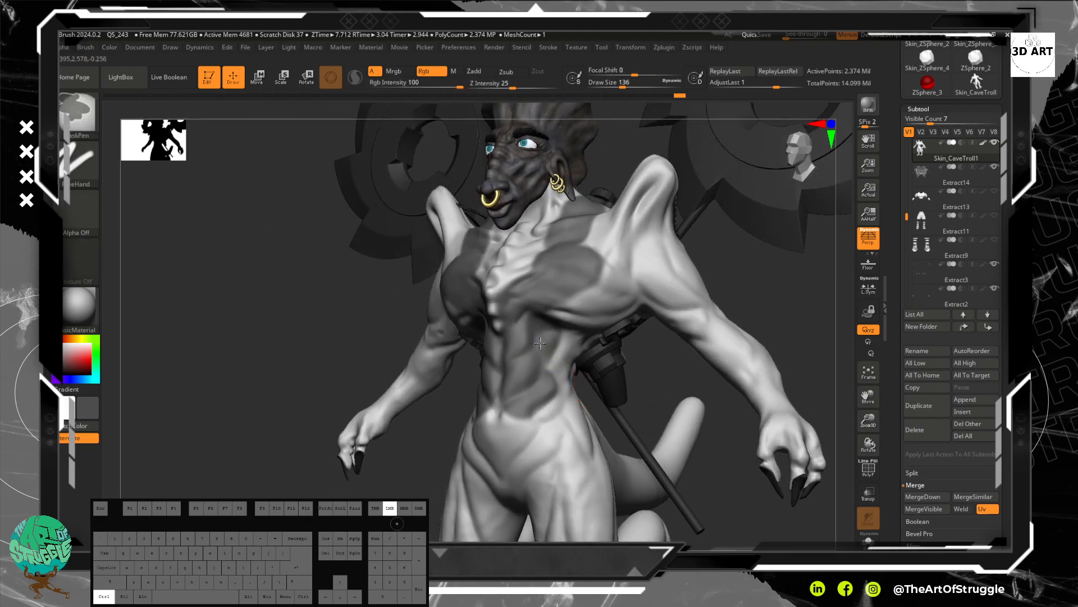
Erase parts of the body mask around the abdomen, pectorals and collarbones to shape its outline.
{"action": "mouse_move", "coordinate": [542, 326]}
{"action": "left_mouse_down", "text": "ctrl+alt"}
{"action": "mouse_move", "coordinate": [562, 342]}
{"action": "mouse_move", "coordinate": [545, 337]}
{"action": "mouse_move", "coordinate": [550, 325]}
{"action": "mouse_move", "coordinate": [558, 373]}
{"action": "mouse_move", "coordinate": [516, 407]}
{"action": "mouse_move", "coordinate": [517, 393]}
{"action": "left_mouse_up", "text": "ctrl+alt"}
{"action": "left_click_drag", "start_coordinate": [378, 378], "coordinate": [450, 378]}
{"action": "mouse_move", "coordinate": [553, 373]}
{"action": "left_mouse_down", "text": "ctrl+alt"}
{"action": "mouse_move", "coordinate": [506, 388]}
{"action": "mouse_move", "coordinate": [549, 373]}
{"action": "left_mouse_up", "text": "ctrl+alt"}
{"action": "mouse_move", "coordinate": [531, 270]}
{"action": "left_mouse_down", "text": "ctrl+alt"}
{"action": "mouse_move", "coordinate": [554, 227]}
{"action": "mouse_move", "coordinate": [622, 231]}
{"action": "mouse_move", "coordinate": [601, 240]}
{"action": "mouse_move", "coordinate": [612, 246]}
{"action": "mouse_move", "coordinate": [595, 260]}
{"action": "mouse_move", "coordinate": [607, 312]}
{"action": "mouse_move", "coordinate": [598, 182]}
{"action": "mouse_move", "coordinate": [596, 198]}
{"action": "left_mouse_up", "text": "ctrl+alt"}
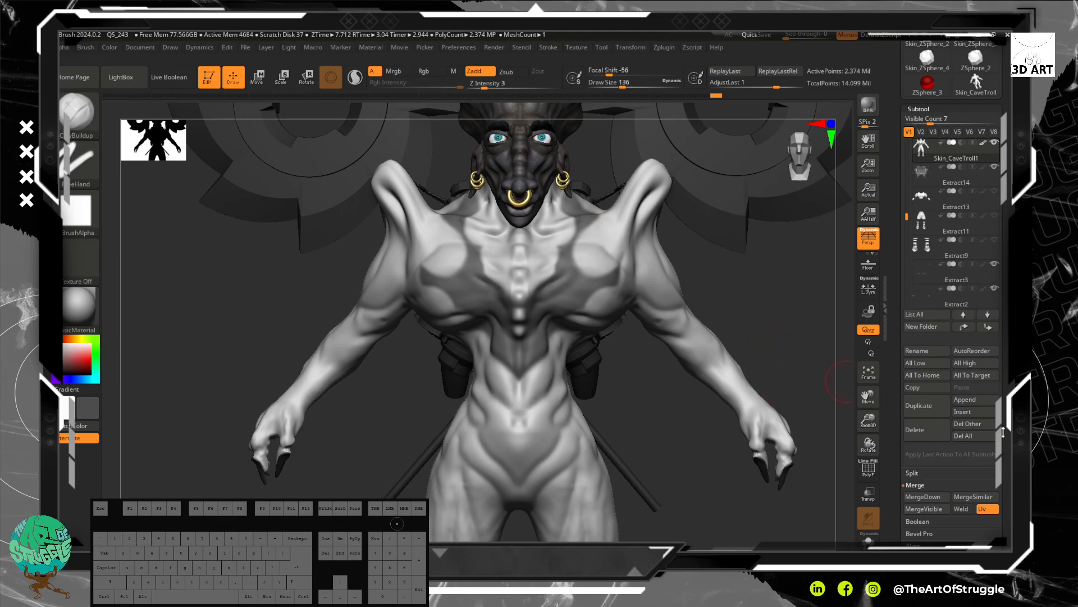
Switch to Chrome and search Google Images for "elite halo" to find armour references.
{"action": "left_click_drag", "start_coordinate": [1003, 431], "coordinate": [1003, 400]}
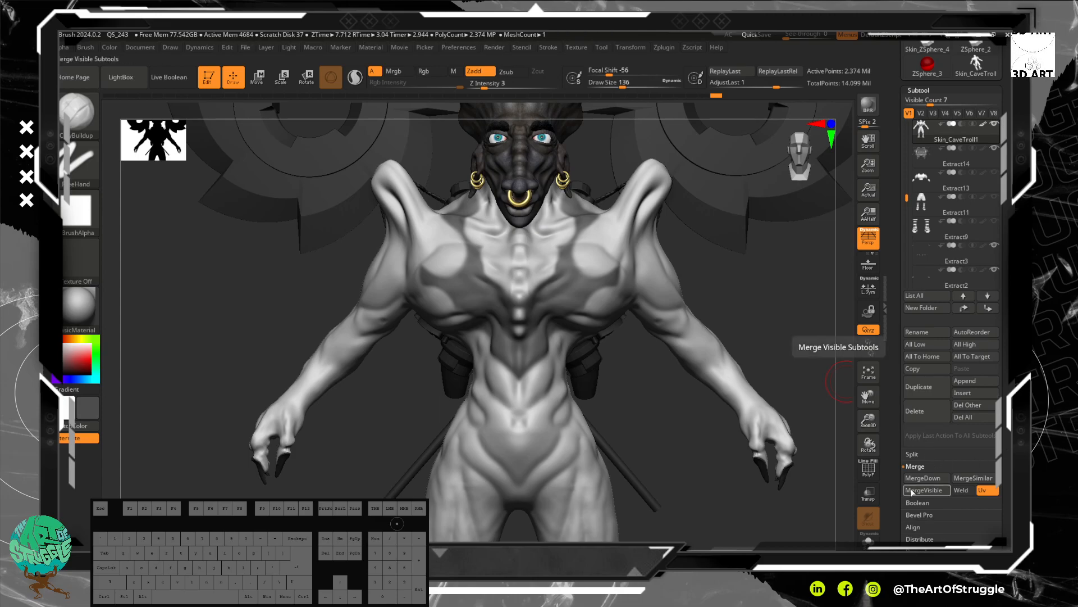
{"action": "mouse_move", "coordinate": [932, 197]}
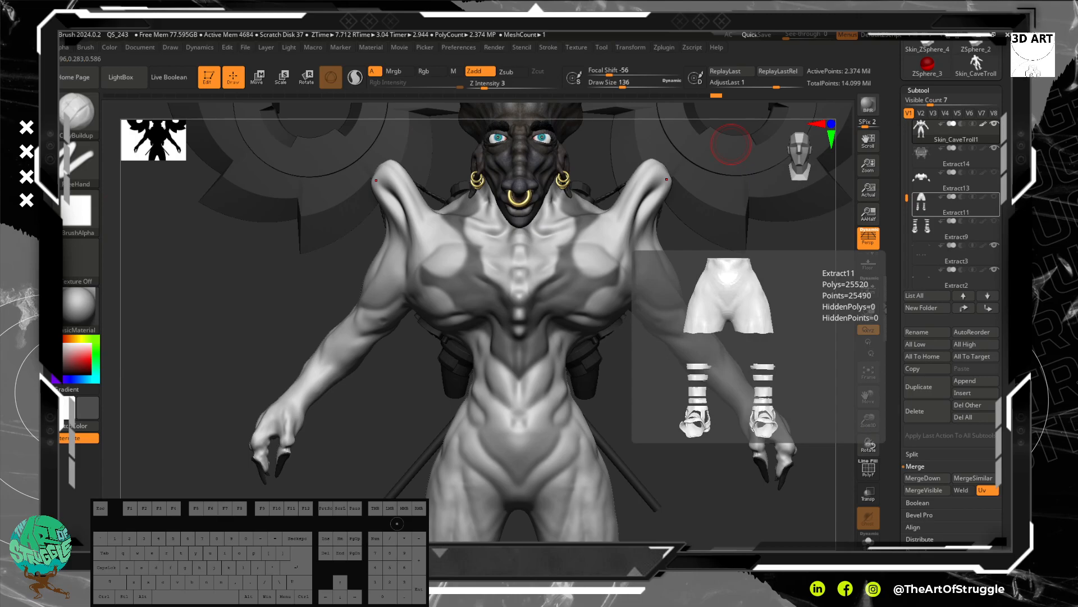
{"action": "key", "text": "alt+Tab"}
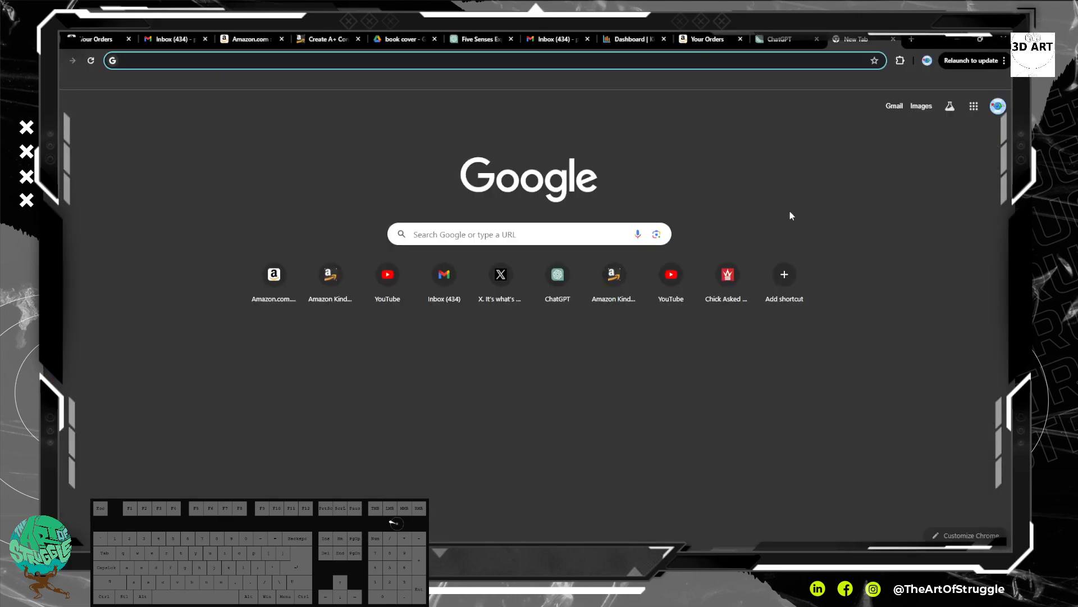
{"action": "key", "text": "alt+Tab"}
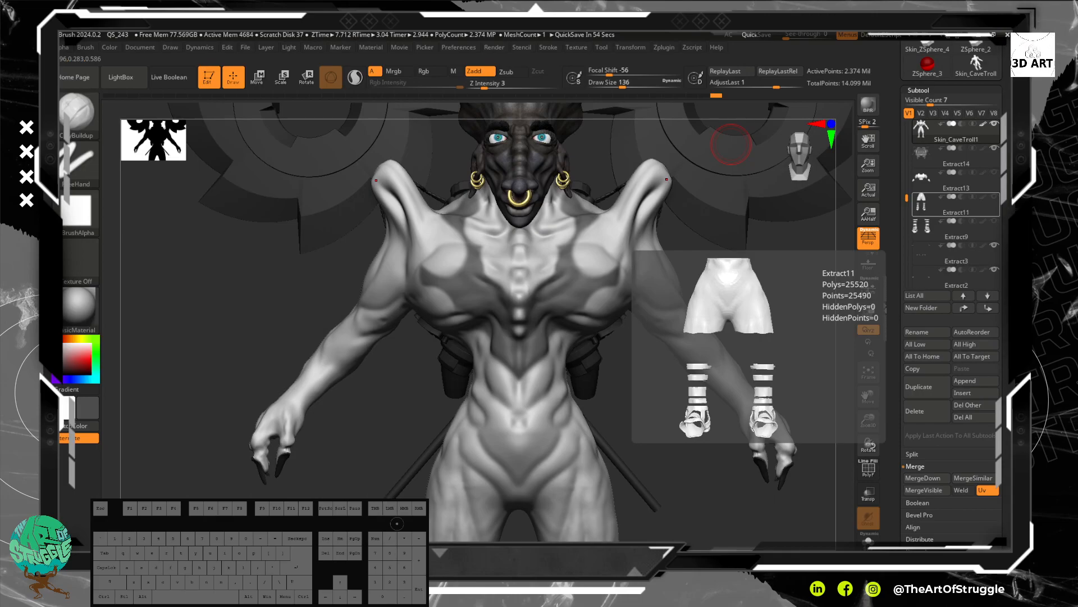
{"action": "type", "text": "tbny"}
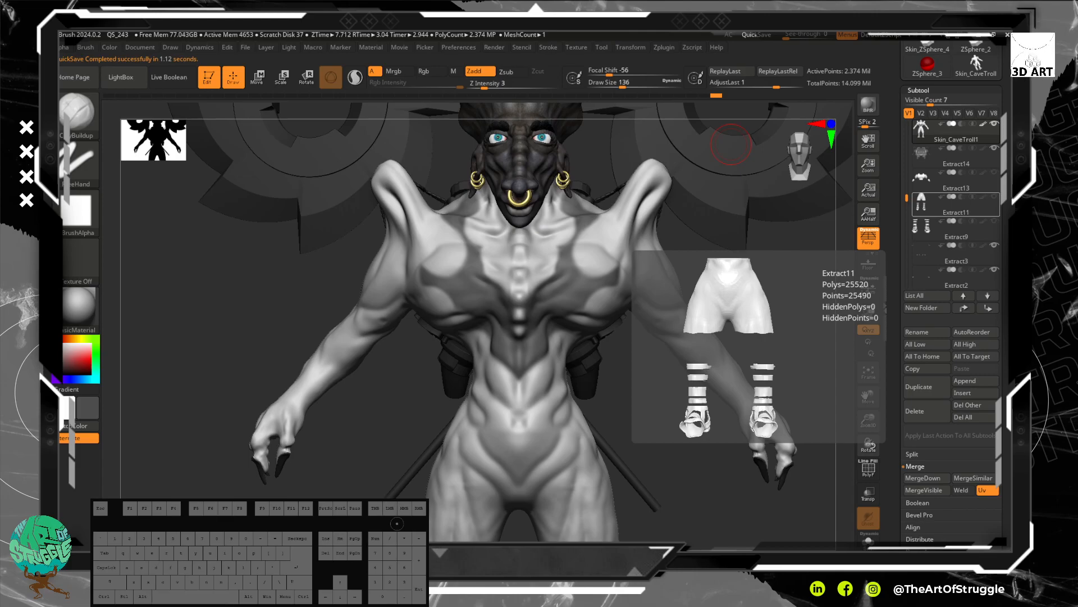
{"action": "key", "text": "BackSpace"}
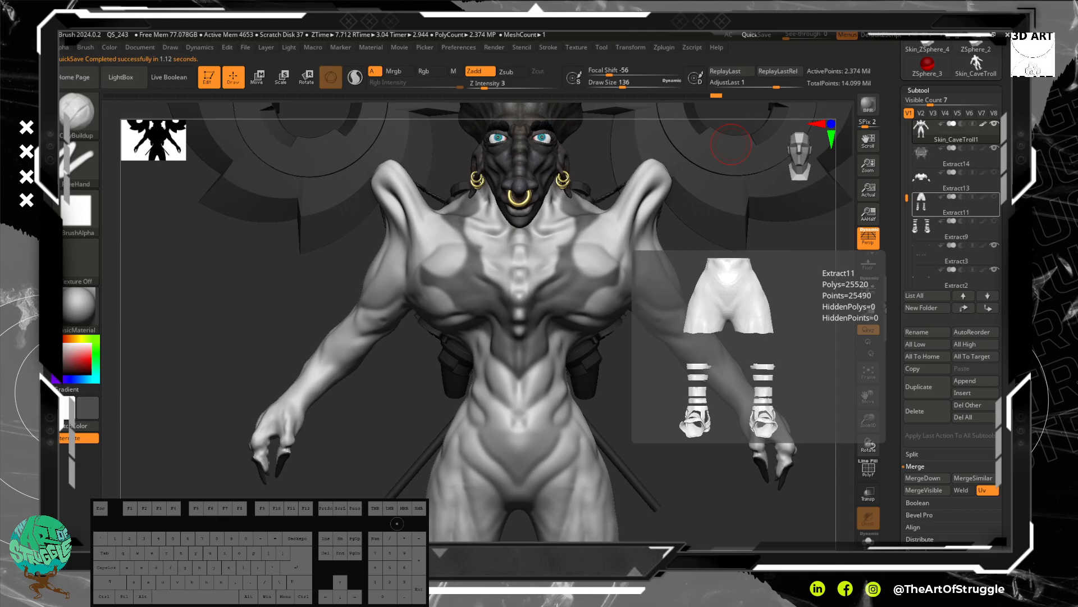
{"action": "key", "text": "o"}
{"action": "key", "text": "Return"}
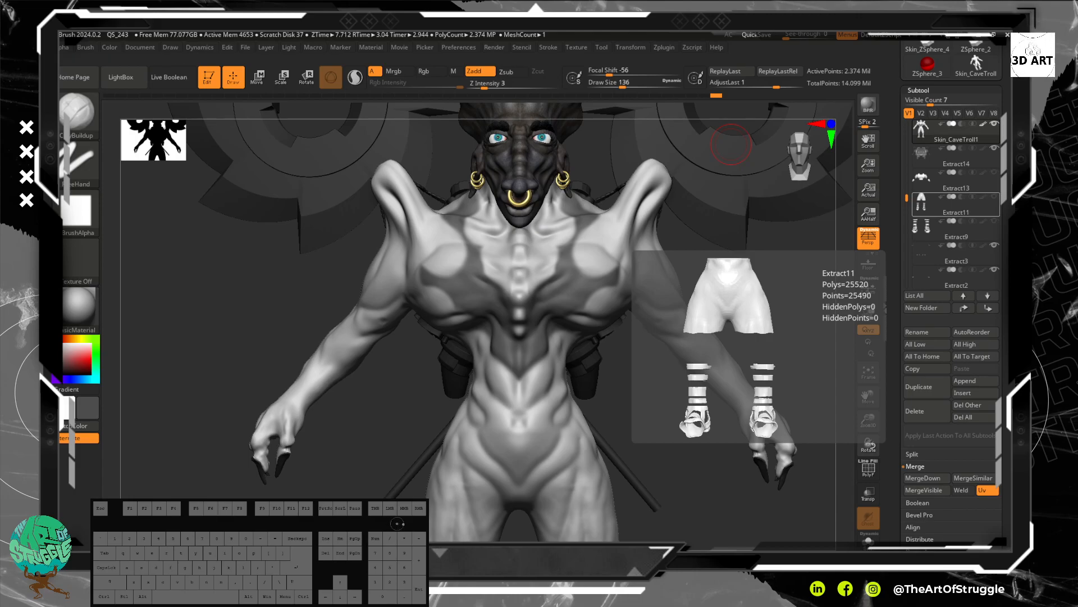
{"action": "left_click", "coordinate": [391, 523]}
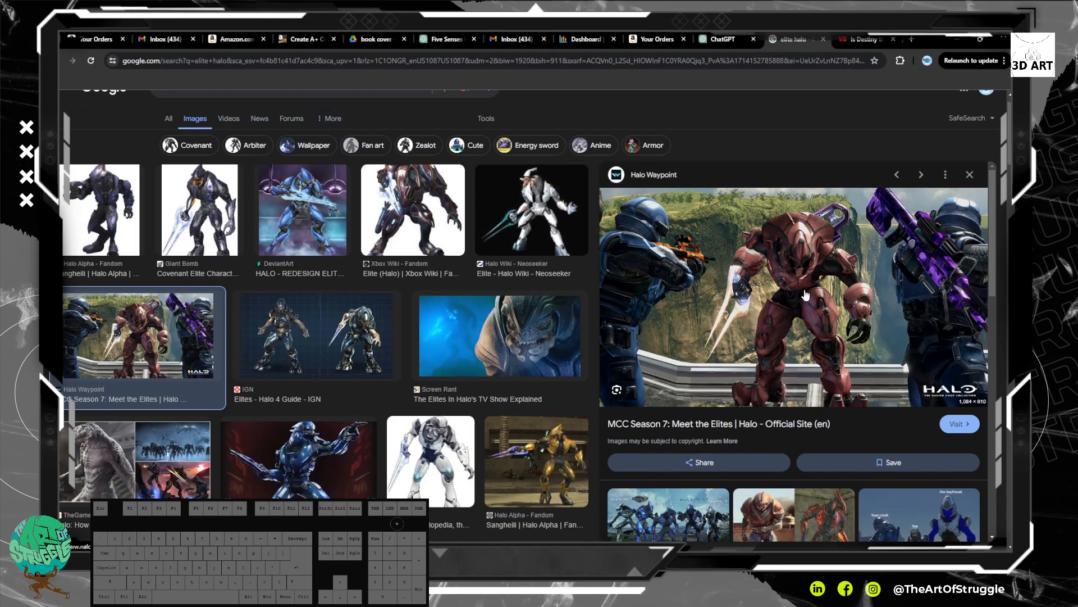
Examine Halo Elite references: the Halo Waypoint armour shot, the Screen Rant TV-show close-up and the Comic Vine figure.
{"action": "scroll", "coordinate": [805, 295], "scroll_direction": "down", "scroll_amount": 1}
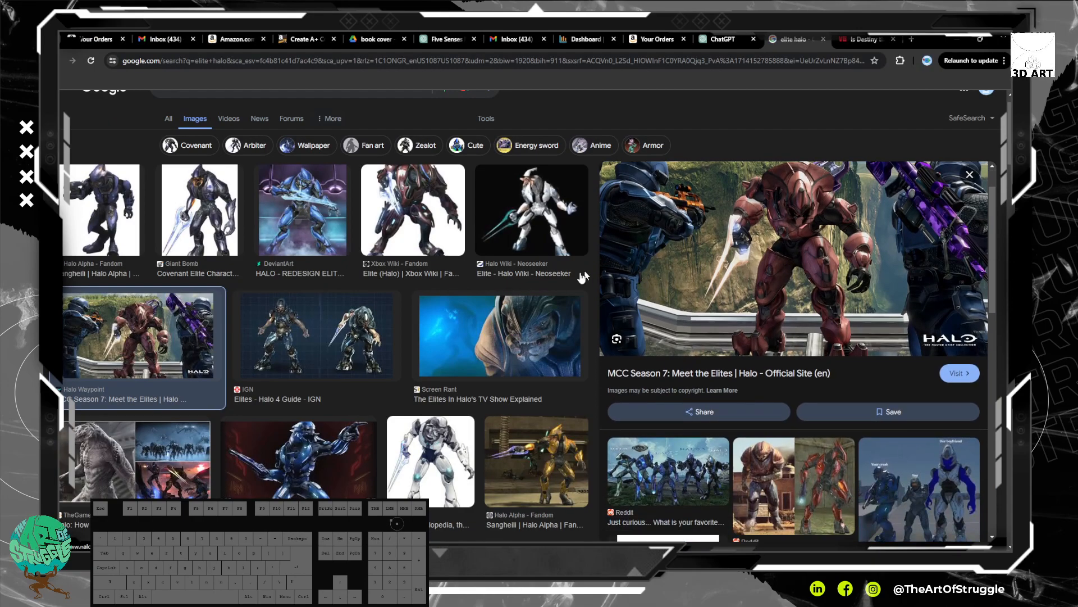
{"action": "left_click", "coordinate": [517, 335]}
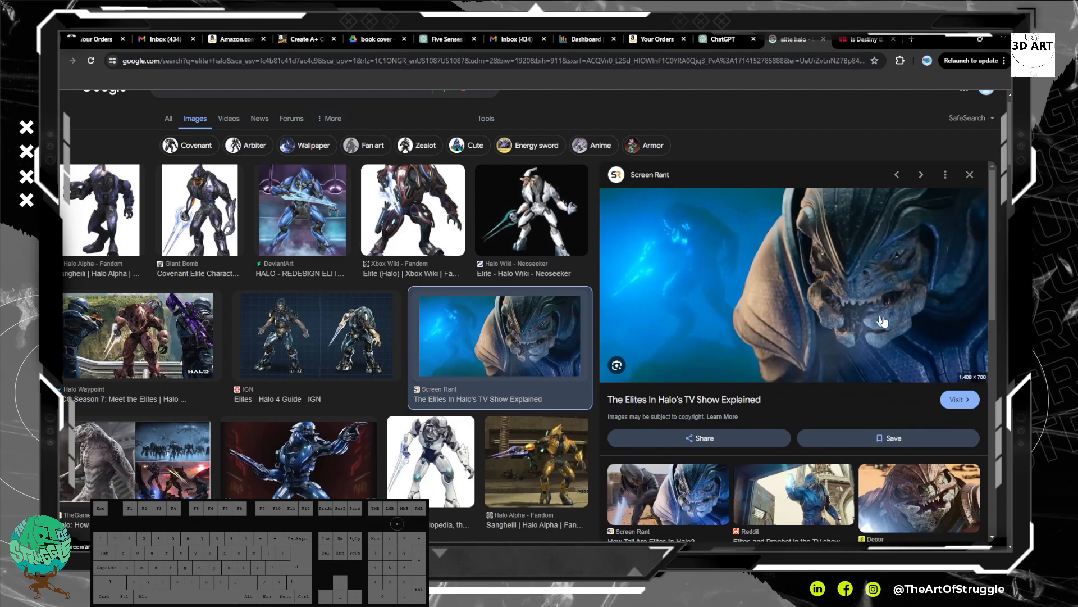
{"action": "scroll", "coordinate": [919, 362], "scroll_direction": "down", "scroll_amount": 1}
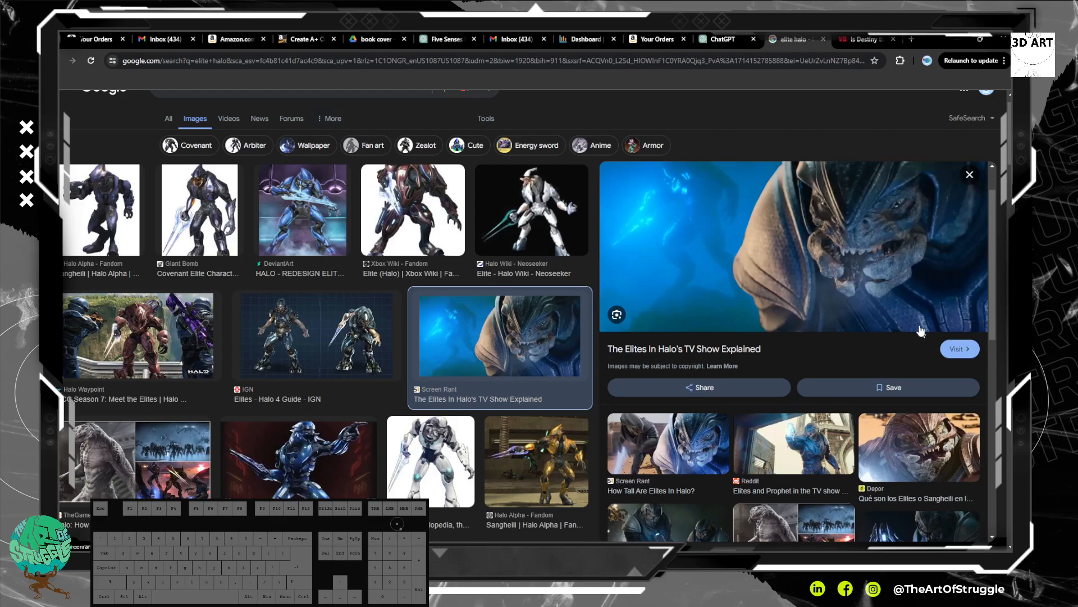
{"action": "scroll", "coordinate": [908, 324], "scroll_direction": "down", "scroll_amount": 3}
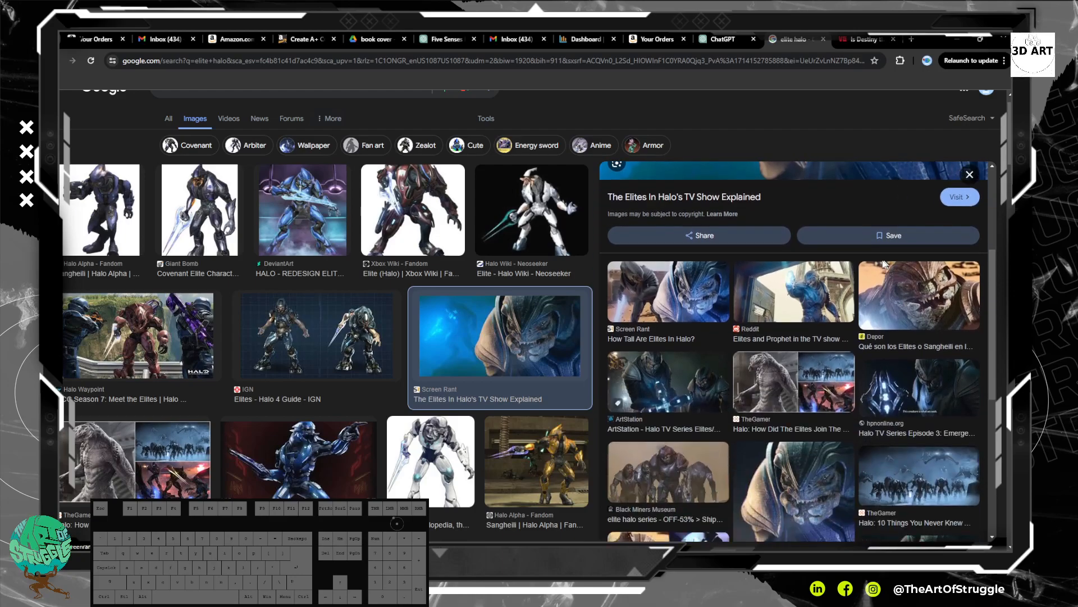
{"action": "scroll", "coordinate": [206, 325], "scroll_direction": "down", "scroll_amount": 2}
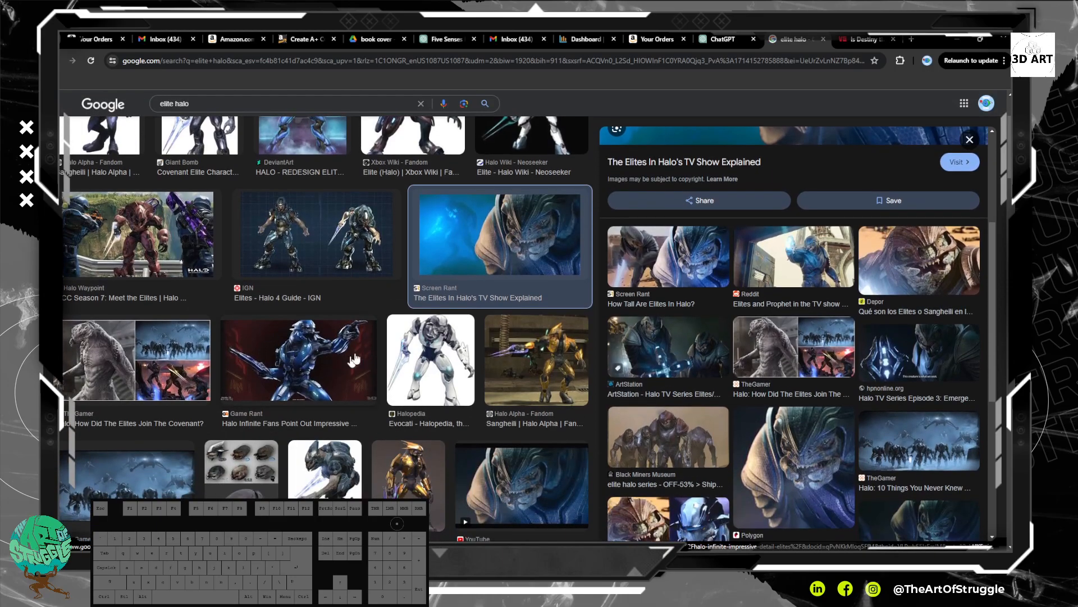
{"action": "scroll", "coordinate": [368, 302], "scroll_direction": "down", "scroll_amount": 2}
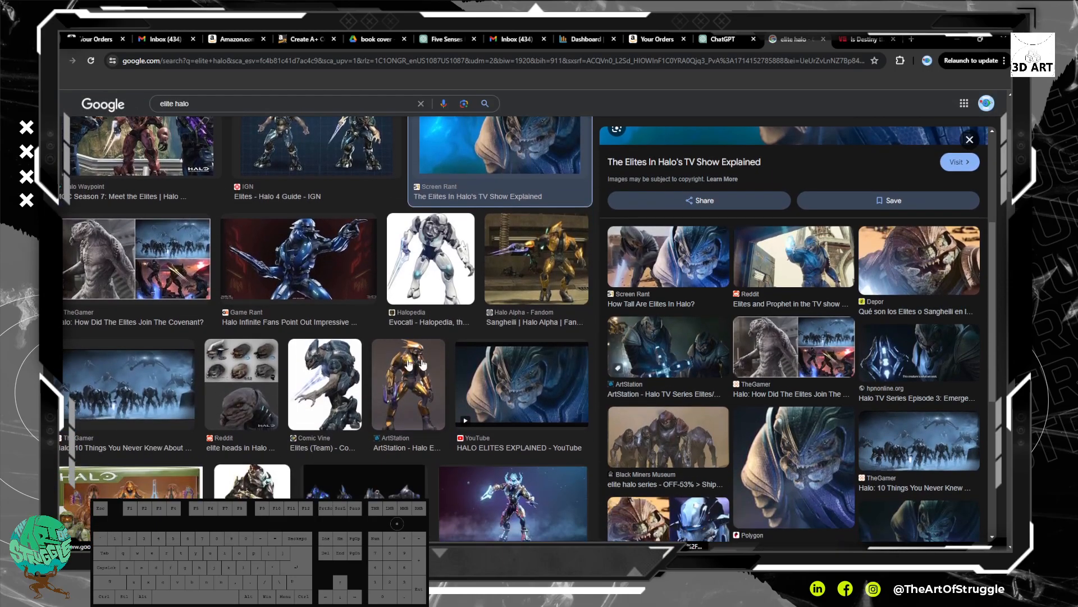
{"action": "left_click", "coordinate": [340, 368]}
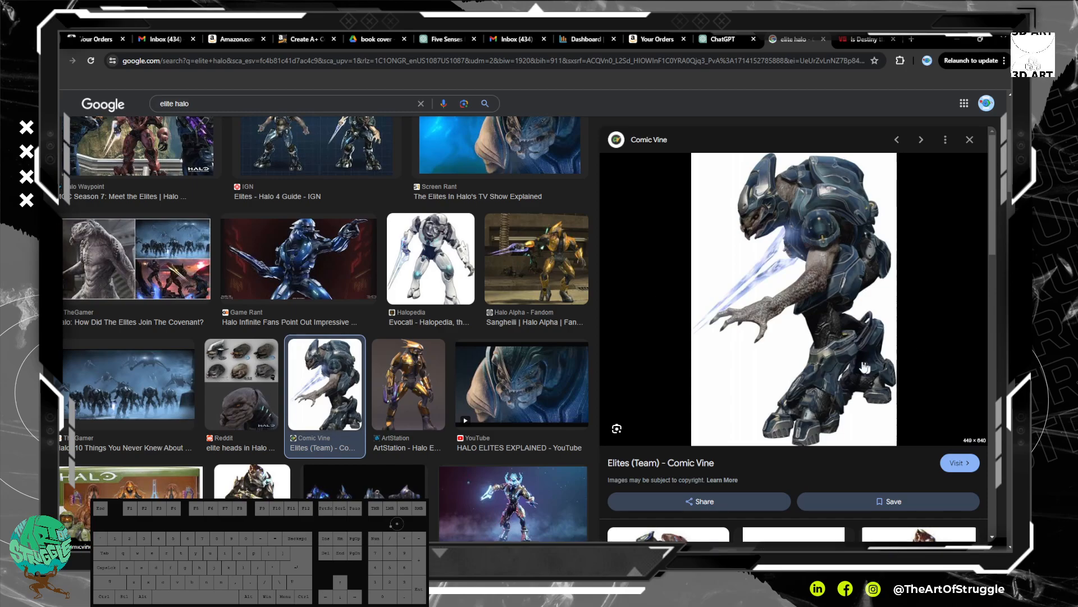
Compare the Elites rank chart, the red DeviantArt Elite, the Reddit model line-up, the Pinterest fan art and a three-view fan-art turnaround.
{"action": "scroll", "coordinate": [337, 393], "scroll_direction": "down", "scroll_amount": 3}
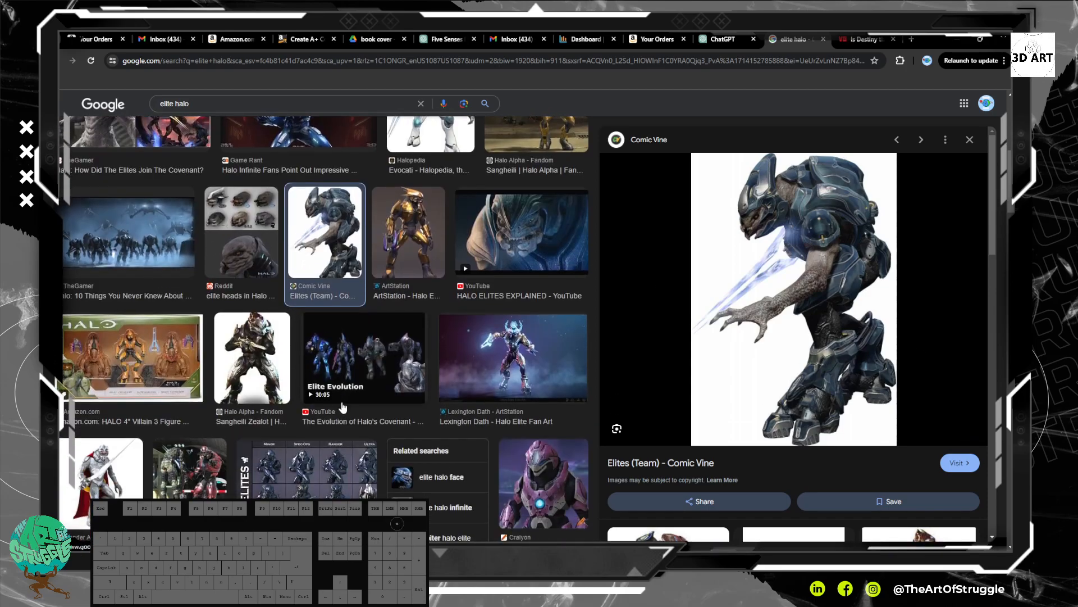
{"action": "left_click", "coordinate": [257, 463]}
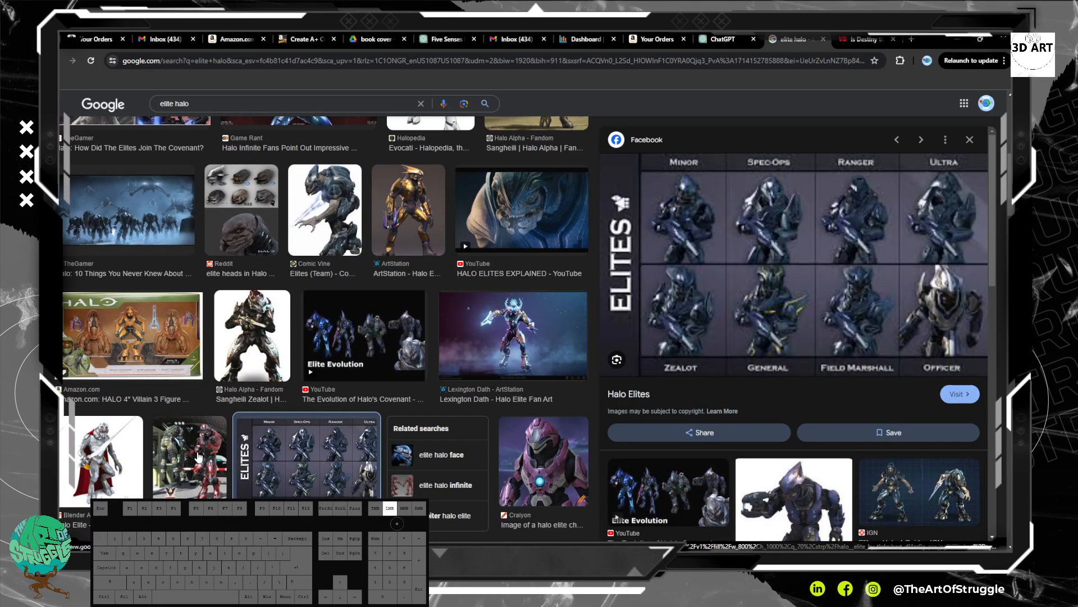
{"action": "left_click", "coordinate": [198, 457]}
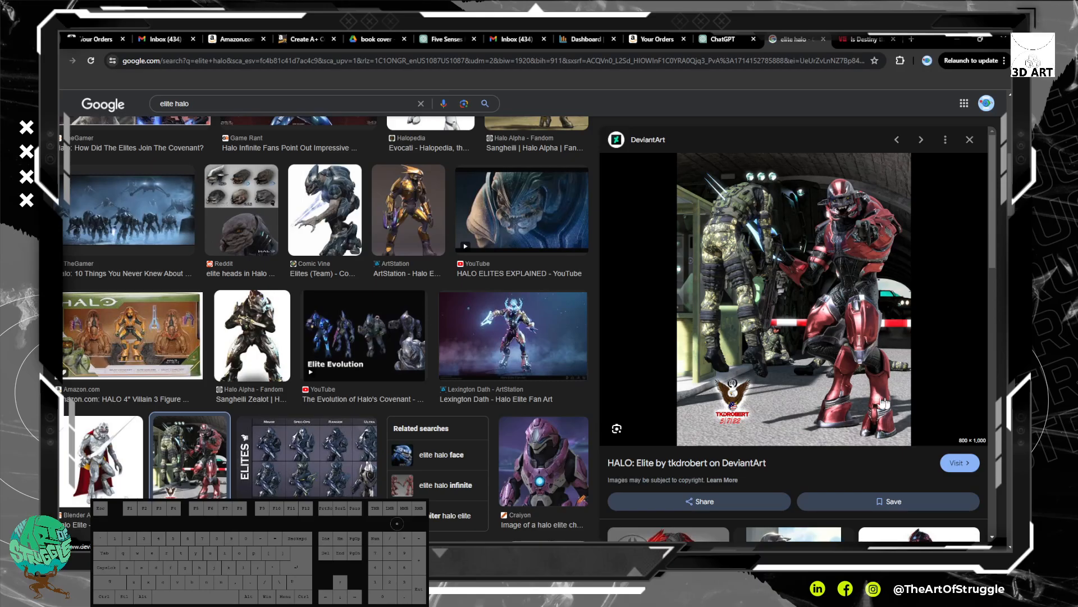
{"action": "scroll", "coordinate": [408, 344], "scroll_direction": "down", "scroll_amount": 3}
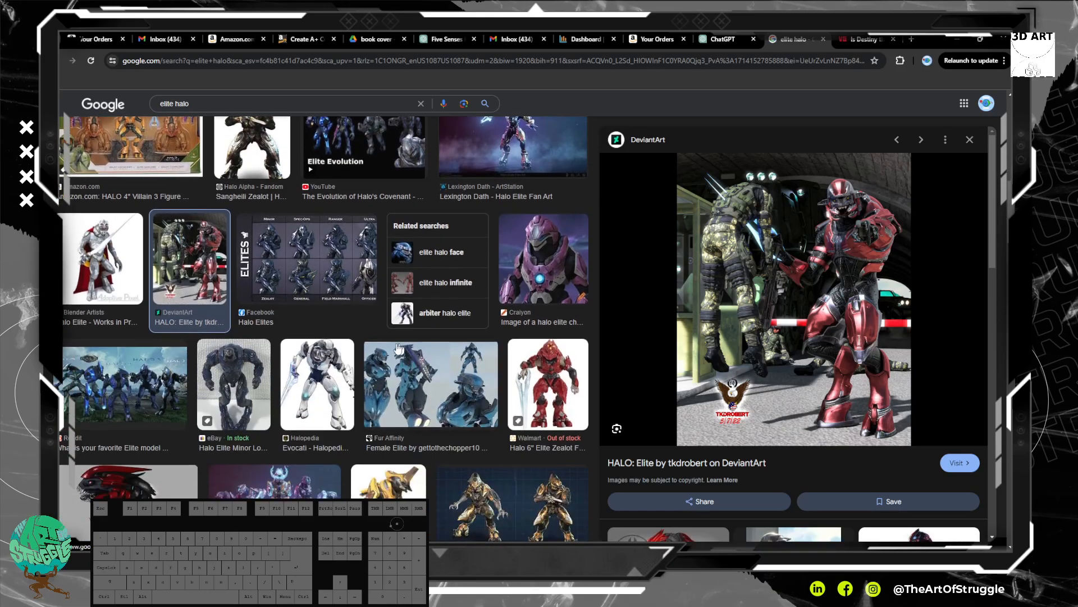
{"action": "left_click", "coordinate": [171, 400]}
{"action": "scroll", "coordinate": [217, 396], "scroll_direction": "down", "scroll_amount": 2}
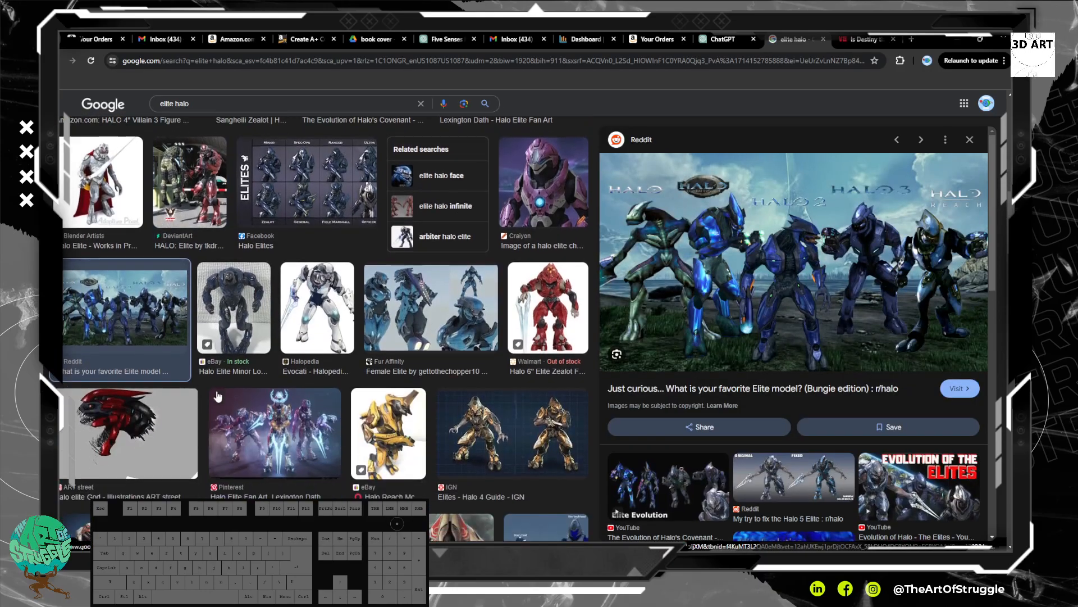
{"action": "left_click", "coordinate": [280, 405]}
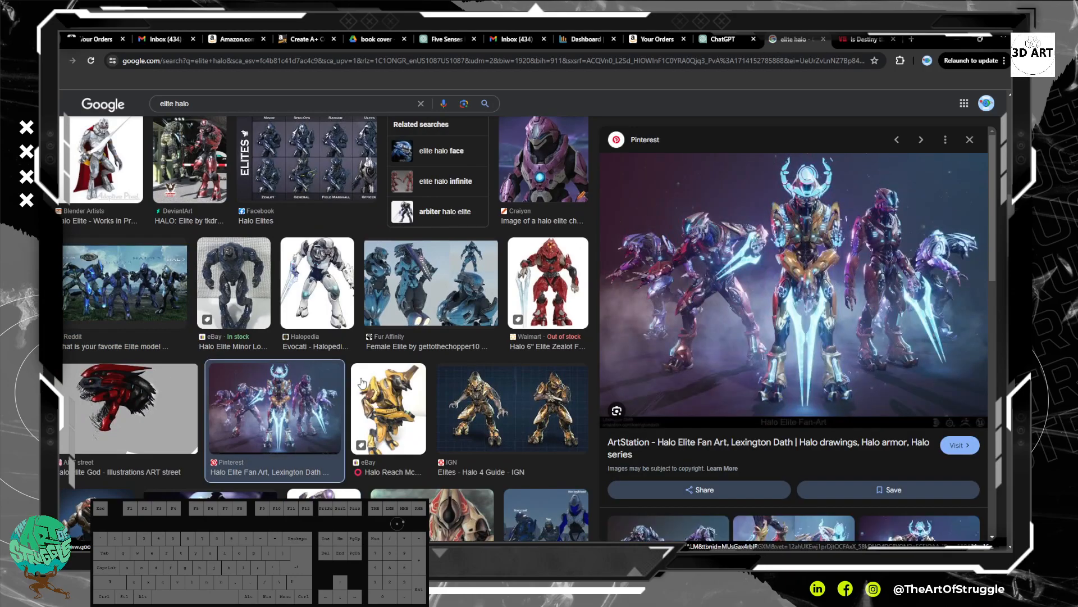
{"action": "scroll", "coordinate": [372, 397], "scroll_direction": "down", "scroll_amount": 4}
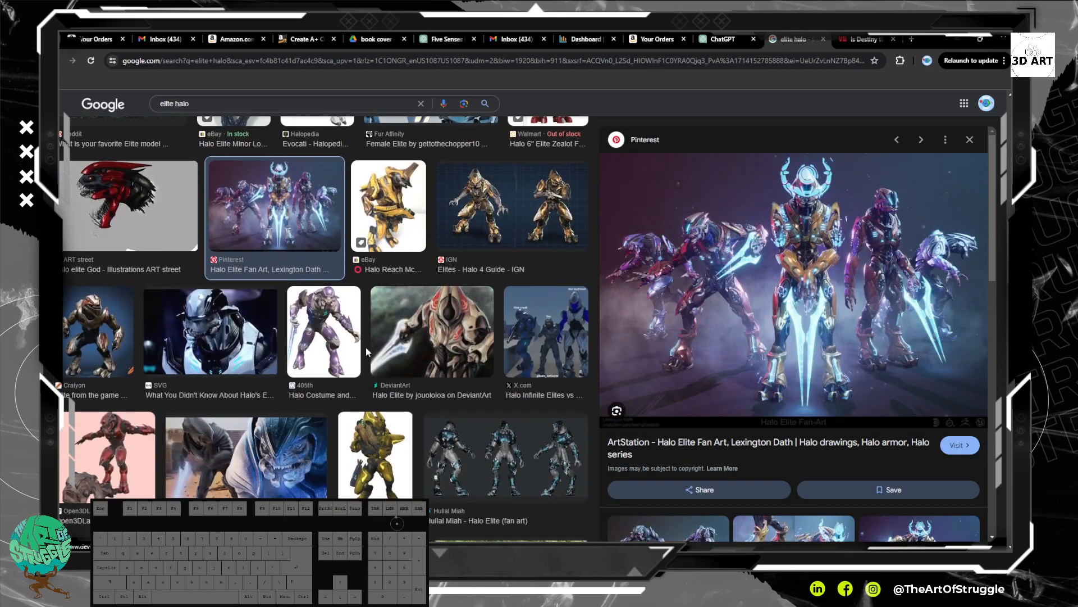
{"action": "left_click", "coordinate": [562, 463]}
Examine the GameSpot, Windows Central and Newgrounds Elite armour designs, the blue DeviantArt T-pose sheet, and the Mega Construx and Amazon toy figures.
{"action": "scroll", "coordinate": [197, 346], "scroll_direction": "down", "scroll_amount": 5}
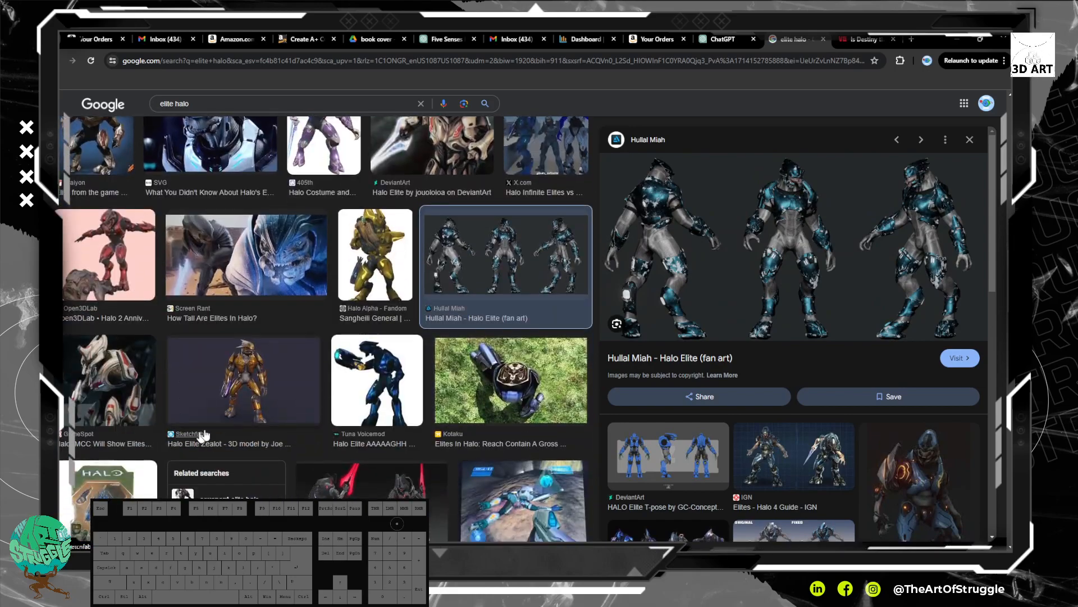
{"action": "key", "text": "Right"}
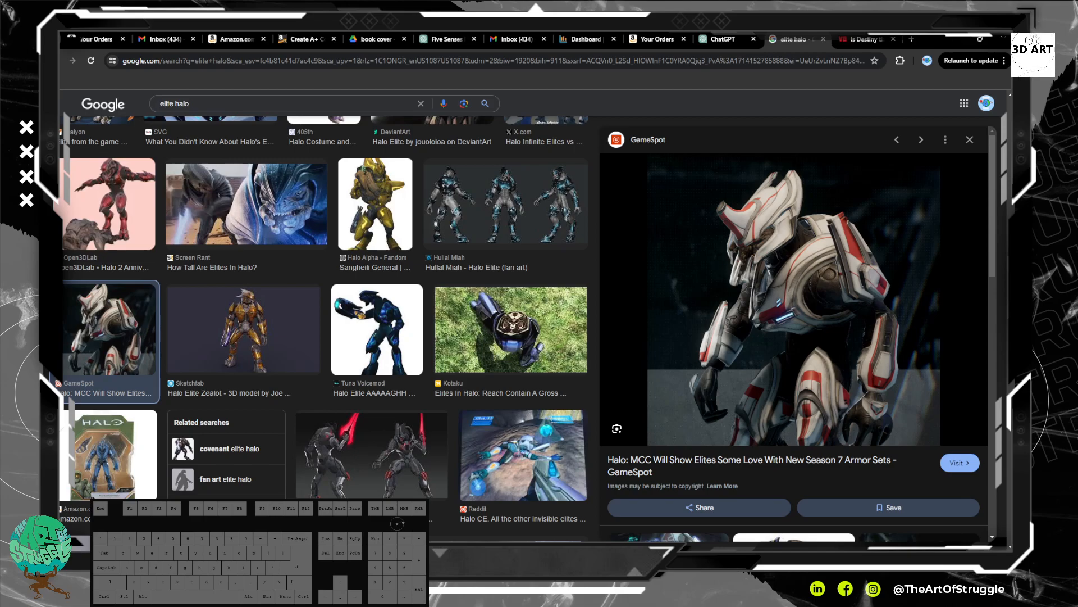
{"action": "left_click", "coordinate": [364, 439]}
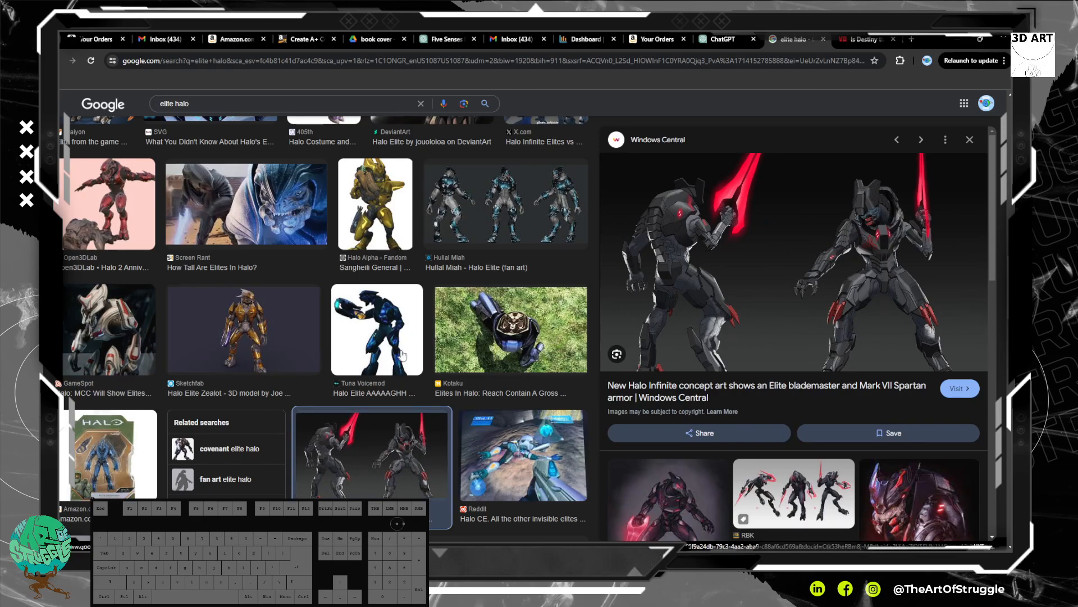
{"action": "scroll", "coordinate": [424, 352], "scroll_direction": "down", "scroll_amount": 4}
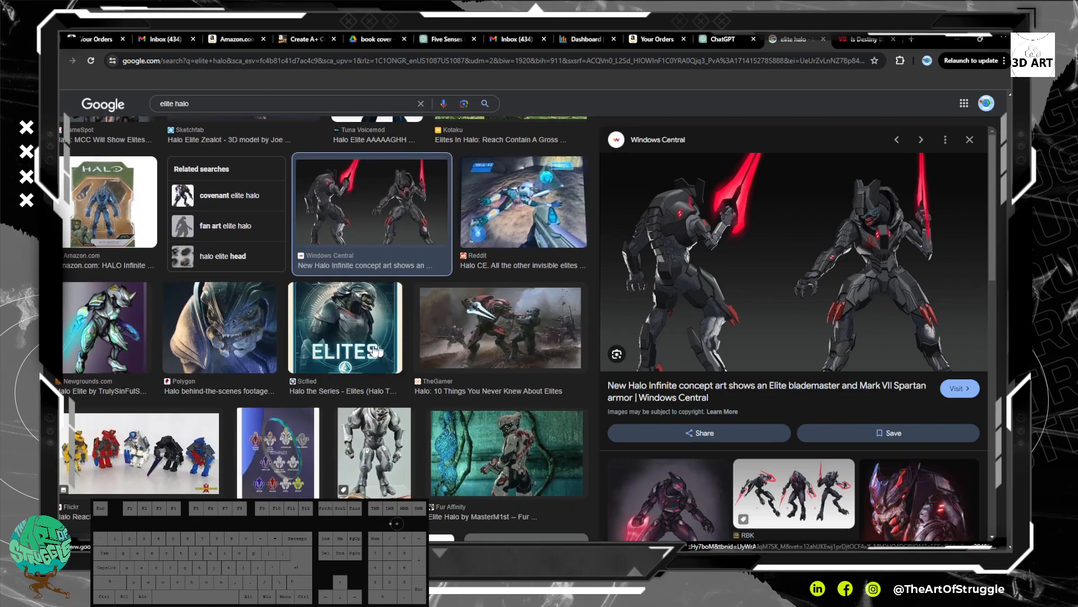
{"action": "scroll", "coordinate": [129, 271], "scroll_direction": "down", "scroll_amount": 1}
{"action": "left_click", "coordinate": [129, 271]}
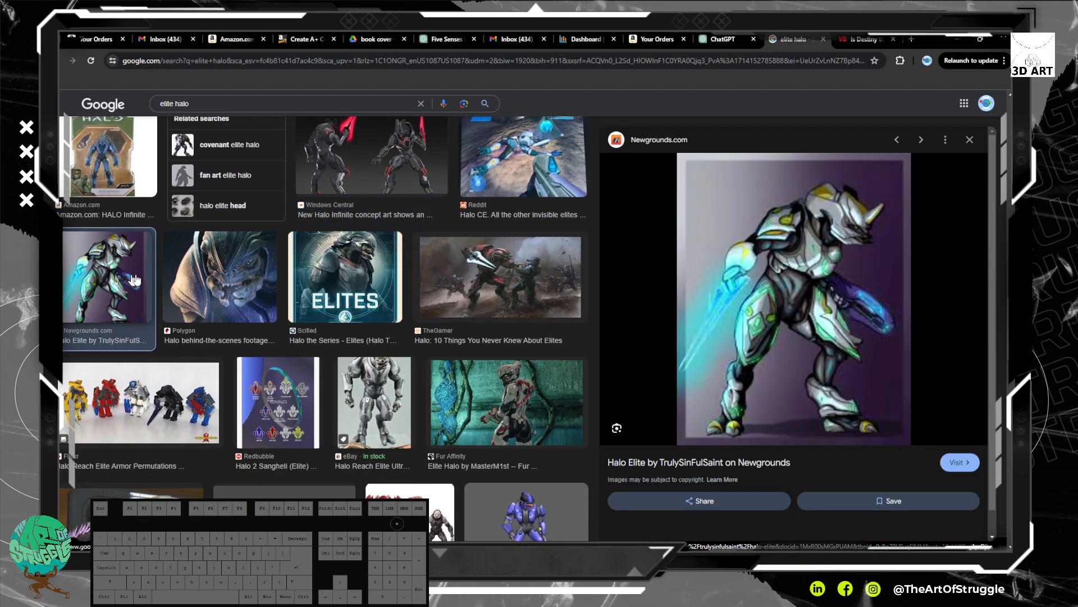
{"action": "scroll", "coordinate": [225, 309], "scroll_direction": "down", "scroll_amount": 4}
{"action": "left_click", "coordinate": [302, 332]}
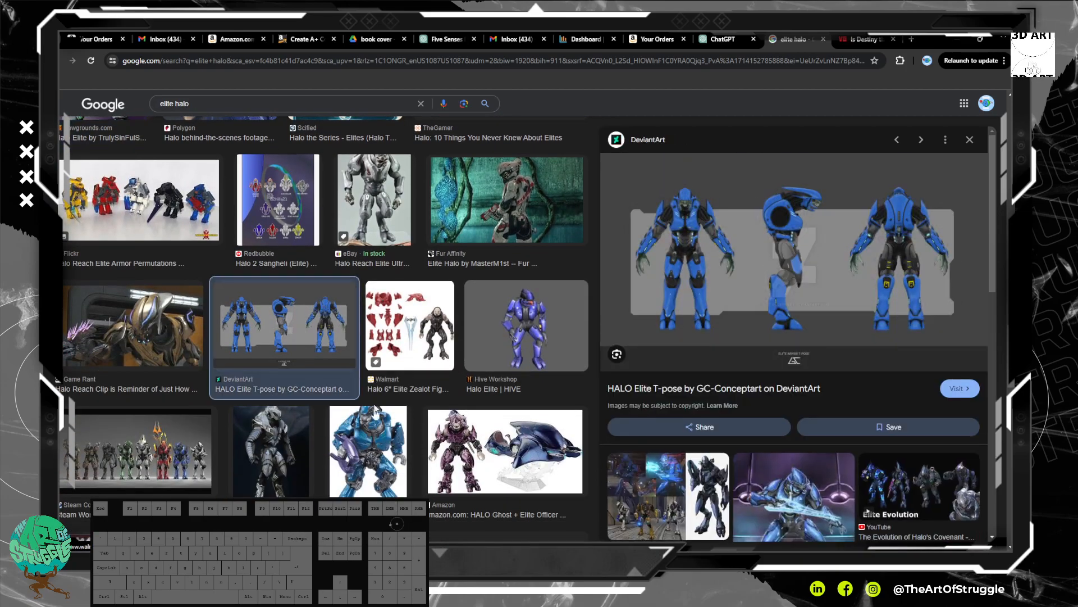
{"action": "left_click", "coordinate": [368, 449]}
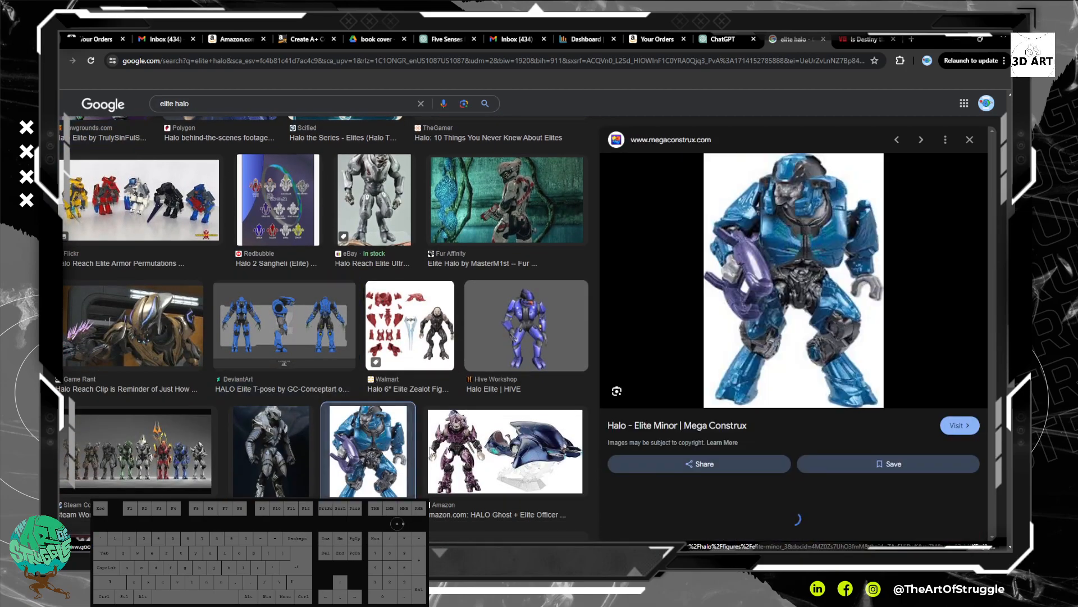
{"action": "left_click", "coordinate": [467, 450]}
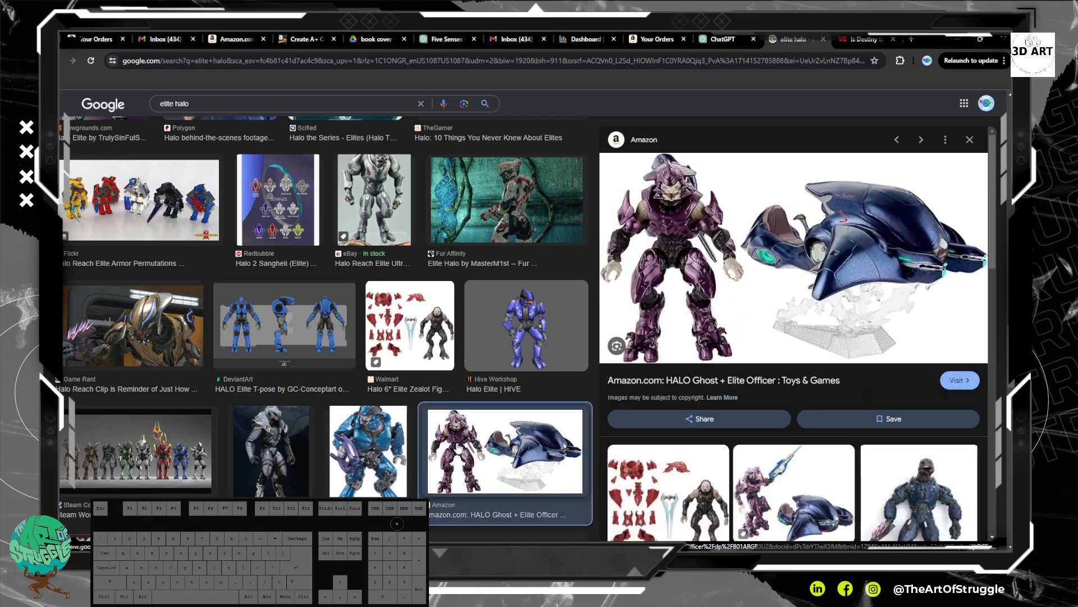
Examine the Steam Workshop Elites line-up and the remaining image results for armour designs, and switch back to ZBrush.
{"action": "left_click", "coordinate": [167, 458]}
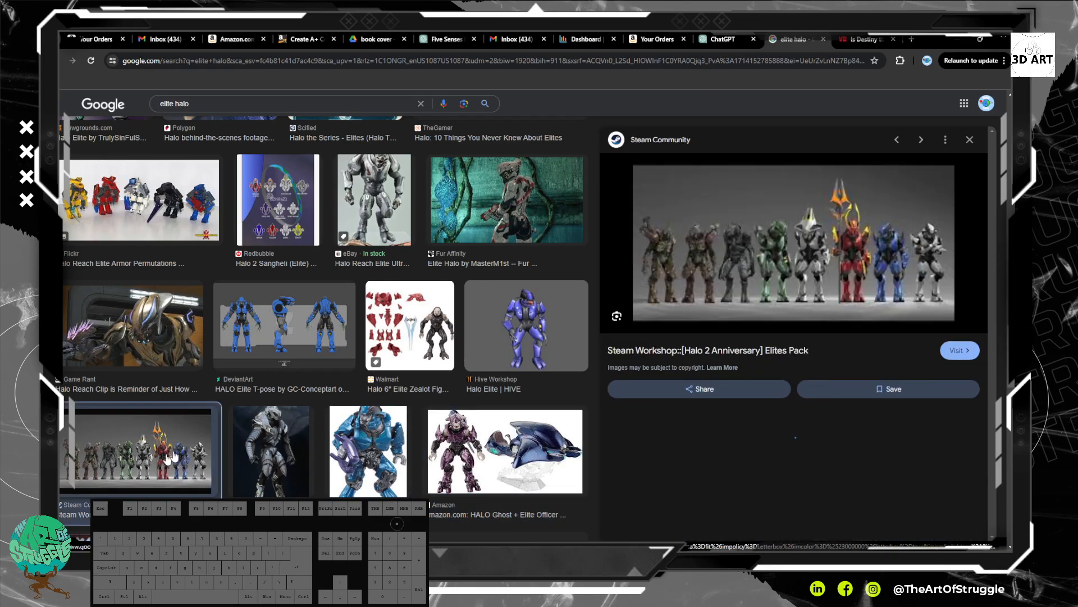
{"action": "scroll", "coordinate": [396, 356], "scroll_direction": "down", "scroll_amount": 5}
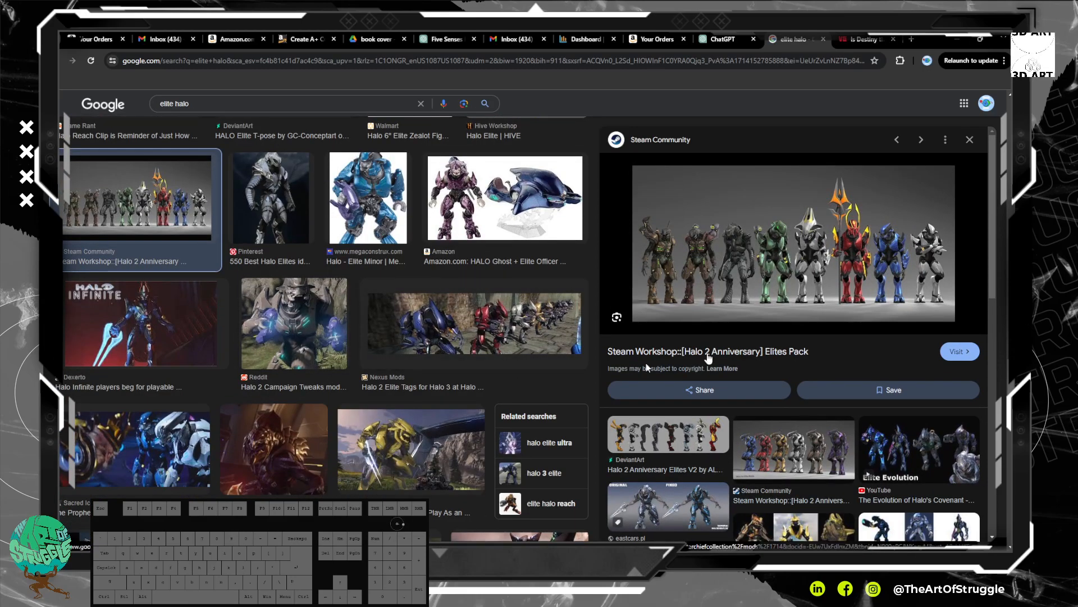
{"action": "scroll", "coordinate": [430, 369], "scroll_direction": "down", "scroll_amount": 4}
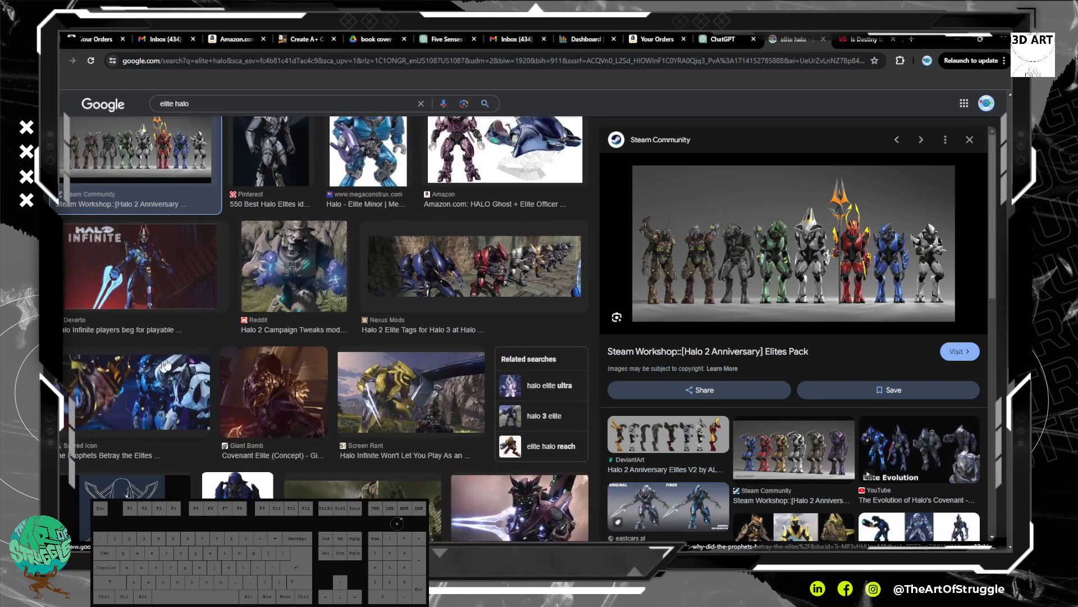
{"action": "scroll", "coordinate": [471, 489], "scroll_direction": "down", "scroll_amount": 8}
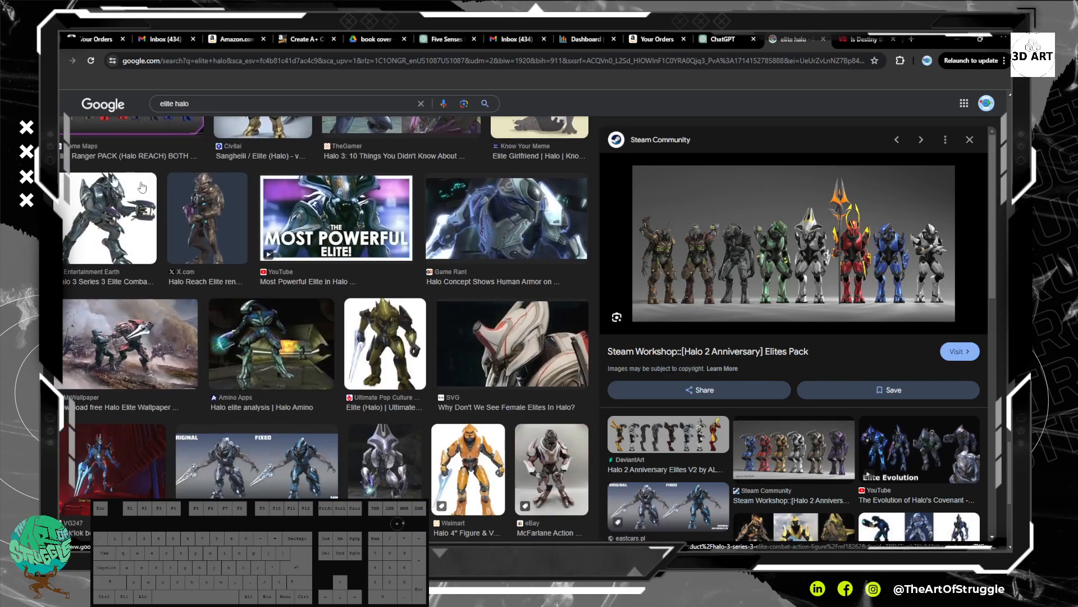
{"action": "left_click_drag", "start_coordinate": [931, 39], "coordinate": [1017, 196]}
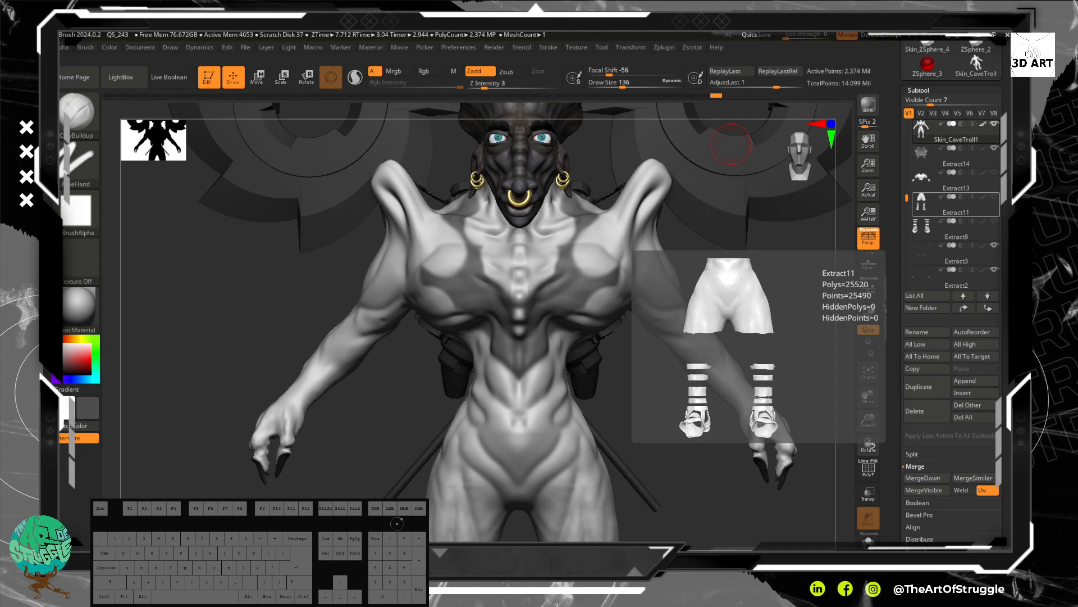
Fill the unmasked circles on the pectorals with MaskPen and refine the mask edges of the straps running up to the shoulders.
{"action": "key", "text": "ctrl"}
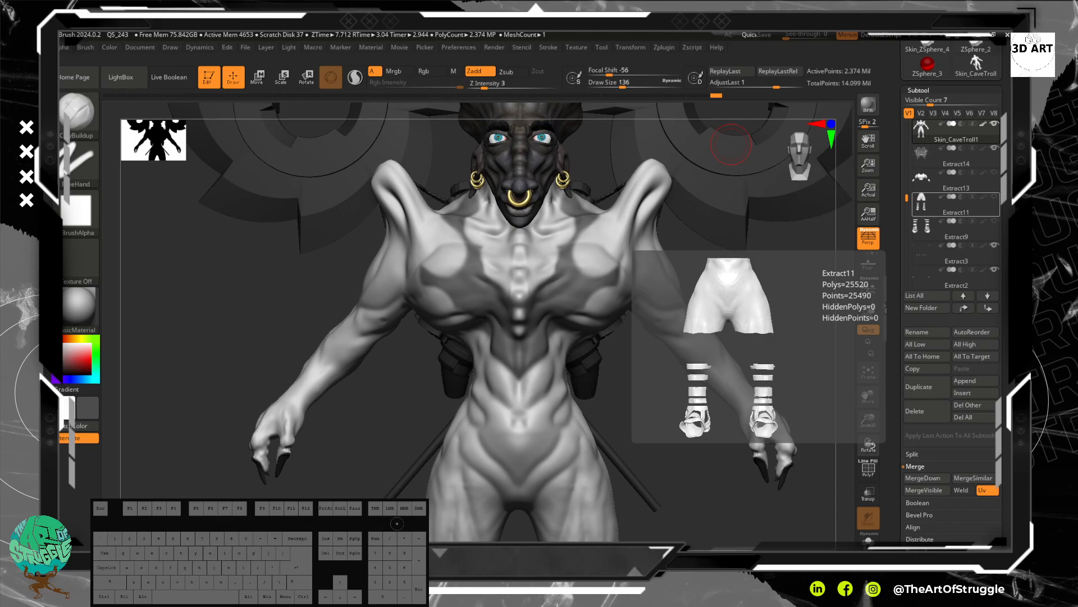
{"action": "key", "text": "ctrl"}
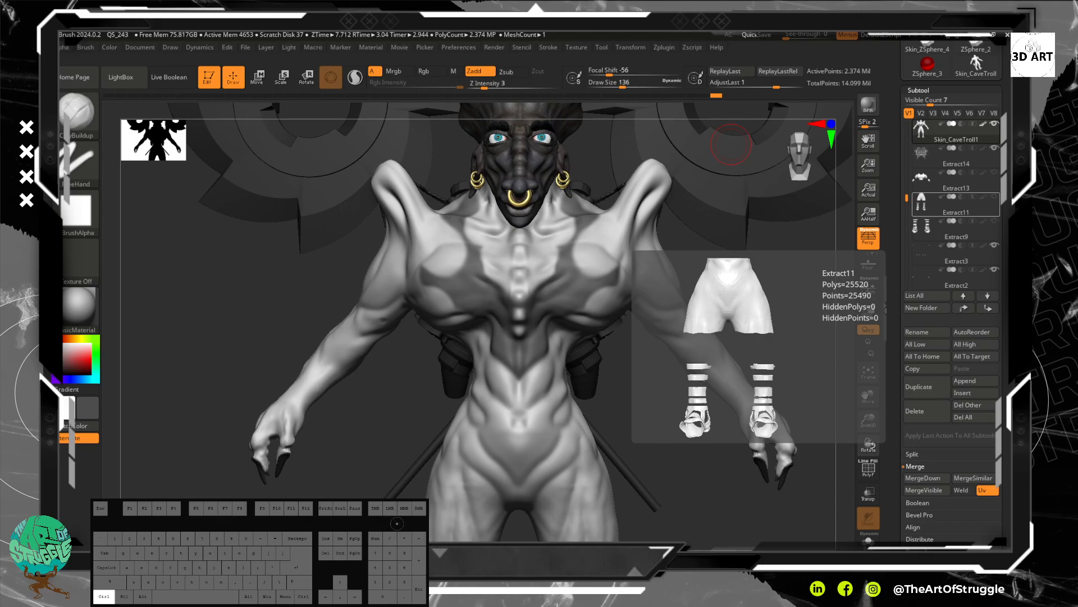
{"action": "key", "text": "ctrl+equal"}
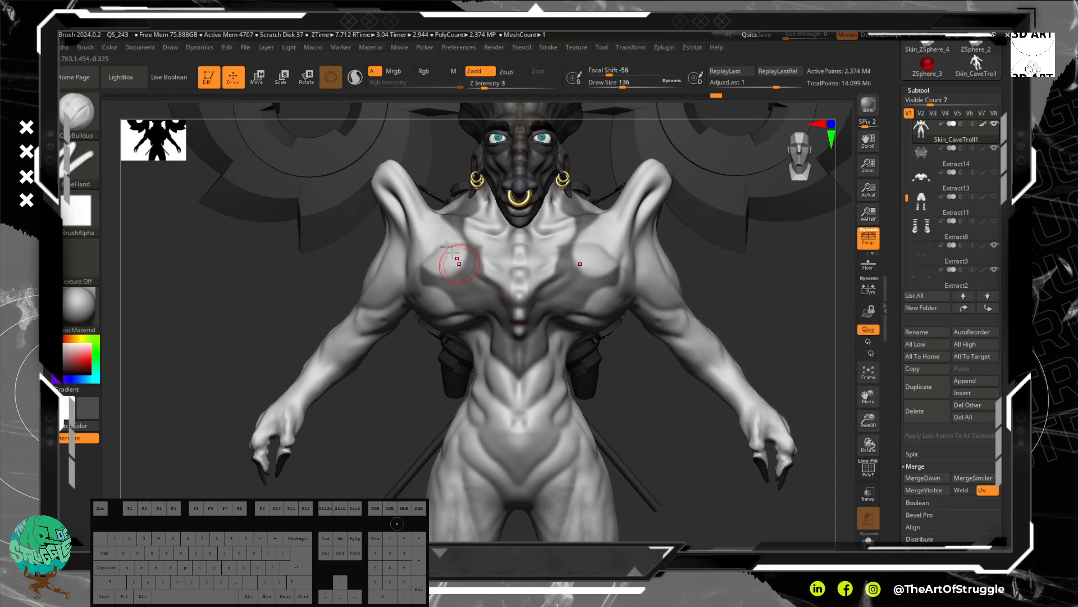
{"action": "mouse_move", "coordinate": [452, 258]}
{"action": "left_mouse_down", "text": "ctrl"}
{"action": "mouse_move", "coordinate": [449, 272]}
{"action": "mouse_move", "coordinate": [447, 248]}
{"action": "mouse_move", "coordinate": [459, 256]}
{"action": "mouse_move", "coordinate": [487, 234]}
{"action": "mouse_move", "coordinate": [501, 267]}
{"action": "mouse_move", "coordinate": [487, 248]}
{"action": "mouse_move", "coordinate": [498, 253]}
{"action": "left_mouse_up", "text": "ctrl"}
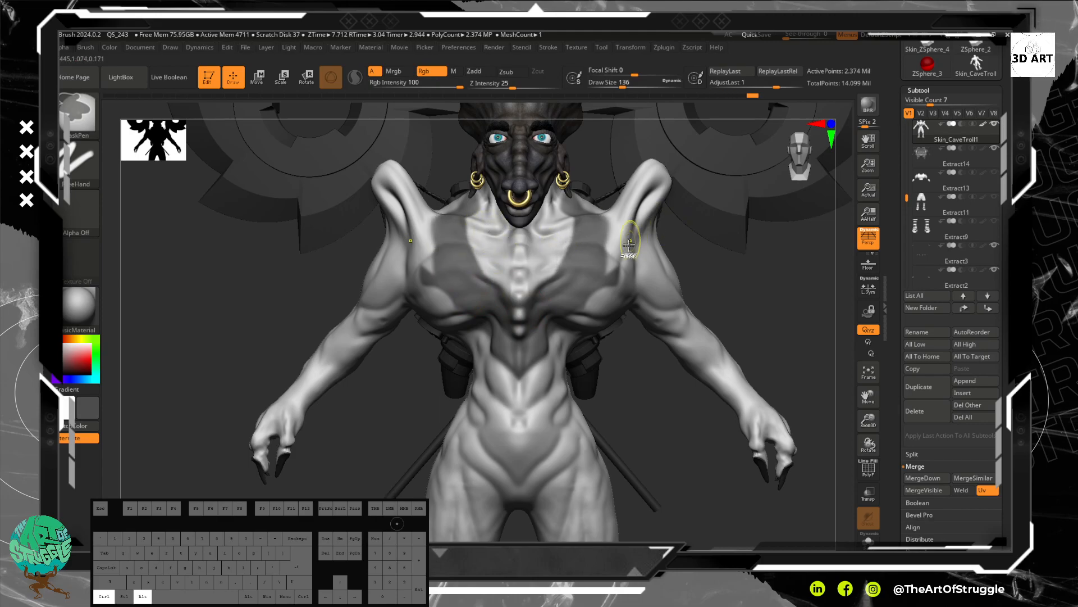
{"action": "mouse_move", "coordinate": [685, 264]}
{"action": "left_mouse_down"}
{"action": "mouse_move", "coordinate": [713, 279]}
{"action": "mouse_move", "coordinate": [668, 308]}
{"action": "left_mouse_up"}
{"action": "left_click_drag", "start_coordinate": [602, 183], "coordinate": [582, 192], "text": "ctrl+alt"}
{"action": "mouse_move", "coordinate": [582, 194]}
{"action": "left_mouse_down", "text": "ctrl"}
{"action": "mouse_move", "coordinate": [591, 209]}
{"action": "mouse_move", "coordinate": [568, 216]}
{"action": "mouse_move", "coordinate": [563, 201]}
{"action": "left_mouse_up", "text": "ctrl"}
{"action": "mouse_move", "coordinate": [610, 192]}
{"action": "left_mouse_down", "text": "ctrl+alt"}
{"action": "mouse_move", "coordinate": [594, 189]}
{"action": "mouse_move", "coordinate": [594, 201]}
{"action": "mouse_move", "coordinate": [608, 191]}
{"action": "mouse_move", "coordinate": [570, 169]}
{"action": "mouse_move", "coordinate": [601, 195]}
{"action": "mouse_move", "coordinate": [566, 199]}
{"action": "mouse_move", "coordinate": [564, 213]}
{"action": "mouse_move", "coordinate": [611, 184]}
{"action": "mouse_move", "coordinate": [614, 196]}
{"action": "mouse_move", "coordinate": [601, 190]}
{"action": "left_mouse_up", "text": "ctrl+alt"}
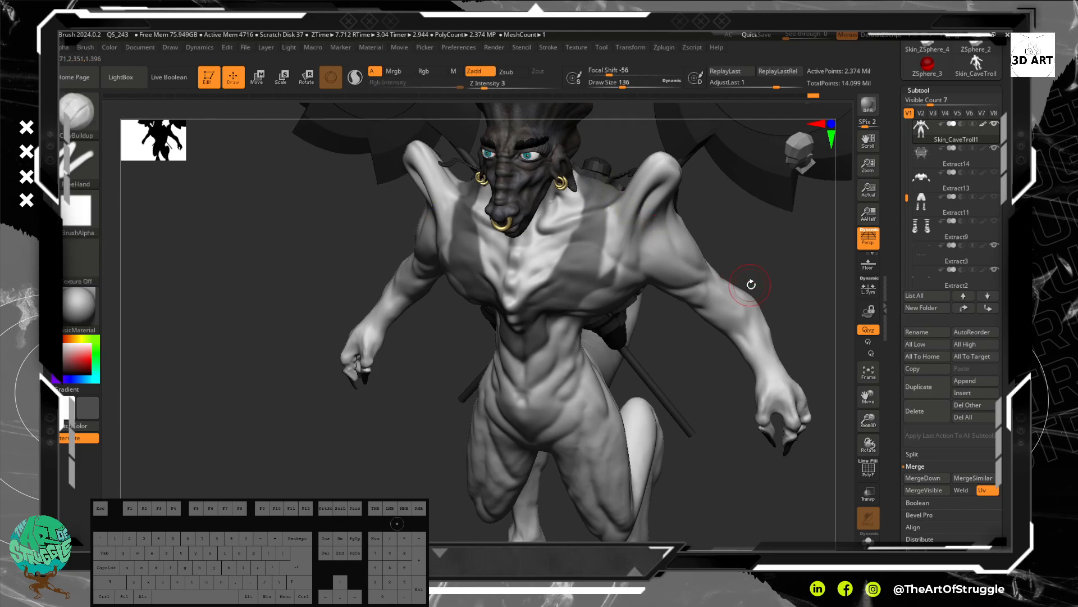
Mask a pair of symmetrical plates over the upper abs and a second curved pair below them, trimming their edges.
{"action": "mouse_move", "coordinate": [756, 277]}
{"action": "left_mouse_down"}
{"action": "mouse_move", "coordinate": [709, 283]}
{"action": "mouse_move", "coordinate": [750, 238]}
{"action": "mouse_move", "coordinate": [717, 310]}
{"action": "mouse_move", "coordinate": [766, 212]}
{"action": "mouse_move", "coordinate": [731, 236]}
{"action": "left_mouse_up"}
{"action": "left_click_drag", "start_coordinate": [706, 209], "coordinate": [672, 305]}
{"action": "key", "text": "ctrl"}
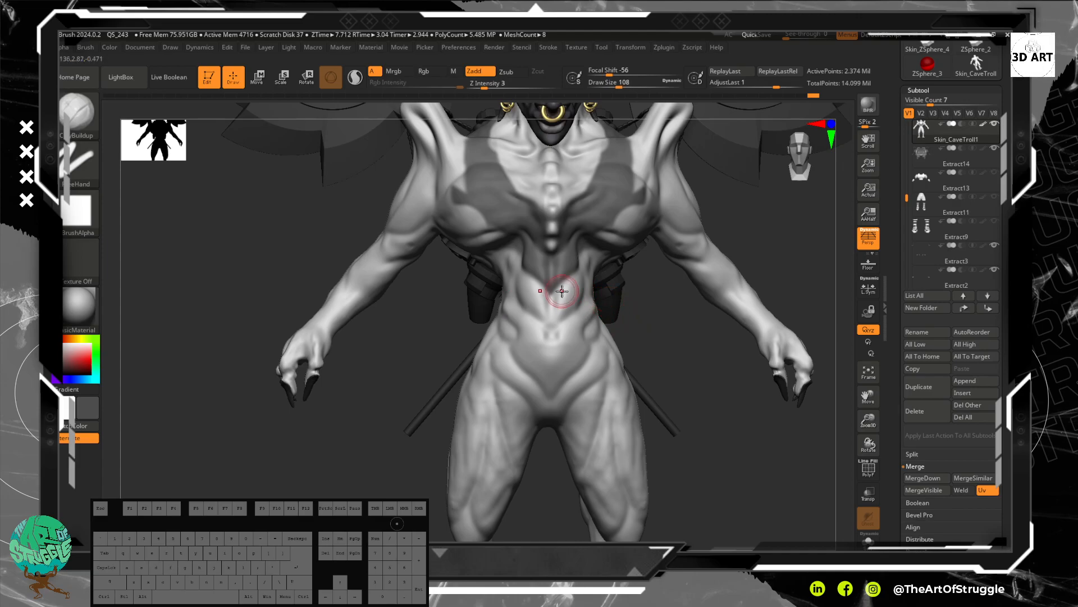
{"action": "mouse_move", "coordinate": [577, 287]}
{"action": "left_mouse_down", "text": "ctrl"}
{"action": "mouse_move", "coordinate": [568, 307]}
{"action": "mouse_move", "coordinate": [592, 300]}
{"action": "left_mouse_up", "text": "ctrl"}
{"action": "key", "text": "alt"}
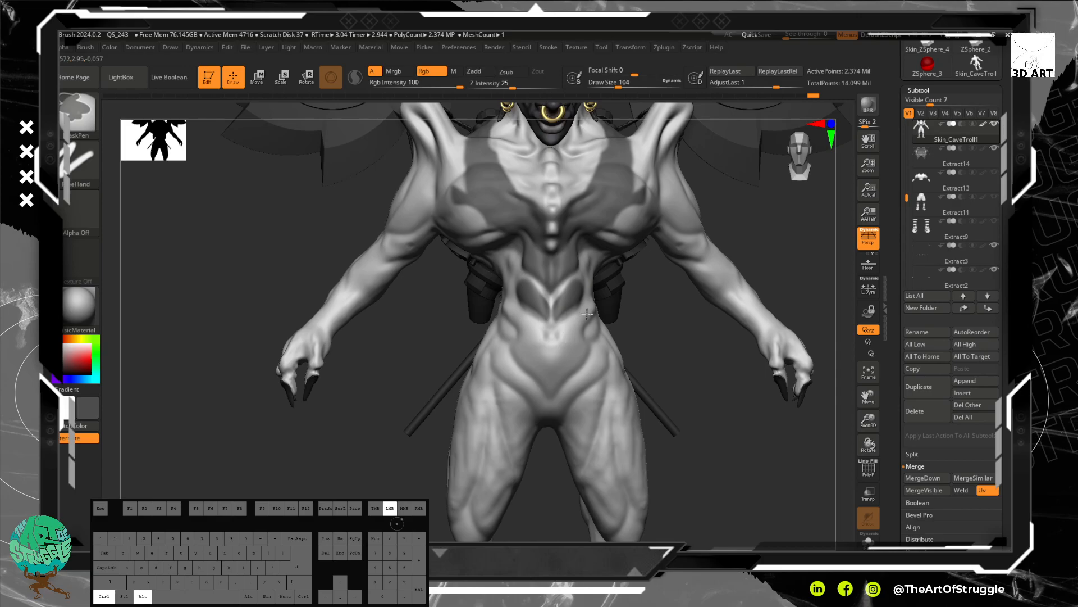
{"action": "left_click_drag", "start_coordinate": [570, 334], "coordinate": [600, 327], "text": "ctrl+alt"}
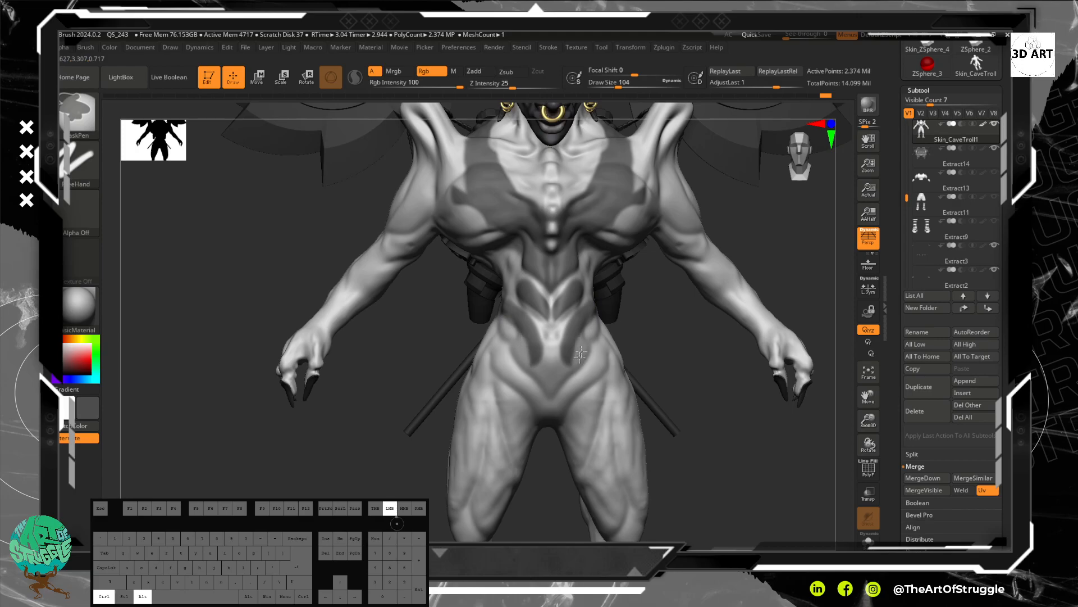
{"action": "left_click_drag", "start_coordinate": [584, 352], "coordinate": [590, 355], "text": "ctrl+alt"}
Reduce the draw size to 92 and unmask the outer pectoral area from the side to carve a pointed notch in the chest mask.
{"action": "mouse_move", "coordinate": [663, 320]}
{"action": "left_mouse_down"}
{"action": "mouse_move", "coordinate": [562, 335]}
{"action": "mouse_move", "coordinate": [645, 339]}
{"action": "mouse_move", "coordinate": [618, 336]}
{"action": "left_mouse_up"}
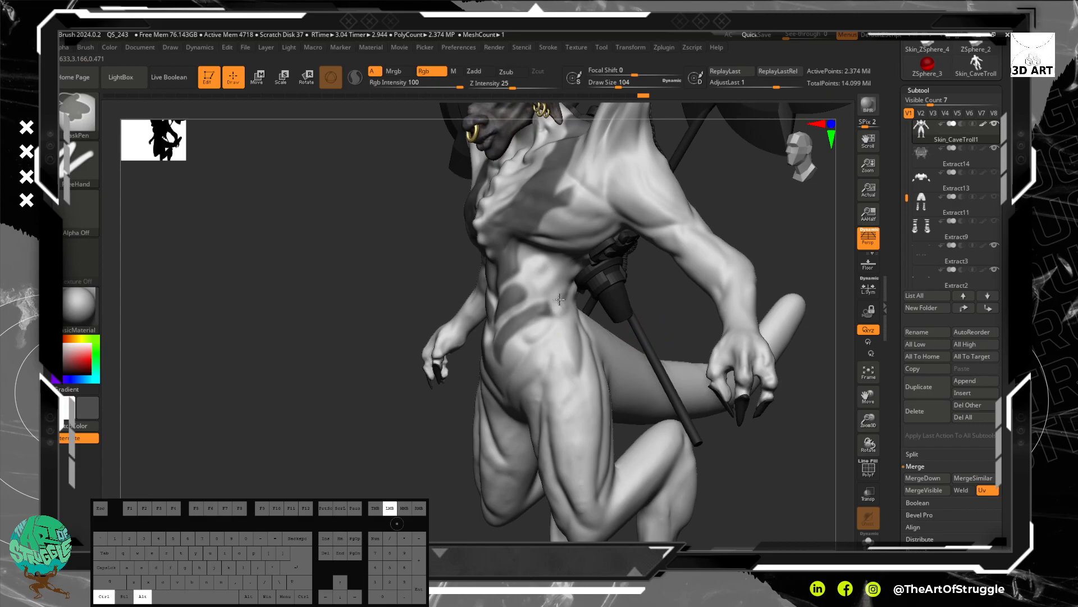
{"action": "mouse_move", "coordinate": [291, 376]}
{"action": "left_mouse_down"}
{"action": "mouse_move", "coordinate": [424, 361]}
{"action": "mouse_move", "coordinate": [689, 414]}
{"action": "mouse_move", "coordinate": [689, 436]}
{"action": "mouse_move", "coordinate": [581, 391]}
{"action": "mouse_move", "coordinate": [569, 342]}
{"action": "left_mouse_up"}
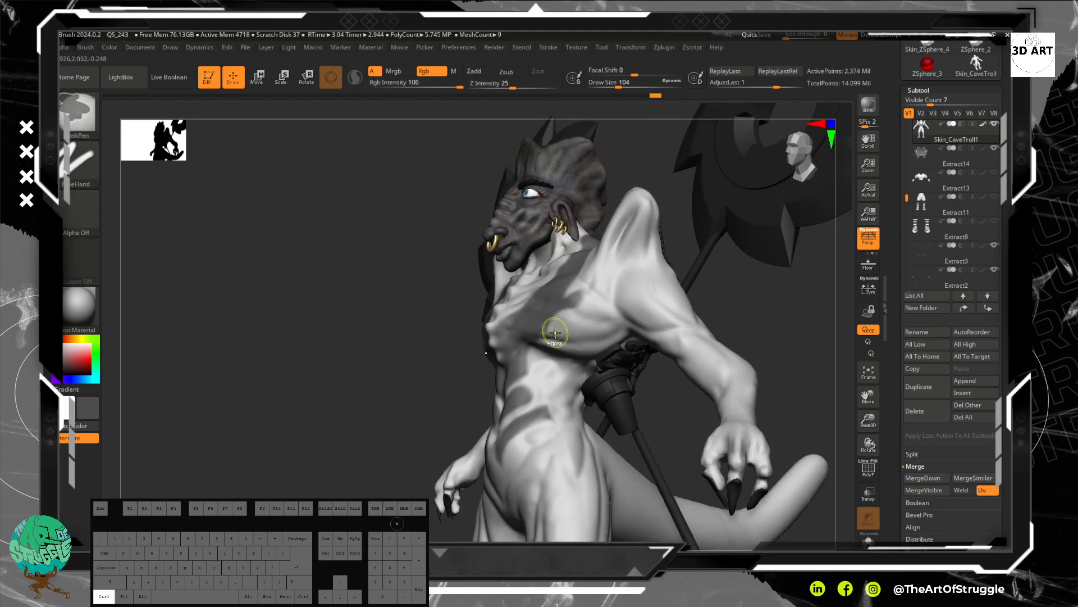
{"action": "key", "text": "bracketleft"}
{"action": "key", "text": "ctrl"}
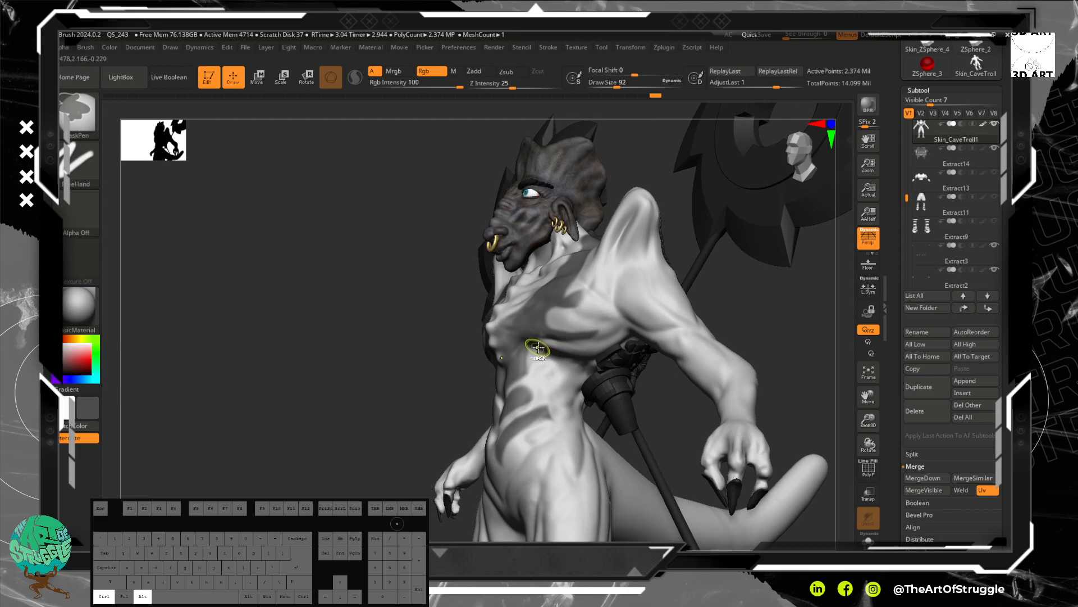
{"action": "left_click_drag", "start_coordinate": [595, 287], "coordinate": [589, 278], "text": "ctrl+alt"}
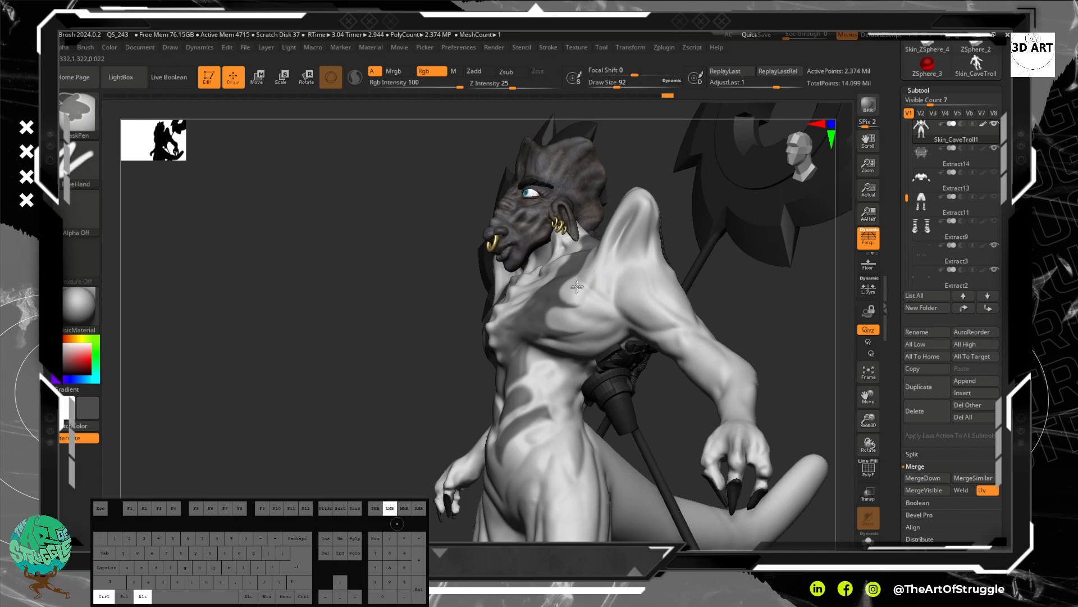
{"action": "mouse_move", "coordinate": [345, 376]}
{"action": "left_mouse_down"}
{"action": "mouse_move", "coordinate": [817, 299]}
{"action": "mouse_move", "coordinate": [755, 286]}
{"action": "mouse_move", "coordinate": [742, 312]}
{"action": "left_mouse_up"}
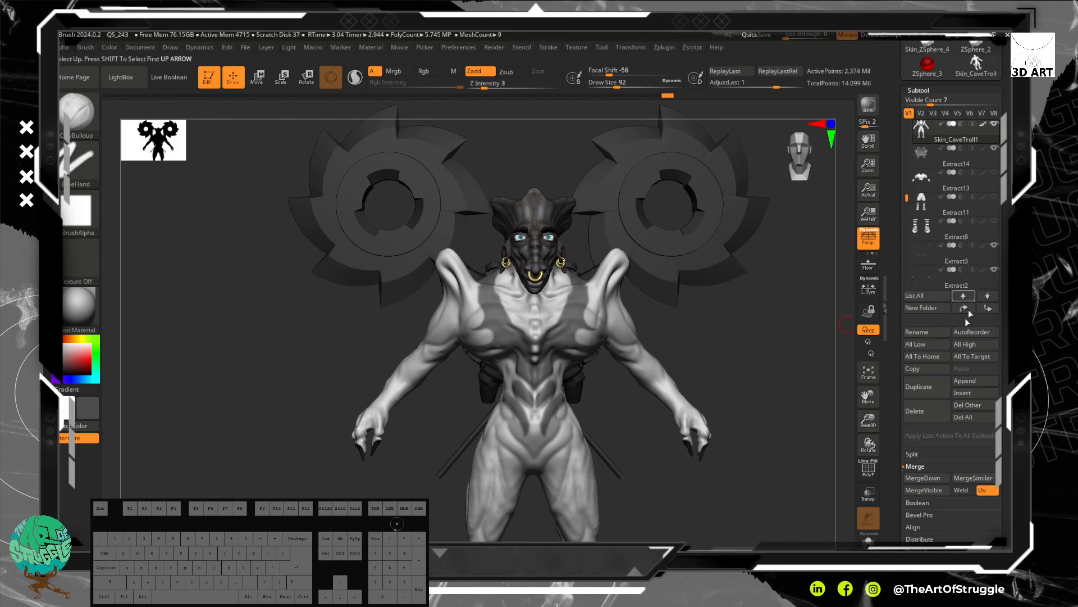
Extract the masked armour shapes from the troll body with smoothness 5 and thickness 0.01871, and accept the result as a new subtool.
{"action": "scroll", "coordinate": [950, 427], "scroll_direction": "down", "scroll_amount": 3}
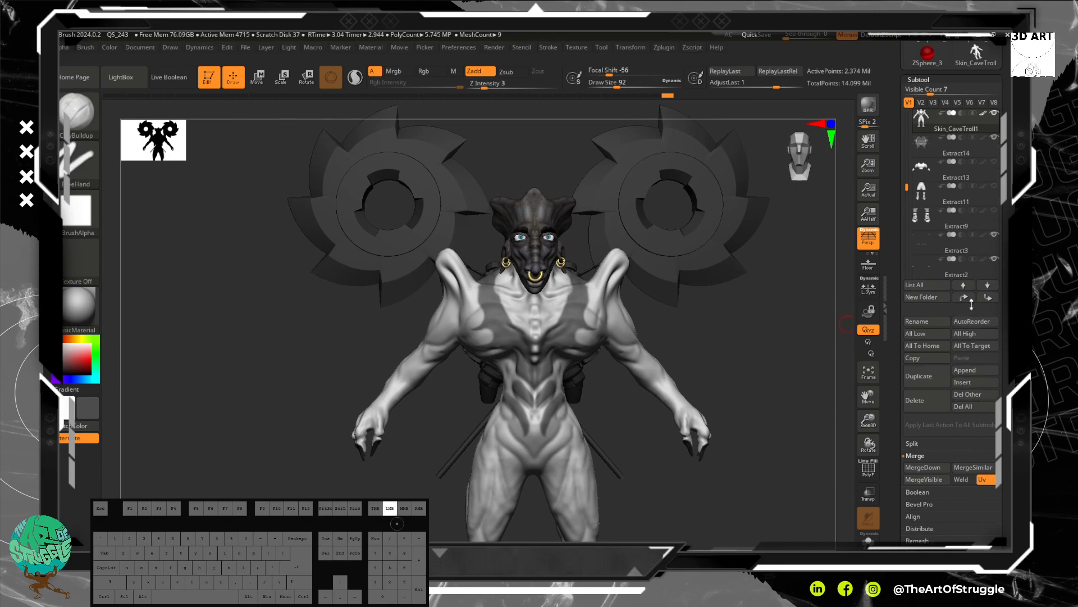
{"action": "left_click", "coordinate": [917, 527]}
{"action": "left_click", "coordinate": [933, 521]}
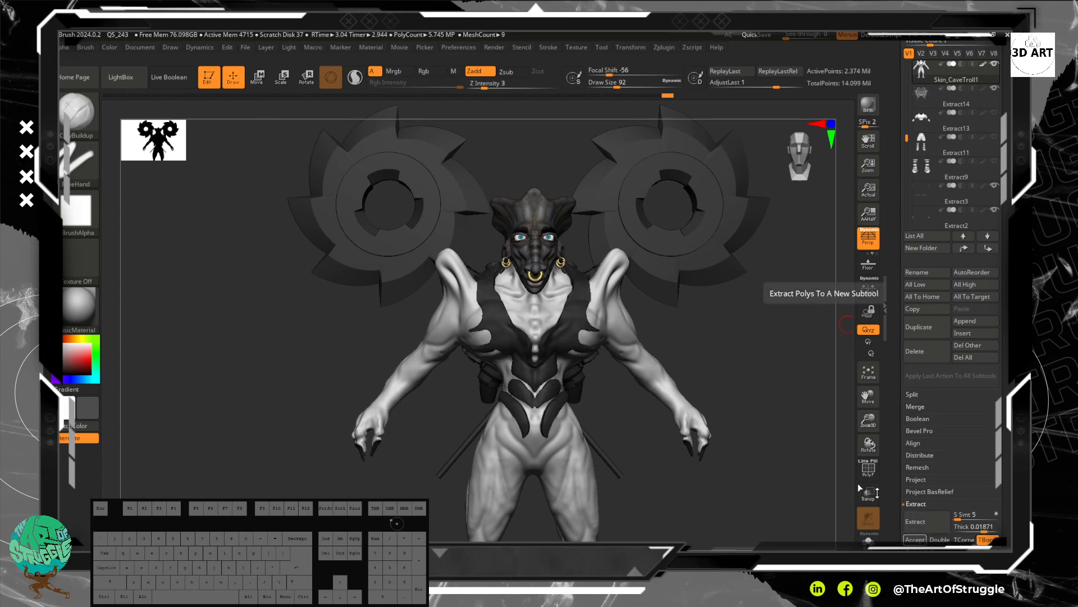
{"action": "left_click", "coordinate": [914, 539]}
Inspect the extracted chest armour on the body from the front and side, and isolate it to check its shape from above.
{"action": "left_click_drag", "start_coordinate": [702, 381], "coordinate": [655, 382]}
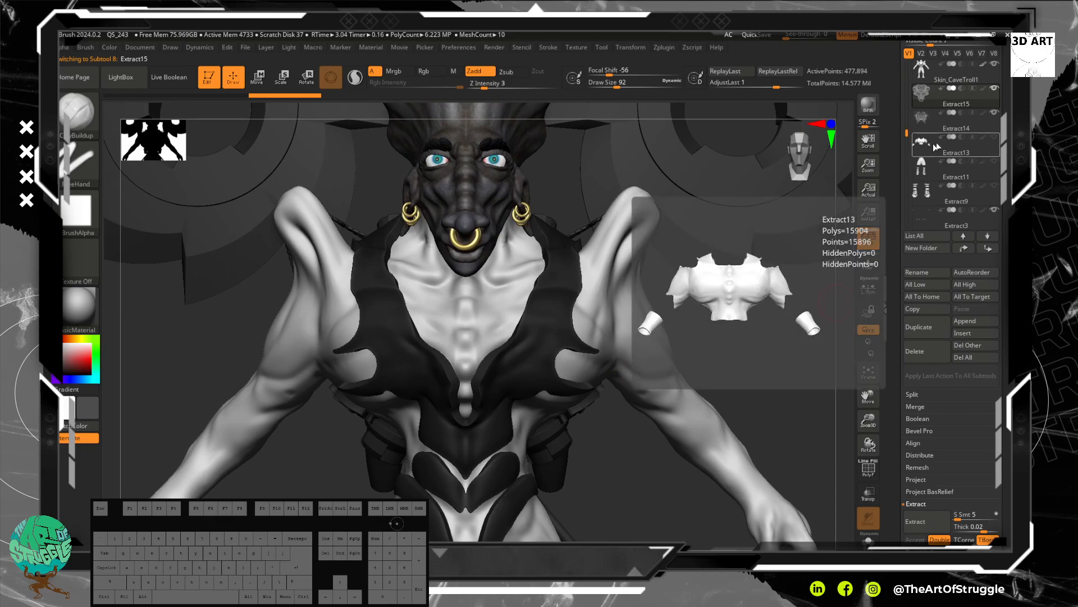
{"action": "left_click_drag", "start_coordinate": [831, 336], "coordinate": [778, 310]}
{"action": "mouse_move", "coordinate": [429, 344]}
{"action": "left_mouse_down"}
{"action": "mouse_move", "coordinate": [399, 334]}
{"action": "mouse_move", "coordinate": [436, 271]}
{"action": "mouse_move", "coordinate": [453, 284]}
{"action": "mouse_move", "coordinate": [433, 289]}
{"action": "left_mouse_up"}
{"action": "key", "text": "ctrl"}
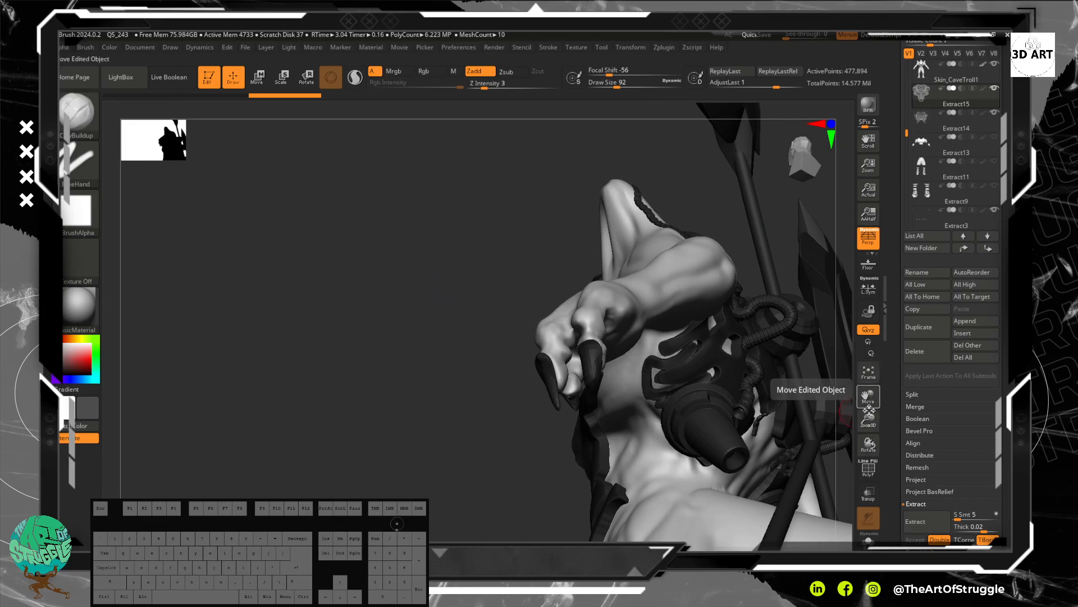
{"action": "left_click", "coordinate": [869, 540]}
{"action": "mouse_move", "coordinate": [484, 373]}
{"action": "left_mouse_down"}
{"action": "mouse_move", "coordinate": [469, 380]}
{"action": "mouse_move", "coordinate": [546, 429]}
{"action": "mouse_move", "coordinate": [645, 409]}
{"action": "mouse_move", "coordinate": [668, 329]}
{"action": "mouse_move", "coordinate": [645, 378]}
{"action": "mouse_move", "coordinate": [706, 353]}
{"action": "mouse_move", "coordinate": [715, 407]}
{"action": "mouse_move", "coordinate": [715, 342]}
{"action": "mouse_move", "coordinate": [739, 373]}
{"action": "mouse_move", "coordinate": [717, 303]}
{"action": "mouse_move", "coordinate": [694, 438]}
{"action": "mouse_move", "coordinate": [715, 318]}
{"action": "mouse_move", "coordinate": [696, 457]}
{"action": "mouse_move", "coordinate": [706, 360]}
{"action": "mouse_move", "coordinate": [696, 416]}
{"action": "mouse_move", "coordinate": [705, 390]}
{"action": "mouse_move", "coordinate": [712, 504]}
{"action": "mouse_move", "coordinate": [720, 440]}
{"action": "mouse_move", "coordinate": [707, 451]}
{"action": "left_mouse_up"}
{"action": "left_click_drag", "start_coordinate": [693, 572], "coordinate": [727, 433]}
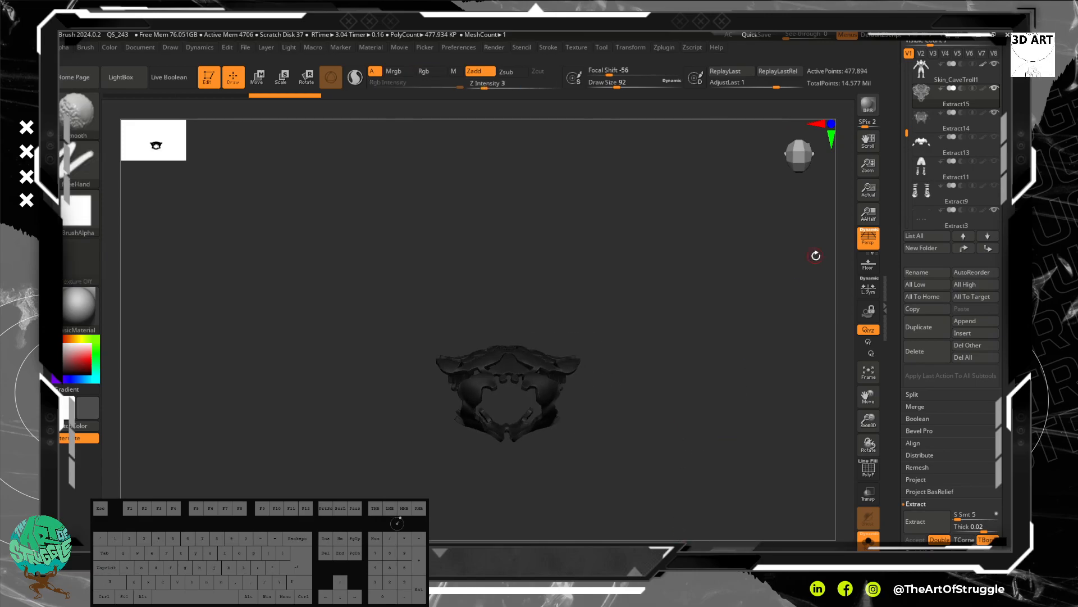
Select the Skin_CaveTroll1 body, reduce the draw size to 60, and clean up the mask patches beside the neck on the upper back and shoulders.
{"action": "left_click", "coordinate": [979, 80]}
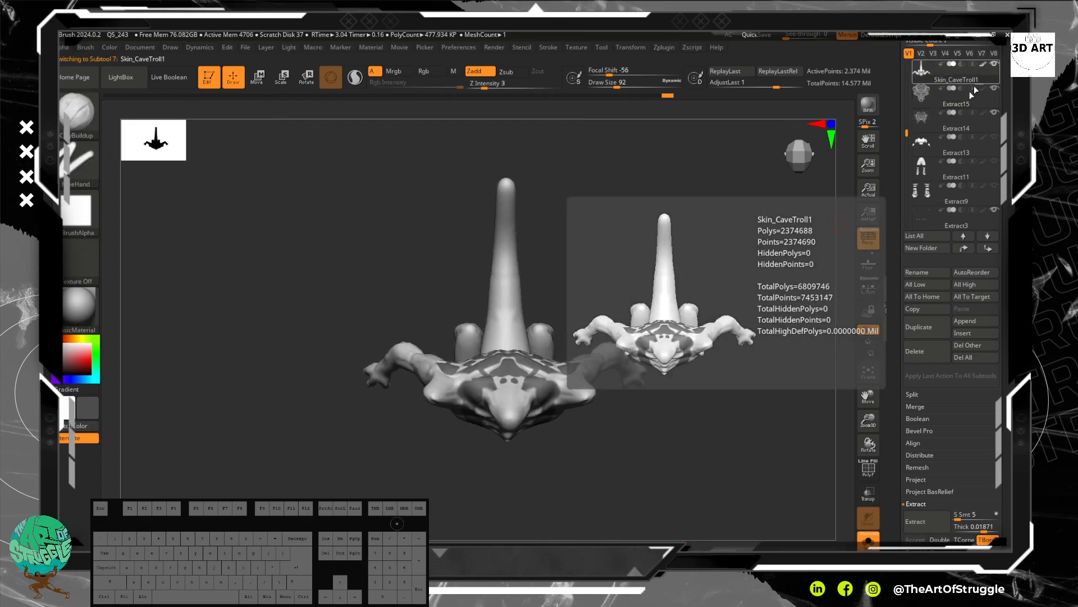
{"action": "left_click_drag", "start_coordinate": [638, 496], "coordinate": [654, 373]}
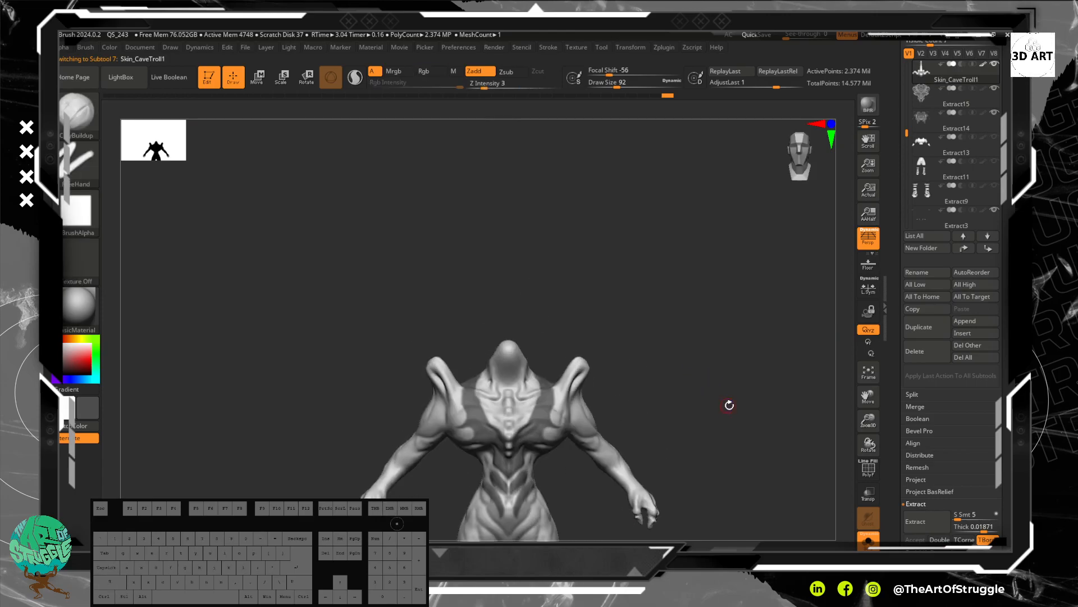
{"action": "left_click_drag", "start_coordinate": [729, 405], "coordinate": [639, 419]}
{"action": "mouse_move", "coordinate": [736, 387]}
{"action": "left_mouse_down", "text": "alt"}
{"action": "mouse_move", "coordinate": [670, 319]}
{"action": "mouse_move", "coordinate": [775, 292]}
{"action": "mouse_move", "coordinate": [685, 356]}
{"action": "mouse_move", "coordinate": [707, 367]}
{"action": "mouse_move", "coordinate": [719, 301]}
{"action": "mouse_move", "coordinate": [696, 243]}
{"action": "mouse_move", "coordinate": [581, 318]}
{"action": "mouse_move", "coordinate": [549, 315]}
{"action": "left_mouse_up", "text": "alt"}
{"action": "left_click_drag", "start_coordinate": [782, 188], "coordinate": [758, 137]}
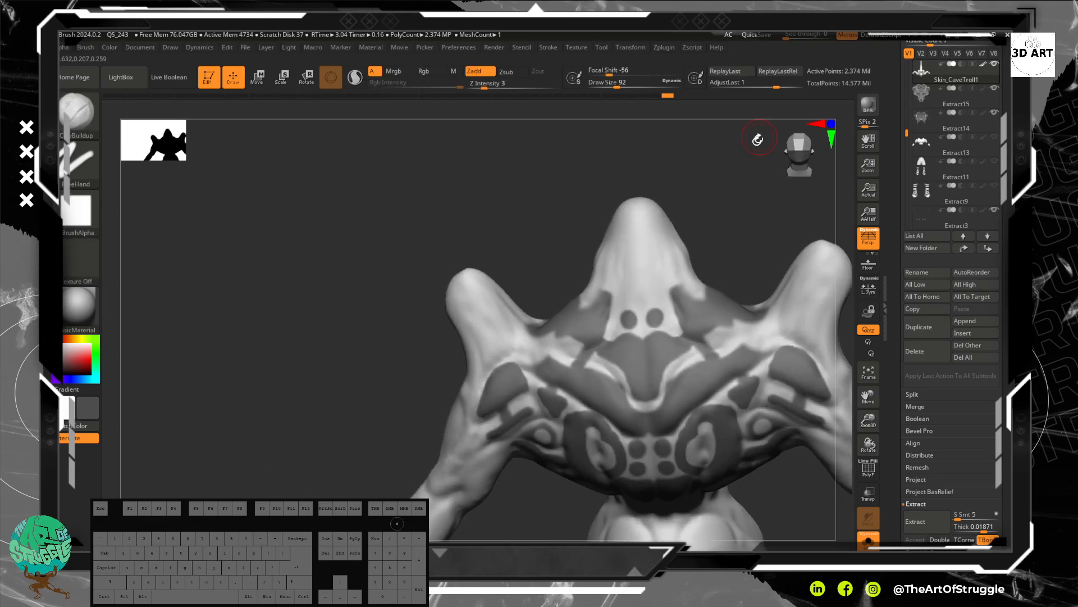
{"action": "key", "text": "bracketleft"}
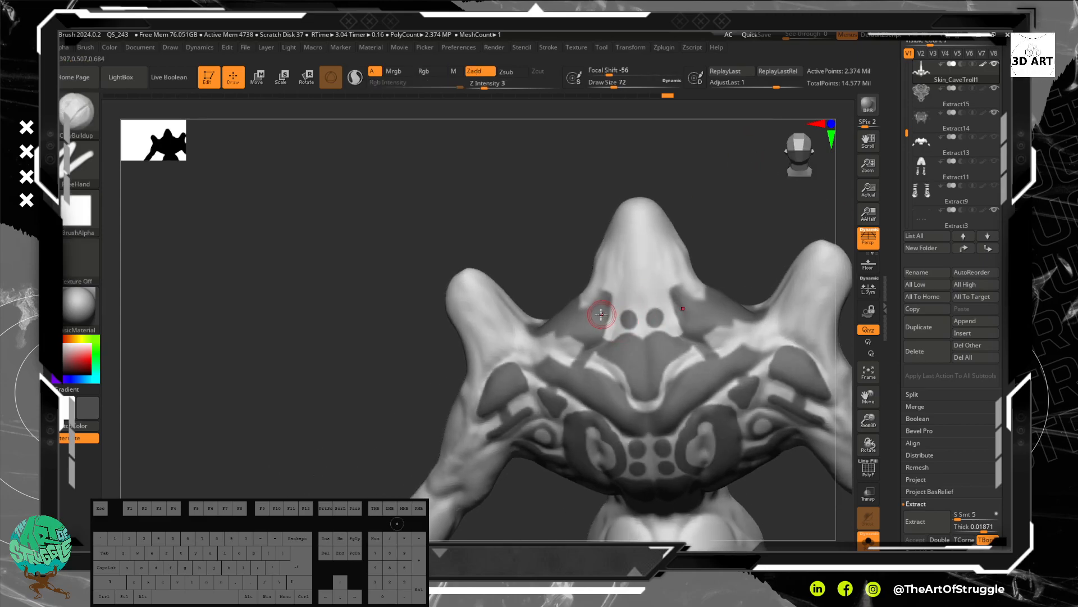
{"action": "left_click_drag", "start_coordinate": [591, 312], "coordinate": [581, 311], "text": "shift"}
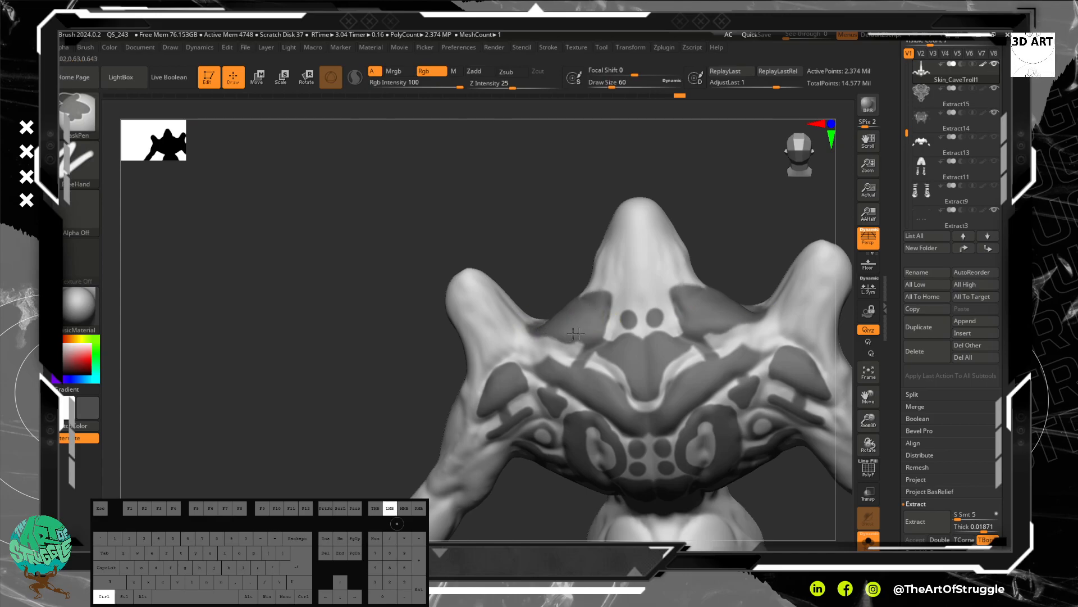
{"action": "left_click_drag", "start_coordinate": [509, 216], "coordinate": [505, 281]}
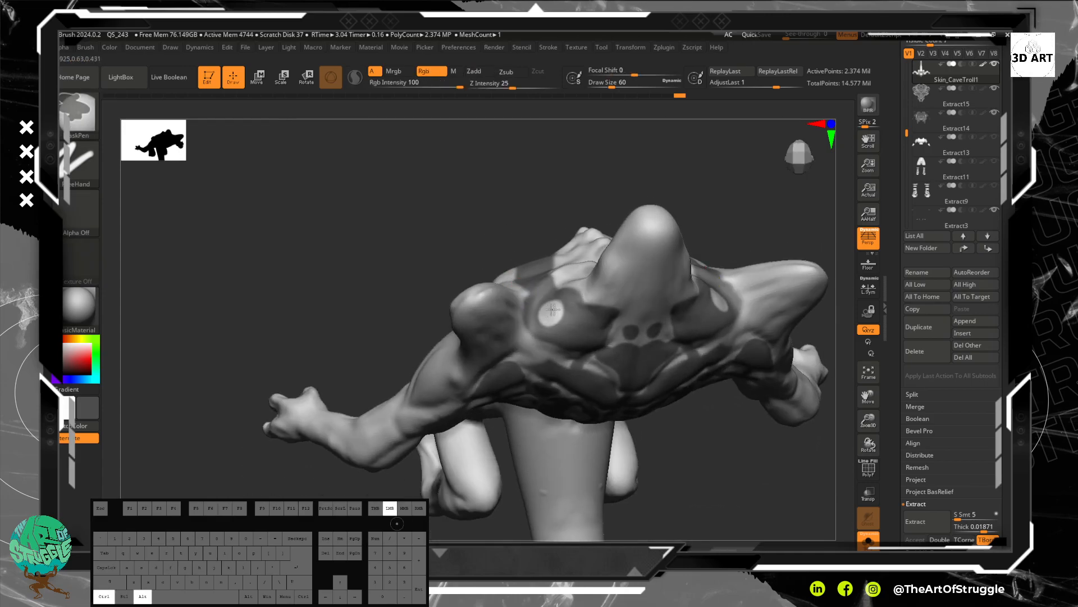
{"action": "mouse_move", "coordinate": [453, 241]}
{"action": "left_mouse_down"}
{"action": "mouse_move", "coordinate": [467, 227]}
{"action": "mouse_move", "coordinate": [449, 217]}
{"action": "mouse_move", "coordinate": [456, 202]}
{"action": "mouse_move", "coordinate": [523, 217]}
{"action": "left_mouse_up"}
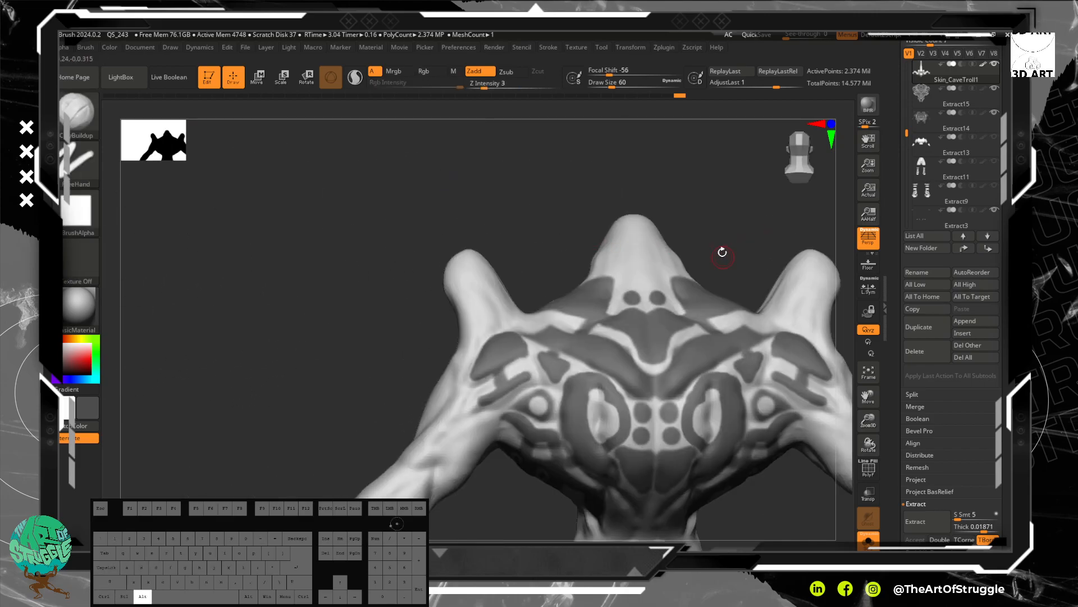
Review the revised mask around the body and accept its extraction as a new armour subtool with thickness 0.01871.
{"action": "left_click_drag", "start_coordinate": [723, 256], "coordinate": [655, 171], "text": "alt"}
{"action": "left_click_drag", "start_coordinate": [663, 317], "coordinate": [755, 306]}
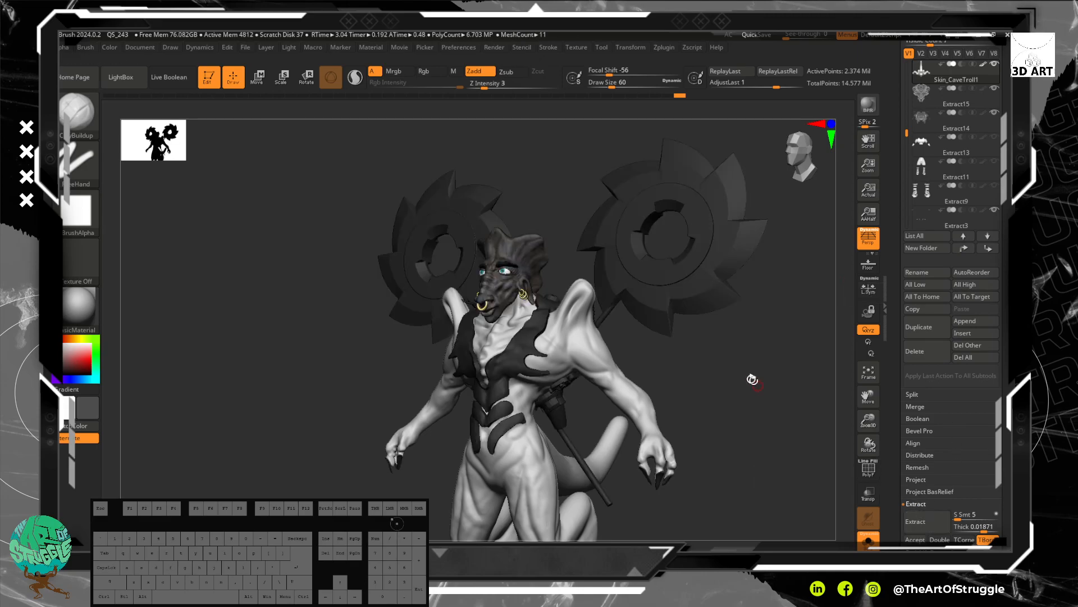
{"action": "left_click_drag", "start_coordinate": [763, 385], "coordinate": [810, 418]}
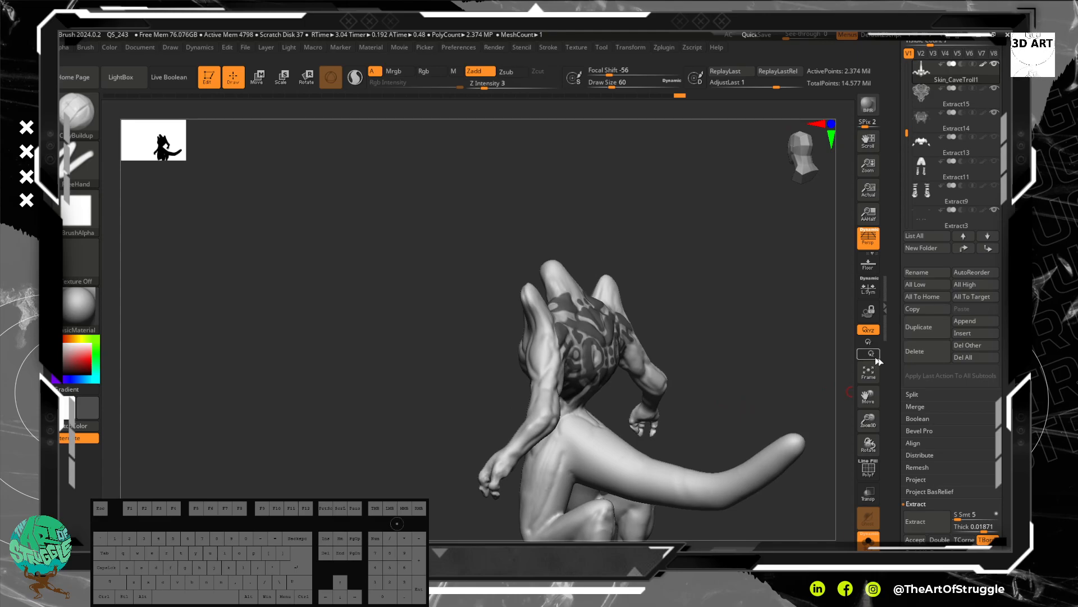
{"action": "left_click", "coordinate": [915, 539]}
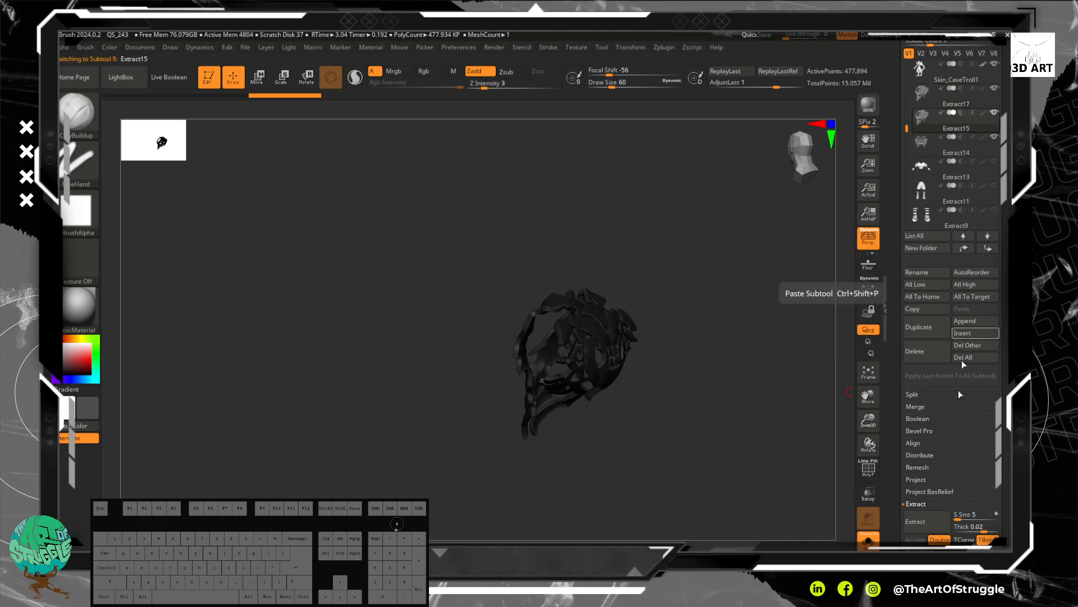
Delete the earlier armour extraction, Extract15, from the subtool list and confirm its removal.
{"action": "scroll", "coordinate": [949, 393], "scroll_direction": "down", "scroll_amount": 4}
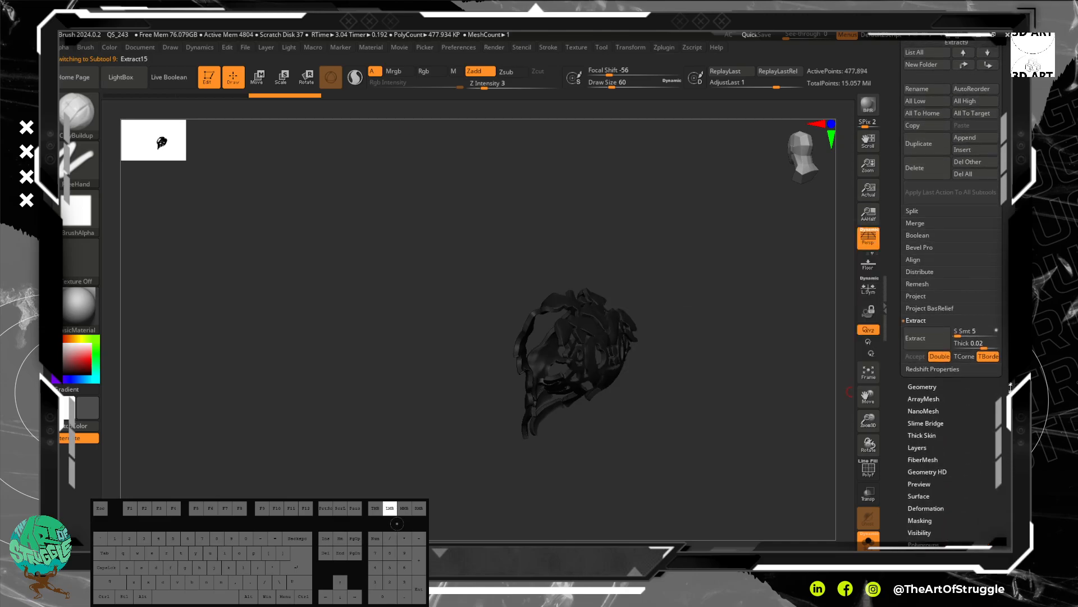
{"action": "left_click", "coordinate": [923, 455]}
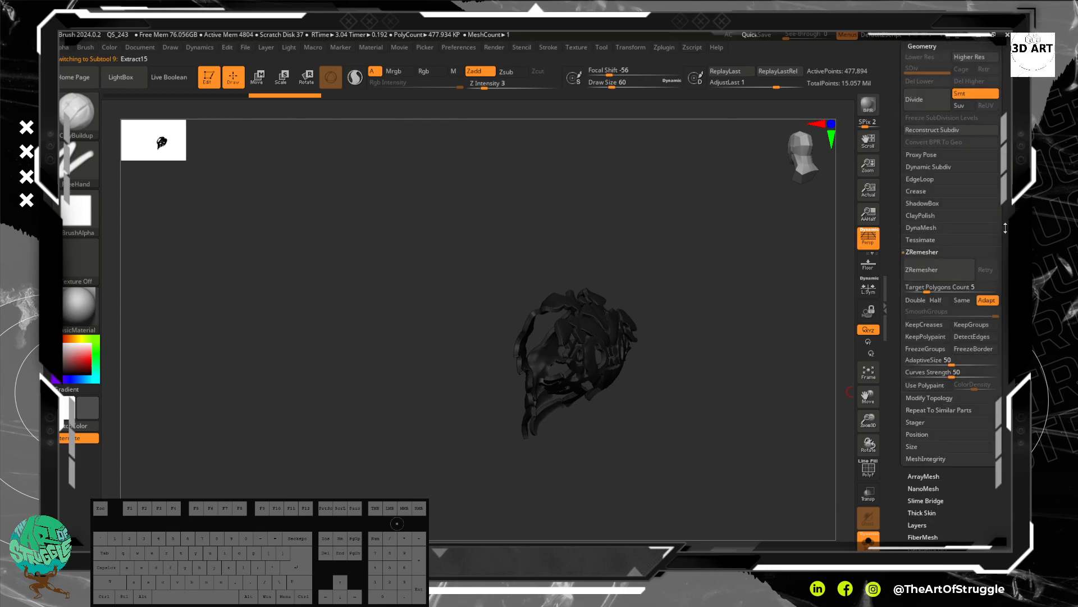
{"action": "left_click_drag", "start_coordinate": [1006, 227], "coordinate": [1004, 242]}
{"action": "scroll", "coordinate": [959, 331], "scroll_direction": "up", "scroll_amount": 10}
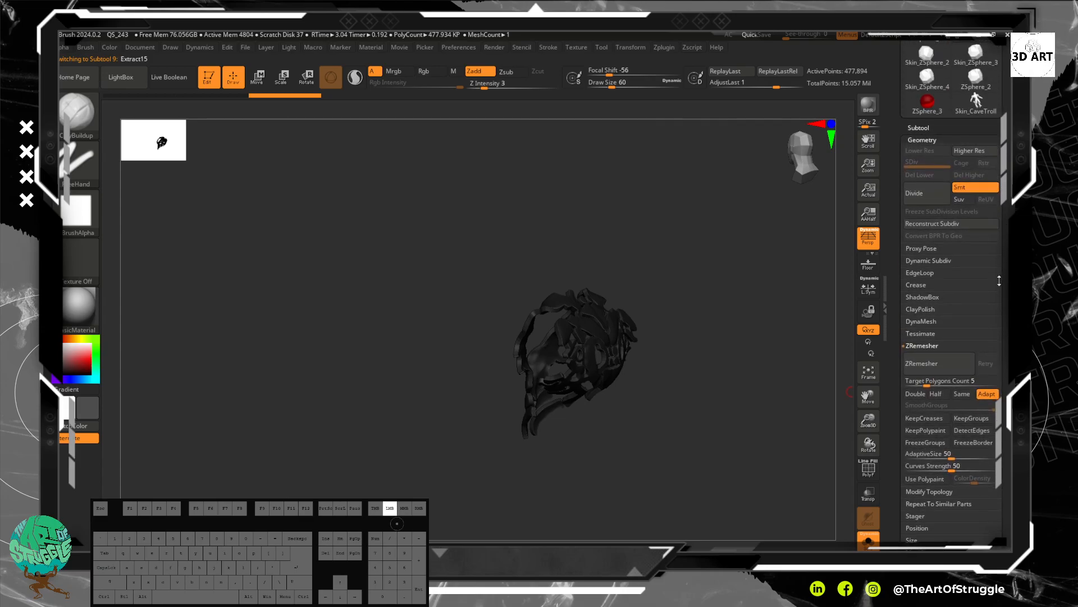
{"action": "left_click", "coordinate": [947, 346]}
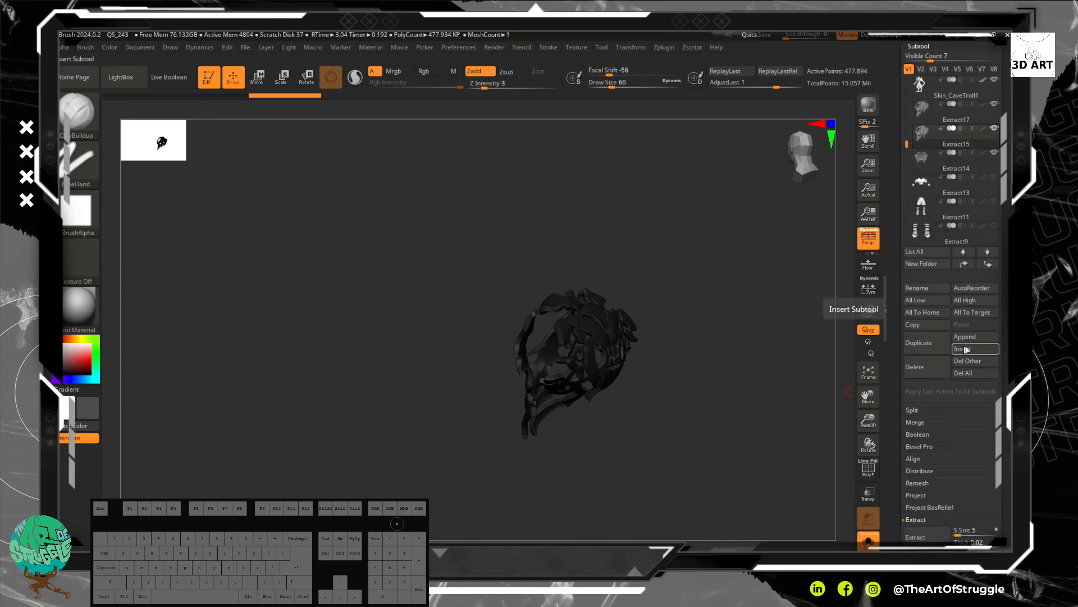
{"action": "left_click_drag", "start_coordinate": [1008, 263], "coordinate": [1009, 270]}
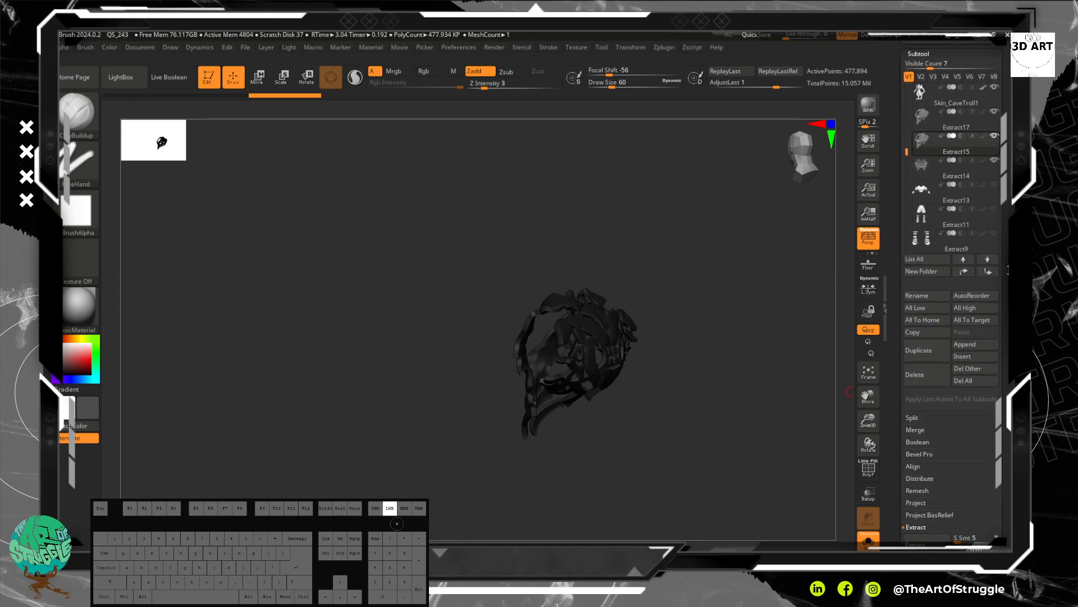
{"action": "left_click", "coordinate": [929, 372]}
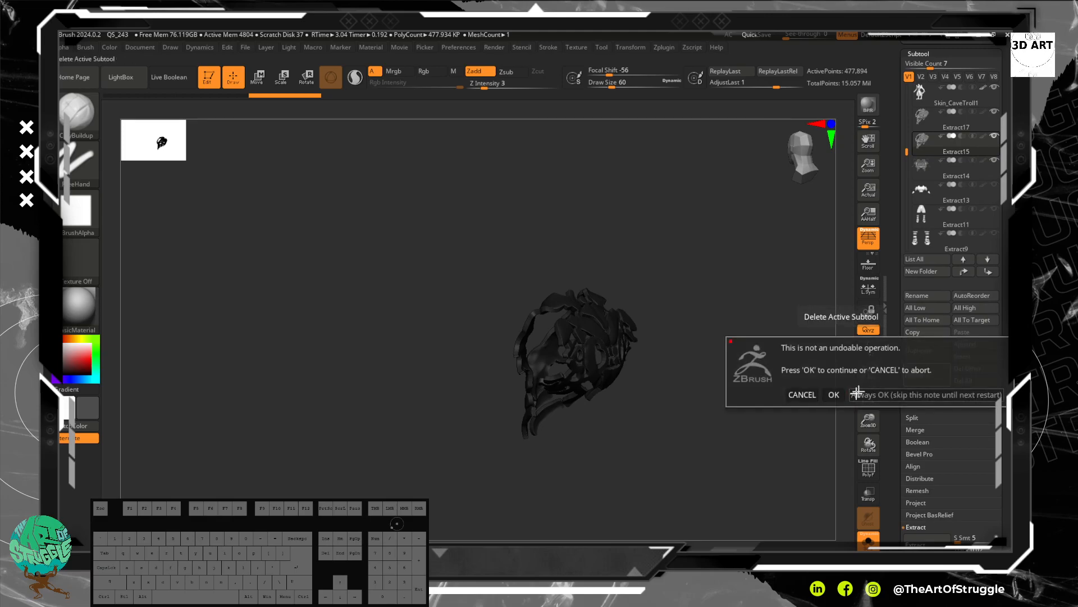
{"action": "left_click", "coordinate": [834, 395]}
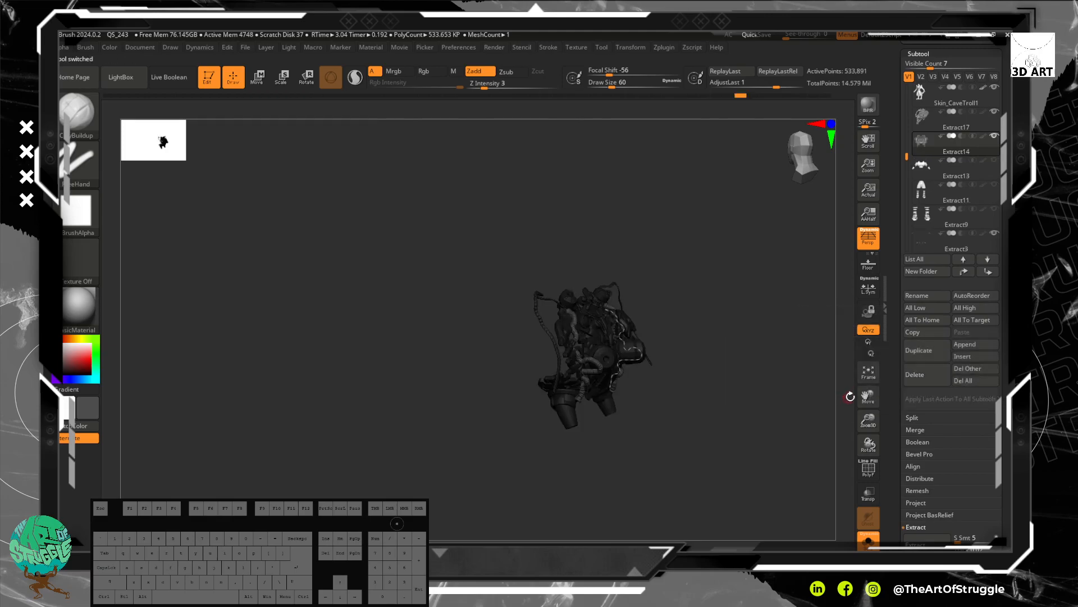
Inspect the Extract17 armour and the Extract14 machinery in isolation, and check how the armour sits on the whole character.
{"action": "left_click", "coordinate": [990, 130]}
{"action": "left_click_drag", "start_coordinate": [618, 447], "coordinate": [737, 333]}
{"action": "left_click_drag", "start_coordinate": [718, 374], "coordinate": [752, 343]}
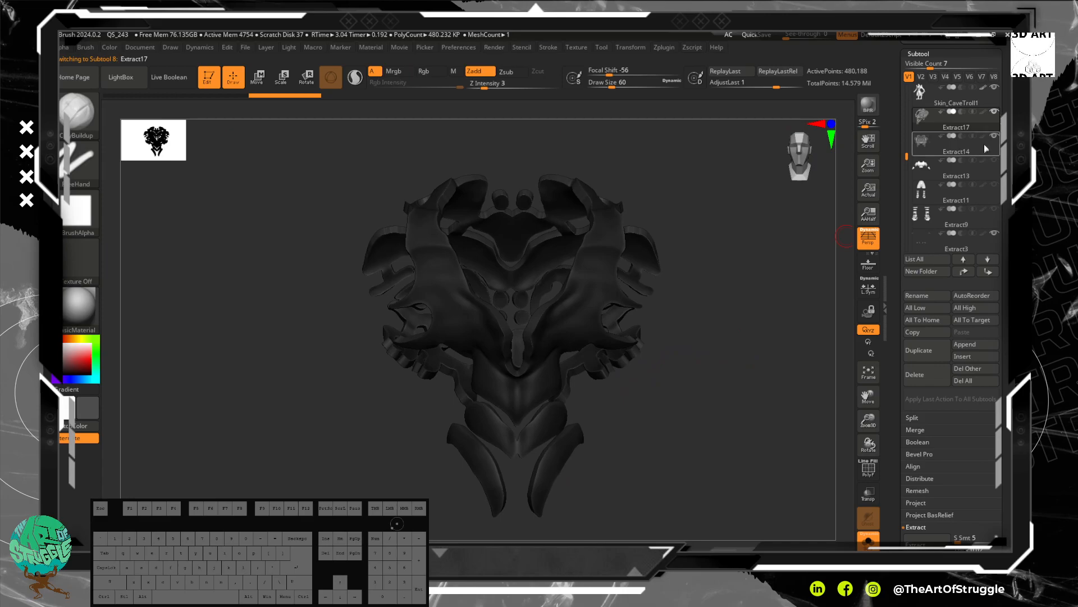
{"action": "left_click", "coordinate": [976, 149]}
{"action": "left_click_drag", "start_coordinate": [686, 390], "coordinate": [751, 365]}
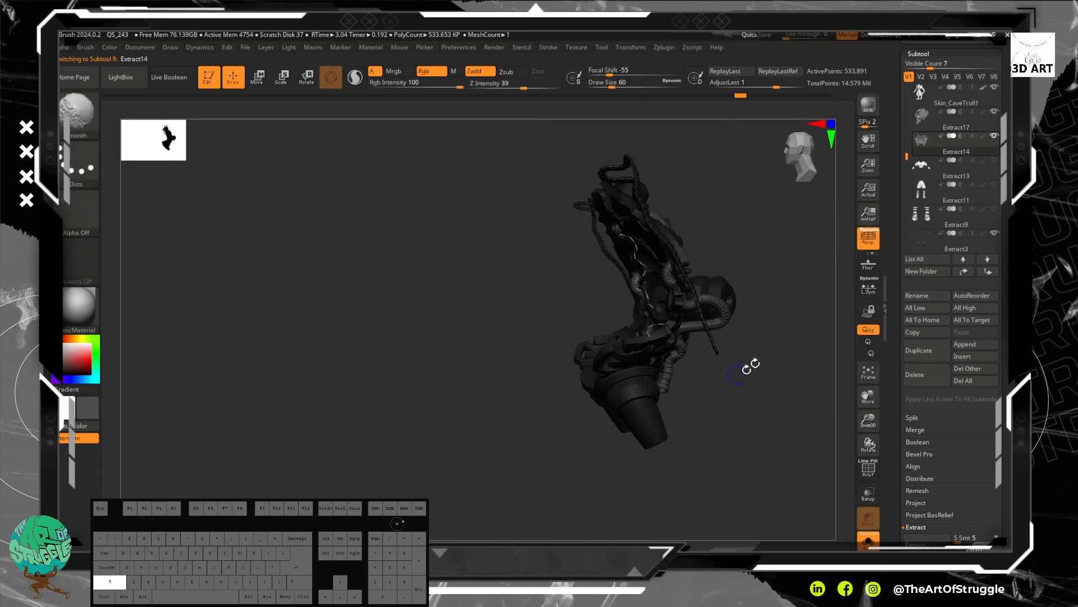
{"action": "left_click", "coordinate": [982, 123]}
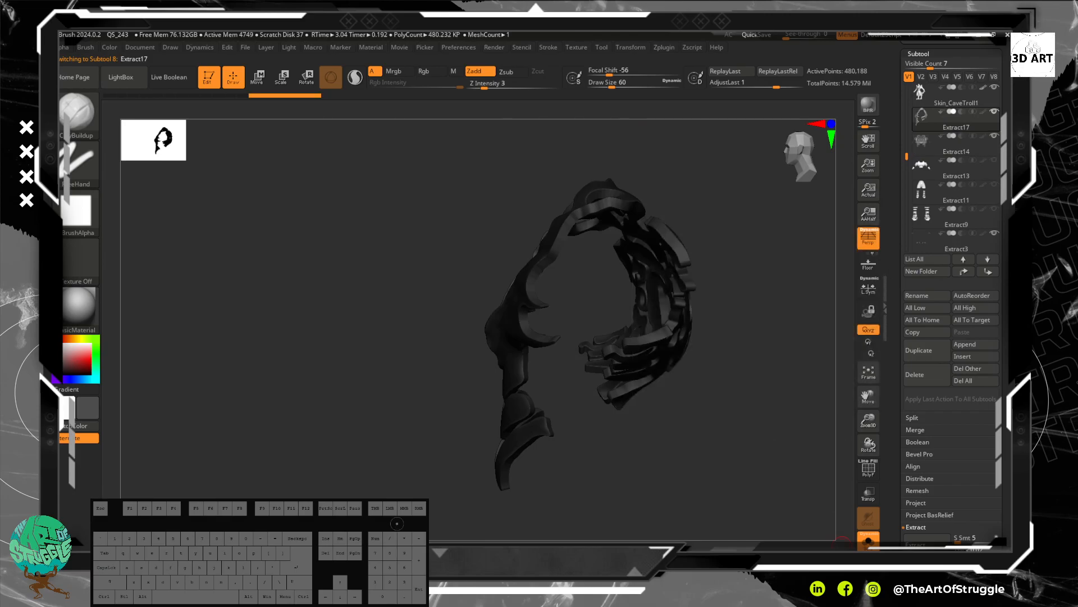
{"action": "left_click", "coordinate": [868, 541]}
{"action": "left_click_drag", "start_coordinate": [763, 393], "coordinate": [783, 364], "text": "alt"}
{"action": "left_click_drag", "start_coordinate": [799, 428], "coordinate": [724, 436]}
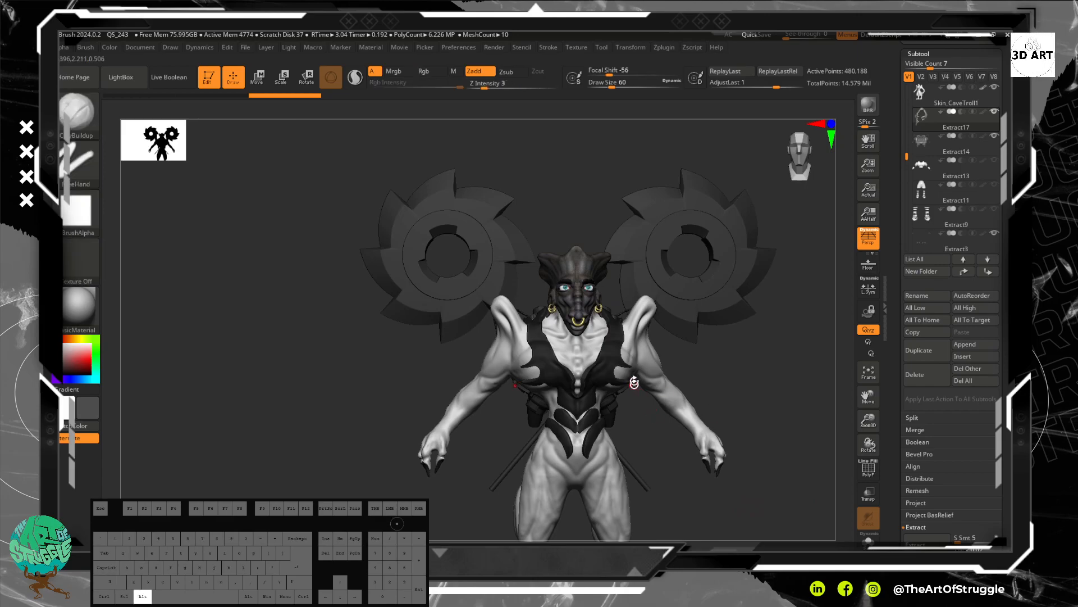
Select the Skin_CaveTroll1 body, isolate it, and clear its existing armour mask.
{"action": "left_click", "coordinate": [627, 351], "text": "alt"}
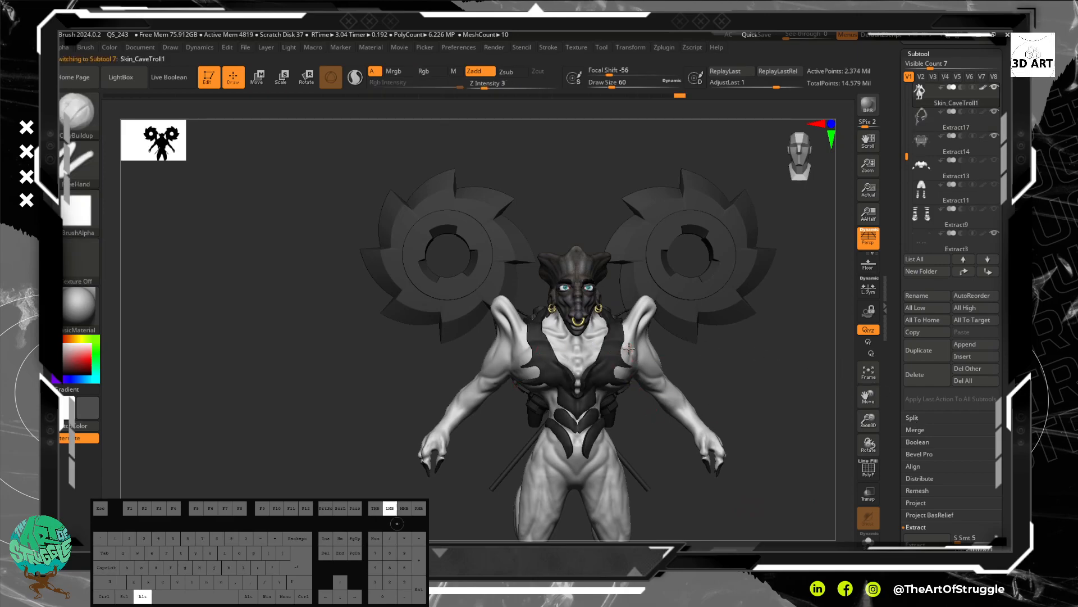
{"action": "left_click", "coordinate": [869, 540]}
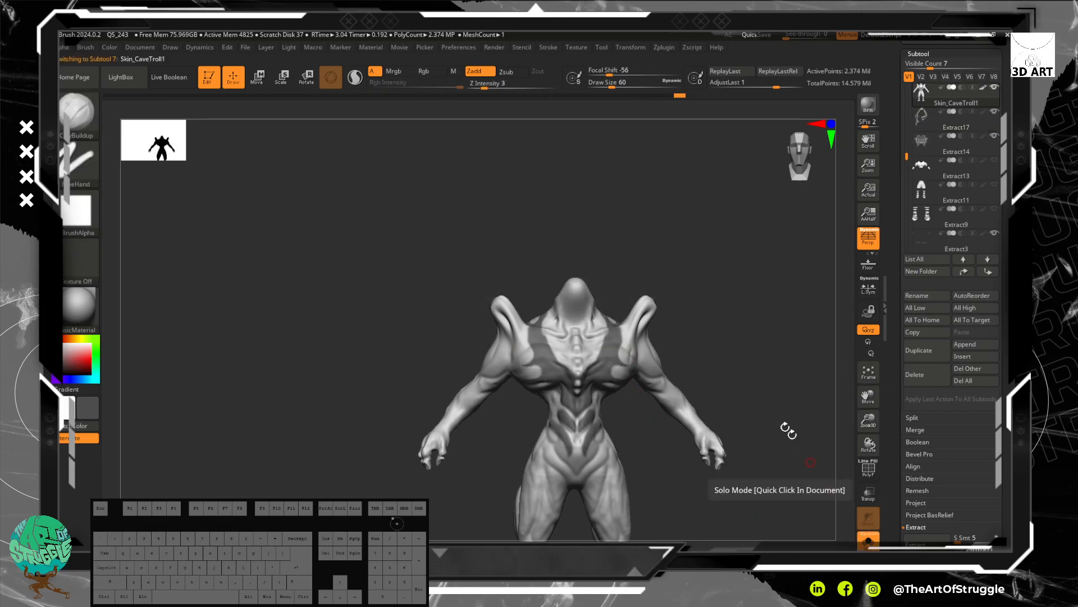
{"action": "mouse_move", "coordinate": [722, 373]}
{"action": "left_mouse_down"}
{"action": "mouse_move", "coordinate": [672, 379]}
{"action": "mouse_move", "coordinate": [682, 373]}
{"action": "left_mouse_up"}
{"action": "key", "text": "ctrl"}
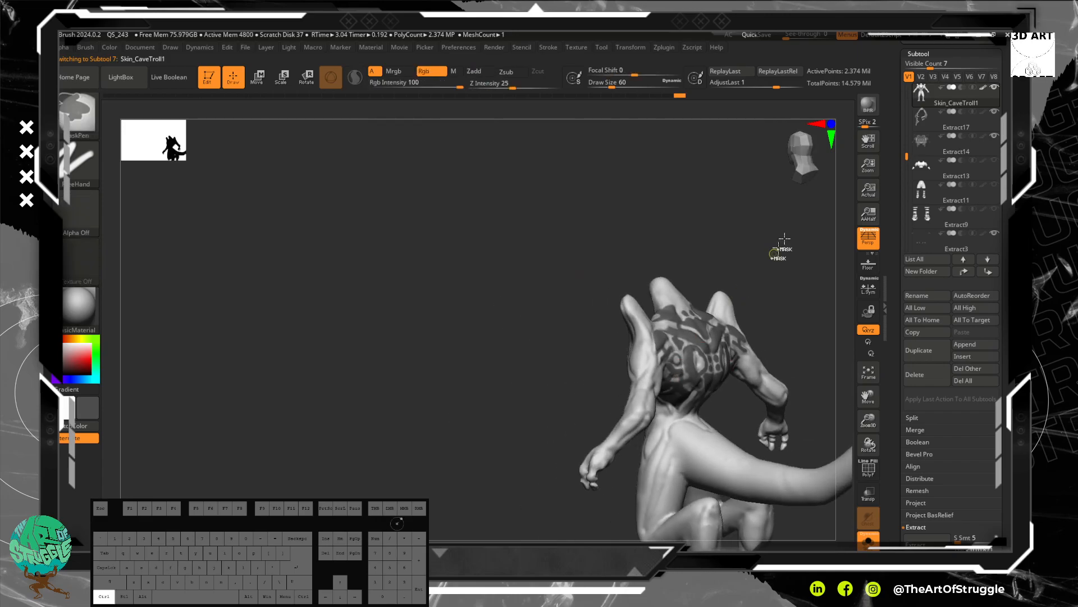
{"action": "left_click_drag", "start_coordinate": [726, 228], "coordinate": [817, 272], "text": "ctrl"}
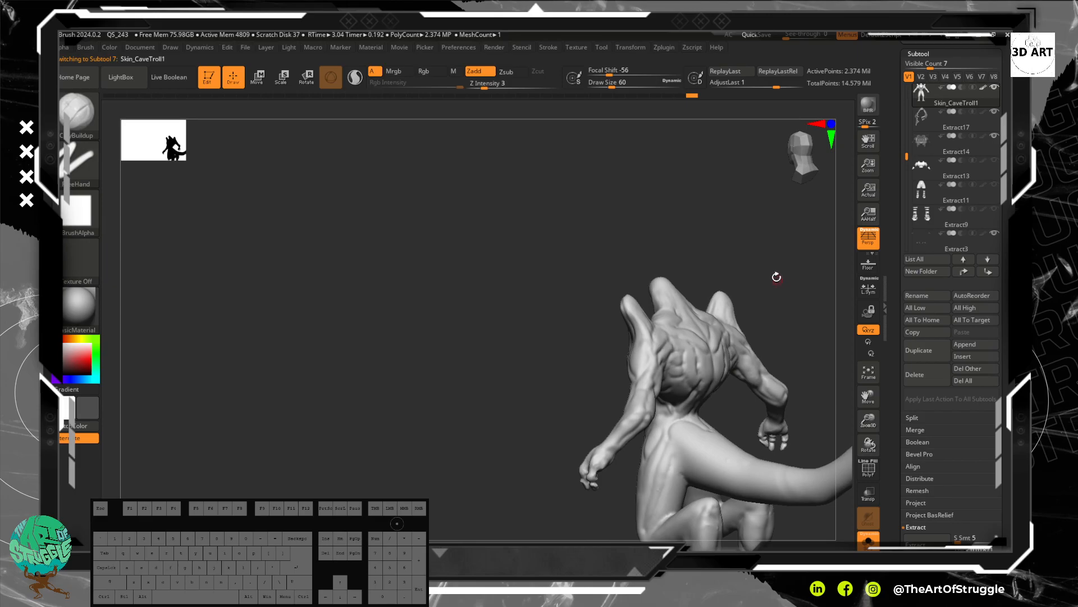
{"action": "mouse_move", "coordinate": [751, 339]}
{"action": "left_mouse_down"}
{"action": "mouse_move", "coordinate": [790, 322]}
{"action": "mouse_move", "coordinate": [744, 301]}
{"action": "mouse_move", "coordinate": [775, 347]}
{"action": "mouse_move", "coordinate": [736, 433]}
{"action": "left_mouse_up"}
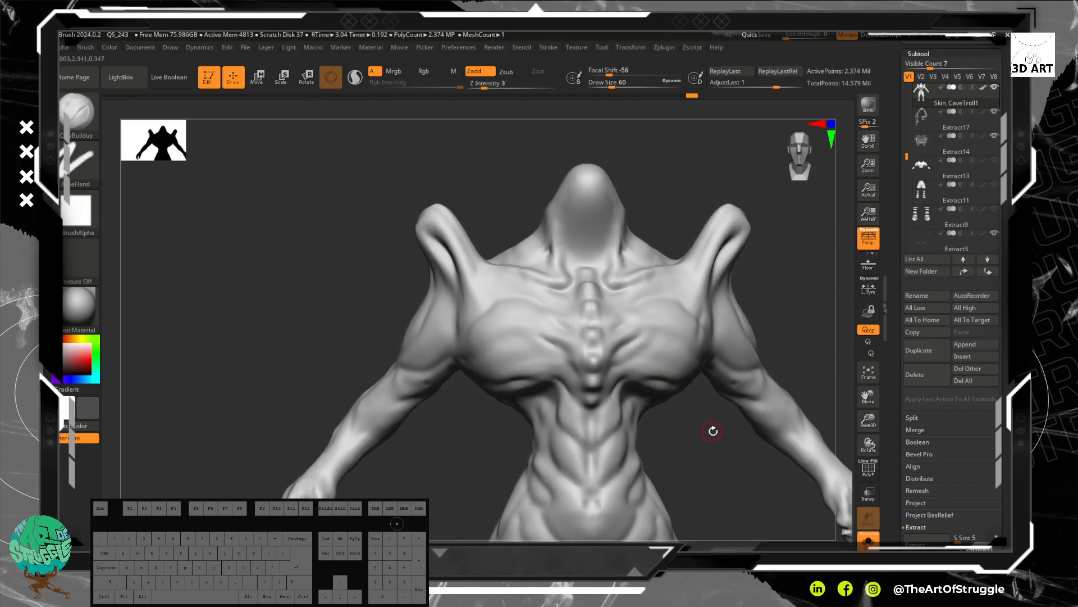
Mask three wavy stripes across each side of the chest and trim their edges into tapered shapes.
{"action": "mouse_move", "coordinate": [637, 317]}
{"action": "left_mouse_down", "text": "ctrl"}
{"action": "mouse_move", "coordinate": [657, 304]}
{"action": "mouse_move", "coordinate": [686, 320]}
{"action": "left_mouse_up", "text": "ctrl"}
{"action": "mouse_move", "coordinate": [630, 345]}
{"action": "left_mouse_down", "text": "ctrl"}
{"action": "mouse_move", "coordinate": [651, 330]}
{"action": "mouse_move", "coordinate": [687, 349]}
{"action": "mouse_move", "coordinate": [646, 365]}
{"action": "mouse_move", "coordinate": [673, 369]}
{"action": "left_mouse_up", "text": "ctrl"}
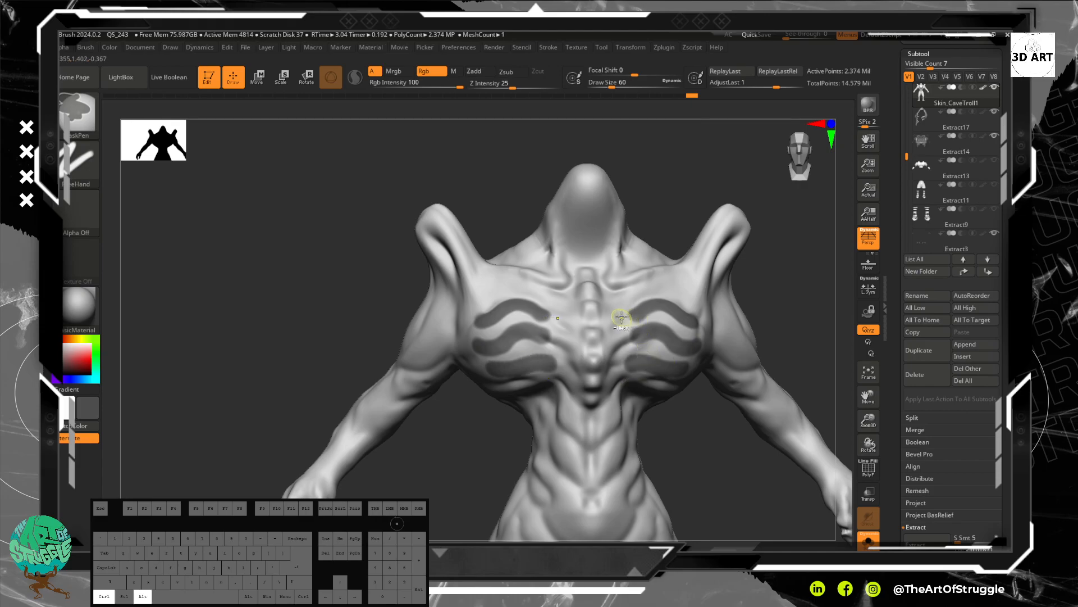
{"action": "mouse_move", "coordinate": [630, 333]}
{"action": "left_mouse_down", "text": "ctrl+alt"}
{"action": "mouse_move", "coordinate": [618, 361]}
{"action": "mouse_move", "coordinate": [686, 368]}
{"action": "mouse_move", "coordinate": [701, 309]}
{"action": "mouse_move", "coordinate": [680, 369]}
{"action": "mouse_move", "coordinate": [661, 354]}
{"action": "left_mouse_up", "text": "ctrl+alt"}
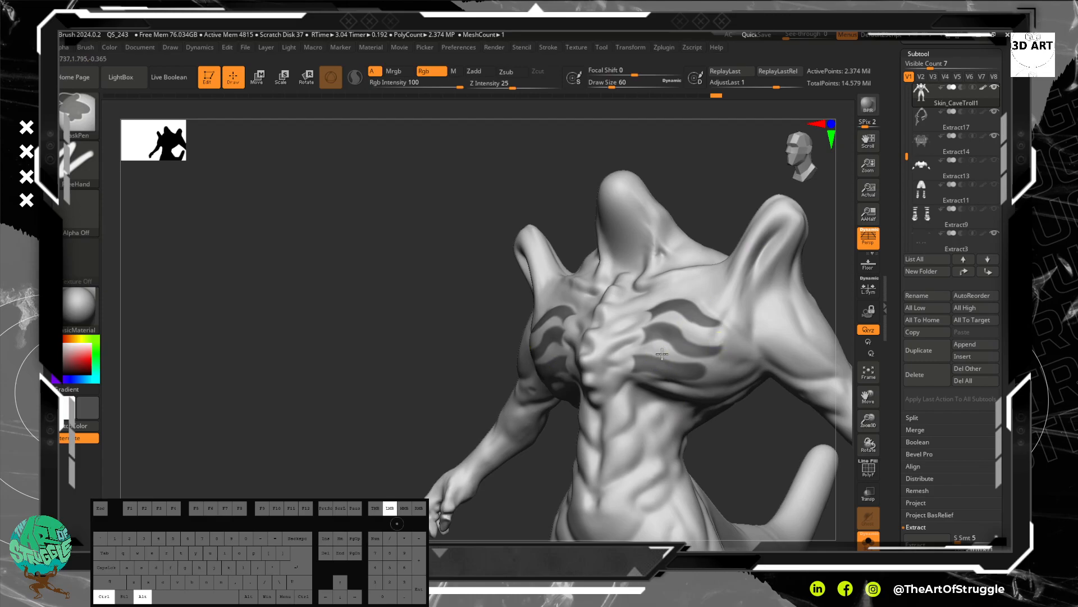
{"action": "mouse_move", "coordinate": [727, 352]}
{"action": "left_mouse_down", "text": "ctrl+alt"}
{"action": "mouse_move", "coordinate": [705, 388]}
{"action": "mouse_move", "coordinate": [668, 400]}
{"action": "mouse_move", "coordinate": [755, 451]}
{"action": "mouse_move", "coordinate": [672, 368]}
{"action": "left_mouse_up", "text": "ctrl+alt"}
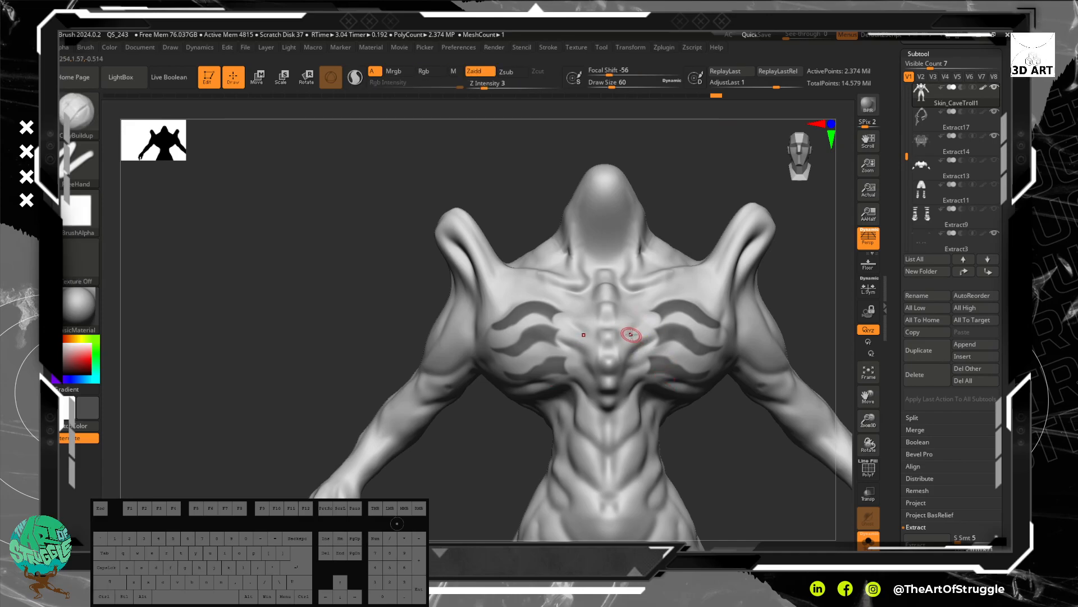
Mask short slanted stripes beside the sternum at draw size 36, and refine their edges down to the lower chest.
{"action": "left_click_drag", "start_coordinate": [644, 332], "coordinate": [642, 336], "text": "ctrl"}
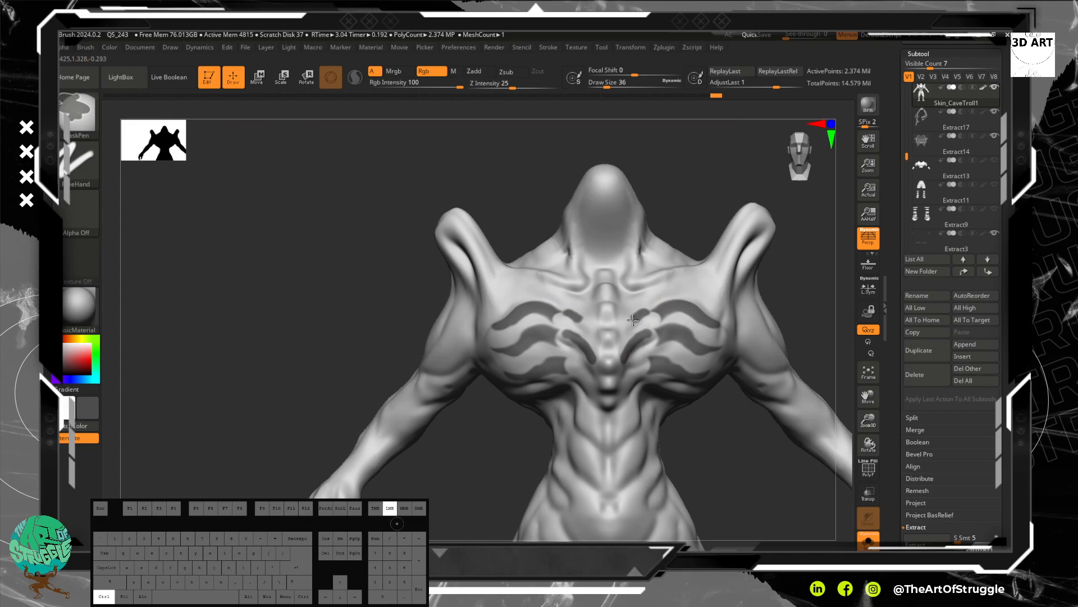
{"action": "left_click_drag", "start_coordinate": [624, 330], "coordinate": [614, 296], "text": "ctrl"}
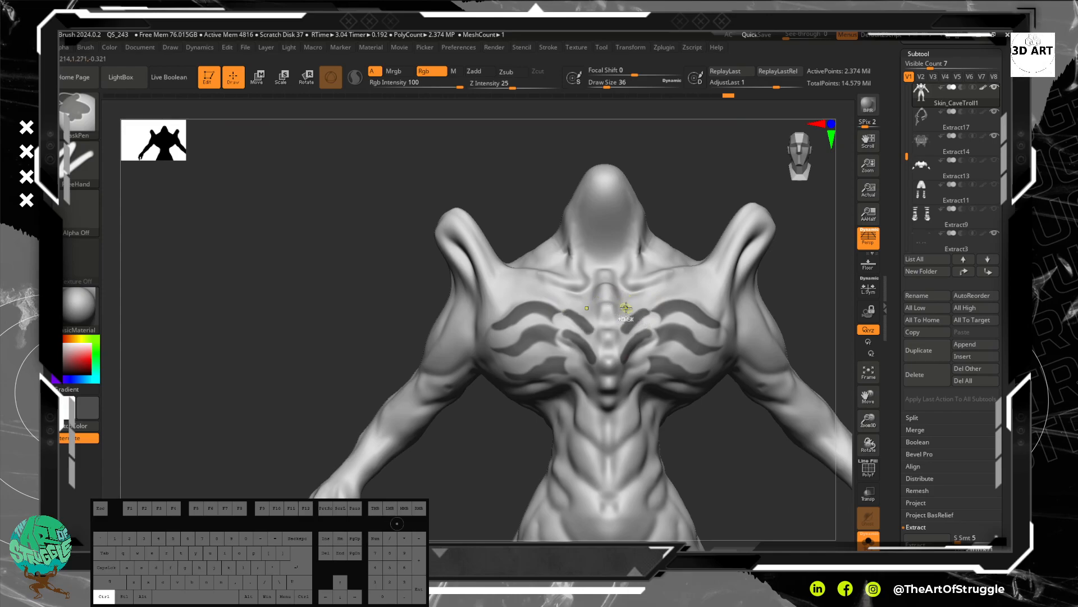
{"action": "key", "text": "ctrl+space"}
{"action": "key", "text": "alt"}
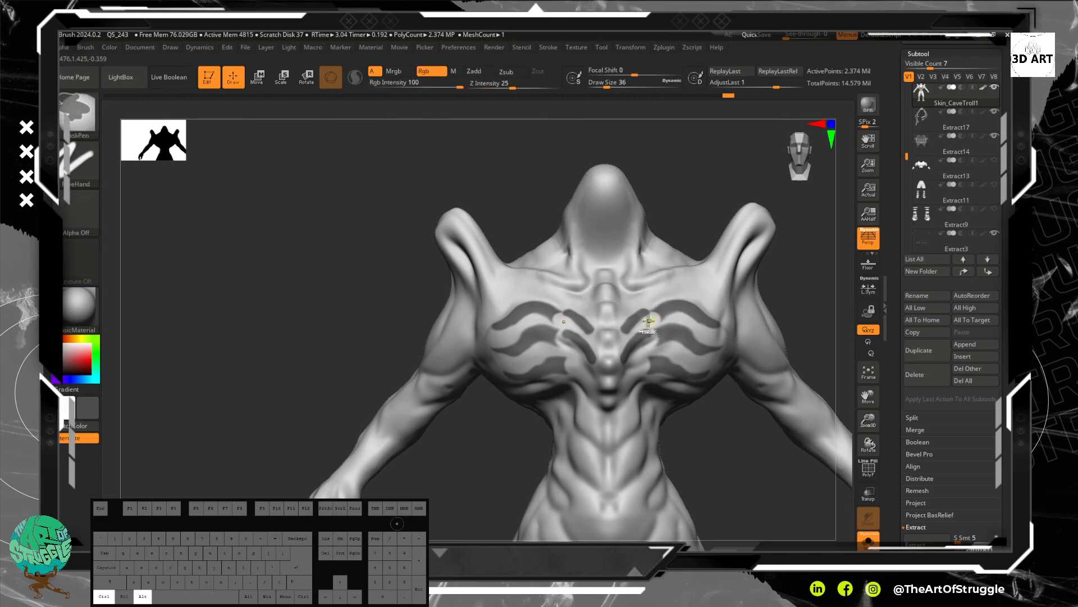
{"action": "mouse_move", "coordinate": [643, 323]}
{"action": "left_mouse_down", "text": "ctrl+alt"}
{"action": "mouse_move", "coordinate": [629, 335]}
{"action": "mouse_move", "coordinate": [642, 345]}
{"action": "mouse_move", "coordinate": [630, 361]}
{"action": "left_mouse_up", "text": "ctrl+alt"}
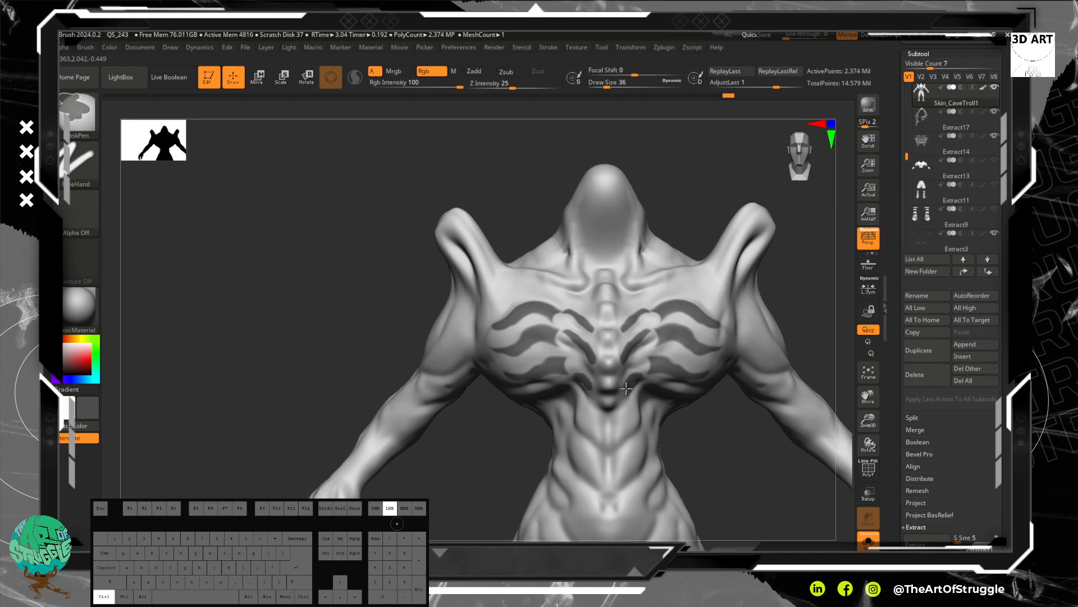
{"action": "left_click_drag", "start_coordinate": [624, 398], "coordinate": [652, 376], "text": "ctrl+alt"}
Mask a short stripe and a longer curved stripe along each side of the lower abdomen.
{"action": "left_click_drag", "start_coordinate": [696, 433], "coordinate": [685, 377], "text": "alt"}
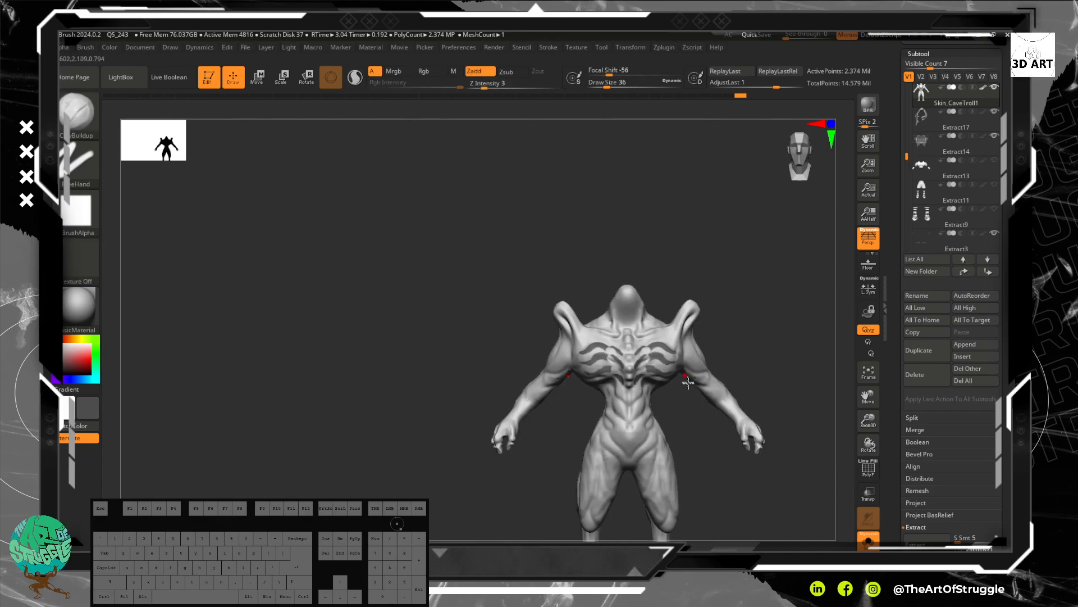
{"action": "mouse_move", "coordinate": [726, 311]}
{"action": "left_mouse_down", "text": "alt"}
{"action": "mouse_move", "coordinate": [745, 419]}
{"action": "mouse_move", "coordinate": [679, 438]}
{"action": "mouse_move", "coordinate": [694, 433]}
{"action": "mouse_move", "coordinate": [677, 377]}
{"action": "mouse_move", "coordinate": [689, 393]}
{"action": "mouse_move", "coordinate": [574, 395]}
{"action": "left_mouse_up", "text": "alt"}
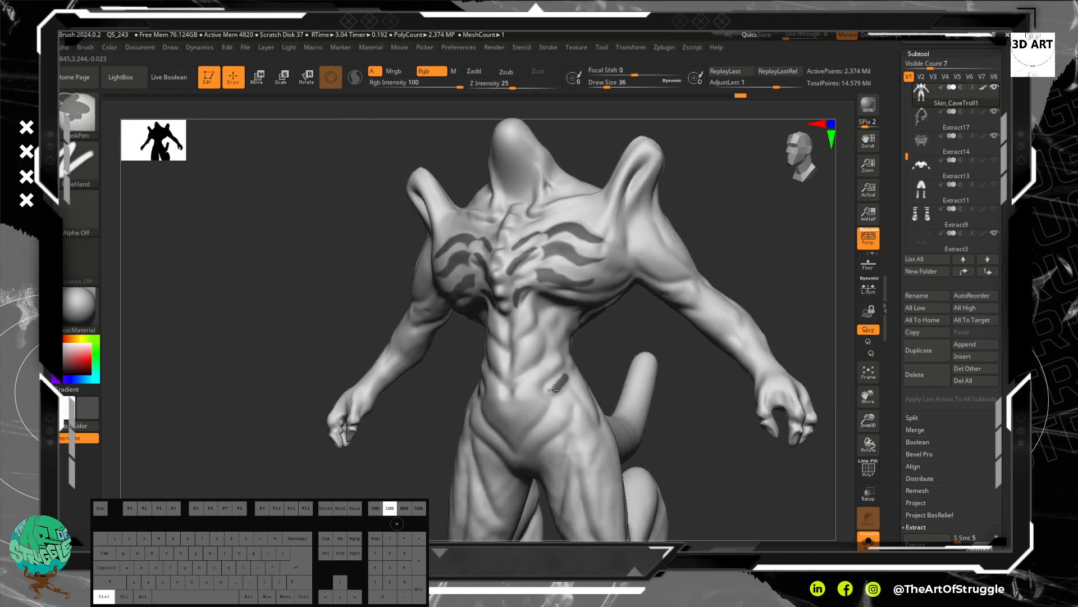
{"action": "left_click_drag", "start_coordinate": [559, 379], "coordinate": [564, 377], "text": "ctrl"}
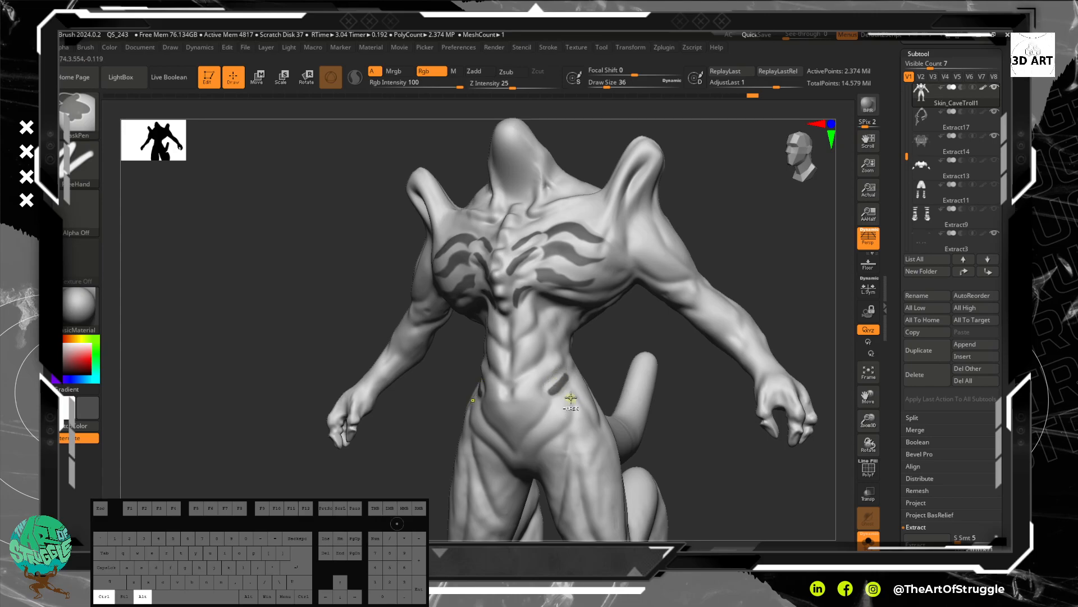
{"action": "mouse_move", "coordinate": [568, 406]}
{"action": "left_mouse_down", "text": "ctrl"}
{"action": "mouse_move", "coordinate": [557, 419]}
{"action": "mouse_move", "coordinate": [574, 391]}
{"action": "left_mouse_up", "text": "ctrl"}
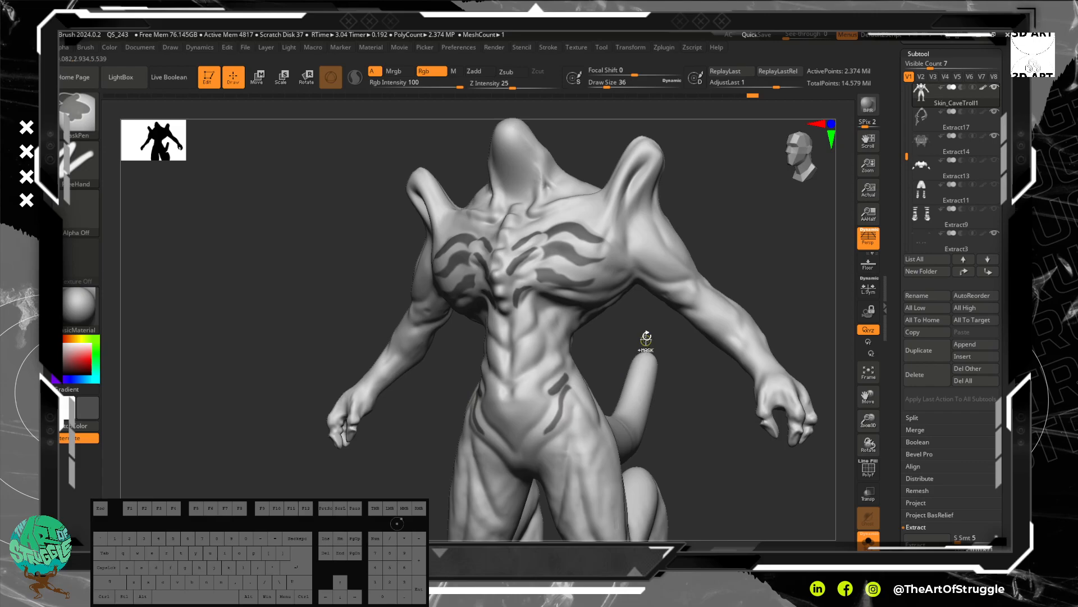
Mask a patch on the outer shoulder at draw size 60 and extend the mask around the whole upper arm.
{"action": "left_click_drag", "start_coordinate": [638, 321], "coordinate": [582, 281], "text": "alt"}
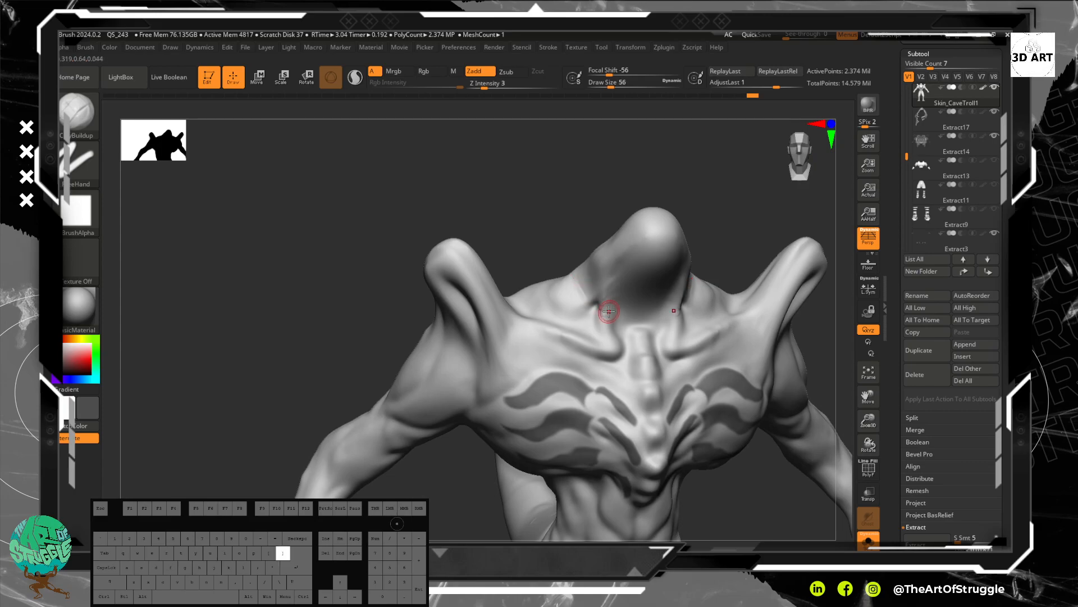
{"action": "left_click_drag", "start_coordinate": [709, 256], "coordinate": [677, 289], "text": "alt"}
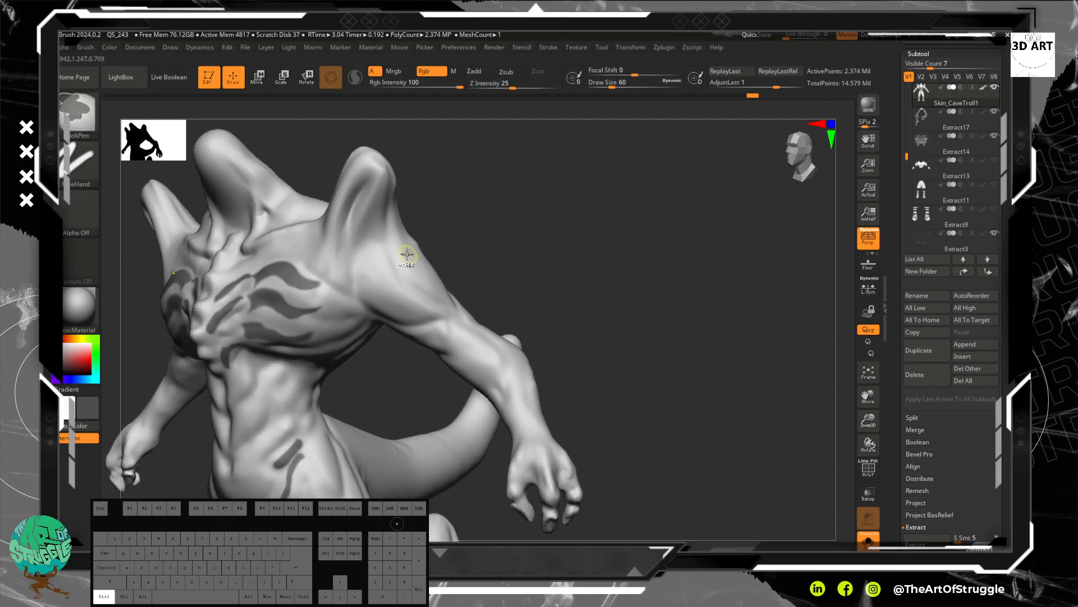
{"action": "right_click_drag", "start_coordinate": [505, 236], "coordinate": [456, 250]}
{"action": "left_click_drag", "start_coordinate": [407, 249], "coordinate": [407, 250], "text": "ctrl"}
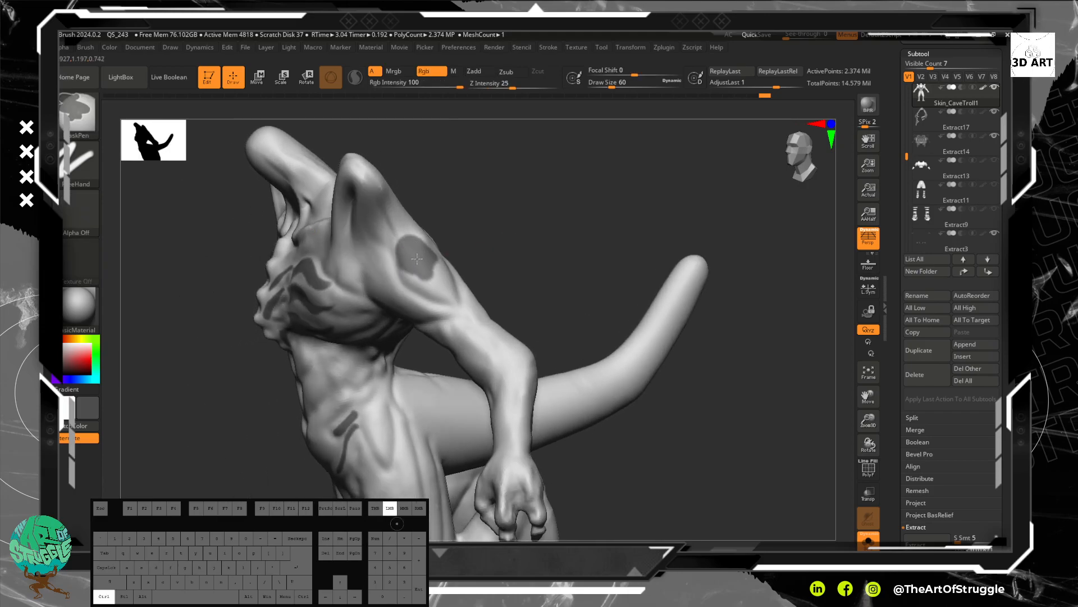
{"action": "right_click_drag", "start_coordinate": [435, 261], "coordinate": [506, 211]}
{"action": "left_click_drag", "start_coordinate": [482, 259], "coordinate": [393, 347], "text": "ctrl"}
{"action": "left_click_drag", "start_coordinate": [489, 274], "coordinate": [409, 347]}
{"action": "left_click_drag", "start_coordinate": [505, 407], "coordinate": [510, 405]}
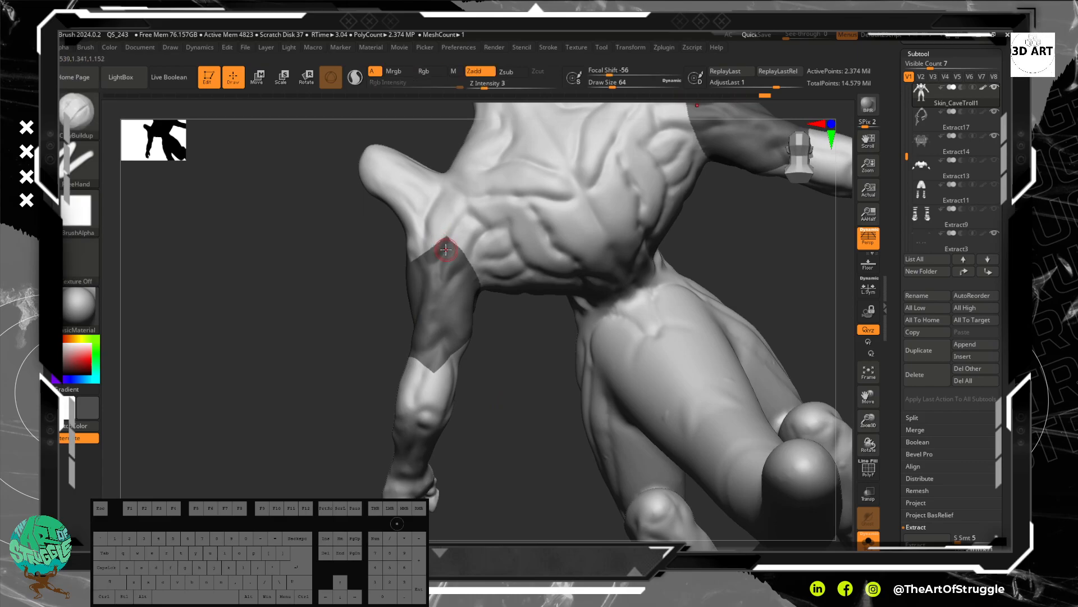
Erase the upper edge of the upper-arm mask around the shoulder into a rounded contour, raising the draw size to 96.
{"action": "mouse_move", "coordinate": [452, 251]}
{"action": "left_mouse_down", "text": "ctrl+alt"}
{"action": "mouse_move", "coordinate": [443, 248]}
{"action": "mouse_move", "coordinate": [447, 273]}
{"action": "mouse_move", "coordinate": [437, 281]}
{"action": "mouse_move", "coordinate": [464, 284]}
{"action": "left_mouse_up", "text": "ctrl+alt"}
{"action": "mouse_move", "coordinate": [495, 363]}
{"action": "left_mouse_down"}
{"action": "mouse_move", "coordinate": [520, 372]}
{"action": "mouse_move", "coordinate": [594, 315]}
{"action": "mouse_move", "coordinate": [550, 317]}
{"action": "left_mouse_up"}
{"action": "left_click_drag", "start_coordinate": [443, 299], "coordinate": [475, 247], "text": "ctrl+alt"}
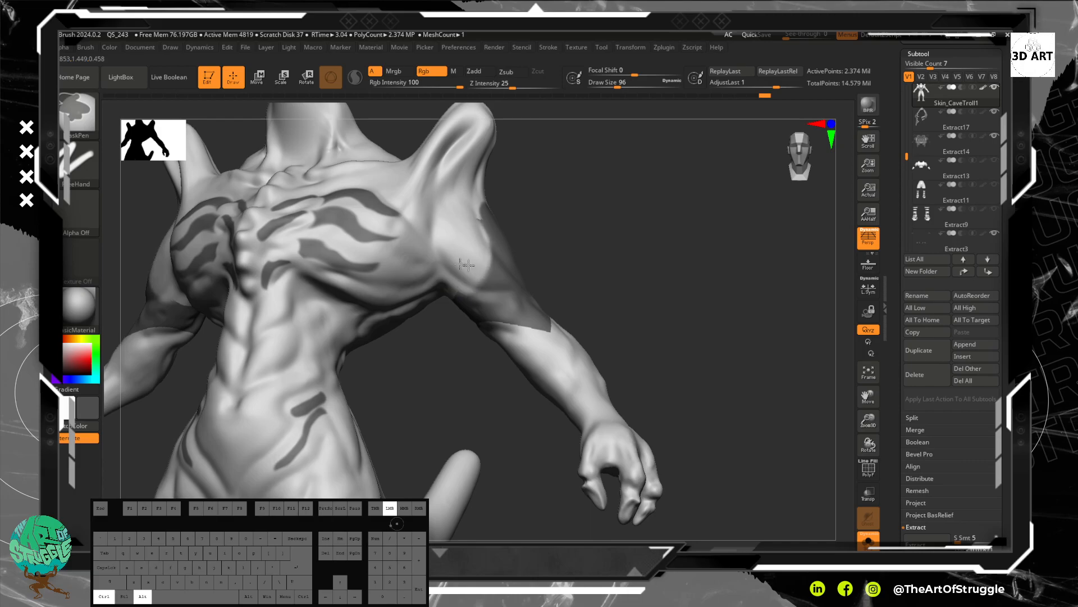
{"action": "mouse_move", "coordinate": [471, 249]}
{"action": "left_mouse_down", "text": "ctrl+alt"}
{"action": "mouse_move", "coordinate": [494, 279]}
{"action": "mouse_move", "coordinate": [584, 212]}
{"action": "mouse_move", "coordinate": [513, 280]}
{"action": "mouse_move", "coordinate": [517, 221]}
{"action": "mouse_move", "coordinate": [528, 246]}
{"action": "mouse_move", "coordinate": [542, 247]}
{"action": "left_mouse_up", "text": "ctrl+alt"}
{"action": "mouse_move", "coordinate": [277, 289]}
{"action": "left_mouse_down"}
{"action": "mouse_move", "coordinate": [285, 325]}
{"action": "mouse_move", "coordinate": [481, 264]}
{"action": "left_mouse_up"}
{"action": "mouse_move", "coordinate": [531, 225]}
{"action": "left_mouse_down", "text": "ctrl+alt"}
{"action": "mouse_move", "coordinate": [514, 243]}
{"action": "mouse_move", "coordinate": [520, 252]}
{"action": "left_mouse_up", "text": "ctrl+alt"}
{"action": "mouse_move", "coordinate": [375, 257]}
{"action": "left_mouse_down"}
{"action": "mouse_move", "coordinate": [469, 225]}
{"action": "mouse_move", "coordinate": [503, 194]}
{"action": "mouse_move", "coordinate": [480, 219]}
{"action": "mouse_move", "coordinate": [488, 225]}
{"action": "mouse_move", "coordinate": [473, 248]}
{"action": "left_mouse_up"}
{"action": "mouse_move", "coordinate": [668, 275]}
{"action": "left_mouse_down"}
{"action": "mouse_move", "coordinate": [596, 294]}
{"action": "mouse_move", "coordinate": [574, 315]}
{"action": "mouse_move", "coordinate": [595, 260]}
{"action": "mouse_move", "coordinate": [644, 272]}
{"action": "left_mouse_up"}
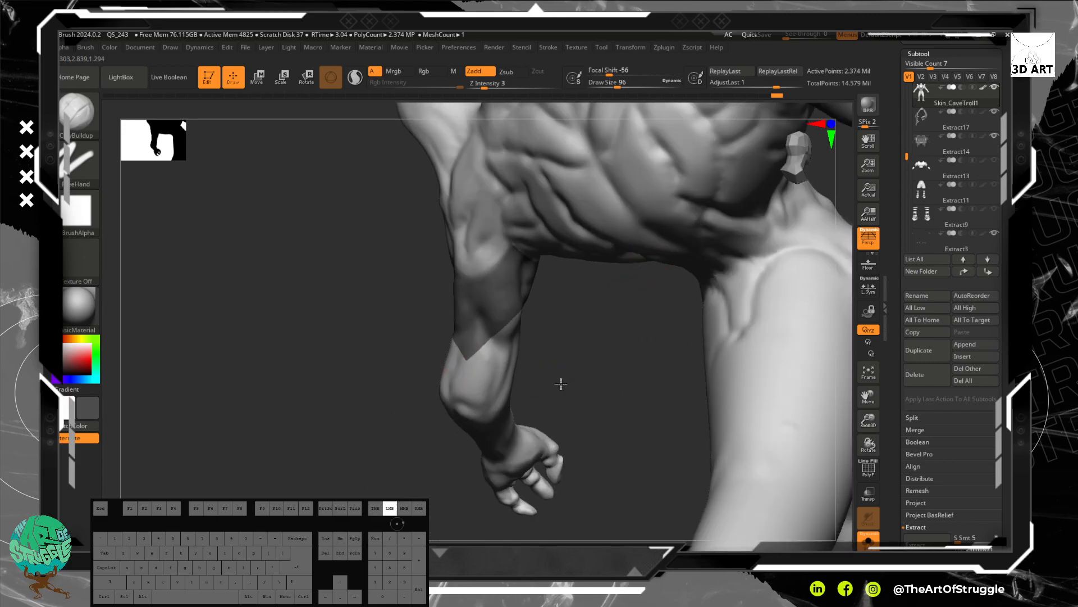
Erase the pointed lower edge of the upper-arm mask above the elbow into a smoother contour around the back of the arm.
{"action": "left_click_drag", "start_coordinate": [559, 384], "coordinate": [539, 381]}
{"action": "left_click_drag", "start_coordinate": [461, 376], "coordinate": [496, 371], "text": "ctrl+alt"}
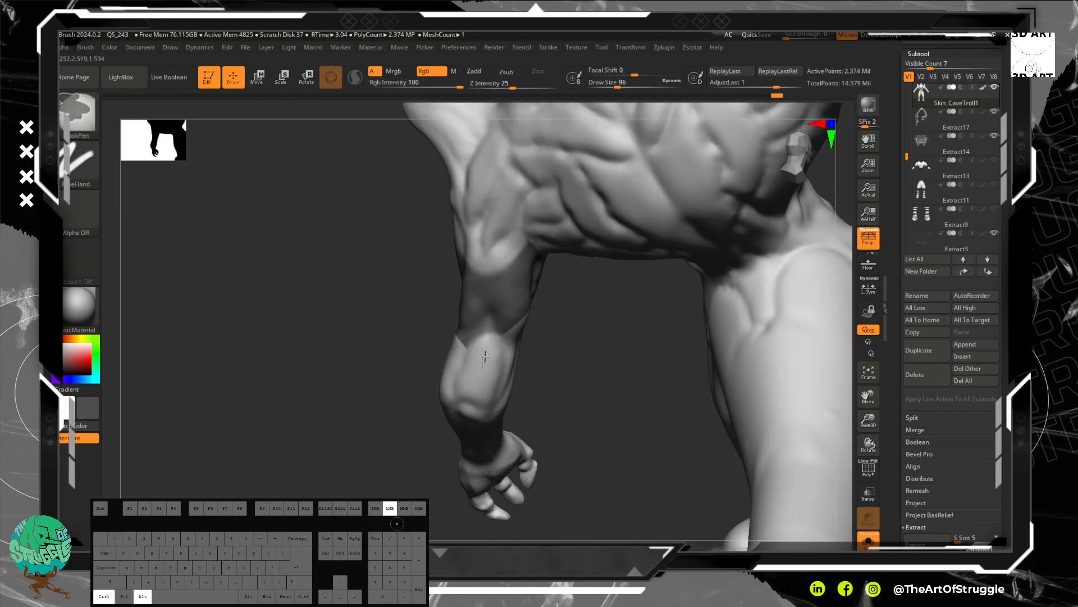
{"action": "left_click_drag", "start_coordinate": [514, 333], "coordinate": [507, 332], "text": "ctrl+alt"}
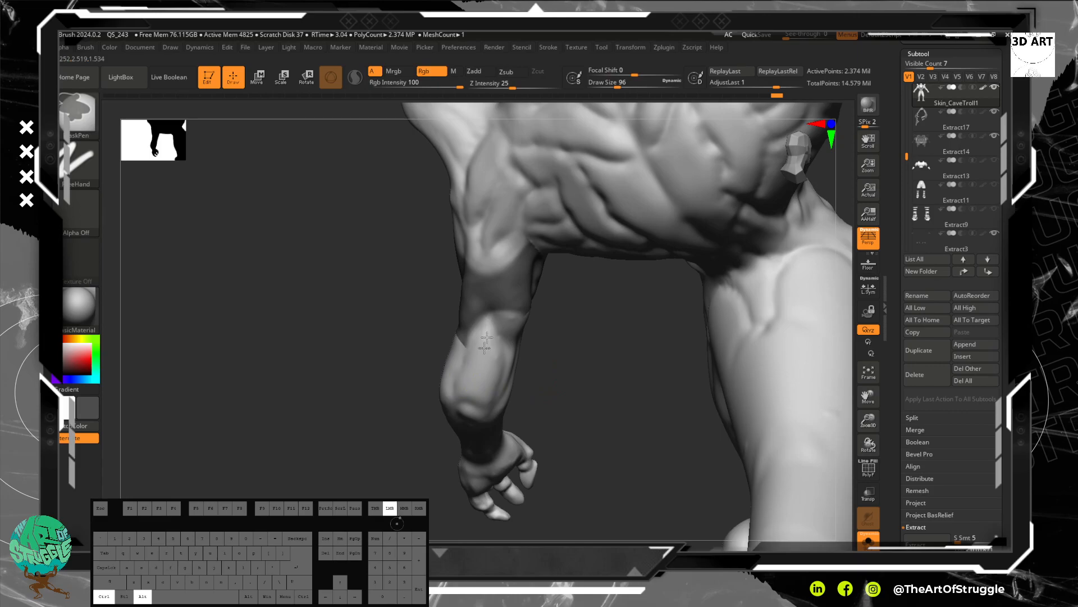
{"action": "mouse_move", "coordinate": [573, 348]}
{"action": "left_mouse_down"}
{"action": "mouse_move", "coordinate": [645, 345]}
{"action": "mouse_move", "coordinate": [404, 342]}
{"action": "mouse_move", "coordinate": [613, 356]}
{"action": "mouse_move", "coordinate": [440, 329]}
{"action": "mouse_move", "coordinate": [483, 334]}
{"action": "mouse_move", "coordinate": [478, 356]}
{"action": "mouse_move", "coordinate": [492, 362]}
{"action": "mouse_move", "coordinate": [450, 365]}
{"action": "left_mouse_up"}
{"action": "mouse_move", "coordinate": [496, 369]}
{"action": "left_mouse_down", "text": "ctrl+alt"}
{"action": "mouse_move", "coordinate": [511, 363]}
{"action": "mouse_move", "coordinate": [472, 372]}
{"action": "mouse_move", "coordinate": [494, 360]}
{"action": "left_mouse_up", "text": "ctrl+alt"}
{"action": "mouse_move", "coordinate": [663, 275]}
{"action": "left_mouse_down"}
{"action": "mouse_move", "coordinate": [368, 490]}
{"action": "mouse_move", "coordinate": [655, 260]}
{"action": "mouse_move", "coordinate": [646, 270]}
{"action": "left_mouse_up"}
{"action": "mouse_move", "coordinate": [450, 431]}
{"action": "left_mouse_down", "text": "ctrl+alt"}
{"action": "mouse_move", "coordinate": [414, 409]}
{"action": "mouse_move", "coordinate": [299, 410]}
{"action": "mouse_move", "coordinate": [392, 414]}
{"action": "mouse_move", "coordinate": [361, 380]}
{"action": "mouse_move", "coordinate": [313, 414]}
{"action": "mouse_move", "coordinate": [556, 217]}
{"action": "mouse_move", "coordinate": [643, 221]}
{"action": "mouse_move", "coordinate": [643, 256]}
{"action": "mouse_move", "coordinate": [547, 393]}
{"action": "mouse_move", "coordinate": [561, 370]}
{"action": "mouse_move", "coordinate": [561, 273]}
{"action": "mouse_move", "coordinate": [433, 361]}
{"action": "mouse_move", "coordinate": [405, 362]}
{"action": "mouse_move", "coordinate": [397, 445]}
{"action": "left_mouse_up", "text": "ctrl+alt"}
{"action": "left_click_drag", "start_coordinate": [482, 336], "coordinate": [356, 447], "text": "ctrl+alt"}
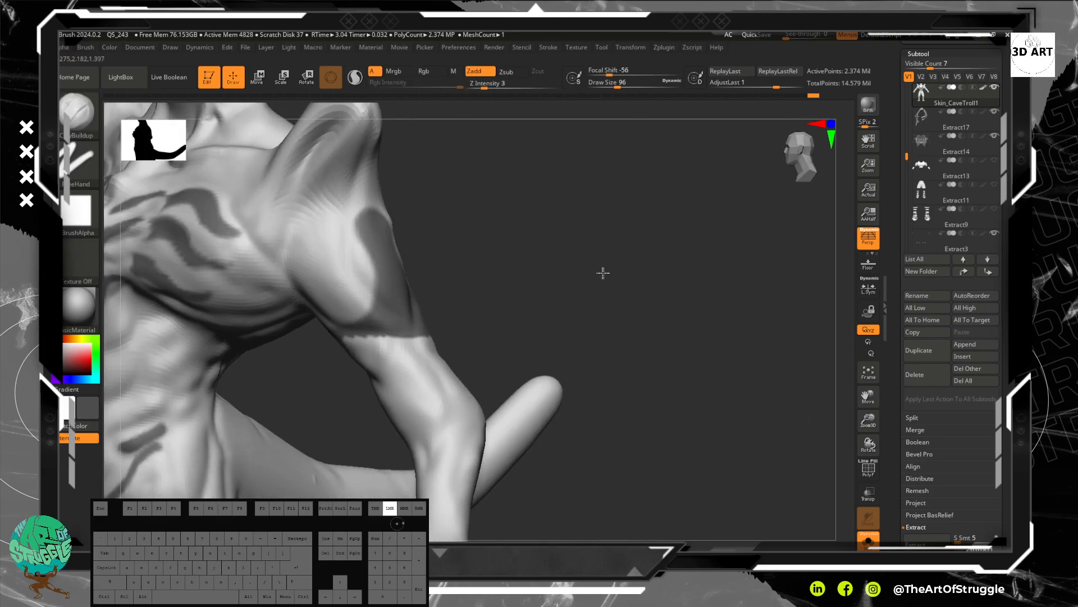
Undo the last upper-arm mask stroke and mask a rounded patch on the front of the upper arm, lowering the draw size to 76.
{"action": "left_click_drag", "start_coordinate": [602, 273], "coordinate": [556, 318]}
{"action": "key", "text": "ctrl+z"}
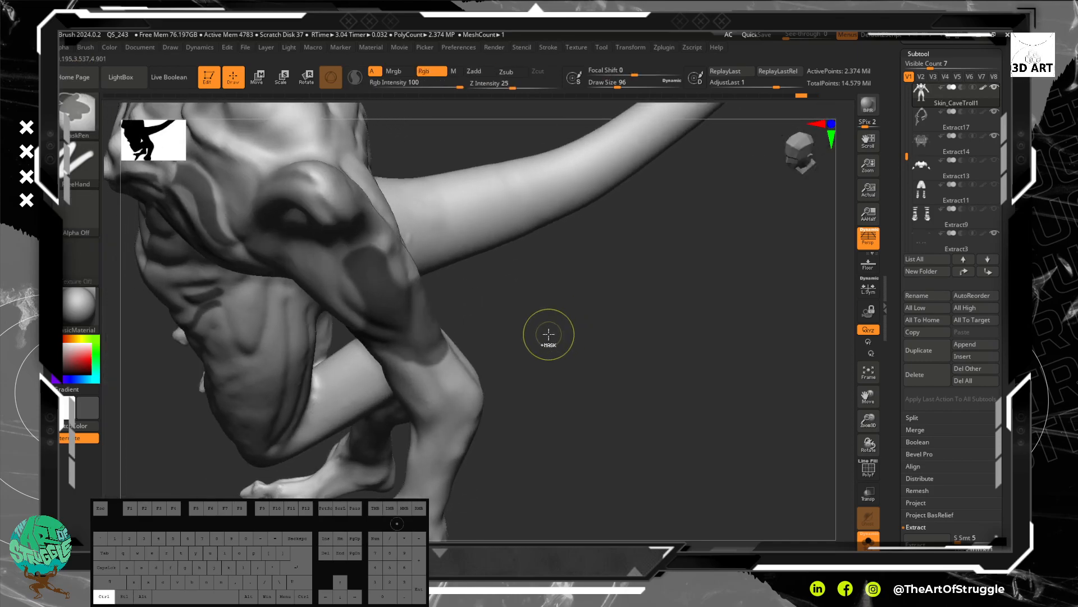
{"action": "left_click_drag", "start_coordinate": [511, 365], "coordinate": [575, 349]}
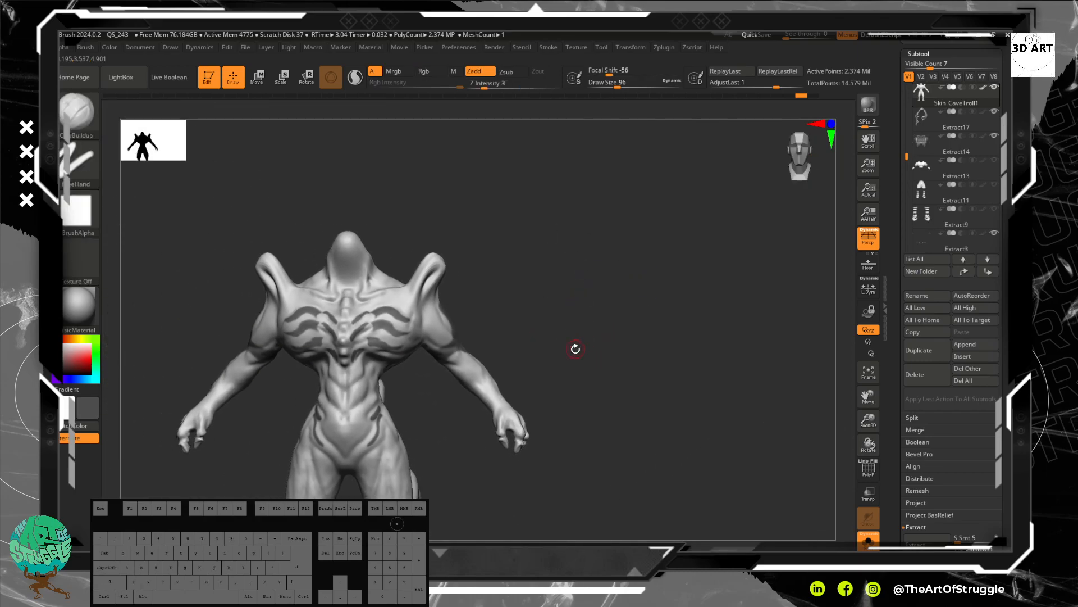
{"action": "left_click_drag", "start_coordinate": [575, 341], "coordinate": [590, 361], "text": "alt"}
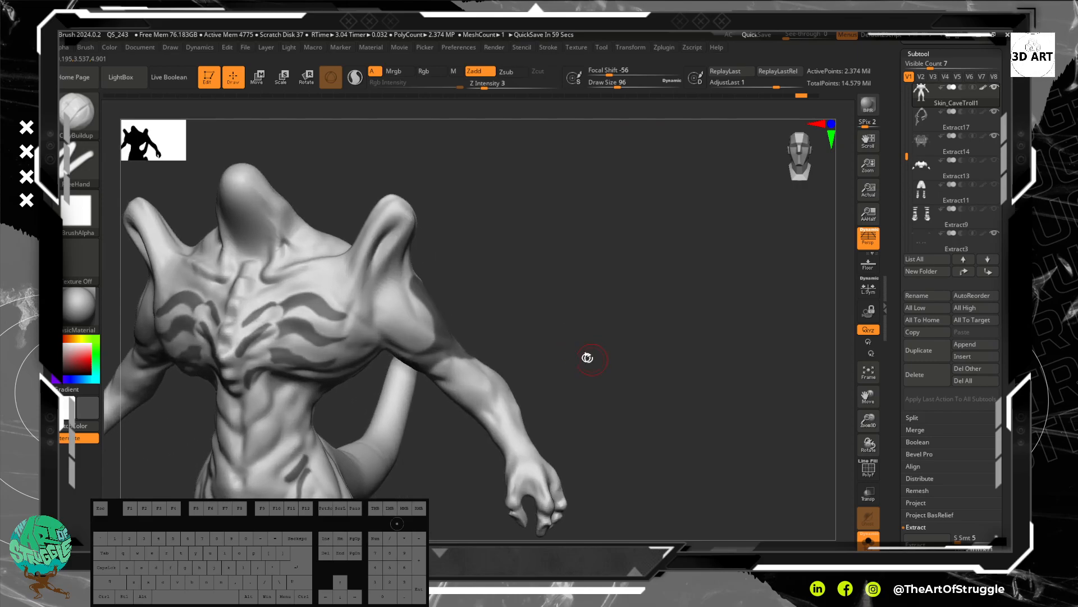
{"action": "mouse_move", "coordinate": [402, 354]}
{"action": "left_mouse_down", "text": "ctrl"}
{"action": "mouse_move", "coordinate": [430, 337]}
{"action": "mouse_move", "coordinate": [416, 338]}
{"action": "left_mouse_up", "text": "ctrl"}
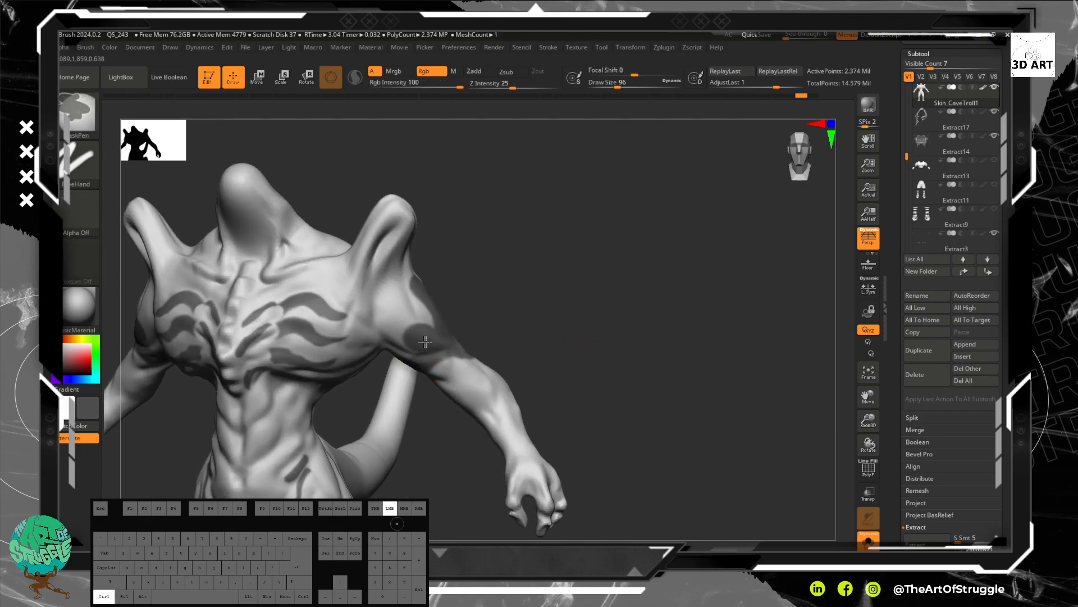
{"action": "mouse_move", "coordinate": [505, 292]}
{"action": "left_mouse_down"}
{"action": "mouse_move", "coordinate": [558, 301]}
{"action": "mouse_move", "coordinate": [450, 320]}
{"action": "mouse_move", "coordinate": [520, 321]}
{"action": "left_mouse_up"}
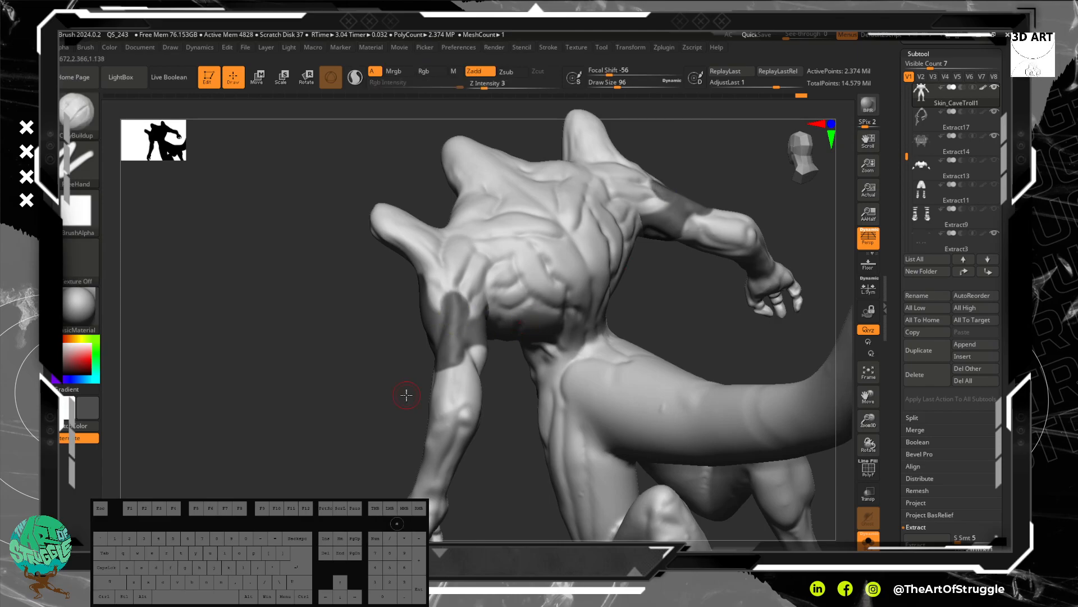
{"action": "mouse_move", "coordinate": [402, 388]}
{"action": "left_mouse_down"}
{"action": "mouse_move", "coordinate": [354, 373]}
{"action": "mouse_move", "coordinate": [330, 380]}
{"action": "mouse_move", "coordinate": [392, 360]}
{"action": "mouse_move", "coordinate": [431, 385]}
{"action": "mouse_move", "coordinate": [457, 361]}
{"action": "mouse_move", "coordinate": [466, 367]}
{"action": "mouse_move", "coordinate": [452, 370]}
{"action": "left_mouse_up"}
{"action": "mouse_move", "coordinate": [510, 305]}
{"action": "left_mouse_down"}
{"action": "mouse_move", "coordinate": [530, 287]}
{"action": "mouse_move", "coordinate": [642, 265]}
{"action": "mouse_move", "coordinate": [720, 226]}
{"action": "mouse_move", "coordinate": [851, 331]}
{"action": "left_mouse_up"}
{"action": "key", "text": "ctrl"}
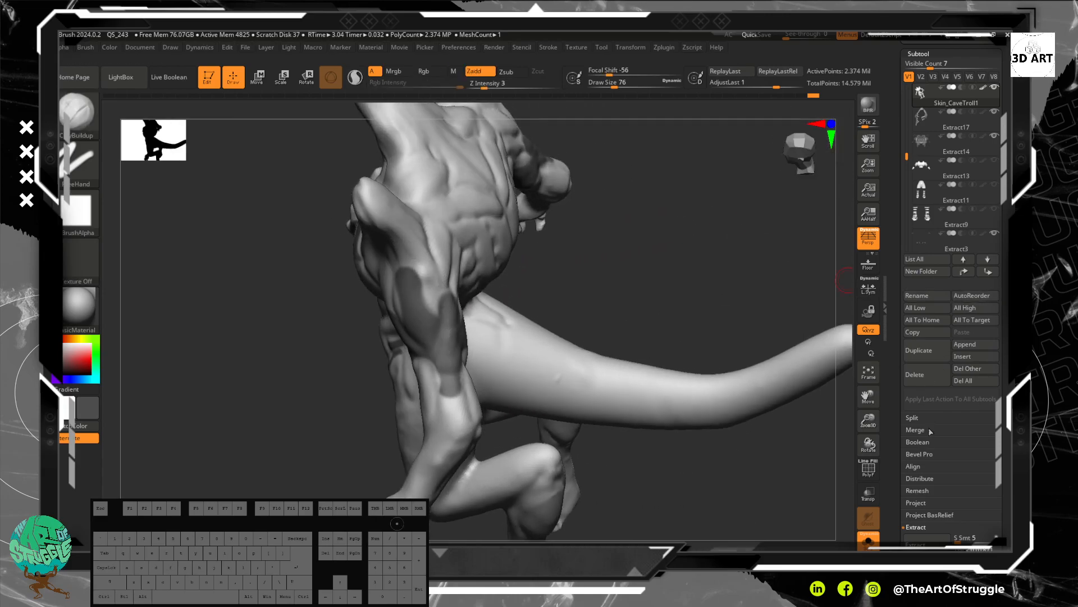
Extract the masked stripes and arm shapes at thickness 0.01871, accept them as a new subtool, and turn Solo off.
{"action": "scroll", "coordinate": [1007, 493], "scroll_direction": "down", "scroll_amount": 2}
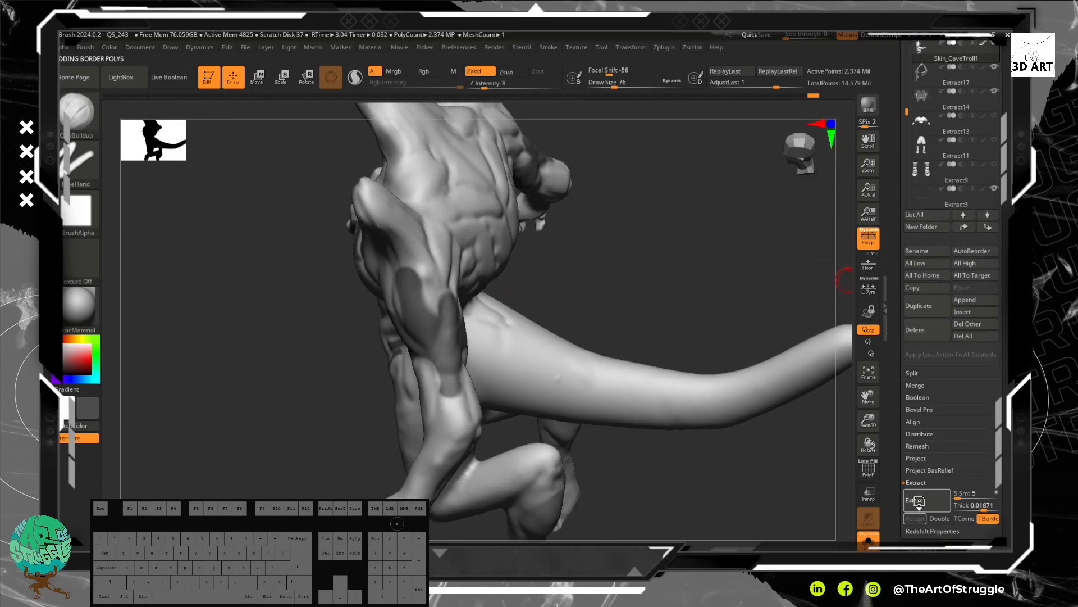
{"action": "left_click", "coordinate": [916, 499]}
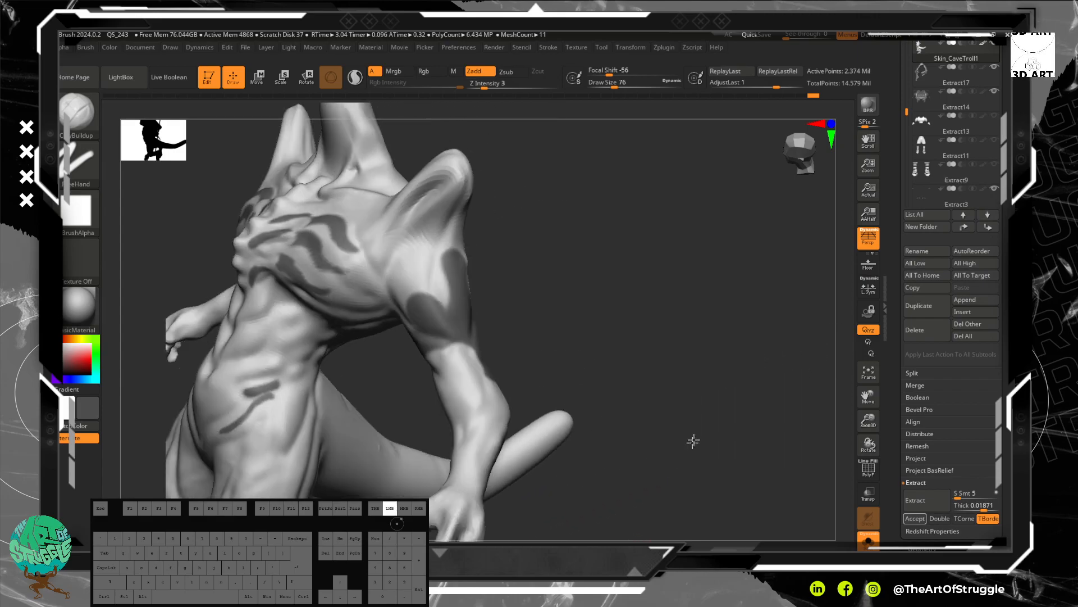
{"action": "left_click_drag", "start_coordinate": [698, 440], "coordinate": [842, 404]}
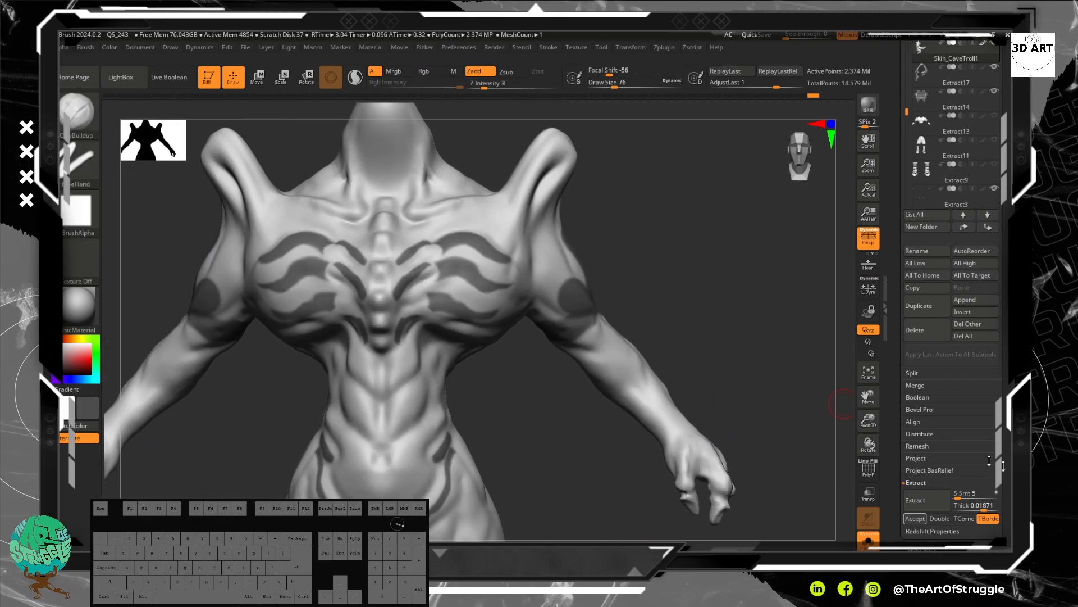
{"action": "left_click", "coordinate": [917, 498]}
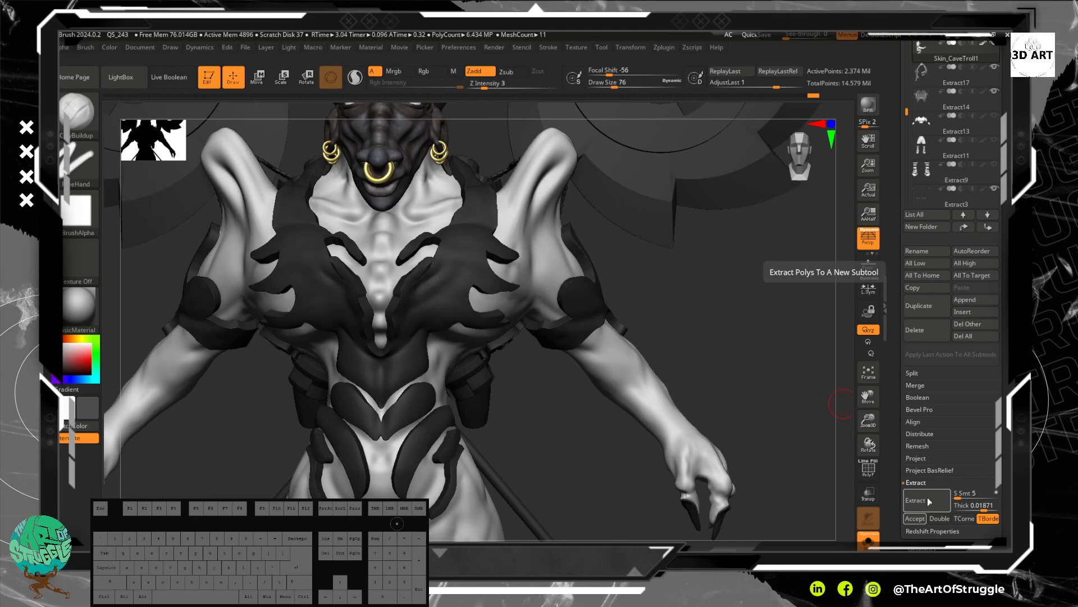
{"action": "left_click", "coordinate": [916, 519]}
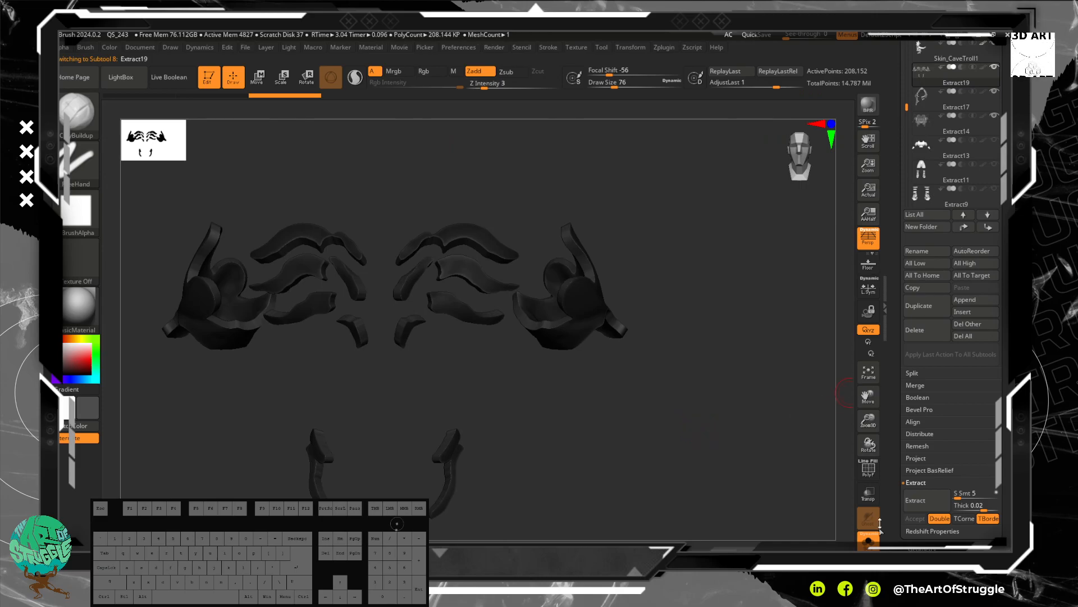
{"action": "left_click", "coordinate": [868, 541]}
Switch to the Move brush at draw size 200 and adjust the extracted stripes over the chest armour.
{"action": "left_click_drag", "start_coordinate": [729, 389], "coordinate": [781, 389], "text": "alt"}
{"action": "mouse_move", "coordinate": [754, 373]}
{"action": "left_mouse_down", "text": "alt"}
{"action": "mouse_move", "coordinate": [734, 363]}
{"action": "mouse_move", "coordinate": [744, 372]}
{"action": "left_mouse_up", "text": "alt"}
{"action": "left_click_drag", "start_coordinate": [702, 272], "coordinate": [652, 293]}
{"action": "key", "text": "b"}
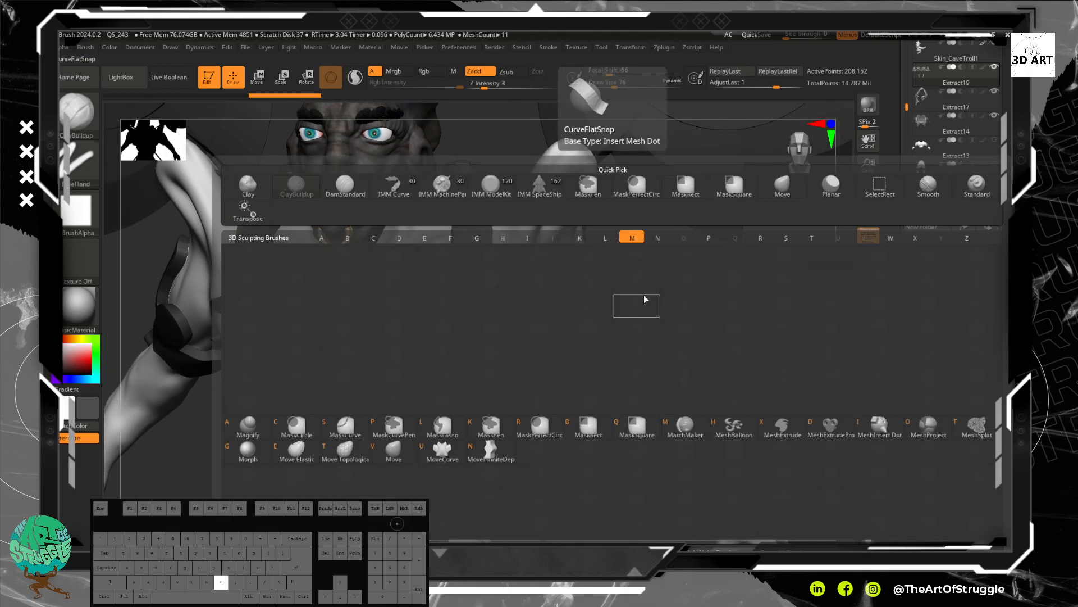
{"action": "key", "text": "m"}
{"action": "key", "text": "v"}
{"action": "key", "text": "bracketright"}
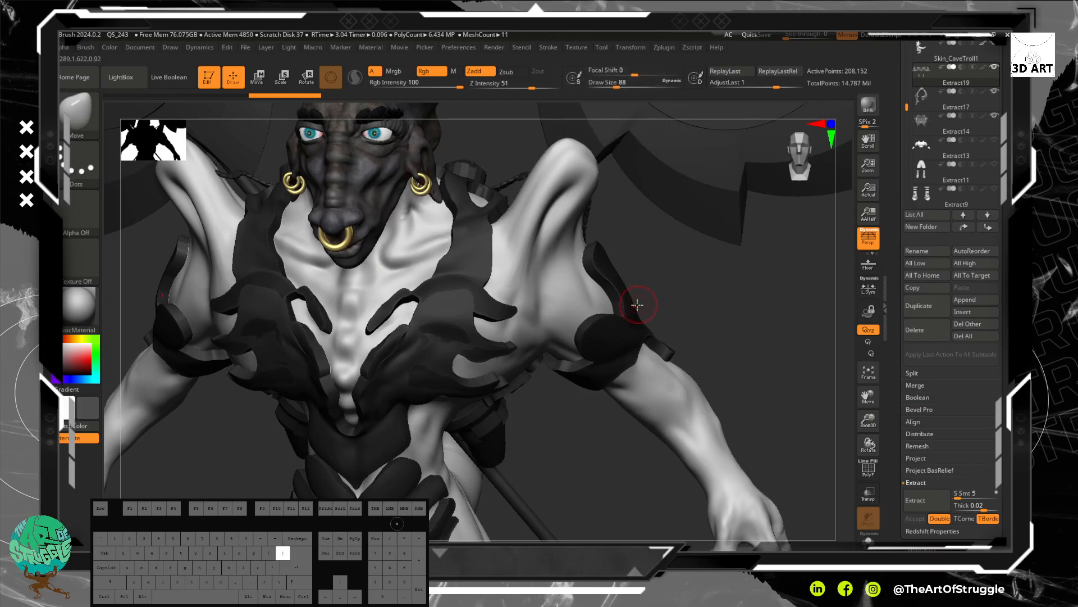
{"action": "key", "text": "bracketright"}
{"action": "key", "text": "bracketright"}
{"action": "key", "text": "bracketright"}
{"action": "left_click_drag", "start_coordinate": [724, 318], "coordinate": [593, 313]}
{"action": "left_click_drag", "start_coordinate": [307, 325], "coordinate": [372, 321]}
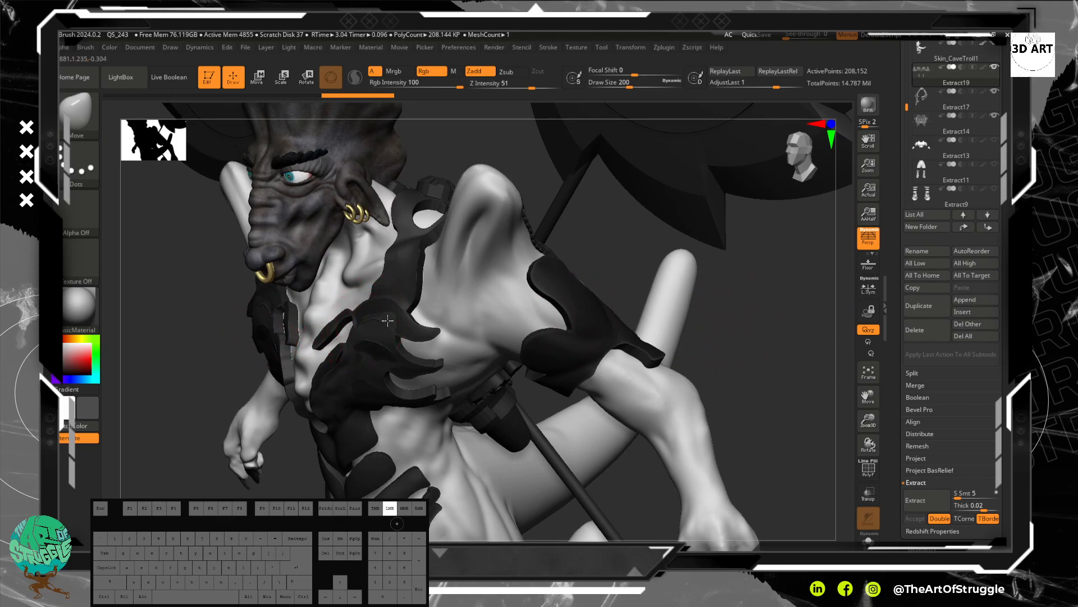
Lift the upper chest stripe clear of the chest armour and smooth the stripes around it.
{"action": "key", "text": "ctrl+shift"}
{"action": "left_click_drag", "start_coordinate": [622, 252], "coordinate": [631, 242]}
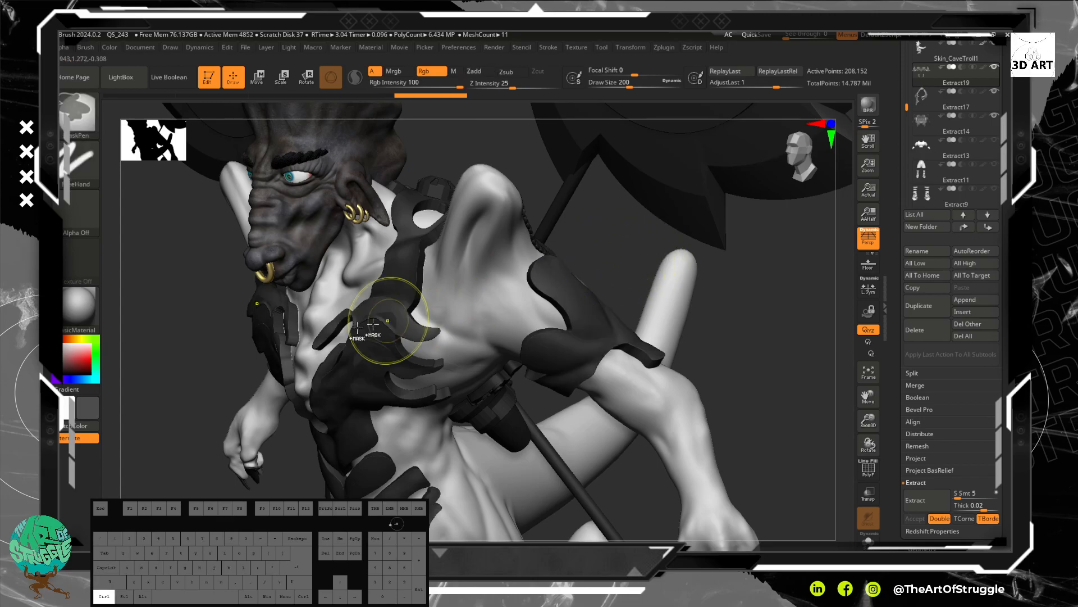
{"action": "left_click", "coordinate": [368, 325], "text": "ctrl"}
{"action": "left_click_drag", "start_coordinate": [381, 320], "coordinate": [387, 314]}
{"action": "left_click_drag", "start_coordinate": [349, 324], "coordinate": [353, 340], "text": "shift"}
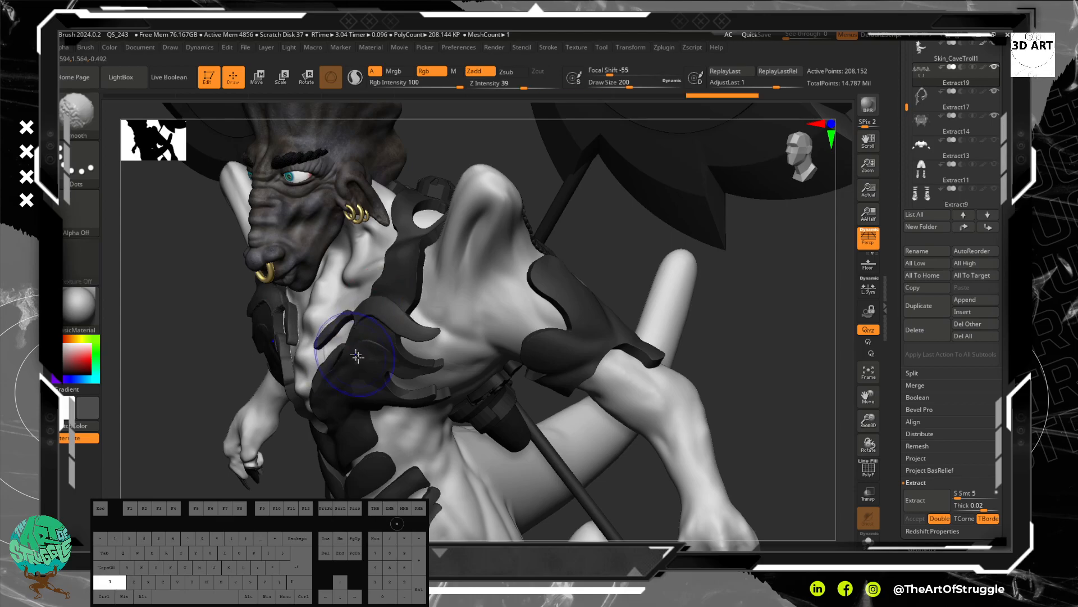
{"action": "left_click", "coordinate": [181, 393]}
{"action": "left_click_drag", "start_coordinate": [181, 394], "coordinate": [242, 376]}
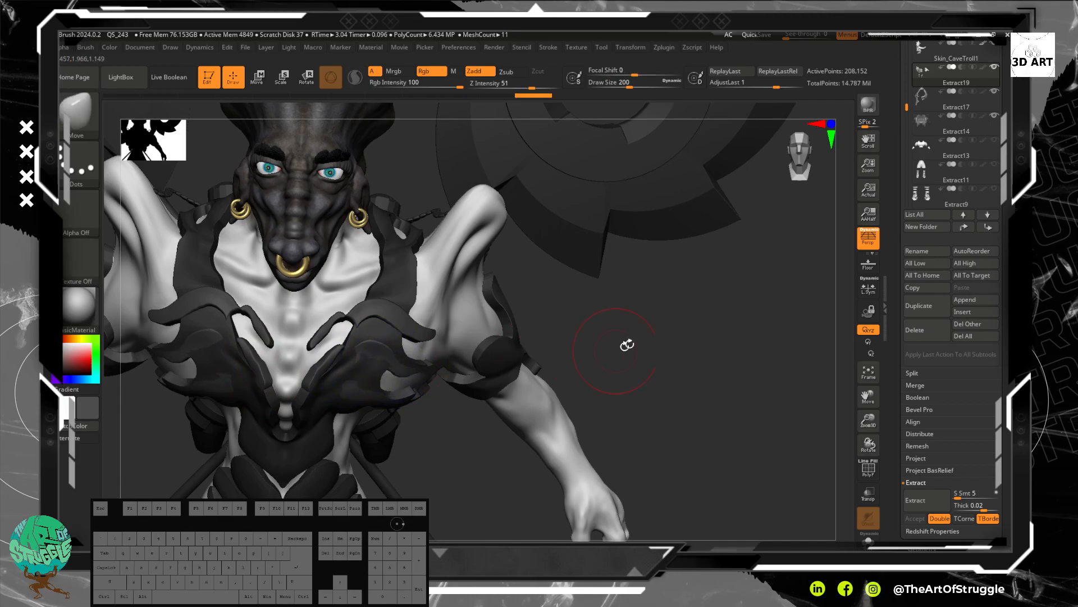
{"action": "left_click_drag", "start_coordinate": [621, 349], "coordinate": [460, 315]}
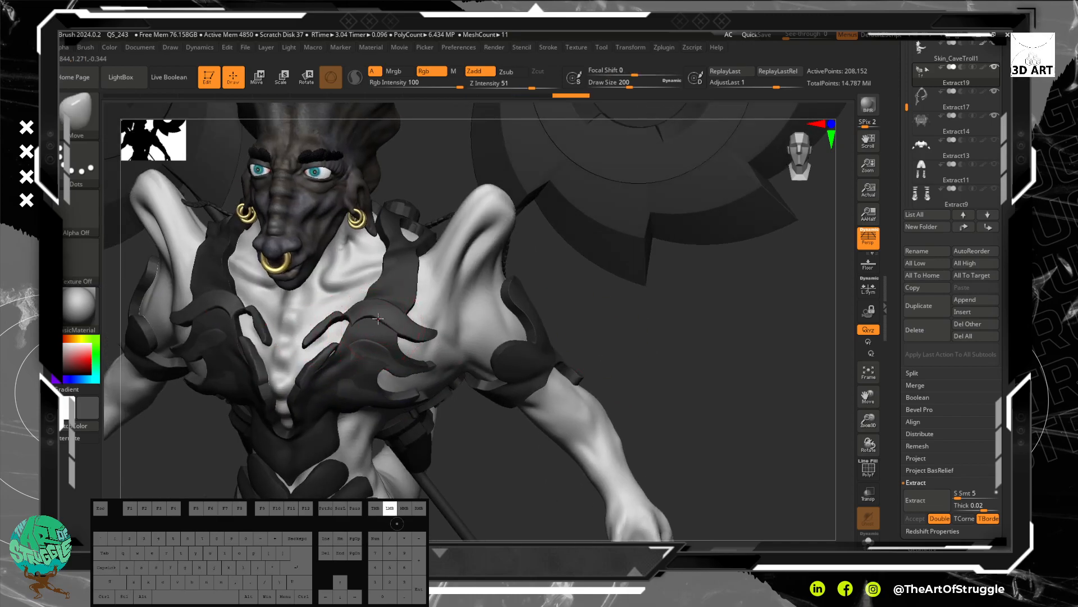
{"action": "left_click_drag", "start_coordinate": [609, 337], "coordinate": [418, 285]}
Unhide the bodysuit and forearm cuff subtools around the armour.
{"action": "left_click", "coordinate": [416, 284], "text": "alt"}
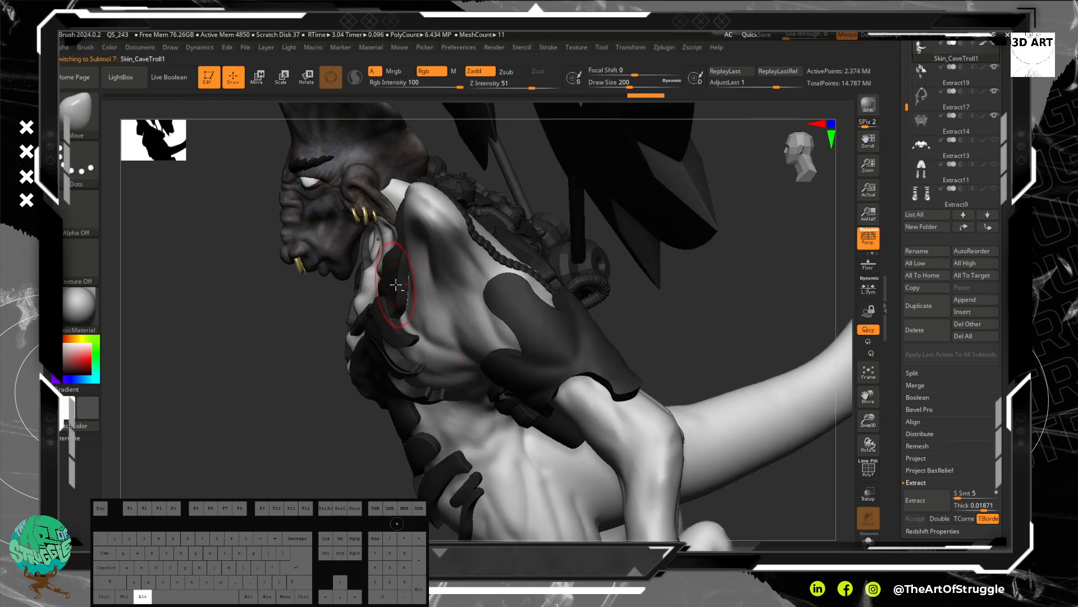
{"action": "mouse_move", "coordinate": [987, 169]}
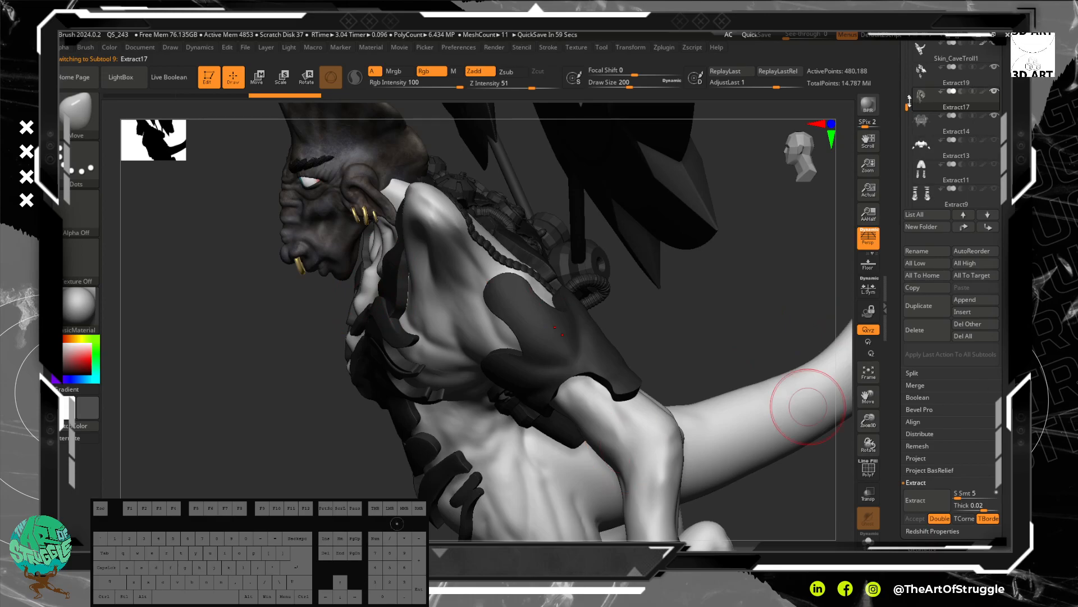
{"action": "left_click", "coordinate": [993, 139]}
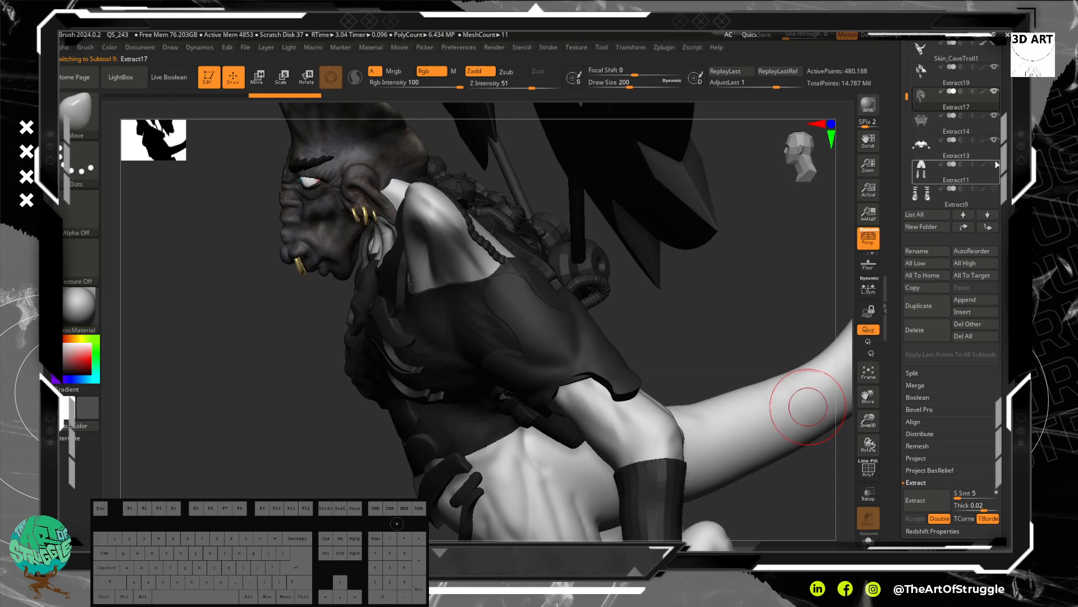
{"action": "left_click_drag", "start_coordinate": [651, 291], "coordinate": [772, 334]}
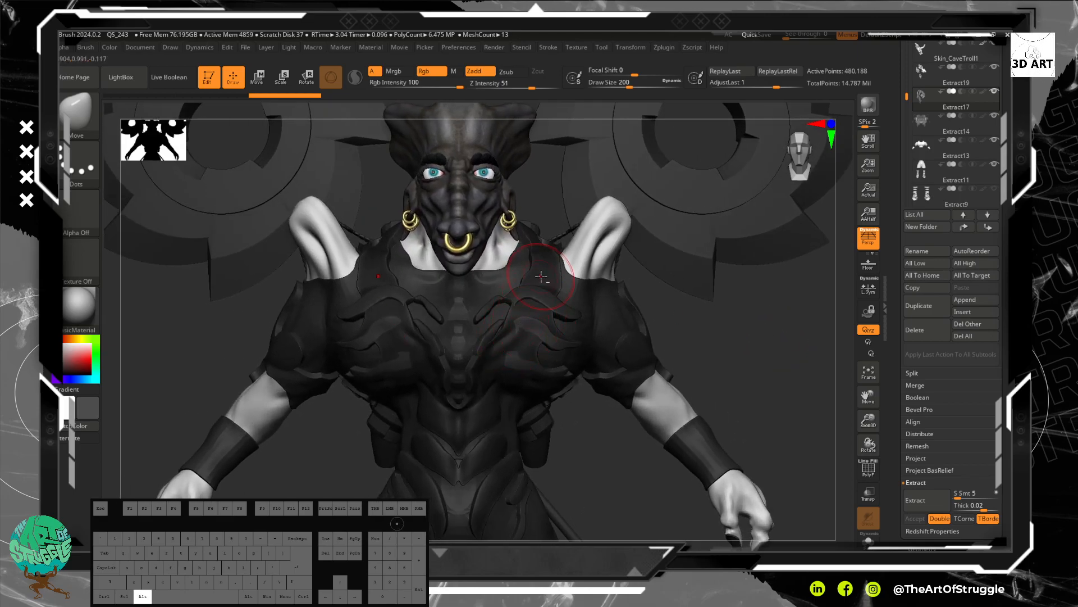
Change the armour's display colour to light grey and make the chest armour the active subtool.
{"action": "left_click", "coordinate": [716, 301], "text": "ctrl"}
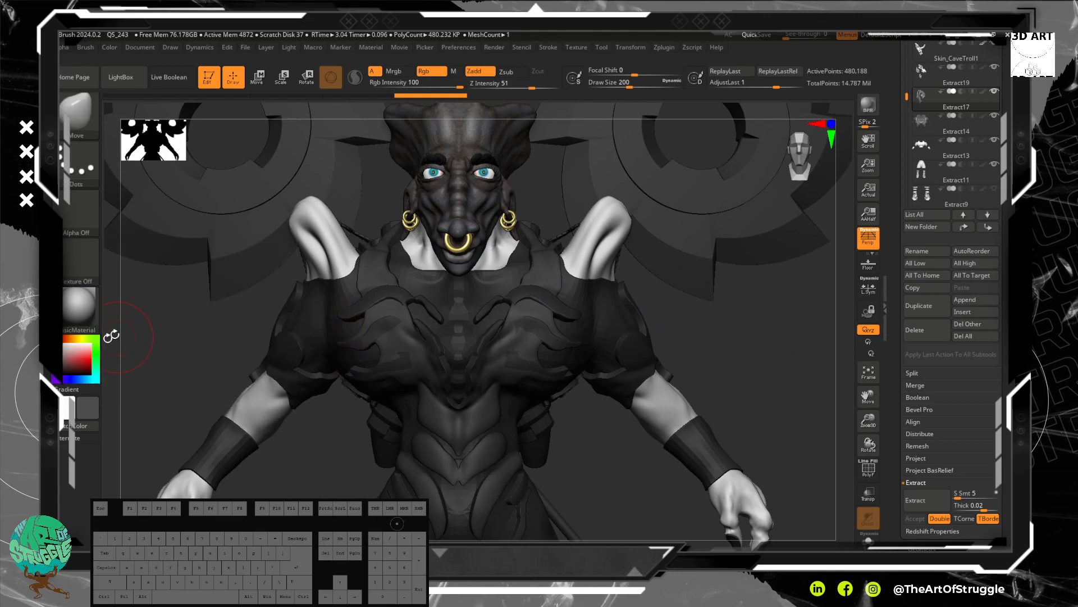
{"action": "left_click_drag", "start_coordinate": [76, 357], "coordinate": [63, 349]}
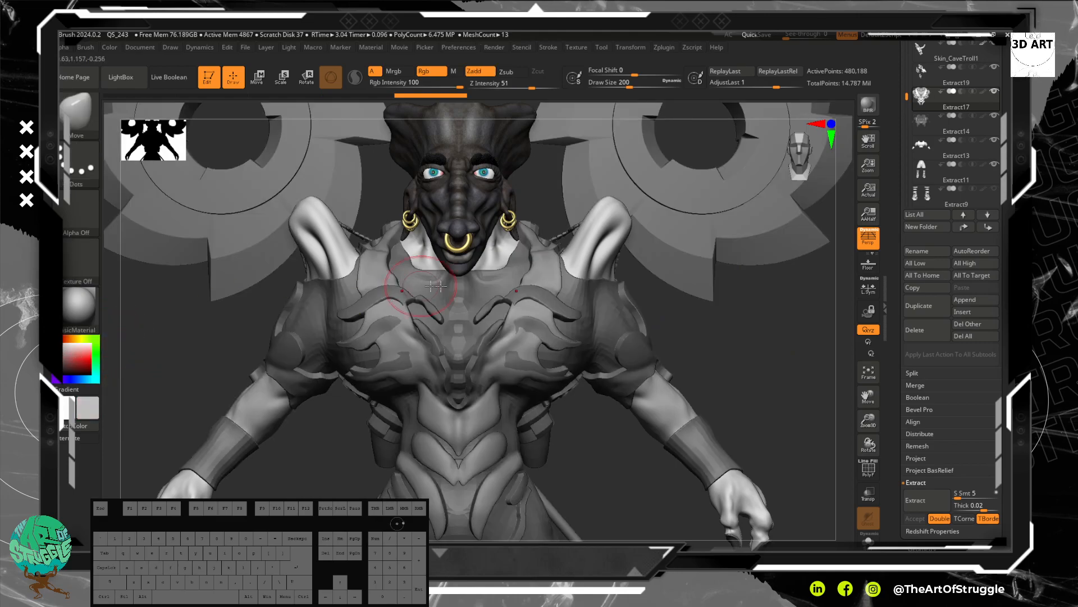
{"action": "left_click", "coordinate": [549, 273], "text": "alt"}
{"action": "left_click", "coordinate": [549, 274]}
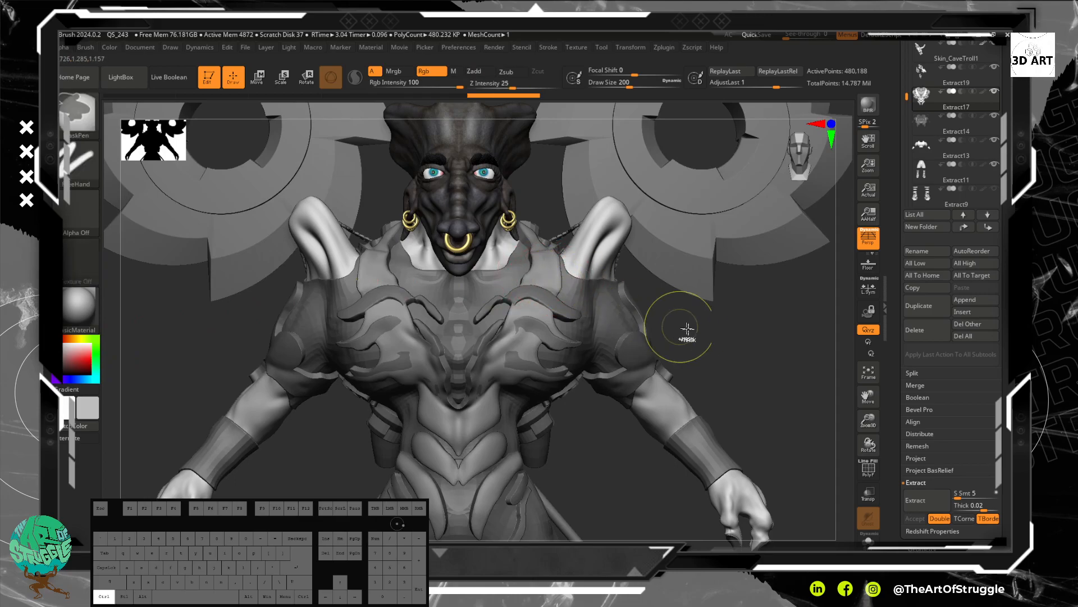
{"action": "left_click_drag", "start_coordinate": [685, 301], "coordinate": [445, 214], "text": "alt"}
{"action": "key", "text": "ctrl"}
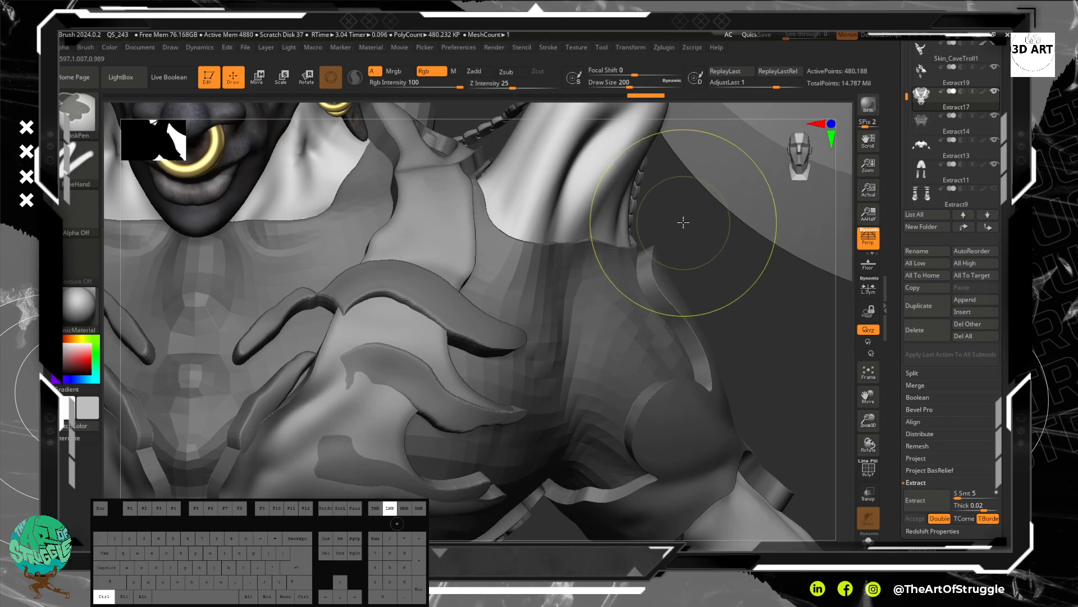
Reshape the chest armour beneath the pectoral stripes with the Move brush, working from the front and the side.
{"action": "mouse_move", "coordinate": [752, 284]}
{"action": "left_mouse_down", "text": "alt"}
{"action": "mouse_move", "coordinate": [683, 163]}
{"action": "mouse_move", "coordinate": [674, 207]}
{"action": "left_mouse_up", "text": "alt"}
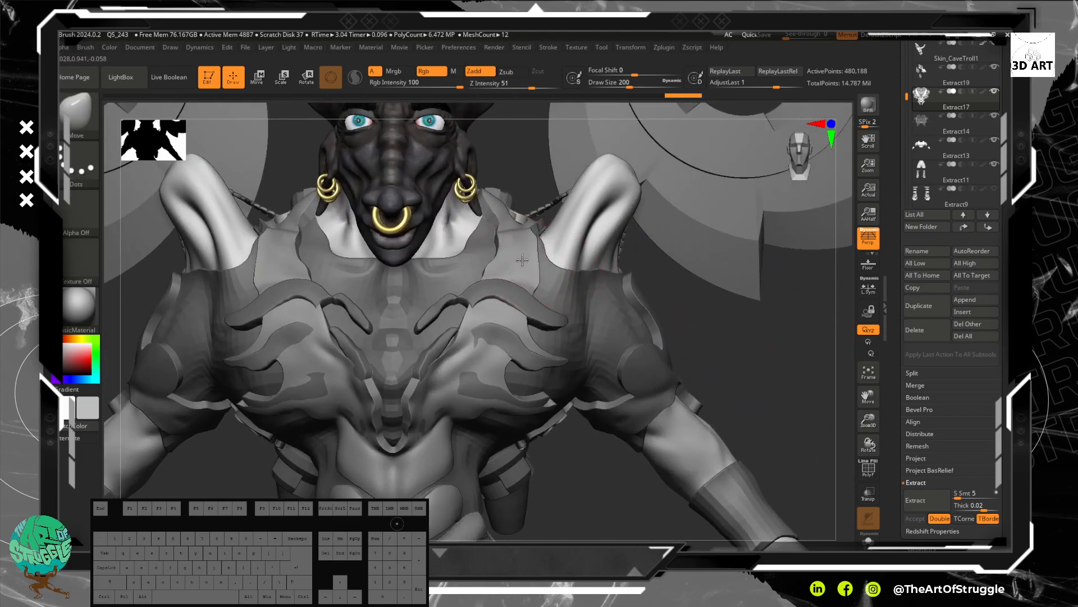
{"action": "left_click_drag", "start_coordinate": [521, 282], "coordinate": [460, 294]}
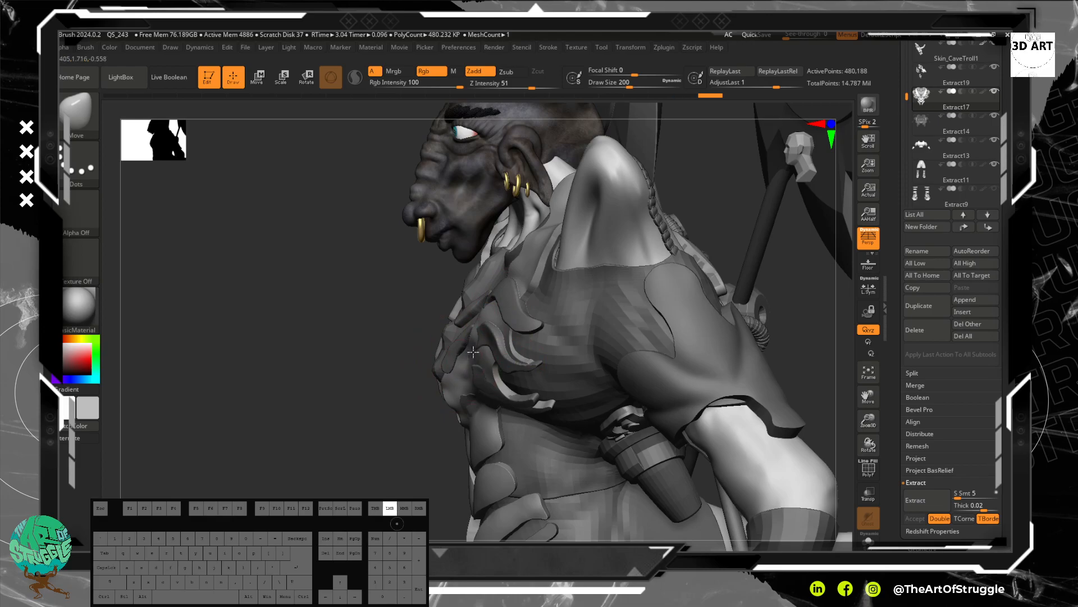
{"action": "left_click_drag", "start_coordinate": [363, 368], "coordinate": [486, 348]}
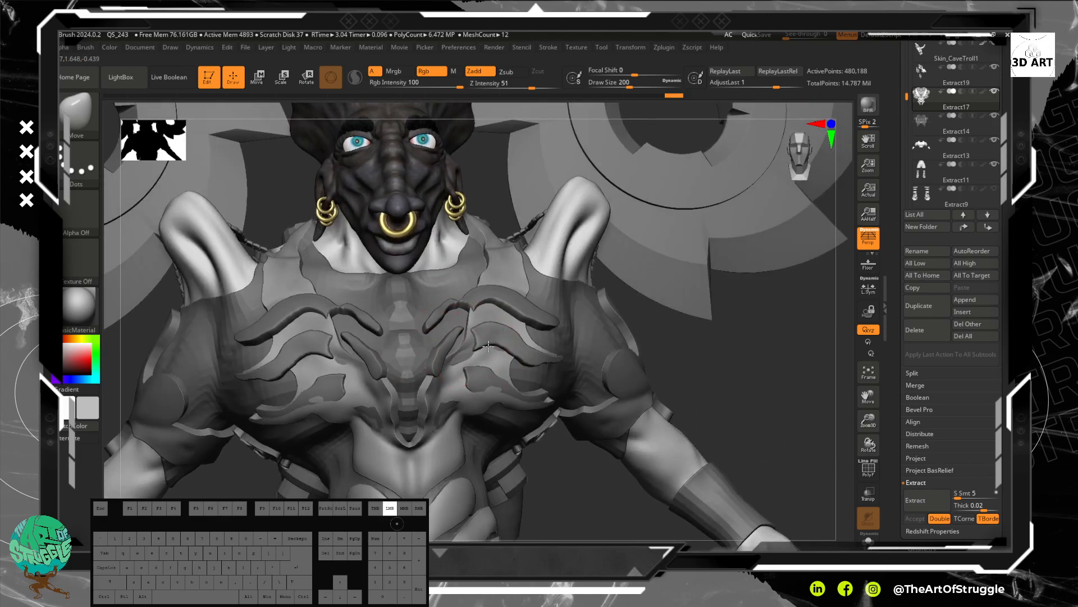
{"action": "left_click_drag", "start_coordinate": [744, 297], "coordinate": [645, 304]}
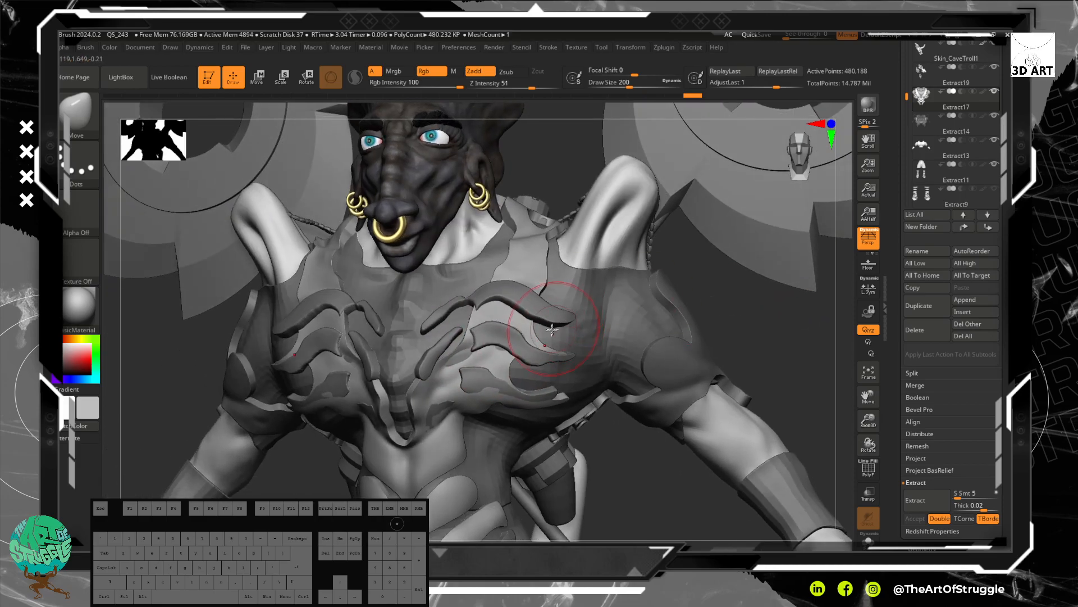
{"action": "left_click_drag", "start_coordinate": [793, 310], "coordinate": [525, 335]}
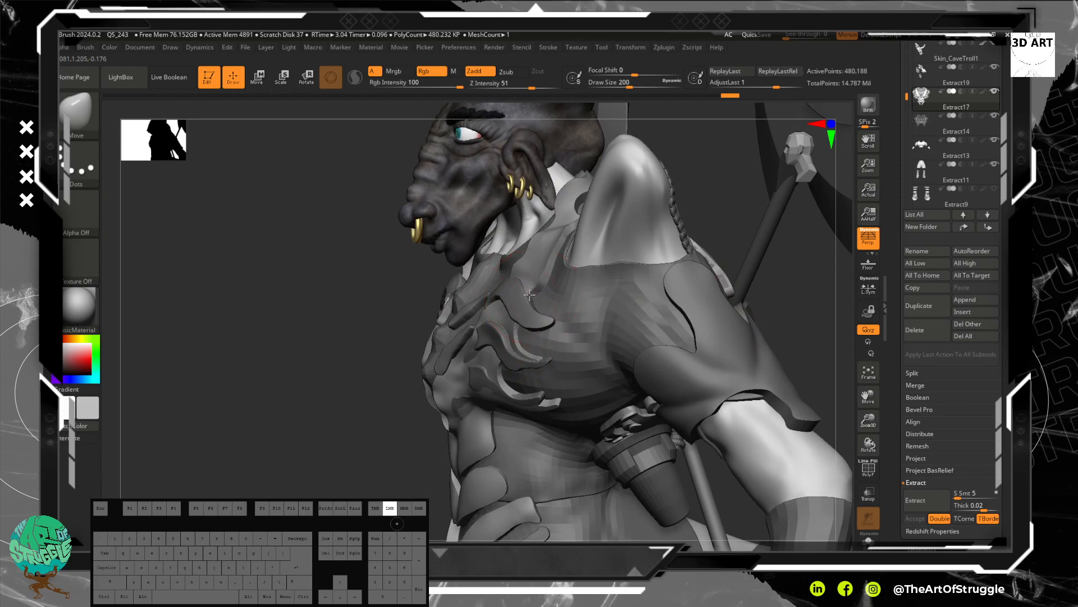
{"action": "mouse_move", "coordinate": [363, 355]}
{"action": "left_mouse_down"}
{"action": "mouse_move", "coordinate": [284, 366]}
{"action": "mouse_move", "coordinate": [398, 385]}
{"action": "left_mouse_up"}
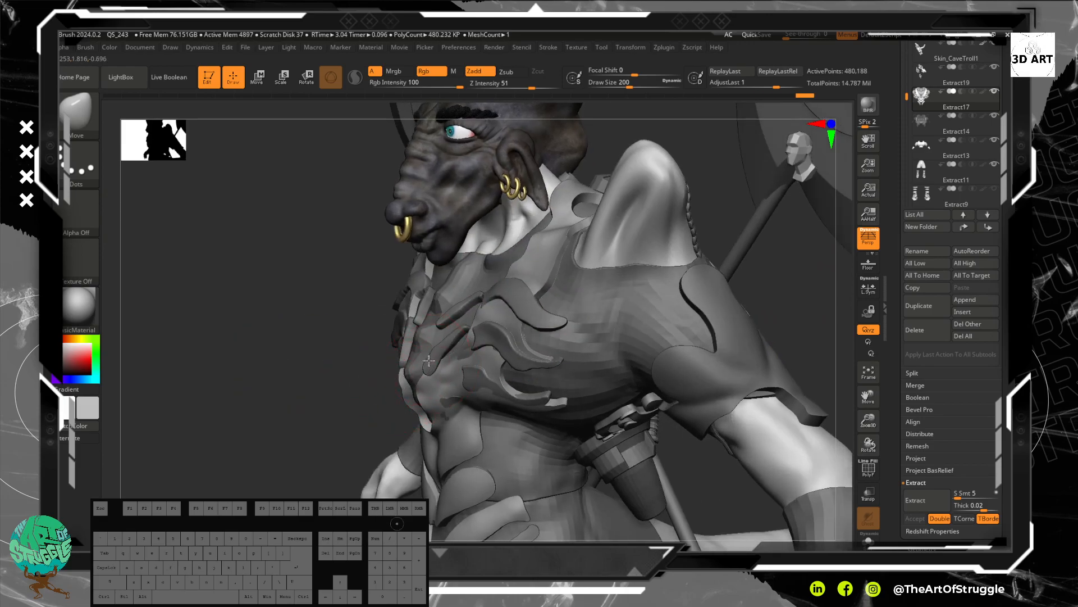
{"action": "left_click_drag", "start_coordinate": [460, 350], "coordinate": [456, 337]}
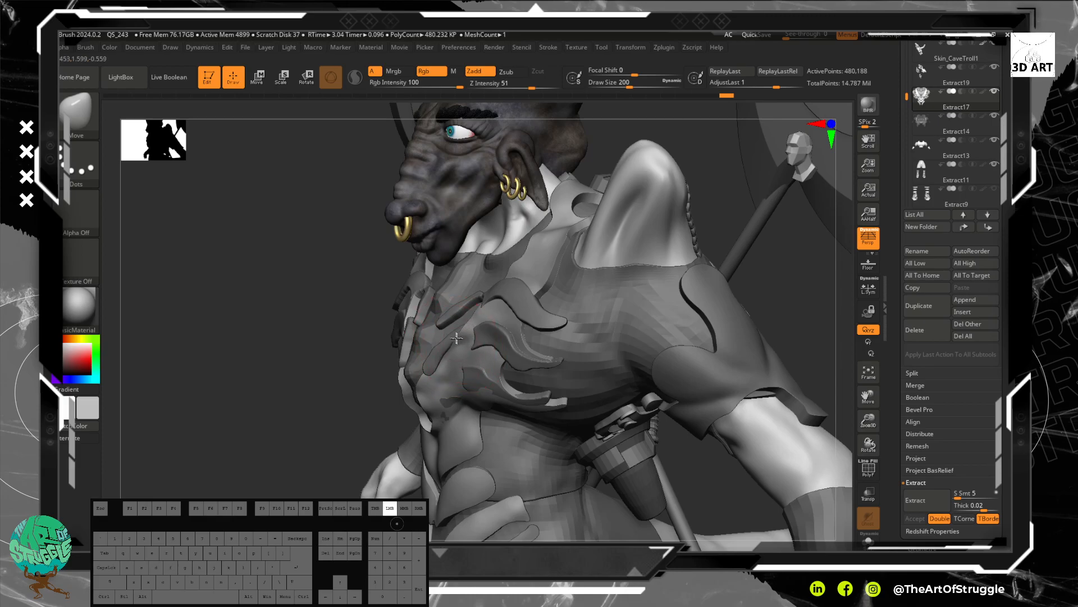
{"action": "mouse_move", "coordinate": [320, 365]}
{"action": "left_mouse_down"}
{"action": "mouse_move", "coordinate": [277, 340]}
{"action": "mouse_move", "coordinate": [432, 395]}
{"action": "mouse_move", "coordinate": [460, 396]}
{"action": "mouse_move", "coordinate": [468, 376]}
{"action": "mouse_move", "coordinate": [482, 383]}
{"action": "left_mouse_up"}
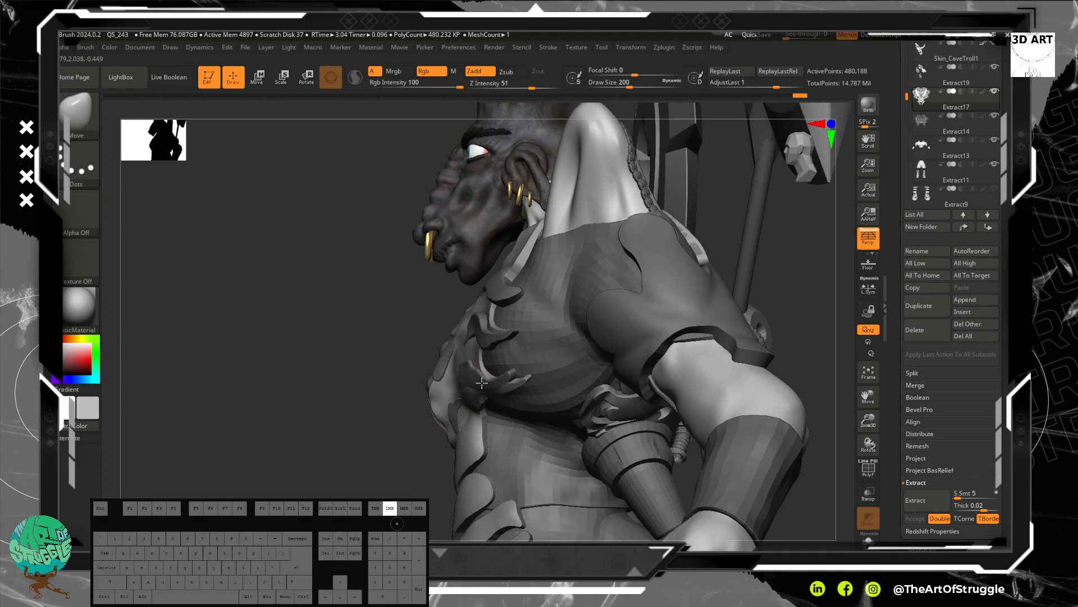
{"action": "left_click_drag", "start_coordinate": [357, 333], "coordinate": [754, 345]}
Make the extracted stripes the active subtool and adjust their fit over the chest armour.
{"action": "key", "text": "alt"}
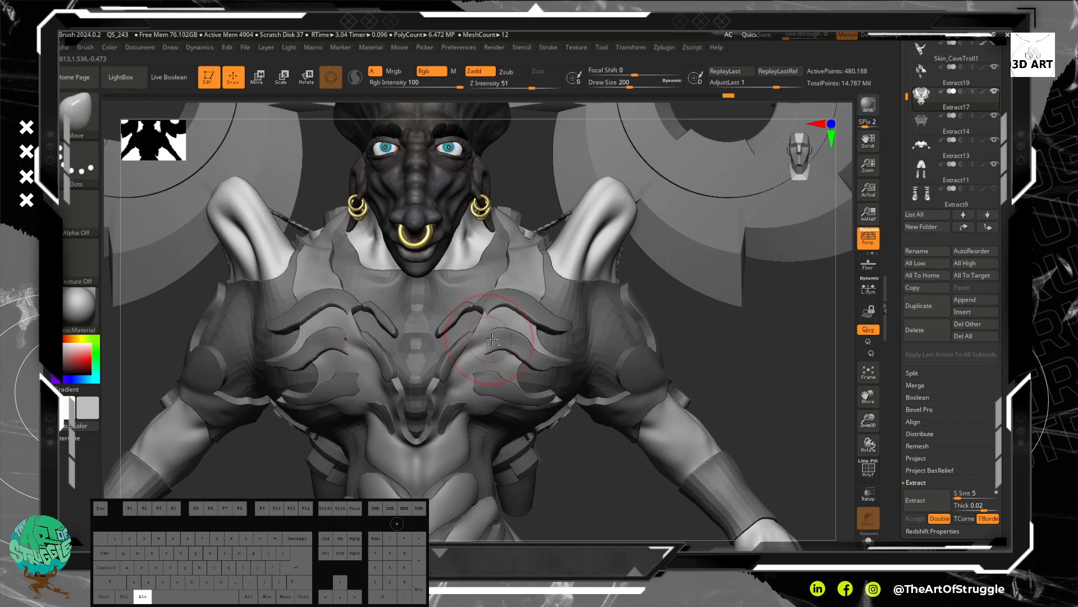
{"action": "left_click", "coordinate": [491, 340], "text": "alt"}
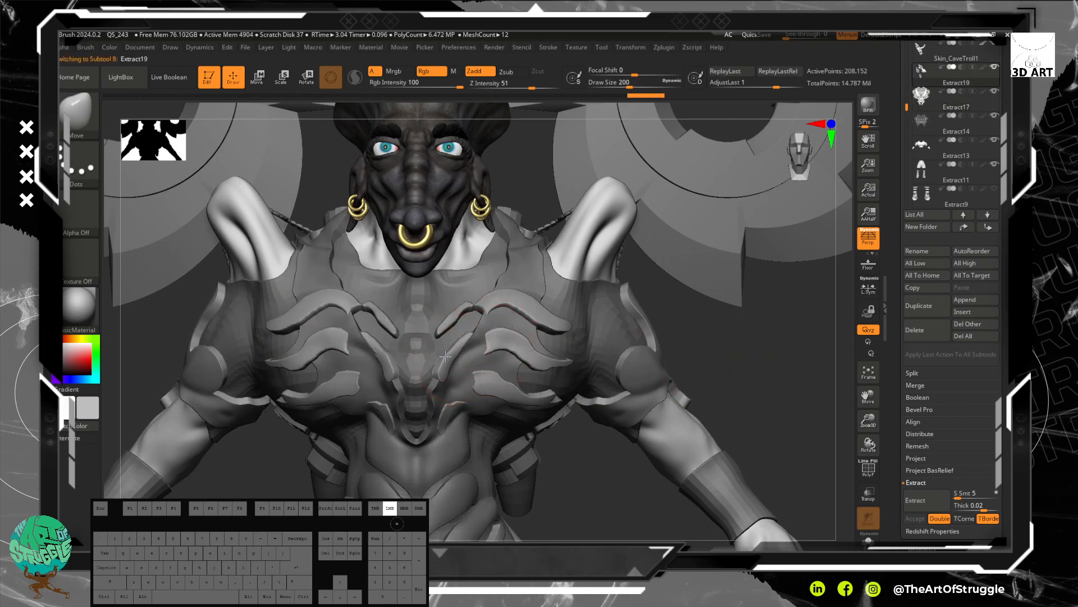
{"action": "left_click_drag", "start_coordinate": [496, 306], "coordinate": [516, 303]}
{"action": "mouse_move", "coordinate": [863, 390]}
{"action": "left_mouse_down"}
{"action": "mouse_move", "coordinate": [538, 348]}
{"action": "mouse_move", "coordinate": [503, 364]}
{"action": "left_mouse_up"}
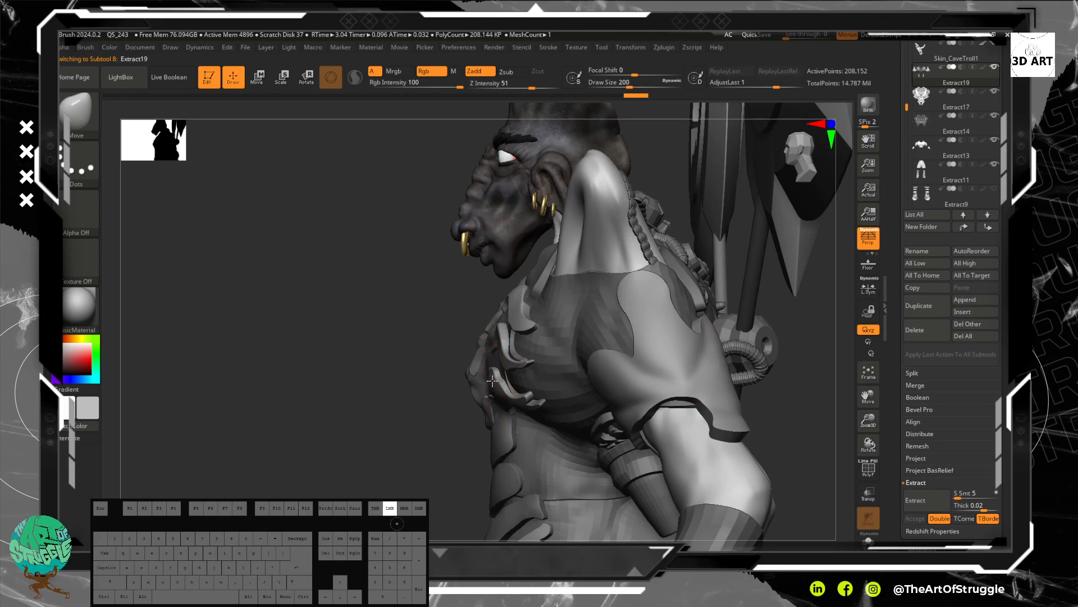
{"action": "left_click_drag", "start_coordinate": [373, 426], "coordinate": [419, 375]}
Make the chest armour active and, at draw size 76, pull down and smooth the lower tip of the abdominal plate.
{"action": "mouse_move", "coordinate": [633, 513]}
{"action": "left_mouse_down", "text": "alt"}
{"action": "mouse_move", "coordinate": [599, 390]}
{"action": "mouse_move", "coordinate": [628, 428]}
{"action": "mouse_move", "coordinate": [628, 320]}
{"action": "mouse_move", "coordinate": [618, 303]}
{"action": "mouse_move", "coordinate": [655, 311]}
{"action": "mouse_move", "coordinate": [646, 249]}
{"action": "left_mouse_up", "text": "alt"}
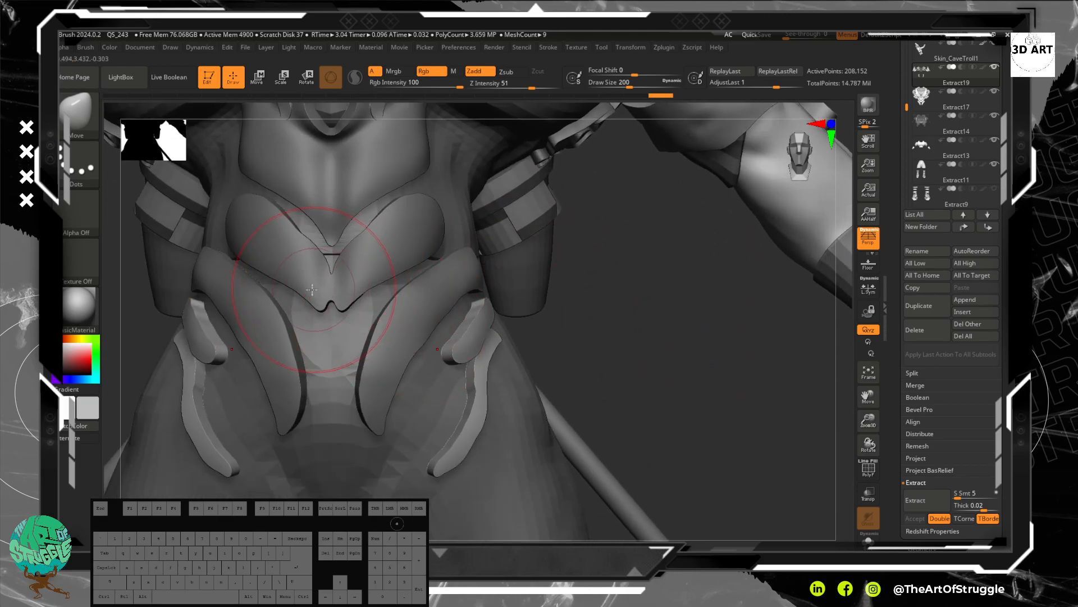
{"action": "key", "text": "bracketleft"}
{"action": "key", "text": "bracketleft"}
{"action": "key", "text": "bracketleft"}
{"action": "key", "text": "bracketleft"}
{"action": "left_click", "coordinate": [337, 306]}
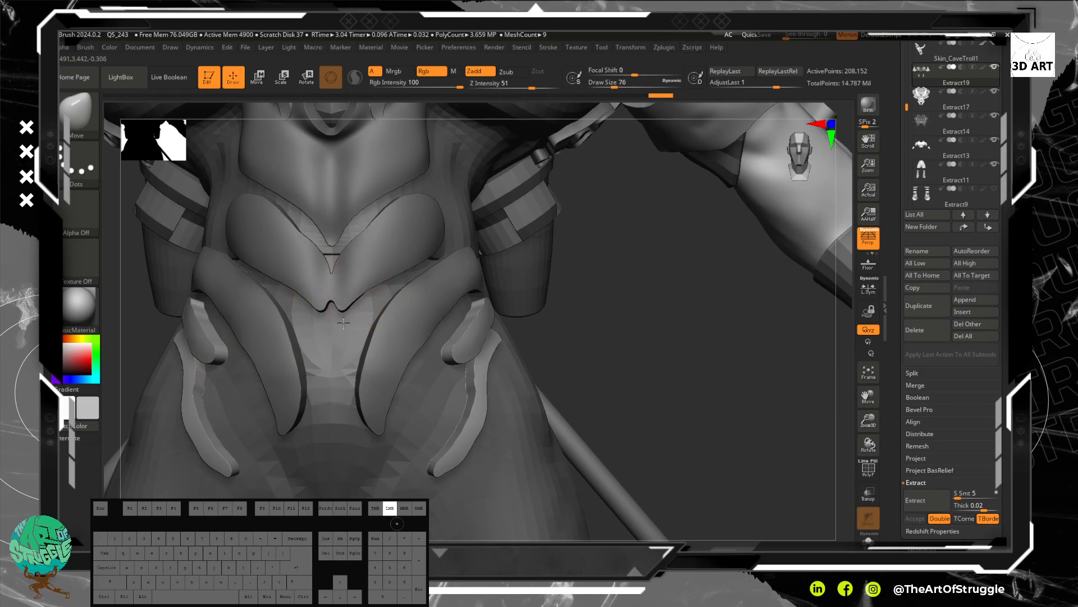
{"action": "left_click", "coordinate": [338, 313], "text": "alt"}
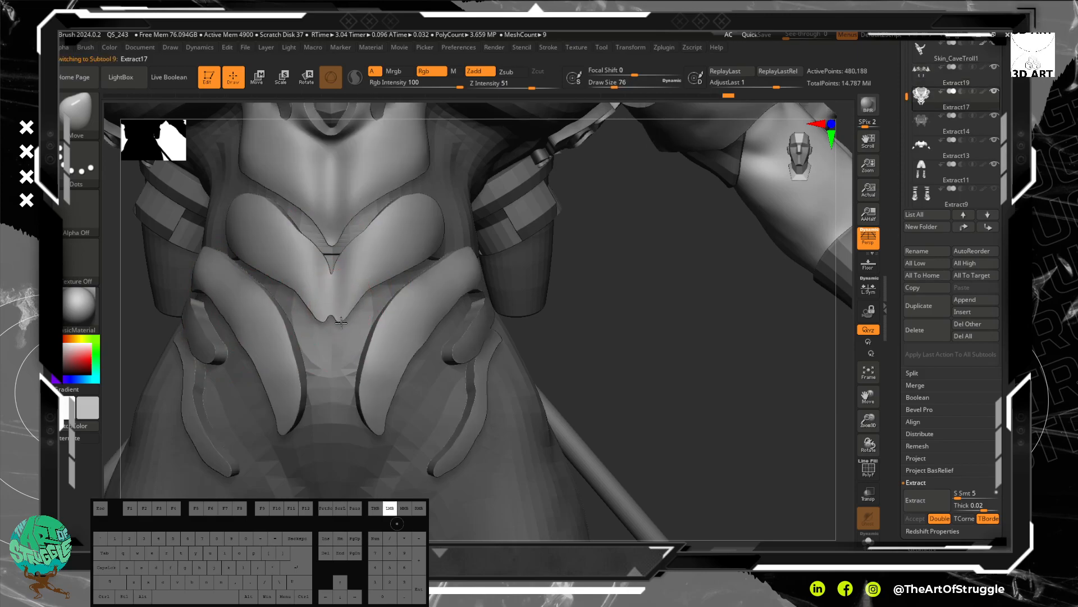
{"action": "left_click_drag", "start_coordinate": [336, 329], "coordinate": [336, 325]}
{"action": "left_click_drag", "start_coordinate": [337, 321], "coordinate": [335, 307], "text": "shift"}
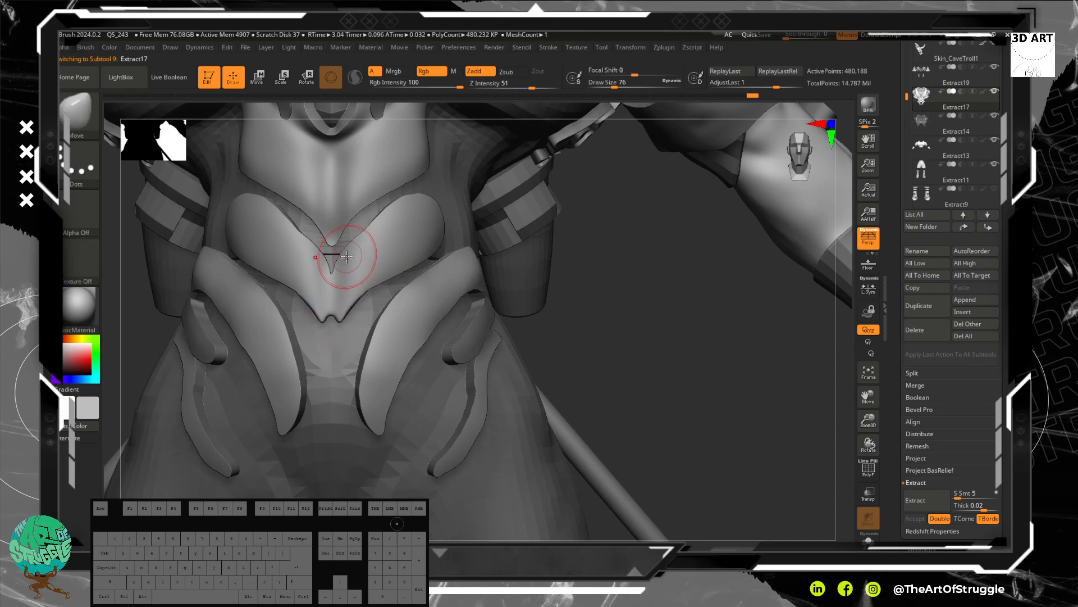
Pull the outer upper corners of the V-shaped abdominal plate upward into sharper points.
{"action": "mouse_move", "coordinate": [434, 215]}
{"action": "left_mouse_down"}
{"action": "mouse_move", "coordinate": [421, 227]}
{"action": "mouse_move", "coordinate": [429, 170]}
{"action": "left_mouse_up"}
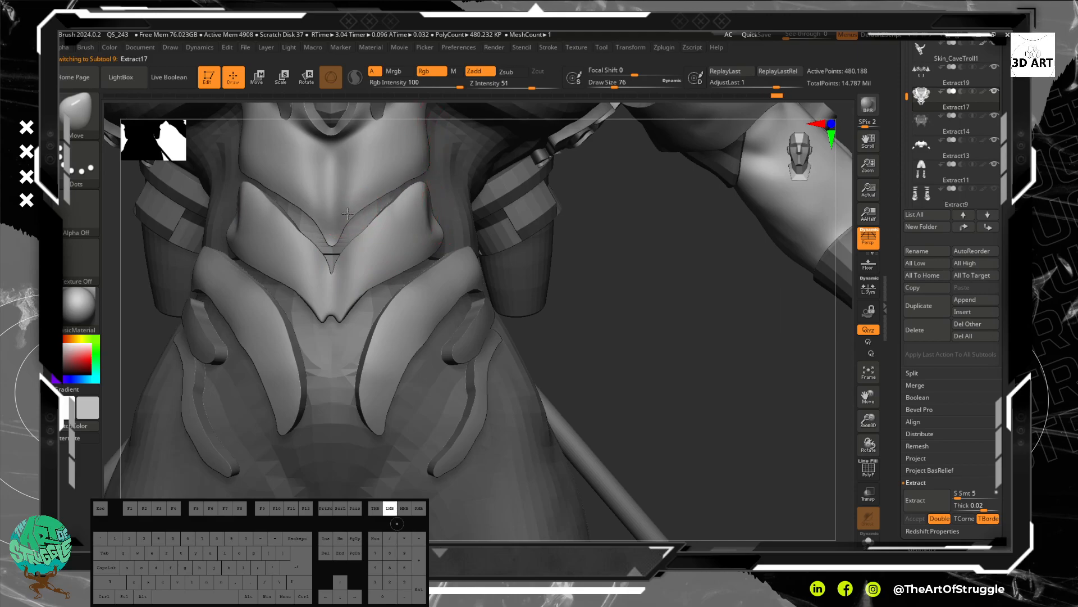
{"action": "left_click_drag", "start_coordinate": [366, 190], "coordinate": [376, 172]}
{"action": "mouse_move", "coordinate": [585, 388]}
{"action": "left_mouse_down", "text": "alt"}
{"action": "mouse_move", "coordinate": [592, 357]}
{"action": "mouse_move", "coordinate": [580, 329]}
{"action": "mouse_move", "coordinate": [559, 334]}
{"action": "mouse_move", "coordinate": [585, 332]}
{"action": "left_mouse_up", "text": "alt"}
{"action": "left_click_drag", "start_coordinate": [485, 253], "coordinate": [402, 284], "text": "shift"}
Switch to the Planar brush with white as the colour and flatten the curved hip plates.
{"action": "key", "text": "b"}
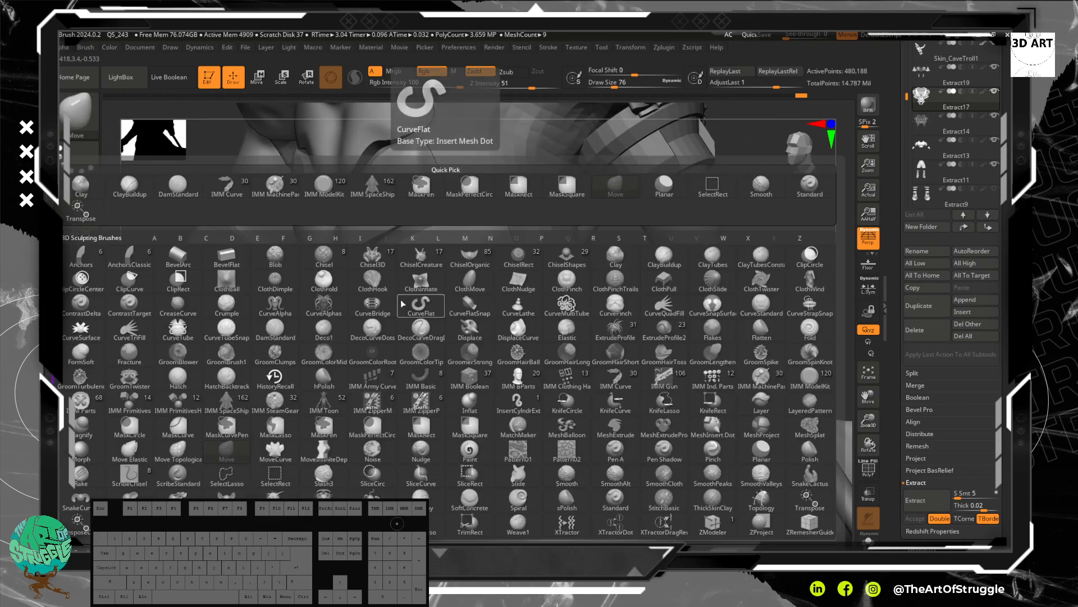
{"action": "key", "text": "p"}
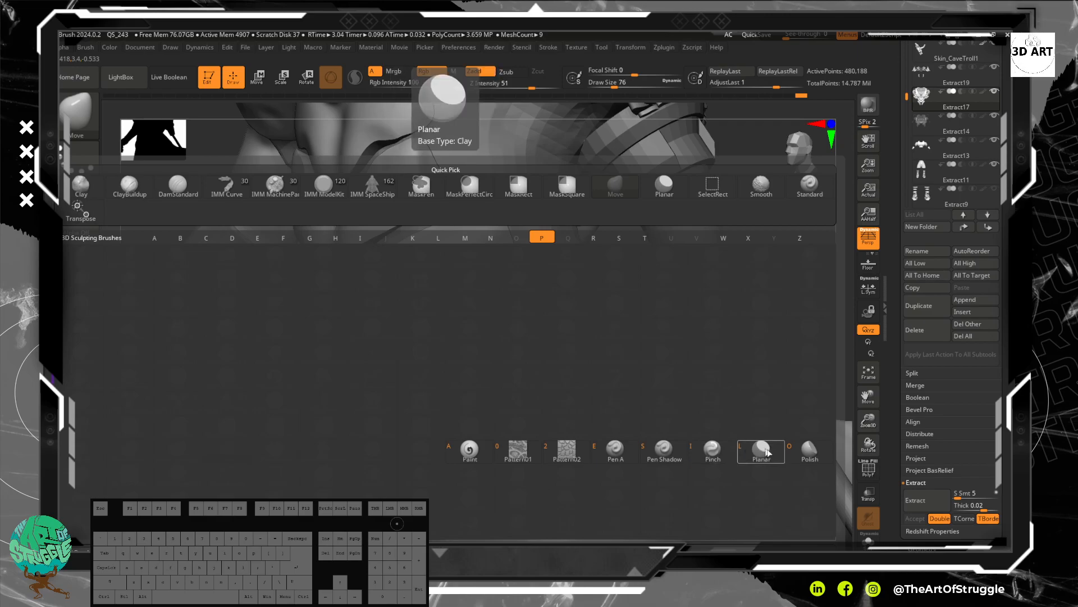
{"action": "left_click", "coordinate": [758, 447]}
{"action": "mouse_move", "coordinate": [497, 242]}
{"action": "left_mouse_down"}
{"action": "mouse_move", "coordinate": [437, 269]}
{"action": "mouse_move", "coordinate": [339, 362]}
{"action": "mouse_move", "coordinate": [325, 390]}
{"action": "left_mouse_up"}
{"action": "left_click", "coordinate": [64, 346]}
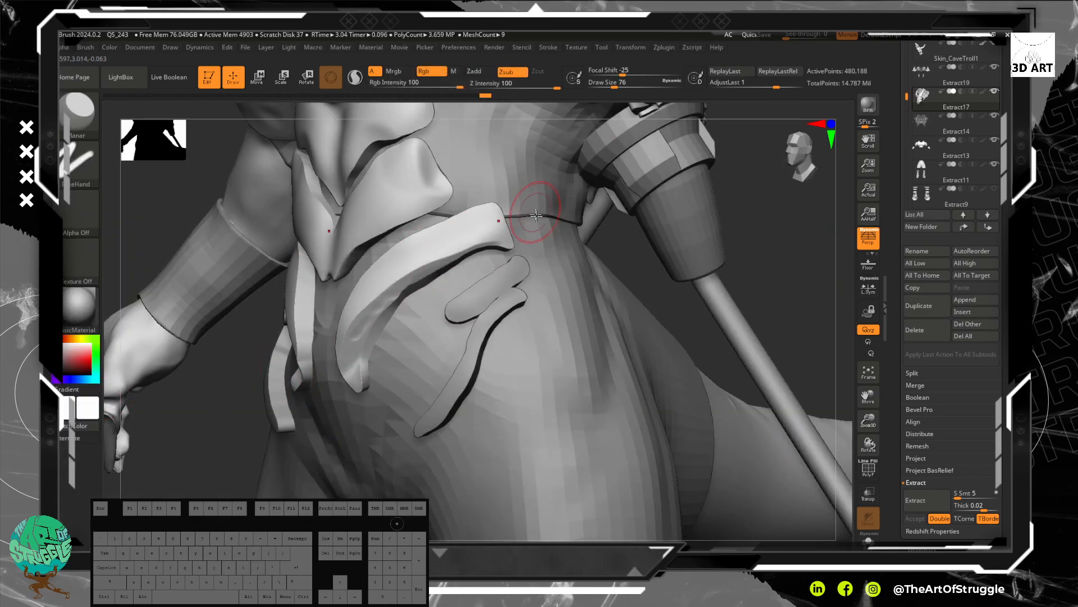
{"action": "mouse_move", "coordinate": [643, 290]}
{"action": "right_mouse_down"}
{"action": "mouse_move", "coordinate": [664, 233]}
{"action": "mouse_move", "coordinate": [301, 308]}
{"action": "right_mouse_up"}
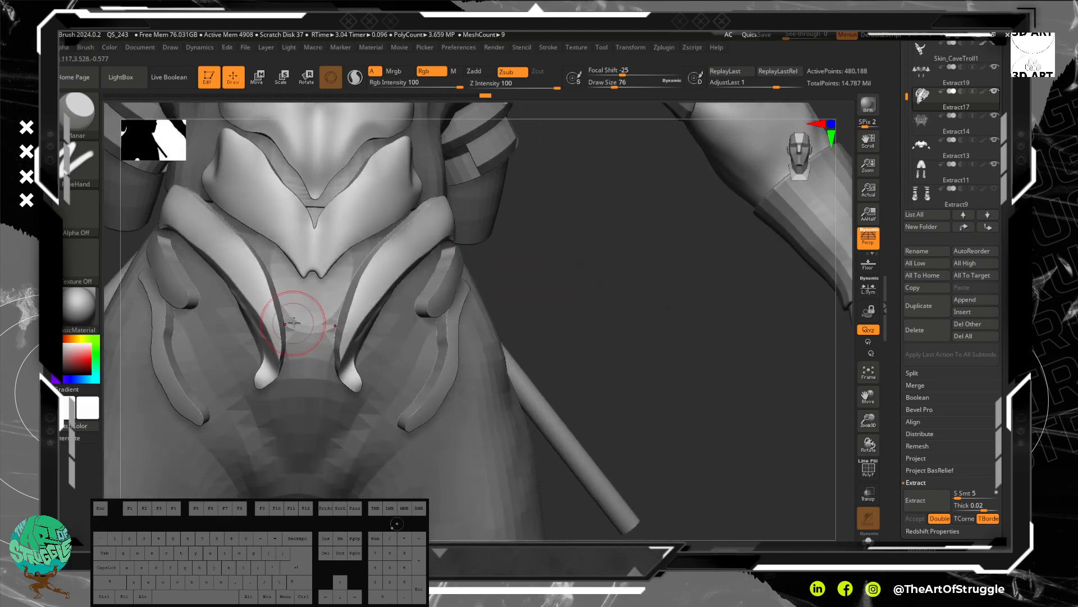
Reduce the draw size to 32 and flatten the upper edge and corners of the V-shaped abdominal plate.
{"action": "key", "text": "bracketleft"}
{"action": "key", "text": "bracketleft"}
{"action": "key", "text": "bracketleft"}
{"action": "left_click_drag", "start_coordinate": [337, 200], "coordinate": [405, 145]}
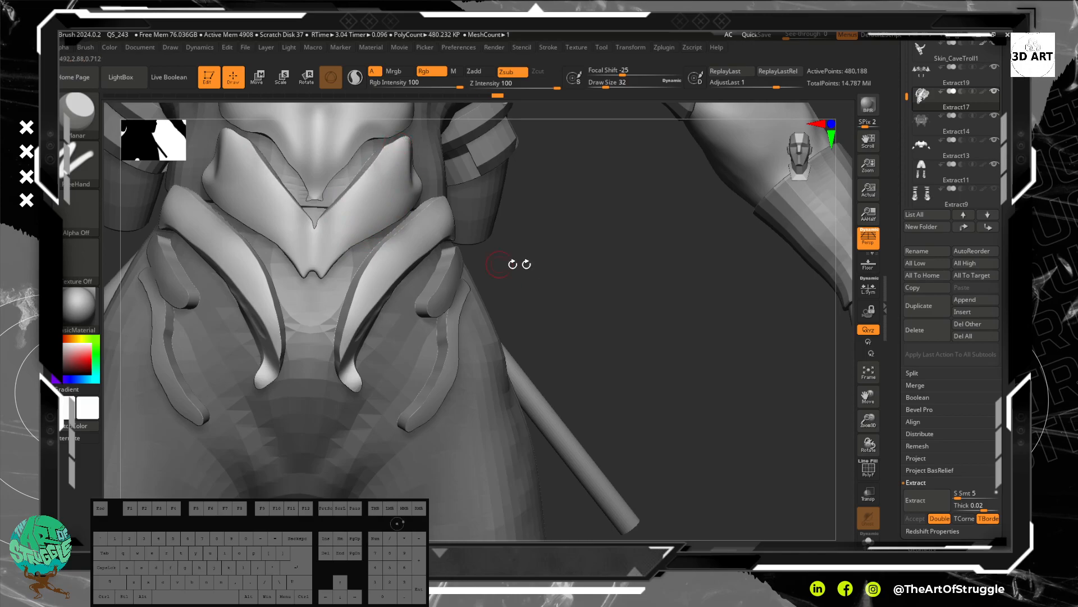
{"action": "left_click_drag", "start_coordinate": [499, 264], "coordinate": [512, 229]}
{"action": "mouse_move", "coordinate": [411, 160]}
{"action": "left_mouse_down"}
{"action": "mouse_move", "coordinate": [424, 190]}
{"action": "mouse_move", "coordinate": [414, 178]}
{"action": "left_mouse_up"}
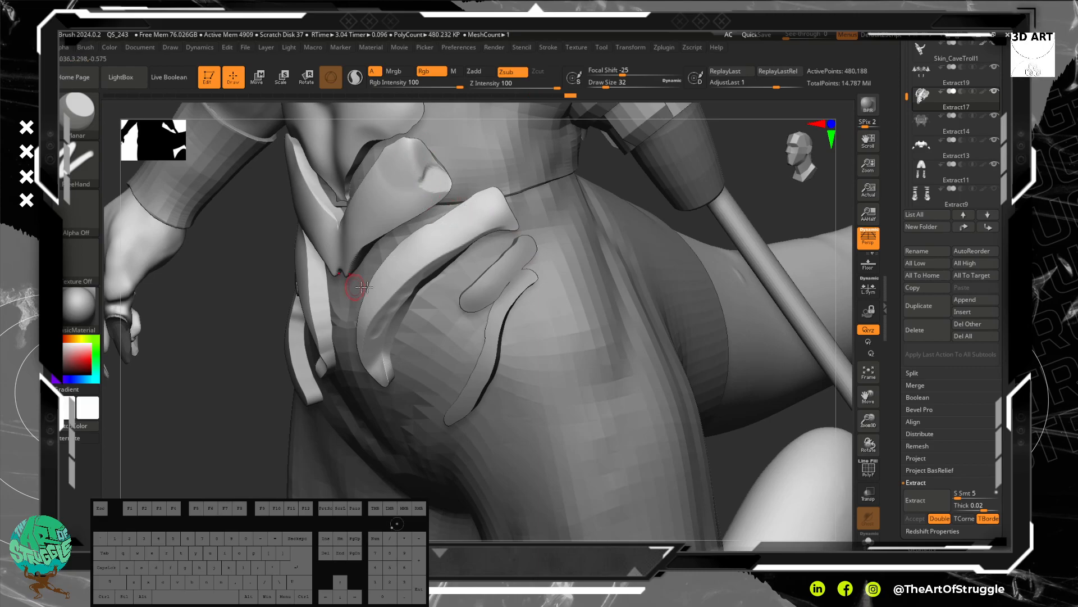
Plane the ends and long edges of the curved hip plates from both sides of the waist.
{"action": "left_click_drag", "start_coordinate": [523, 254], "coordinate": [505, 264]}
{"action": "left_click_drag", "start_coordinate": [208, 322], "coordinate": [365, 250]}
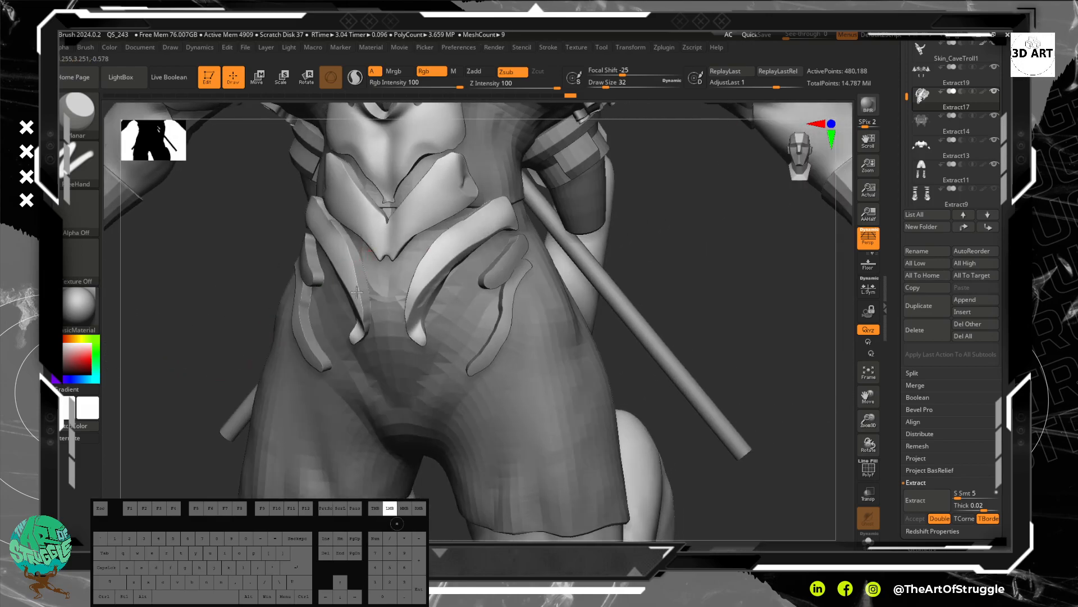
{"action": "left_click_drag", "start_coordinate": [268, 320], "coordinate": [348, 261]}
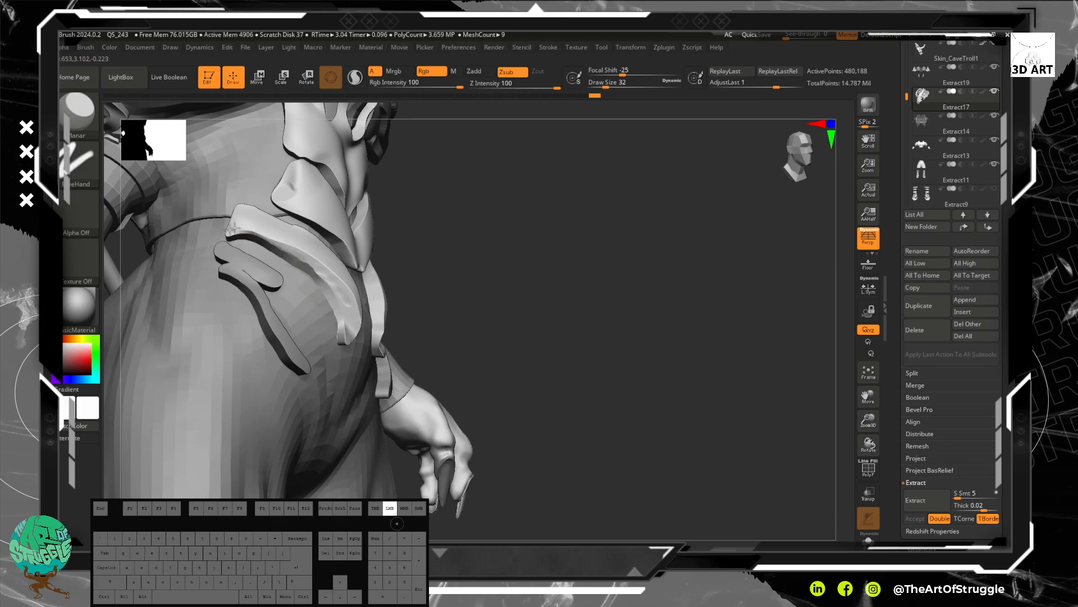
{"action": "mouse_move", "coordinate": [236, 211]}
{"action": "left_mouse_down"}
{"action": "mouse_move", "coordinate": [290, 198]}
{"action": "mouse_move", "coordinate": [429, 287]}
{"action": "mouse_move", "coordinate": [405, 258]}
{"action": "mouse_move", "coordinate": [326, 221]}
{"action": "left_mouse_up"}
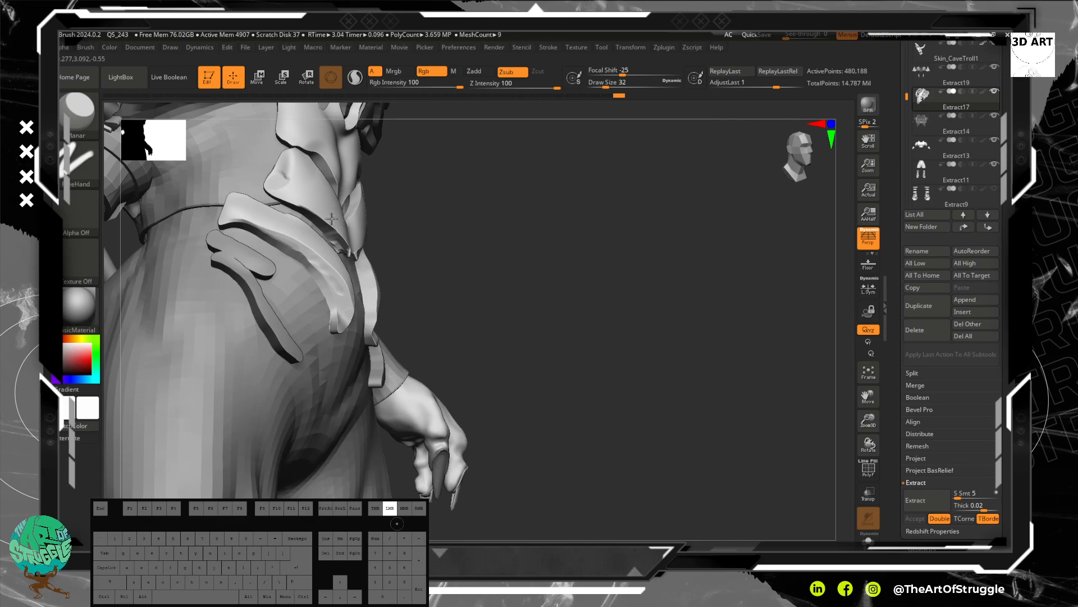
{"action": "left_click_drag", "start_coordinate": [404, 258], "coordinate": [363, 248]}
Plane the central notch and upper corners where the abdominal plate meets the plate above it.
{"action": "left_click_drag", "start_coordinate": [444, 189], "coordinate": [448, 170]}
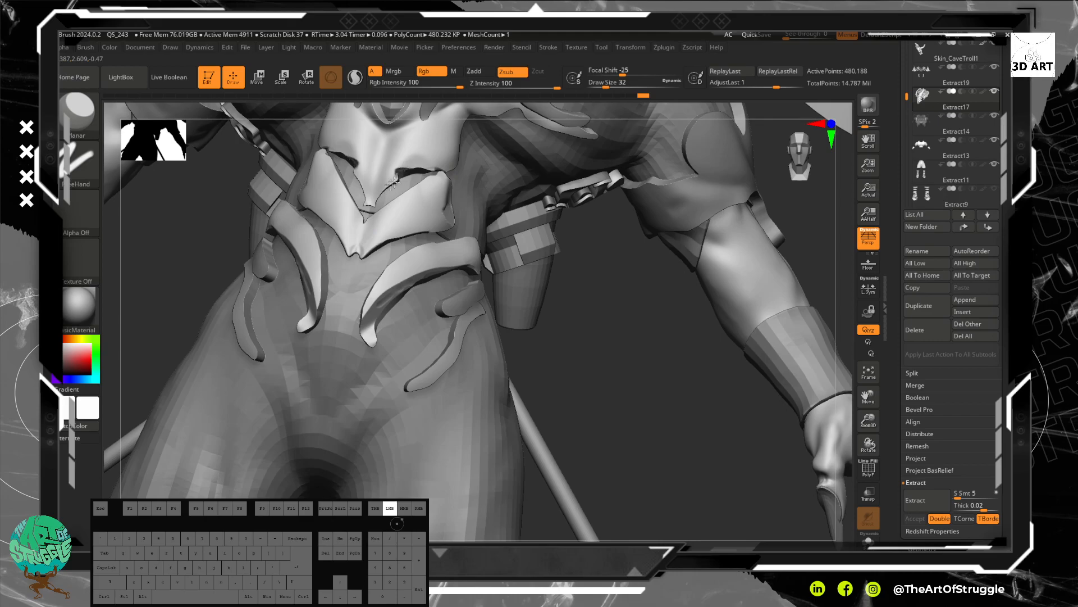
{"action": "left_click_drag", "start_coordinate": [373, 198], "coordinate": [396, 207]}
{"action": "left_click_drag", "start_coordinate": [590, 275], "coordinate": [581, 210], "text": "alt"}
{"action": "left_click_drag", "start_coordinate": [568, 301], "coordinate": [607, 407], "text": "alt"}
{"action": "left_click_drag", "start_coordinate": [724, 337], "coordinate": [623, 296]}
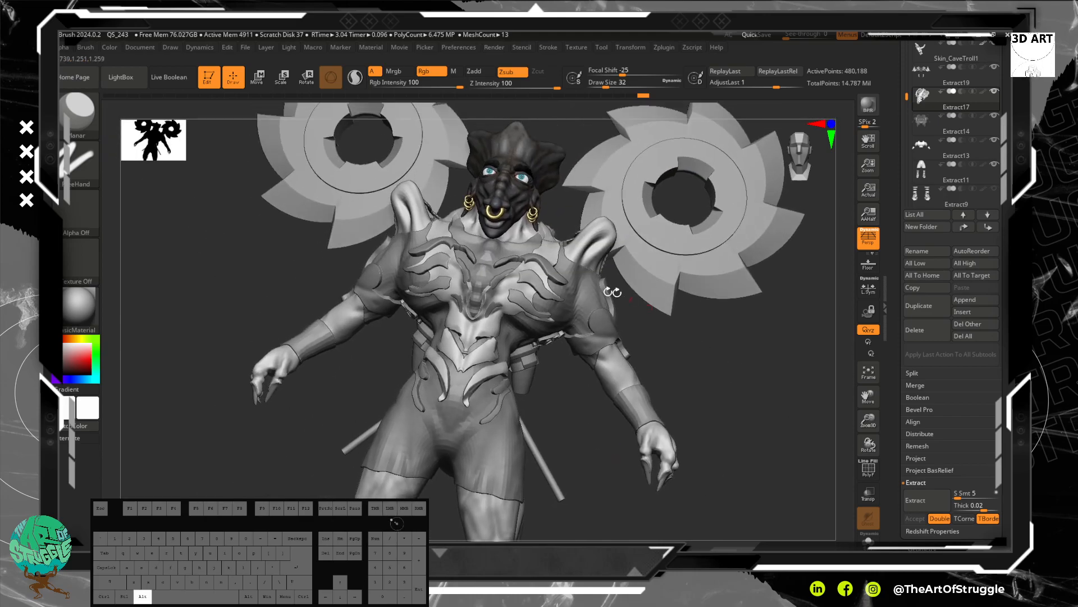
{"action": "left_click_drag", "start_coordinate": [760, 368], "coordinate": [535, 290], "text": "alt"}
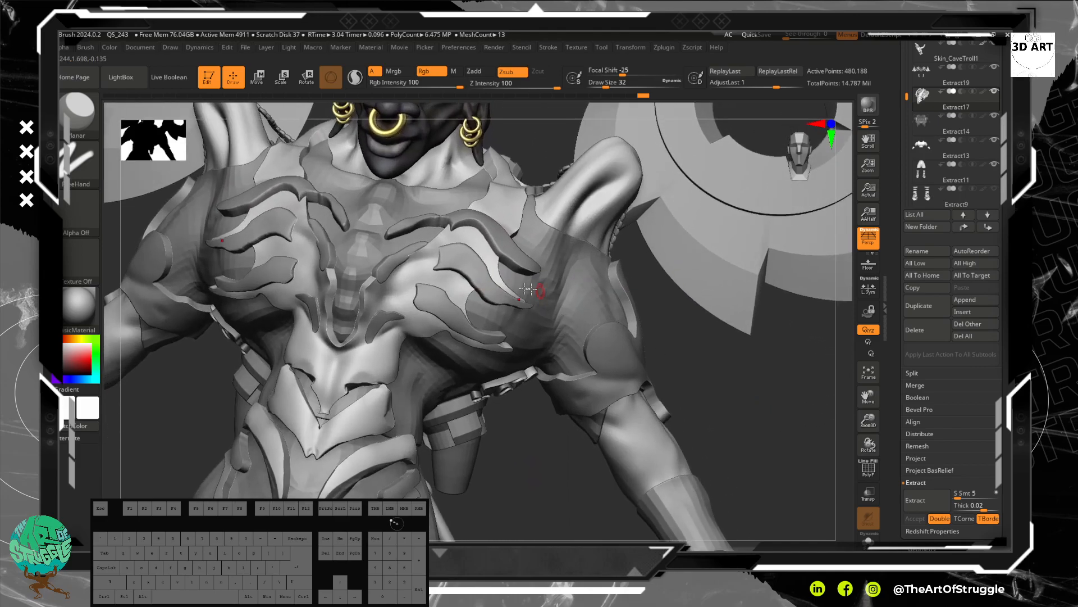
Increase the draw size to 112 and plane the armour from the lower chest down to the abdominal plate, undoing the unwanted stroke.
{"action": "mouse_move", "coordinate": [448, 238]}
{"action": "left_mouse_down"}
{"action": "mouse_move", "coordinate": [451, 219]}
{"action": "mouse_move", "coordinate": [357, 325]}
{"action": "mouse_move", "coordinate": [382, 338]}
{"action": "mouse_move", "coordinate": [405, 322]}
{"action": "left_mouse_up"}
{"action": "key", "text": "bracketright"}
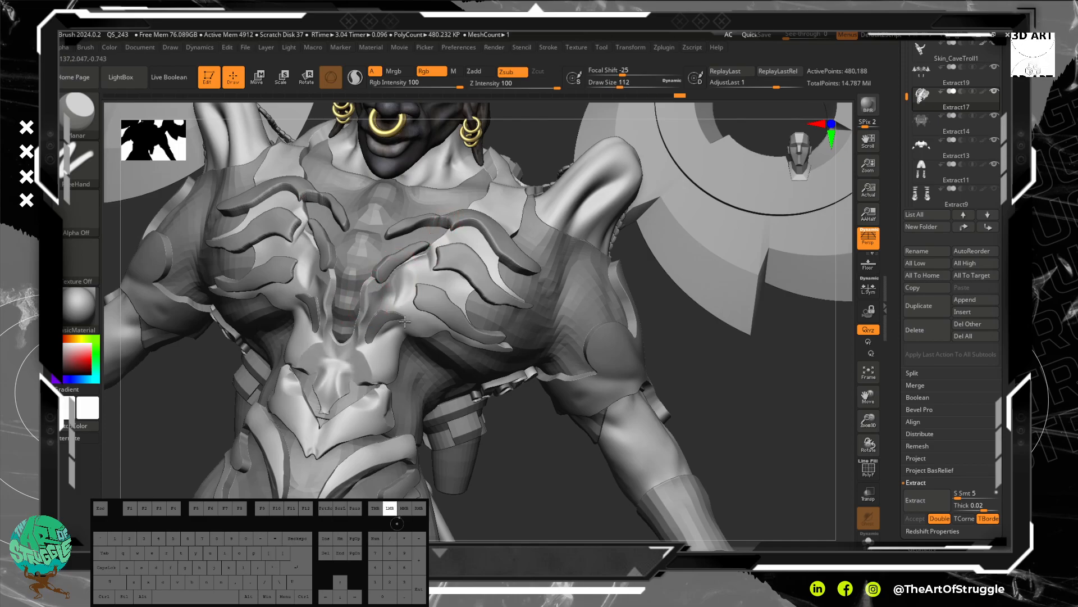
{"action": "left_click_drag", "start_coordinate": [392, 376], "coordinate": [367, 425]}
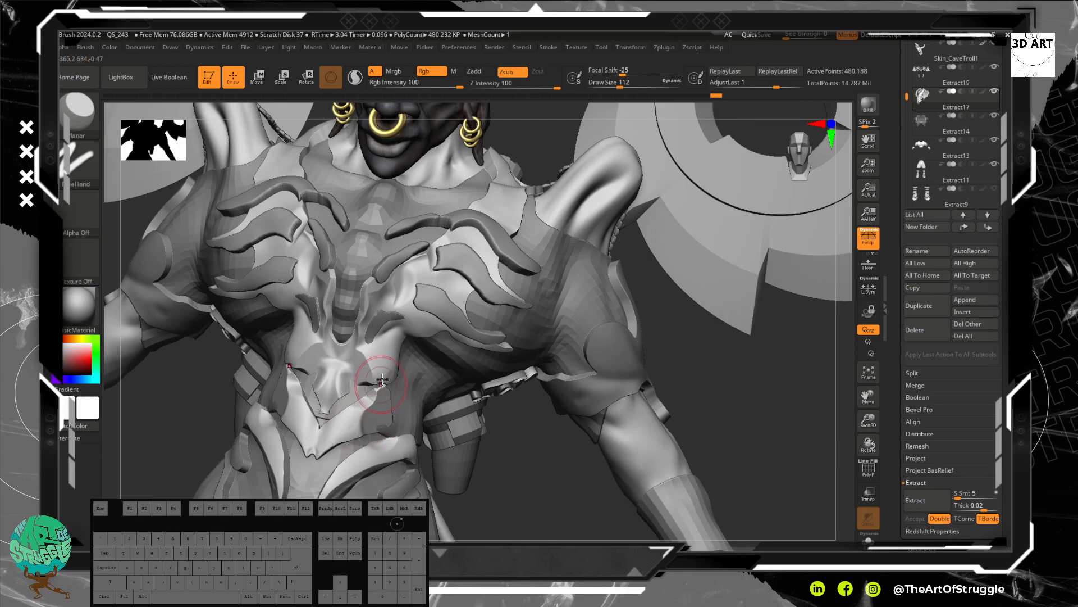
{"action": "key", "text": "ctrl+z"}
{"action": "left_click_drag", "start_coordinate": [386, 389], "coordinate": [357, 420]}
{"action": "left_click_drag", "start_coordinate": [343, 426], "coordinate": [338, 429]}
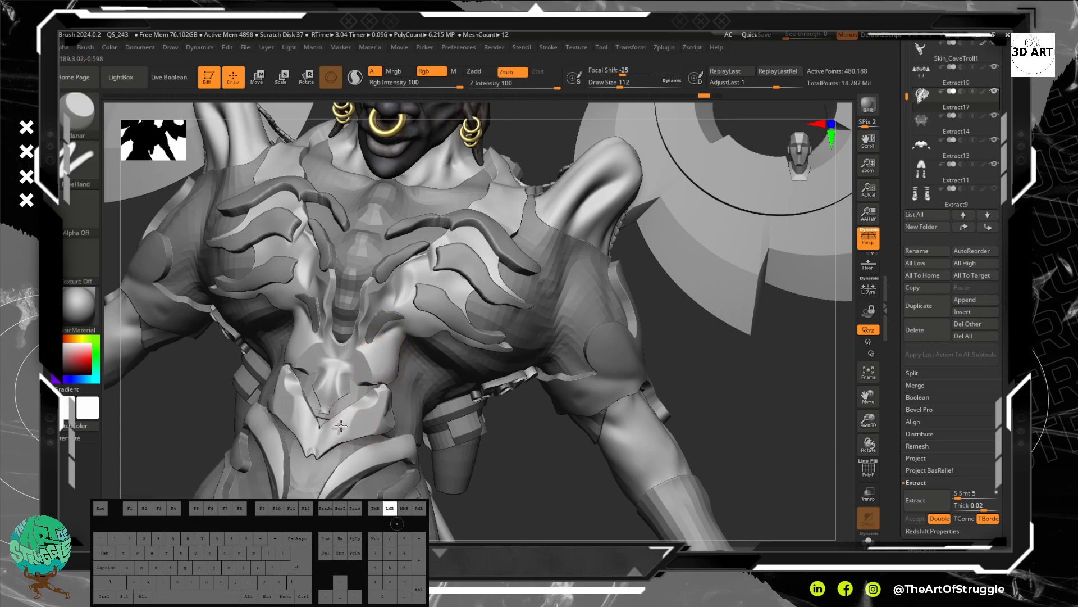
Undo the stray mask on the chest and plane the armour around the pectoral stripes up to the collar.
{"action": "key", "text": "ctrl"}
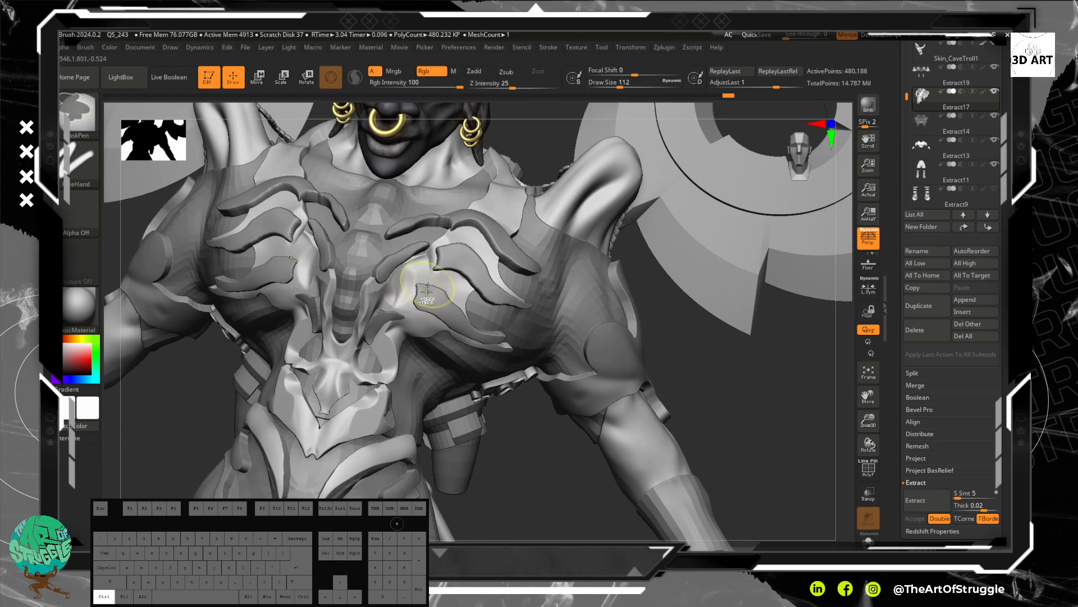
{"action": "key", "text": "ctrl+z"}
{"action": "left_click_drag", "start_coordinate": [423, 301], "coordinate": [459, 254]}
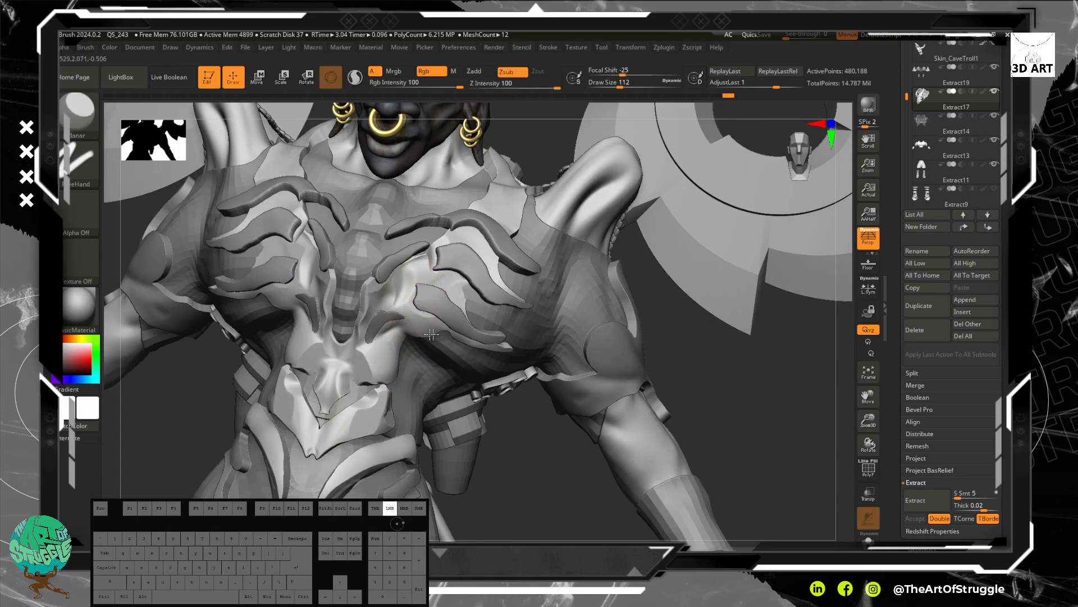
{"action": "mouse_move", "coordinate": [497, 225]}
{"action": "left_mouse_down"}
{"action": "mouse_move", "coordinate": [518, 221]}
{"action": "mouse_move", "coordinate": [490, 189]}
{"action": "left_mouse_up"}
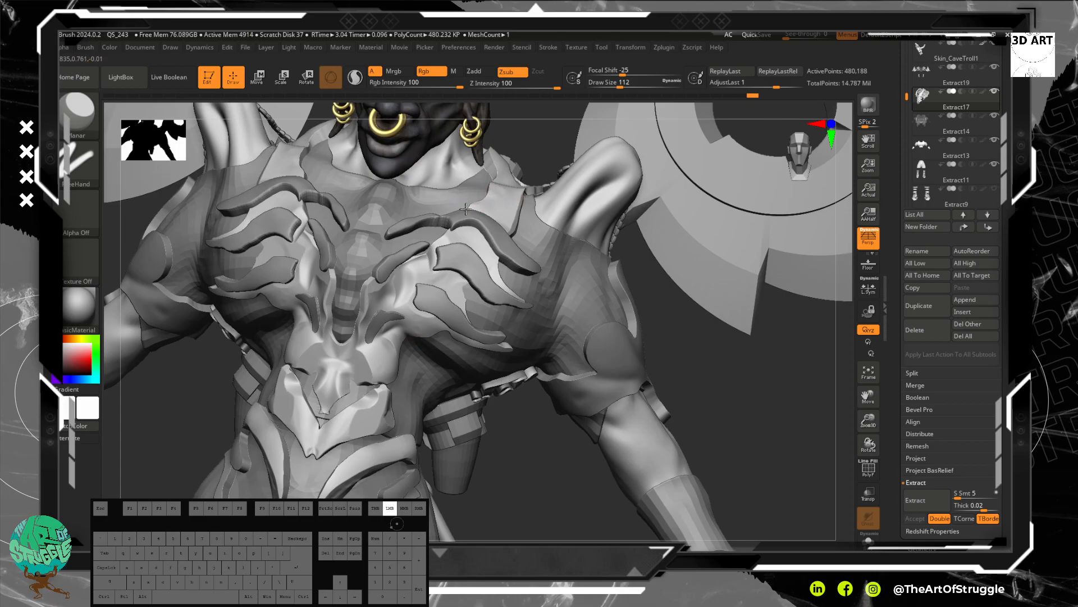
{"action": "left_click_drag", "start_coordinate": [661, 279], "coordinate": [699, 354], "text": "alt"}
{"action": "left_click_drag", "start_coordinate": [712, 404], "coordinate": [709, 430]}
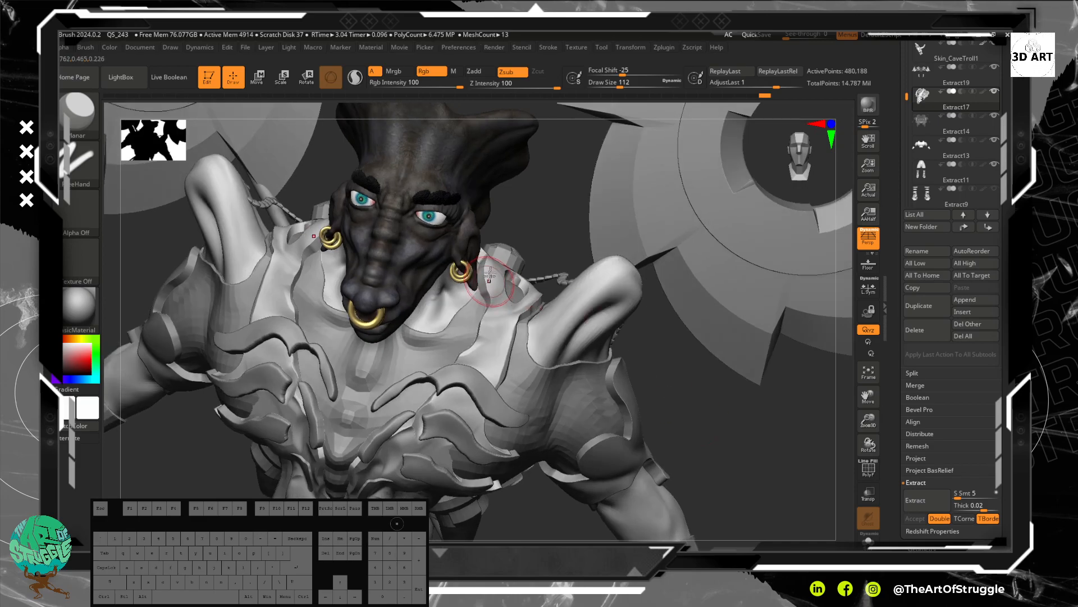
Plane the collar armour beside the neck and the shoulder armour below it.
{"action": "left_click_drag", "start_coordinate": [487, 277], "coordinate": [491, 310]}
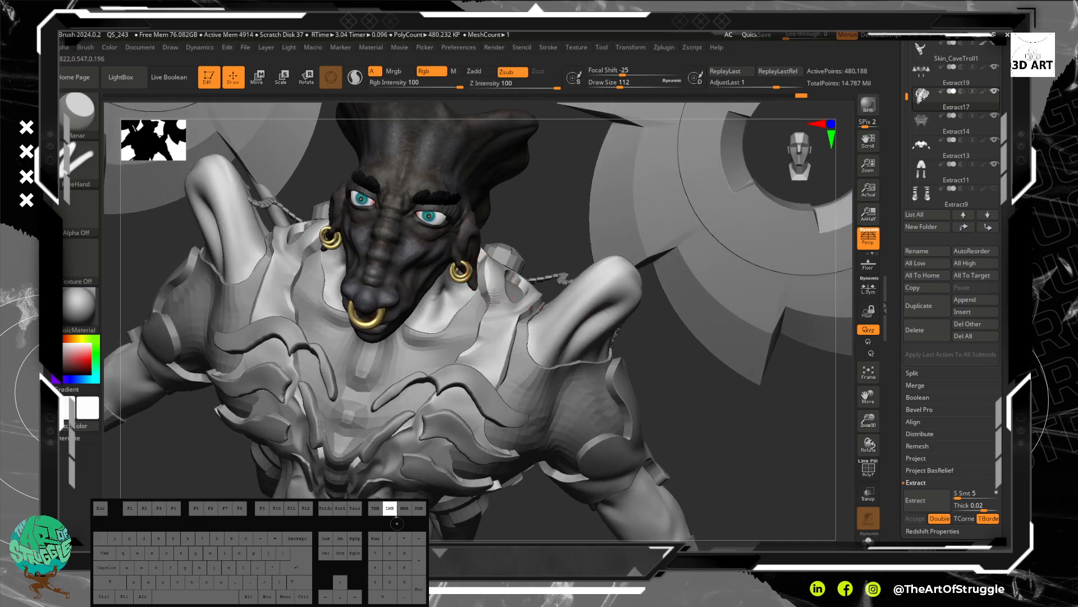
{"action": "key", "text": "ctrl"}
{"action": "mouse_move", "coordinate": [519, 323]}
{"action": "left_mouse_down"}
{"action": "mouse_move", "coordinate": [510, 308]}
{"action": "mouse_move", "coordinate": [503, 315]}
{"action": "mouse_move", "coordinate": [521, 294]}
{"action": "mouse_move", "coordinate": [506, 362]}
{"action": "mouse_move", "coordinate": [522, 396]}
{"action": "left_mouse_up"}
{"action": "mouse_move", "coordinate": [689, 394]}
{"action": "left_mouse_down"}
{"action": "mouse_move", "coordinate": [687, 303]}
{"action": "mouse_move", "coordinate": [687, 352]}
{"action": "left_mouse_up"}
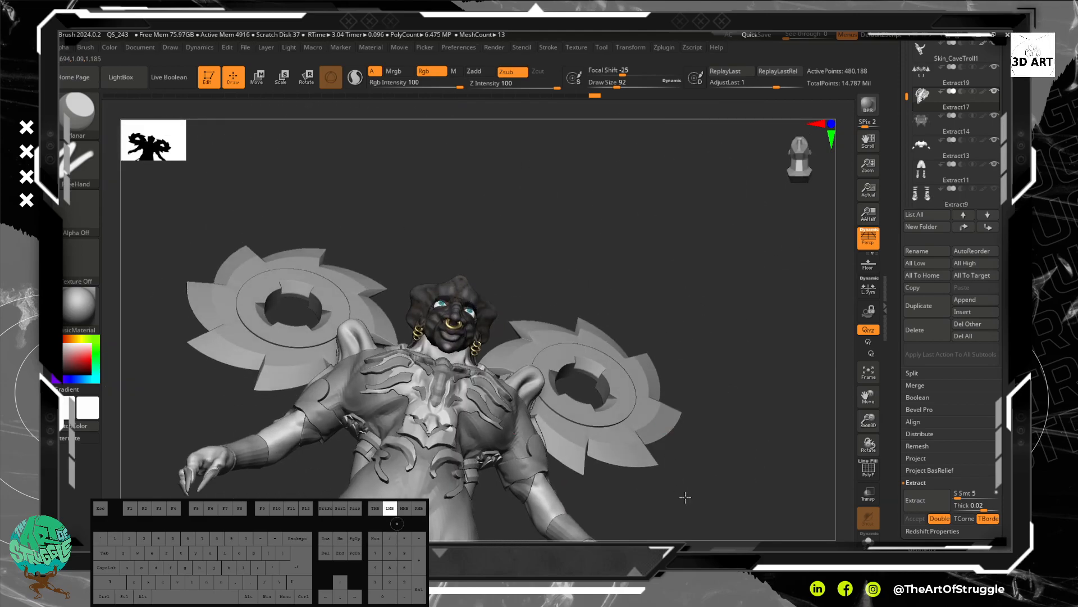
{"action": "left_click_drag", "start_coordinate": [651, 435], "coordinate": [670, 362]}
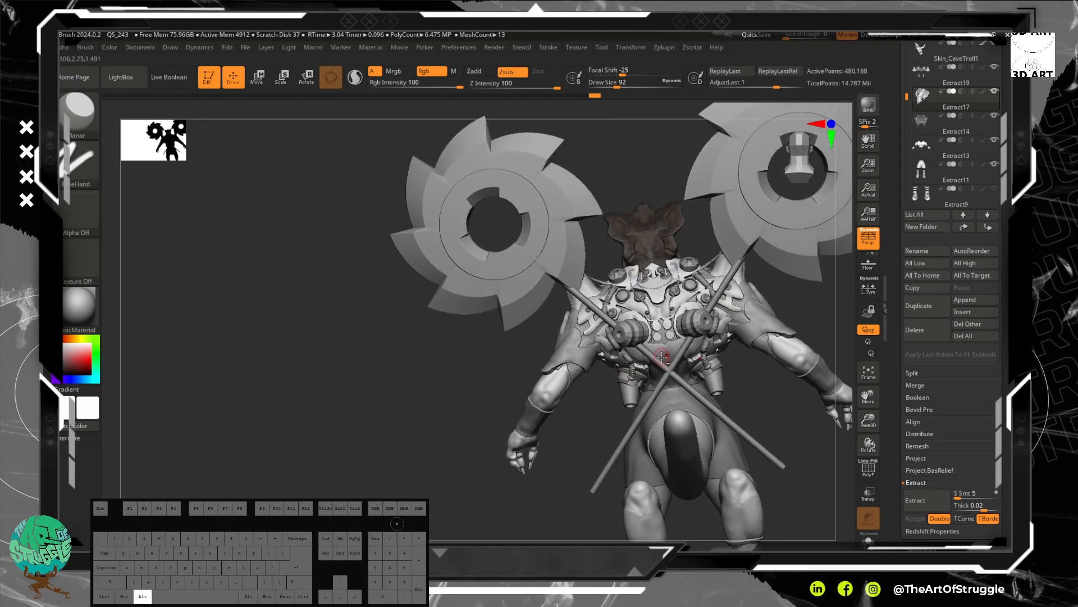
Switch to the Move brush at draw size 280 for working on the back armour.
{"action": "key", "text": "bracketright"}
{"action": "key", "text": "bracketright"}
{"action": "key", "text": "bracketright"}
{"action": "key", "text": "bracketright"}
{"action": "key", "text": "bracketright"}
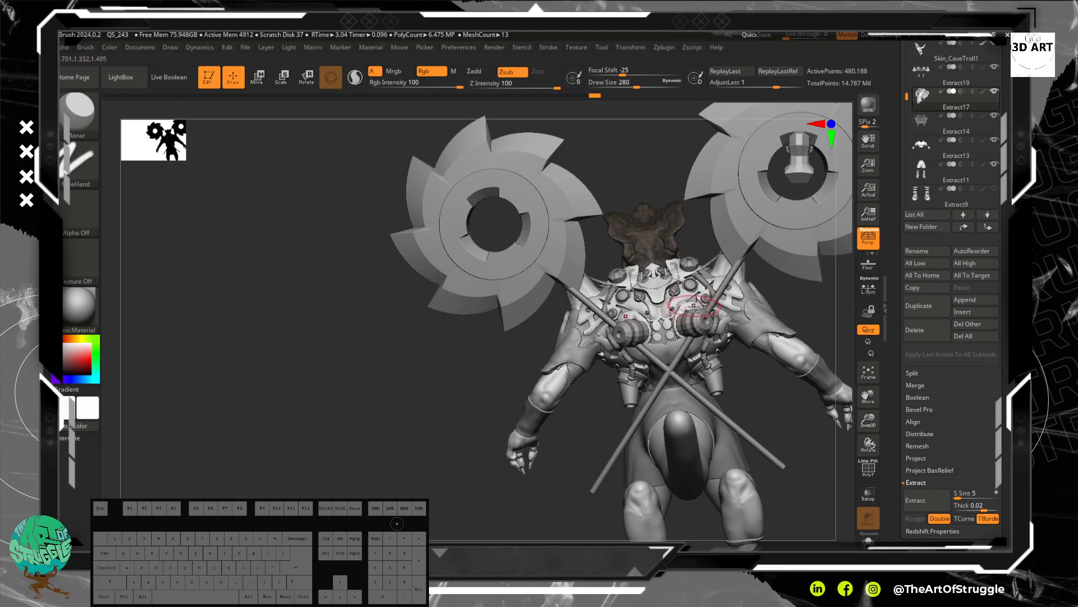
{"action": "key", "text": "b"}
{"action": "key", "text": "m"}
{"action": "key", "text": "v"}
{"action": "left_click", "coordinate": [687, 303]}
{"action": "left_click", "coordinate": [686, 301]}
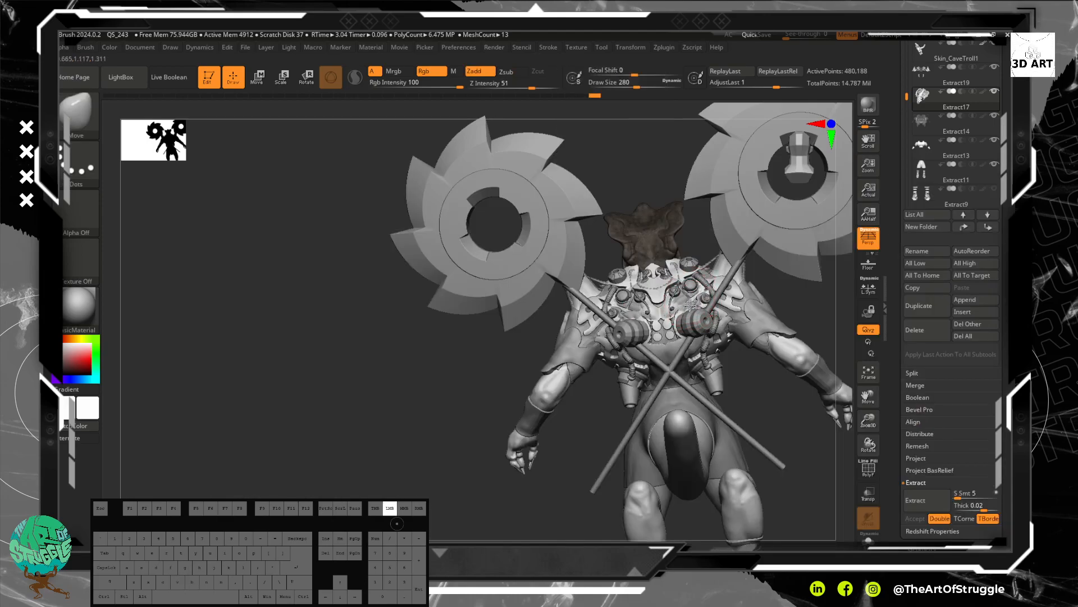
{"action": "left_click_drag", "start_coordinate": [471, 365], "coordinate": [829, 266], "text": "alt"}
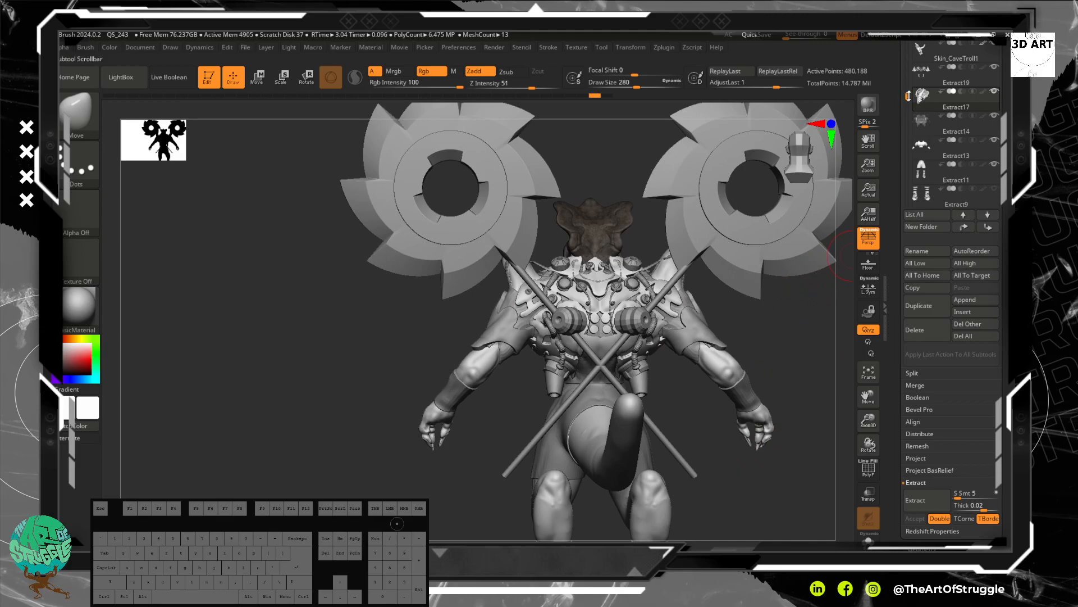
{"action": "left_click_drag", "start_coordinate": [907, 95], "coordinate": [907, 89]}
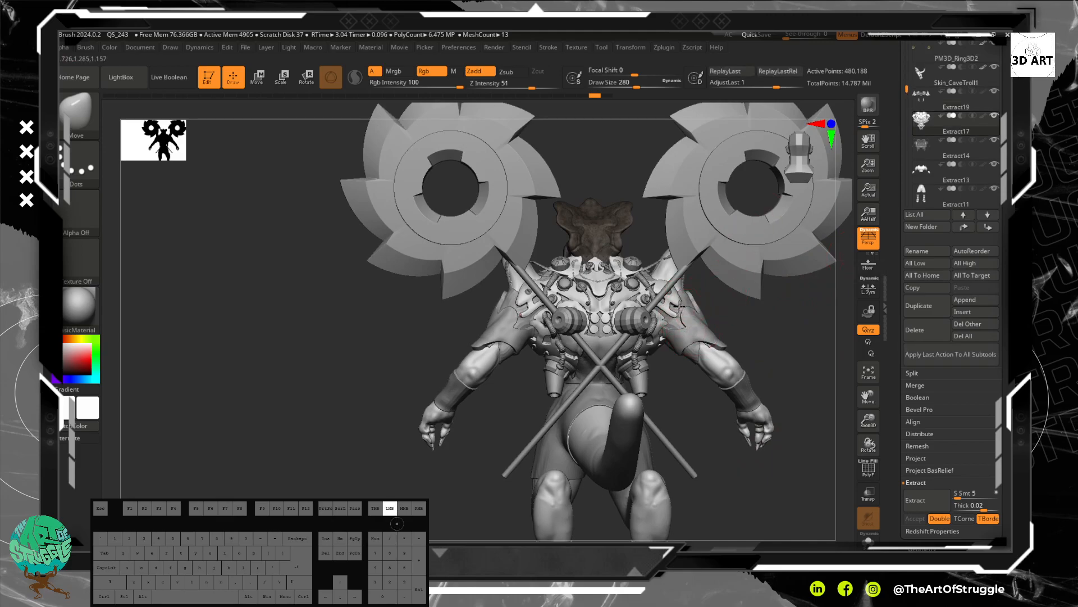
Smooth the back armour across both shoulder blades and around the spine fittings.
{"action": "mouse_move", "coordinate": [672, 314]}
{"action": "left_mouse_down"}
{"action": "mouse_move", "coordinate": [715, 305]}
{"action": "mouse_move", "coordinate": [617, 264]}
{"action": "left_mouse_up"}
{"action": "scroll", "coordinate": [691, 301], "scroll_direction": "up", "scroll_amount": 3}
{"action": "key", "text": "shift"}
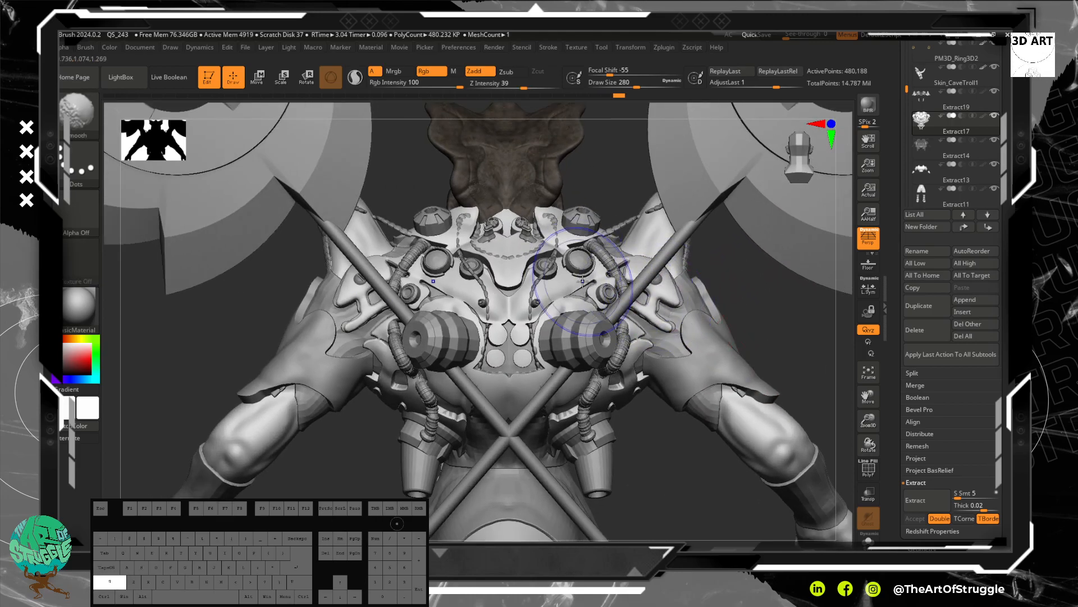
{"action": "mouse_move", "coordinate": [505, 276]}
{"action": "left_mouse_down", "text": "shift"}
{"action": "mouse_move", "coordinate": [522, 387]}
{"action": "mouse_move", "coordinate": [506, 351]}
{"action": "mouse_move", "coordinate": [494, 354]}
{"action": "mouse_move", "coordinate": [429, 295]}
{"action": "mouse_move", "coordinate": [553, 259]}
{"action": "mouse_move", "coordinate": [470, 271]}
{"action": "left_mouse_up", "text": "shift"}
{"action": "mouse_move", "coordinate": [420, 225]}
{"action": "left_mouse_down", "text": "shift"}
{"action": "mouse_move", "coordinate": [373, 242]}
{"action": "mouse_move", "coordinate": [343, 312]}
{"action": "left_mouse_up", "text": "shift"}
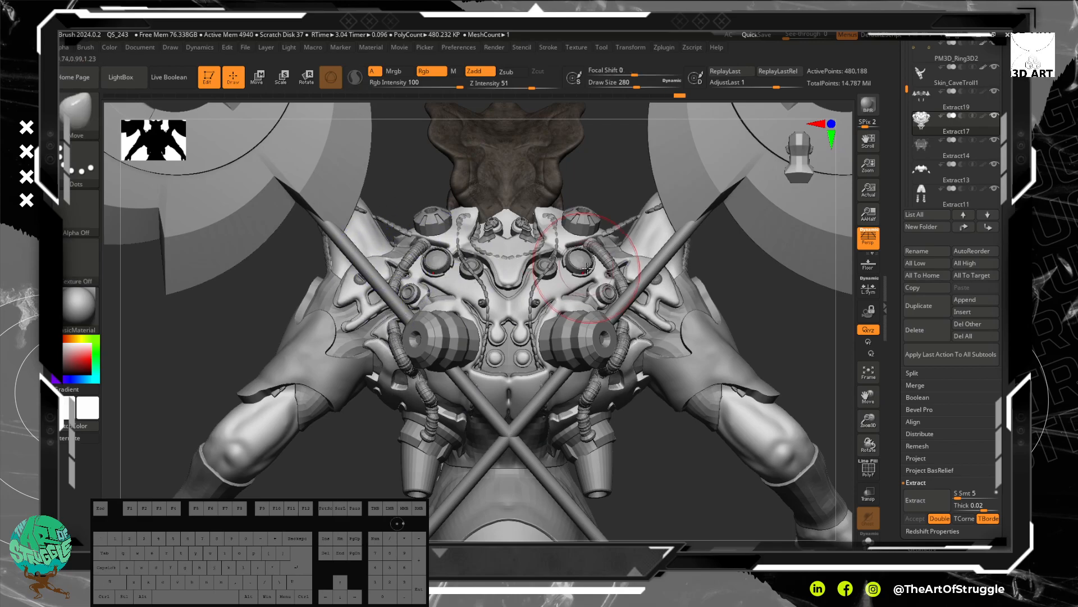
{"action": "mouse_move", "coordinate": [585, 270]}
{"action": "left_mouse_down", "text": "shift"}
{"action": "mouse_move", "coordinate": [544, 260]}
{"action": "mouse_move", "coordinate": [522, 272]}
{"action": "left_mouse_up", "text": "shift"}
Make the Extract19 armour active and lightly smooth its upper chest stripe near the shoulder.
{"action": "mouse_move", "coordinate": [769, 307]}
{"action": "left_mouse_down"}
{"action": "mouse_move", "coordinate": [737, 286]}
{"action": "mouse_move", "coordinate": [767, 315]}
{"action": "left_mouse_up"}
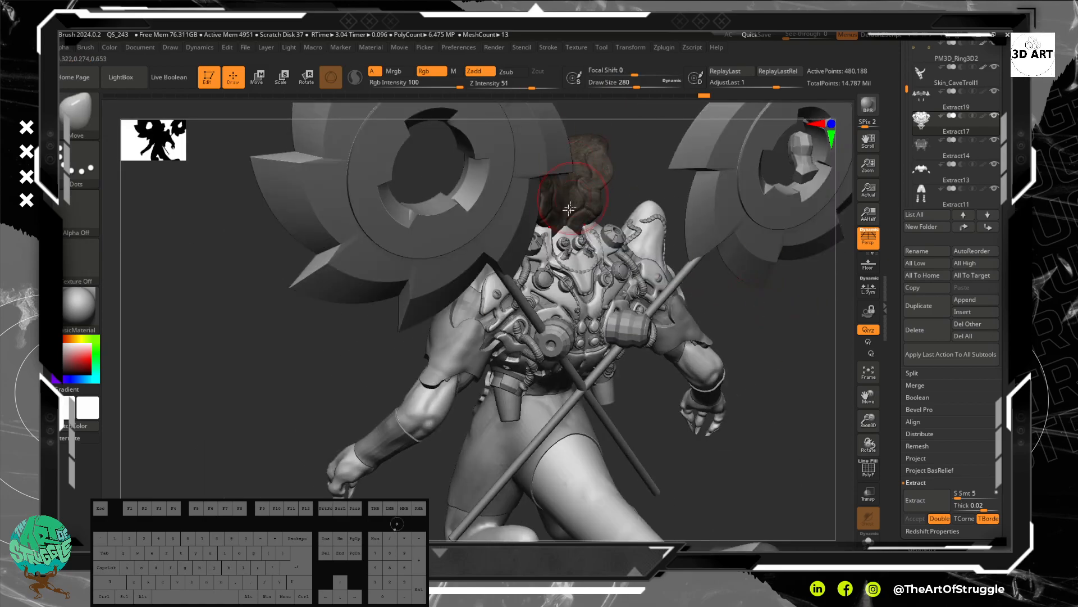
{"action": "mouse_move", "coordinate": [763, 352]}
{"action": "left_mouse_down"}
{"action": "mouse_move", "coordinate": [757, 338]}
{"action": "mouse_move", "coordinate": [792, 338]}
{"action": "mouse_move", "coordinate": [773, 347]}
{"action": "mouse_move", "coordinate": [797, 363]}
{"action": "left_mouse_up"}
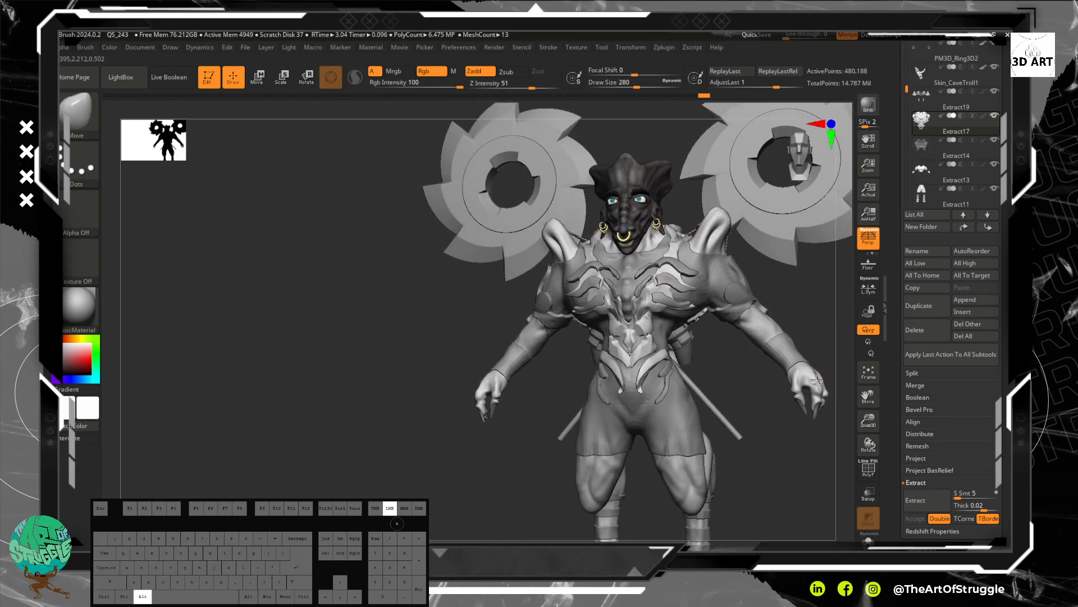
{"action": "left_click", "coordinate": [688, 269], "text": "alt"}
{"action": "left_click_drag", "start_coordinate": [674, 264], "coordinate": [677, 267], "text": "shift"}
{"action": "left_click_drag", "start_coordinate": [685, 271], "coordinate": [688, 274], "text": "shift"}
{"action": "left_click_drag", "start_coordinate": [796, 262], "coordinate": [781, 334], "text": "alt"}
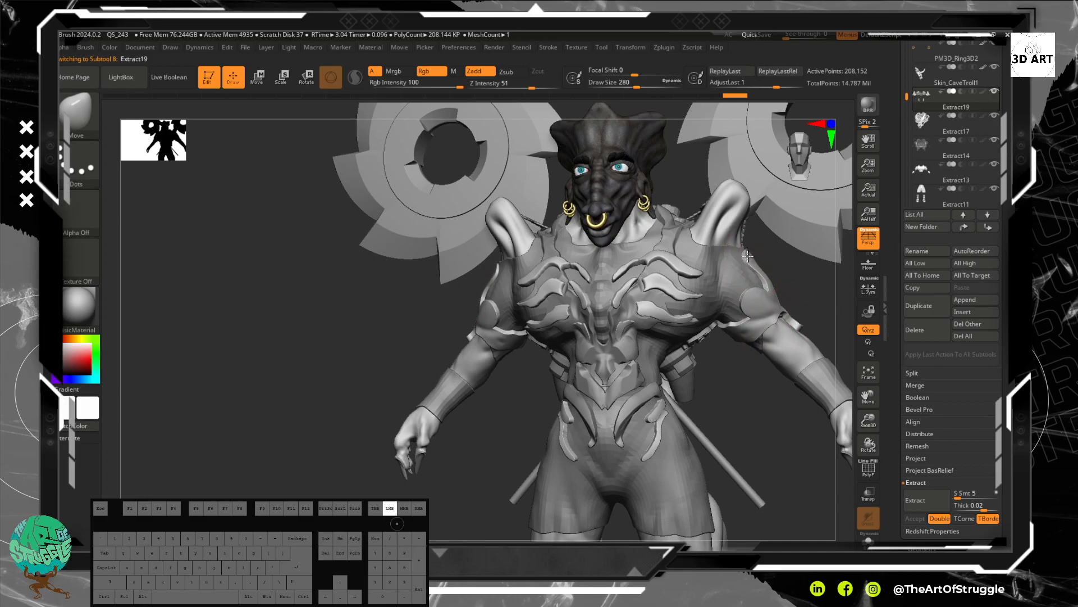
Reshape the upper-arm armour plates with the Move brush, adjusting the lower edge above the elbow from the back and side.
{"action": "mouse_move", "coordinate": [747, 247]}
{"action": "left_mouse_down"}
{"action": "mouse_move", "coordinate": [755, 197]}
{"action": "mouse_move", "coordinate": [758, 281]}
{"action": "mouse_move", "coordinate": [794, 319]}
{"action": "mouse_move", "coordinate": [808, 312]}
{"action": "mouse_move", "coordinate": [794, 301]}
{"action": "left_mouse_up"}
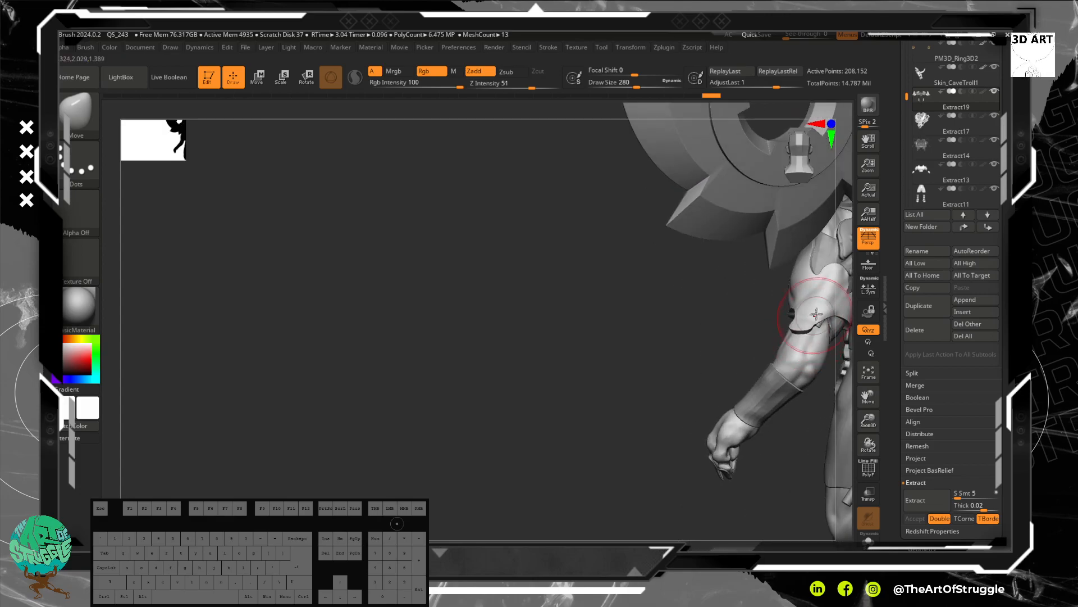
{"action": "mouse_move", "coordinate": [614, 345]}
{"action": "left_mouse_down"}
{"action": "mouse_move", "coordinate": [561, 353]}
{"action": "mouse_move", "coordinate": [609, 370]}
{"action": "mouse_move", "coordinate": [638, 345]}
{"action": "mouse_move", "coordinate": [601, 325]}
{"action": "mouse_move", "coordinate": [618, 318]}
{"action": "mouse_move", "coordinate": [444, 369]}
{"action": "left_mouse_up"}
{"action": "left_click_drag", "start_coordinate": [635, 386], "coordinate": [630, 392]}
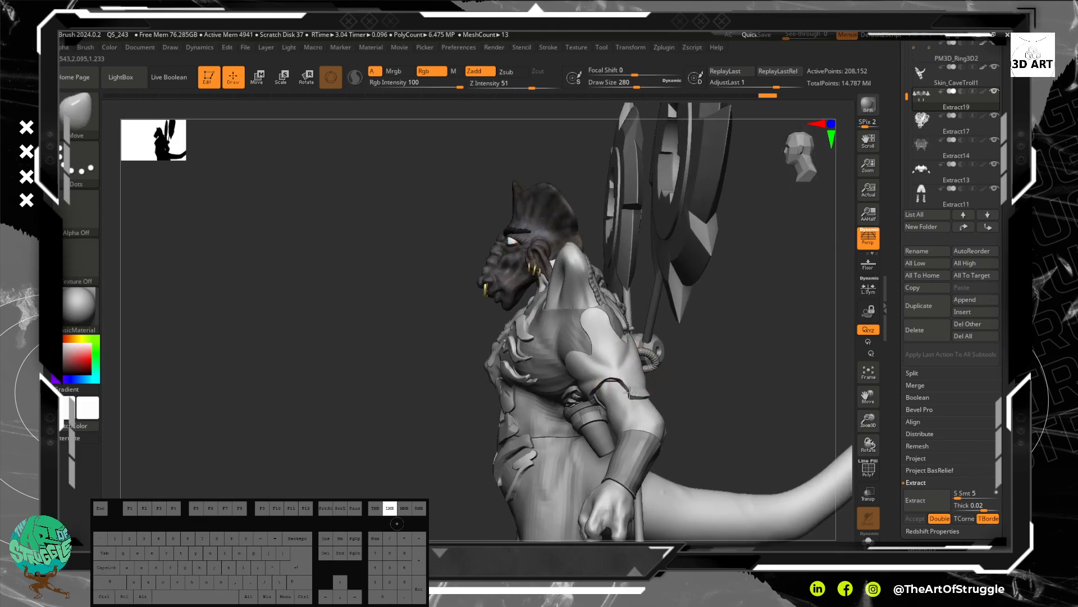
{"action": "left_click_drag", "start_coordinate": [697, 378], "coordinate": [707, 339]}
{"action": "left_click_drag", "start_coordinate": [582, 411], "coordinate": [600, 376]}
{"action": "left_click_drag", "start_coordinate": [680, 354], "coordinate": [728, 355]}
{"action": "left_click_drag", "start_coordinate": [590, 402], "coordinate": [595, 392]}
{"action": "left_click_drag", "start_coordinate": [693, 352], "coordinate": [641, 401]}
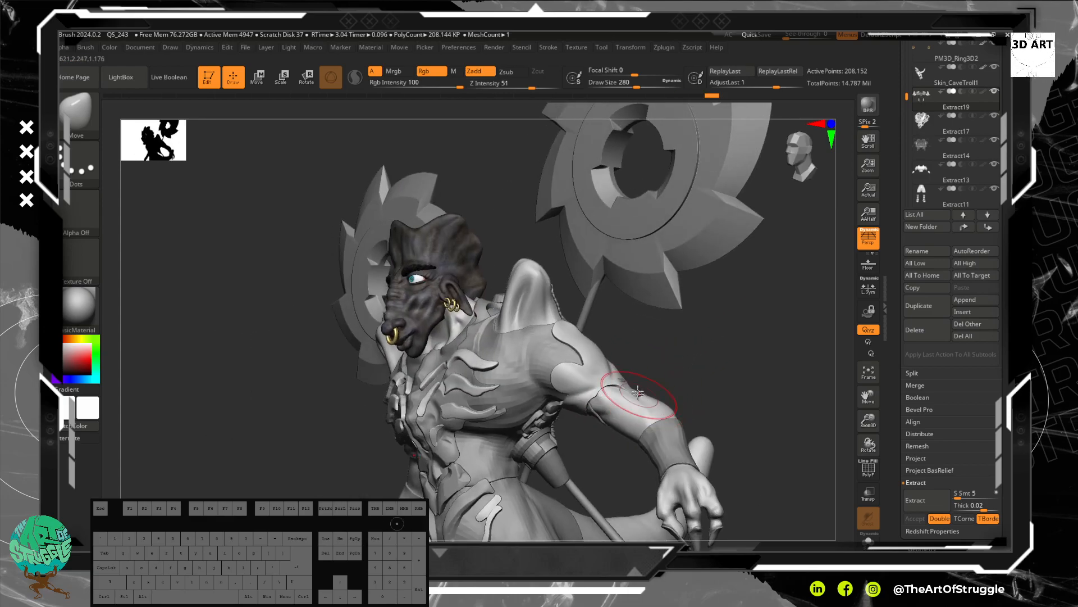
{"action": "mouse_move", "coordinate": [685, 349]}
{"action": "left_mouse_down"}
{"action": "mouse_move", "coordinate": [713, 325]}
{"action": "mouse_move", "coordinate": [706, 313]}
{"action": "mouse_move", "coordinate": [691, 344]}
{"action": "mouse_move", "coordinate": [715, 376]}
{"action": "left_mouse_up"}
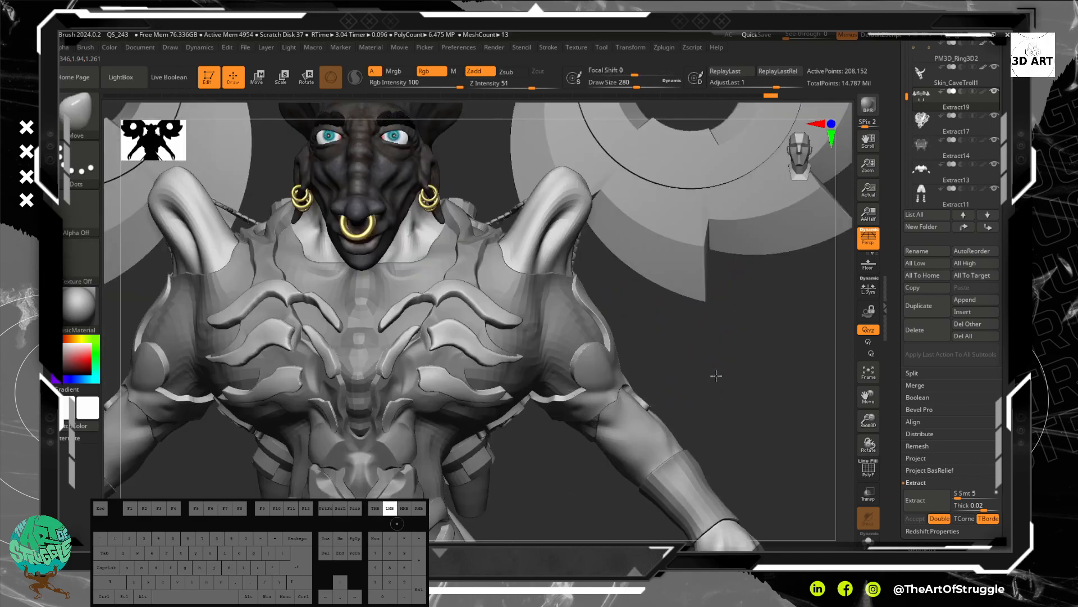
Pull the outer and lower edges of the upper-arm plates closer to the arms from the front.
{"action": "mouse_move", "coordinate": [600, 377]}
{"action": "left_mouse_down"}
{"action": "mouse_move", "coordinate": [591, 371]}
{"action": "mouse_move", "coordinate": [621, 356]}
{"action": "left_mouse_up"}
{"action": "left_click_drag", "start_coordinate": [583, 319], "coordinate": [578, 301]}
{"action": "mouse_move", "coordinate": [593, 361]}
{"action": "left_mouse_down"}
{"action": "mouse_move", "coordinate": [556, 396]}
{"action": "mouse_move", "coordinate": [560, 410]}
{"action": "left_mouse_up"}
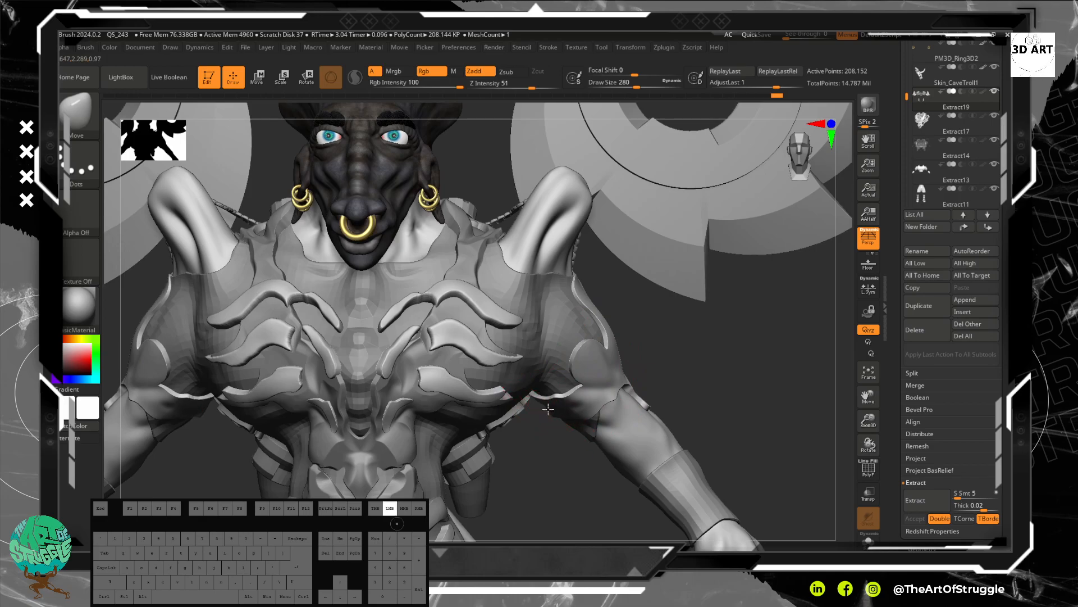
{"action": "mouse_move", "coordinate": [633, 365]}
{"action": "left_mouse_down"}
{"action": "mouse_move", "coordinate": [681, 356]}
{"action": "mouse_move", "coordinate": [605, 379]}
{"action": "left_mouse_up"}
{"action": "left_click_drag", "start_coordinate": [635, 459], "coordinate": [597, 450]}
{"action": "mouse_move", "coordinate": [591, 402]}
{"action": "left_mouse_down"}
{"action": "mouse_move", "coordinate": [602, 391]}
{"action": "mouse_move", "coordinate": [568, 382]}
{"action": "mouse_move", "coordinate": [578, 363]}
{"action": "mouse_move", "coordinate": [614, 380]}
{"action": "mouse_move", "coordinate": [635, 366]}
{"action": "mouse_move", "coordinate": [632, 443]}
{"action": "left_mouse_up"}
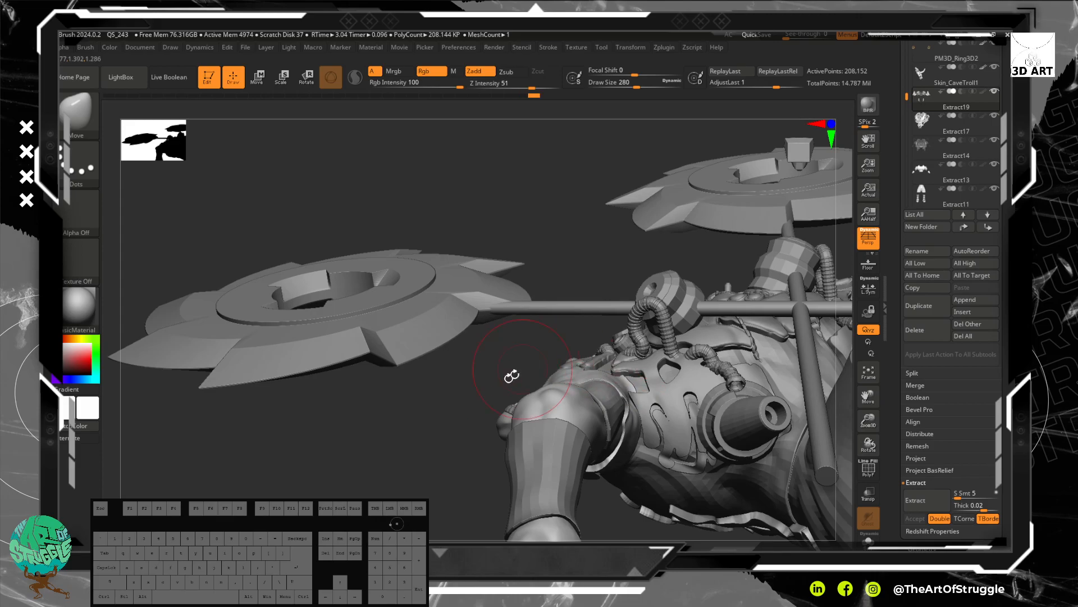
{"action": "left_click_drag", "start_coordinate": [496, 391], "coordinate": [504, 381]}
{"action": "left_click_drag", "start_coordinate": [399, 498], "coordinate": [444, 397]}
{"action": "left_click_drag", "start_coordinate": [688, 406], "coordinate": [566, 310], "text": "alt"}
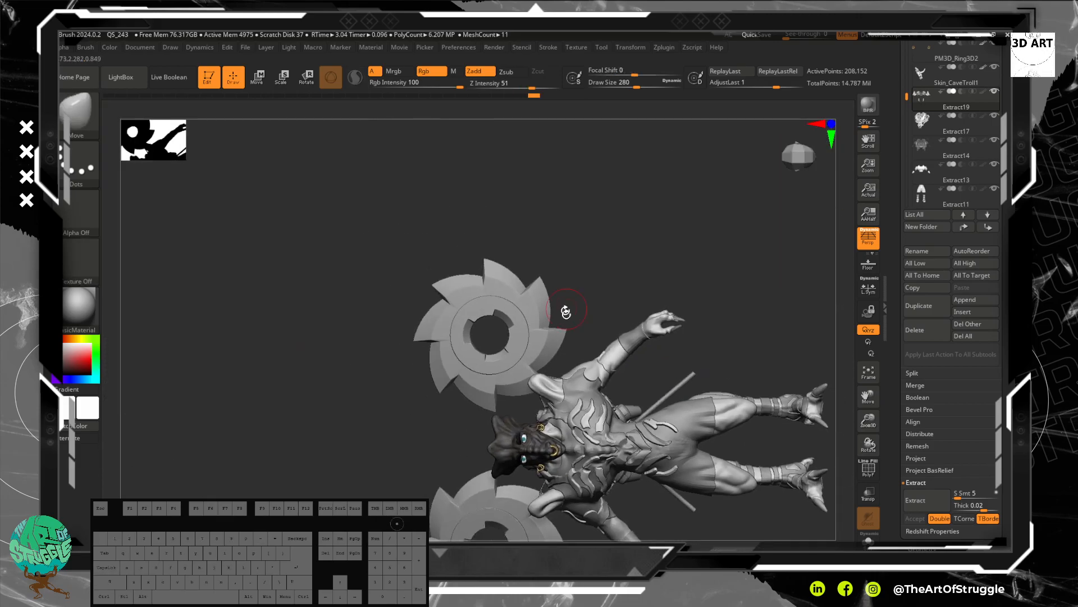
{"action": "left_click_drag", "start_coordinate": [395, 527], "coordinate": [410, 435]}
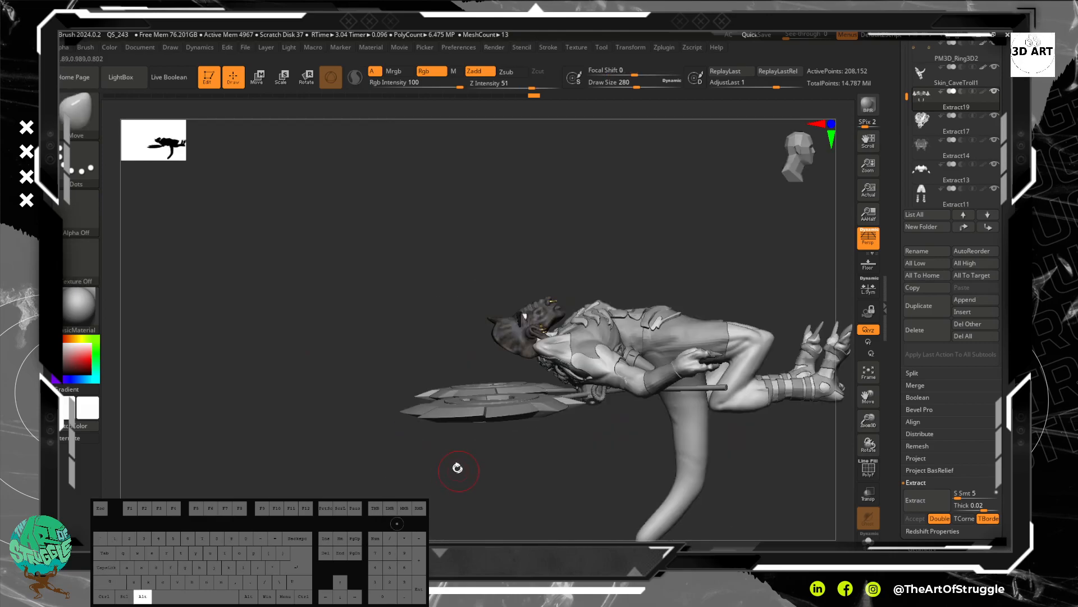
{"action": "left_click_drag", "start_coordinate": [385, 494], "coordinate": [447, 417]}
{"action": "left_click_drag", "start_coordinate": [622, 441], "coordinate": [549, 250], "text": "alt"}
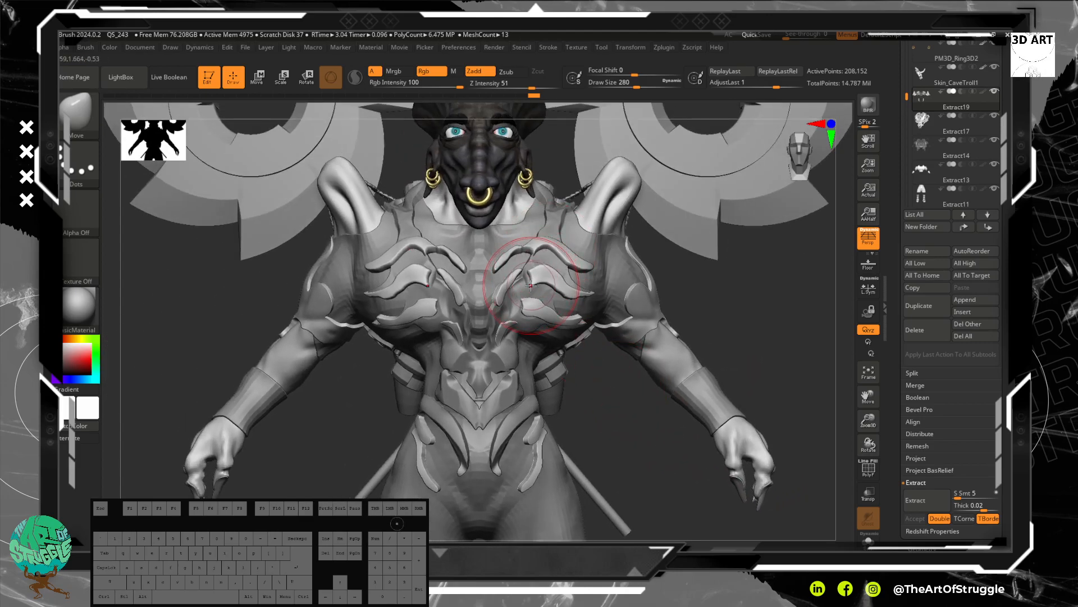
{"action": "key", "text": "d"}
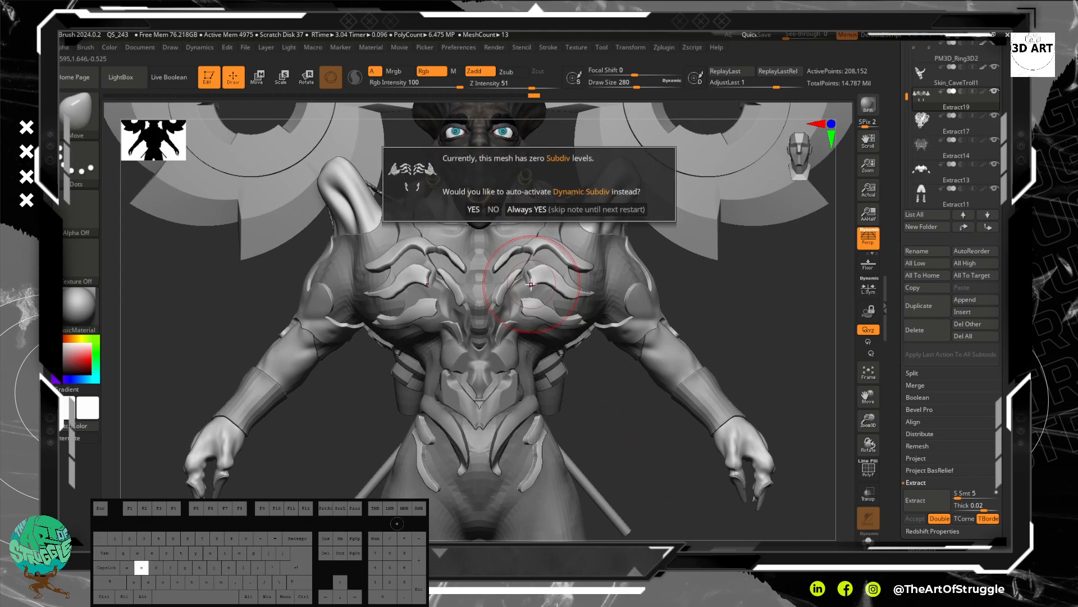
{"action": "left_click", "coordinate": [495, 210]}
Switch to the DamStandard brush at draw size 68 and make the Extract17 torso armour active.
{"action": "key", "text": "b"}
{"action": "key", "text": "d"}
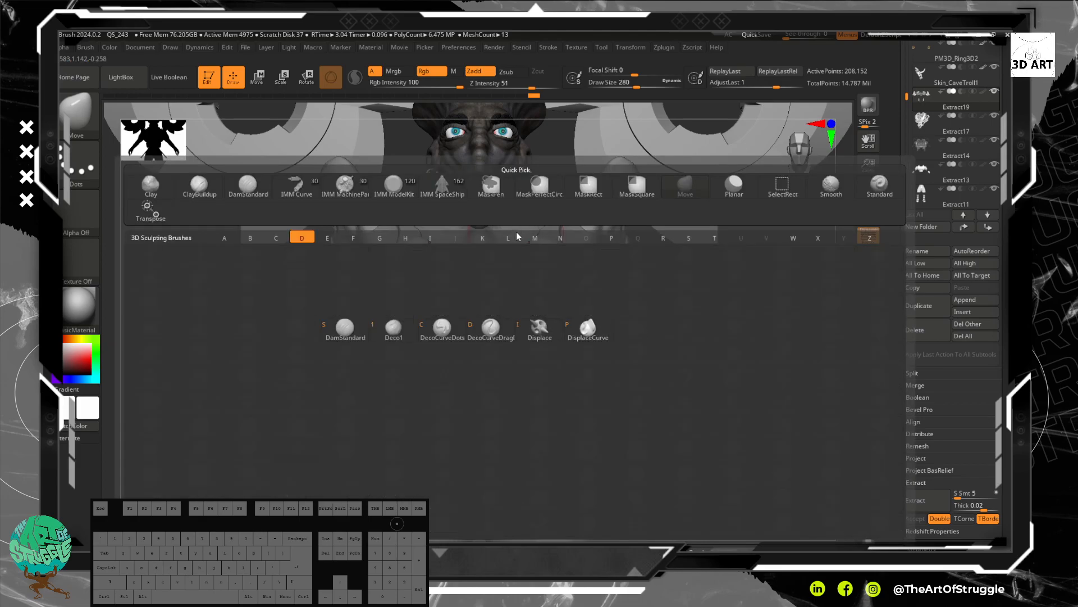
{"action": "key", "text": "s"}
{"action": "key", "text": "bracketleft"}
{"action": "key", "text": "bracketleft"}
{"action": "key", "text": "bracketleft"}
{"action": "key", "text": "bracketleft"}
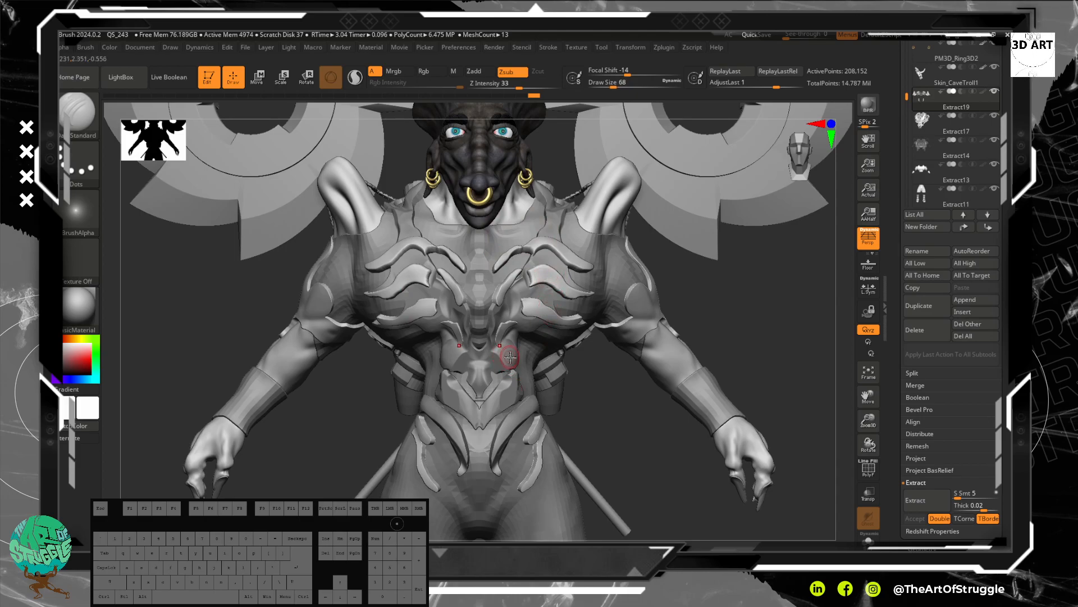
{"action": "left_click", "coordinate": [511, 359], "text": "alt"}
{"action": "key", "text": "f"}
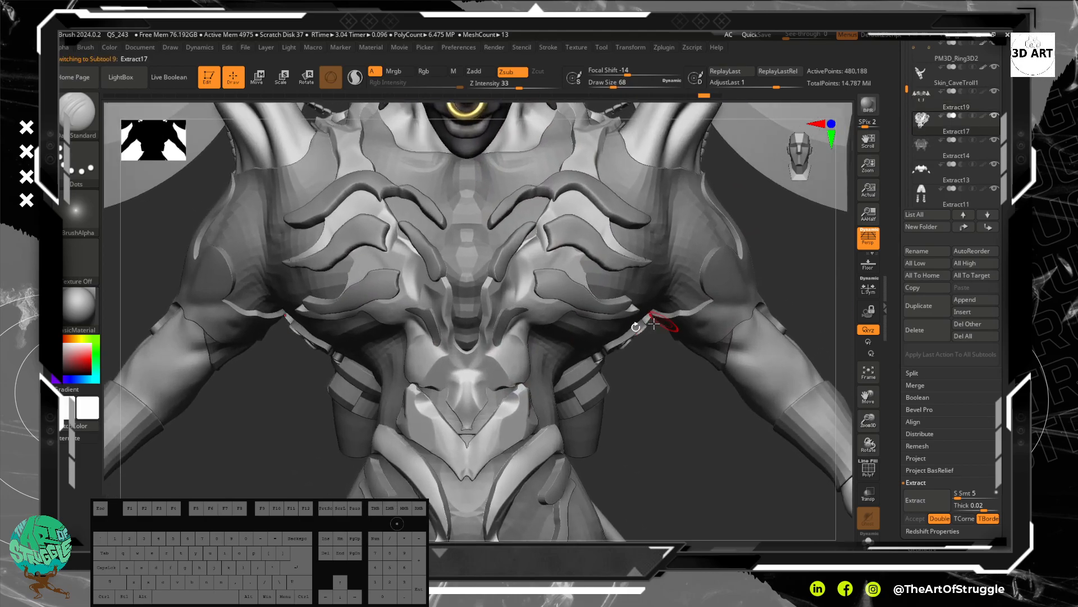
Try to carve grooves along the inner pectoral plates and down towards the abdomen, and undo the strokes.
{"action": "left_click_drag", "start_coordinate": [512, 386], "coordinate": [514, 387], "text": "alt"}
{"action": "left_click_drag", "start_coordinate": [518, 337], "coordinate": [526, 360], "text": "alt"}
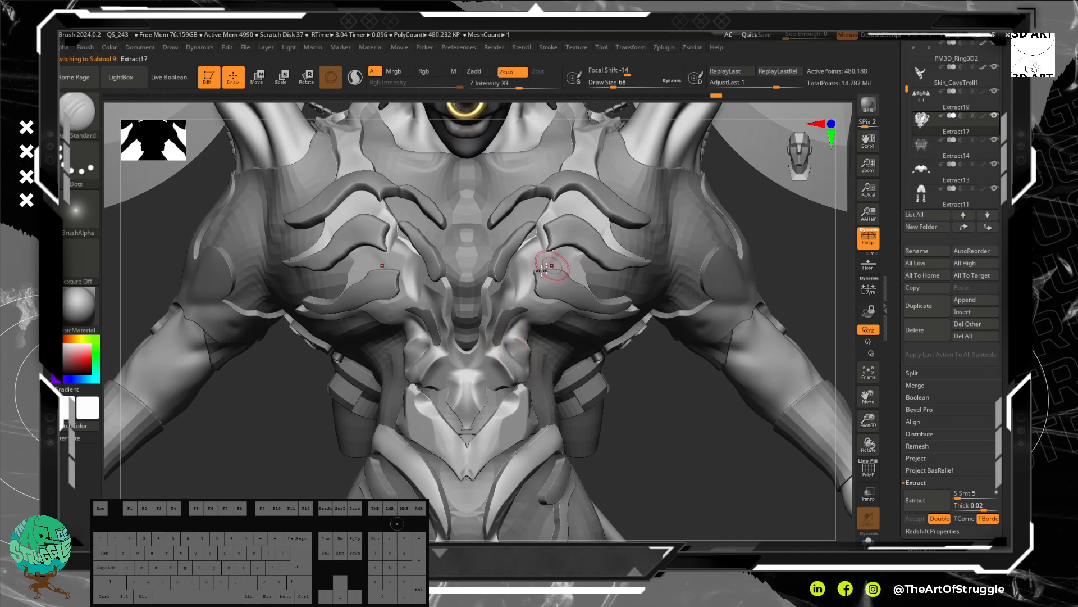
{"action": "mouse_move", "coordinate": [542, 240]}
{"action": "left_mouse_down"}
{"action": "mouse_move", "coordinate": [530, 260]}
{"action": "mouse_move", "coordinate": [532, 319]}
{"action": "left_mouse_up"}
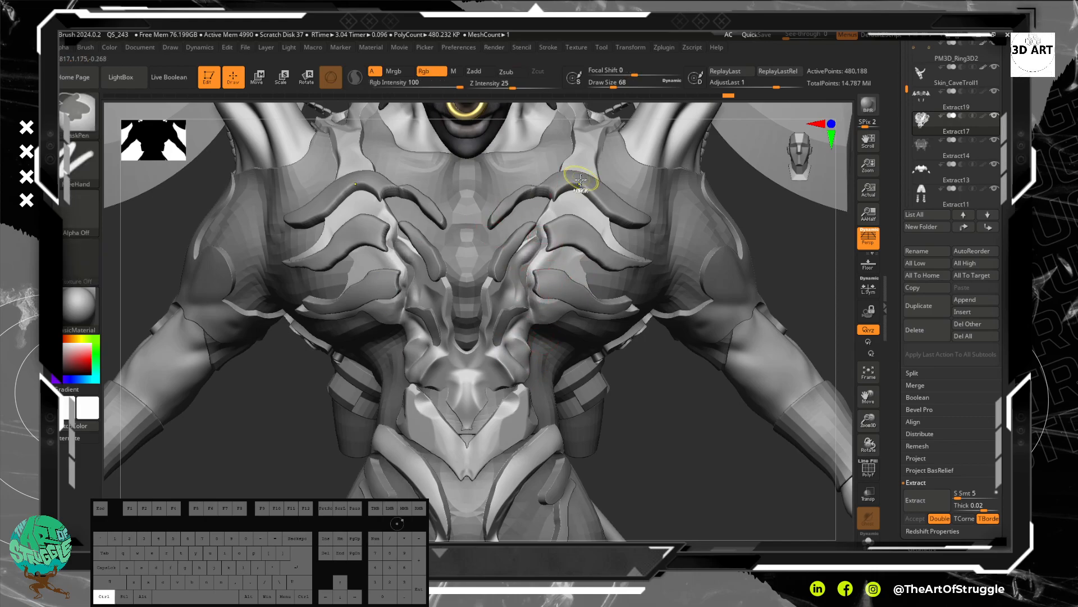
{"action": "key", "text": "ctrl+z"}
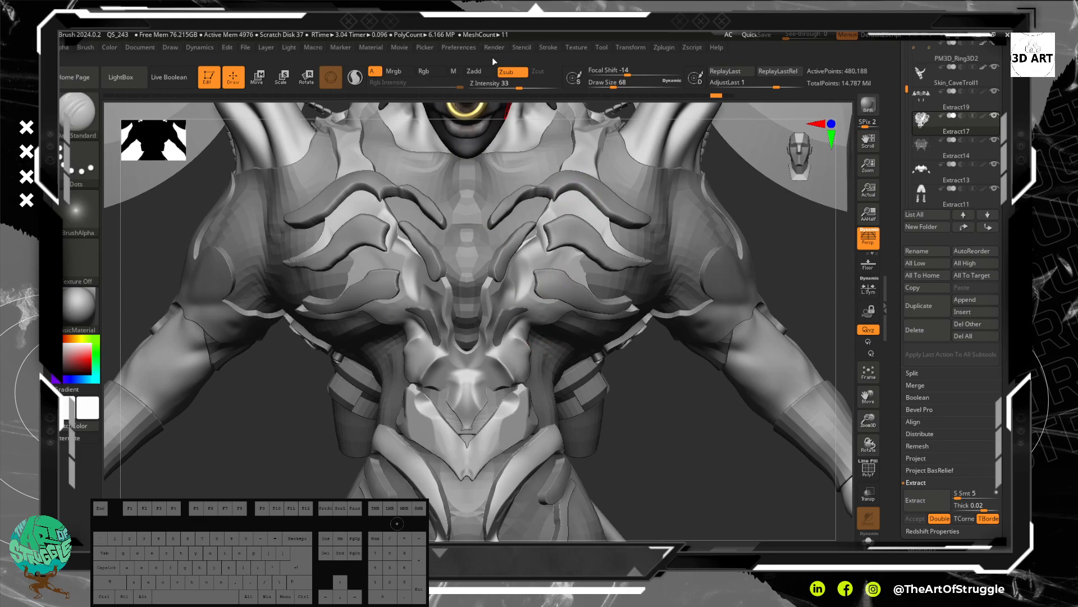
{"action": "key", "text": "ctrl+z"}
Reduce the draw size to 26 and test the brush on the upper abdominal plate.
{"action": "key", "text": "bracketright"}
{"action": "key", "text": "bracketleft"}
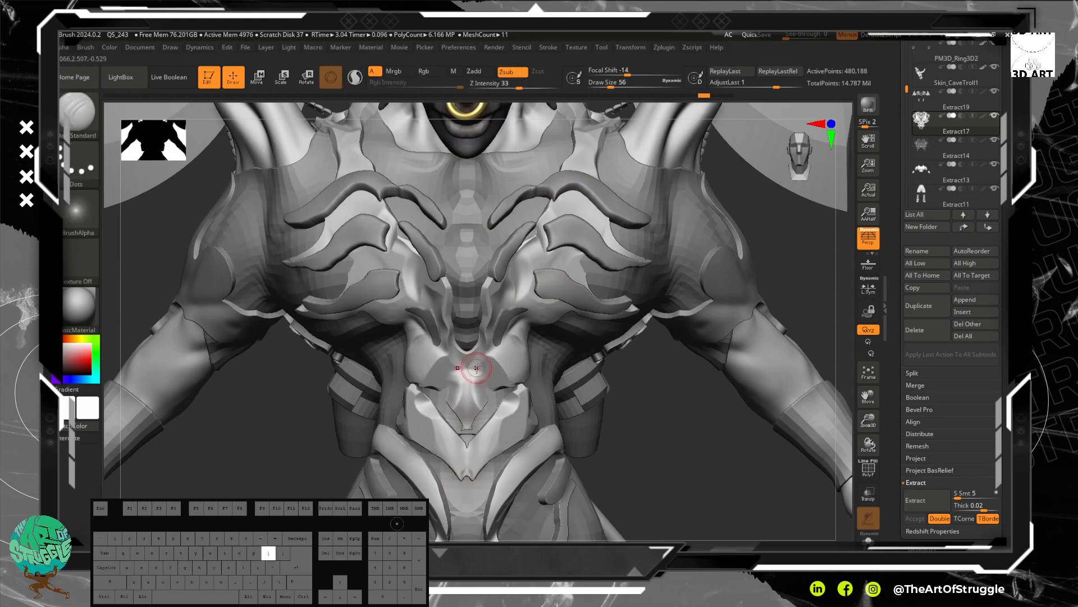
{"action": "key", "text": "bracketright"}
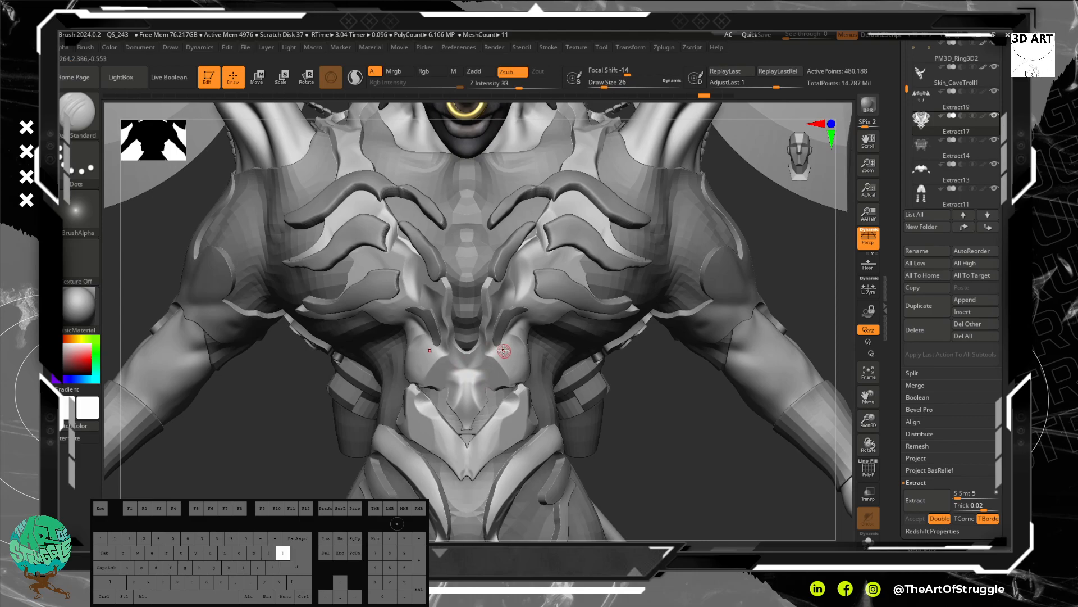
{"action": "left_click", "coordinate": [520, 357], "text": "alt"}
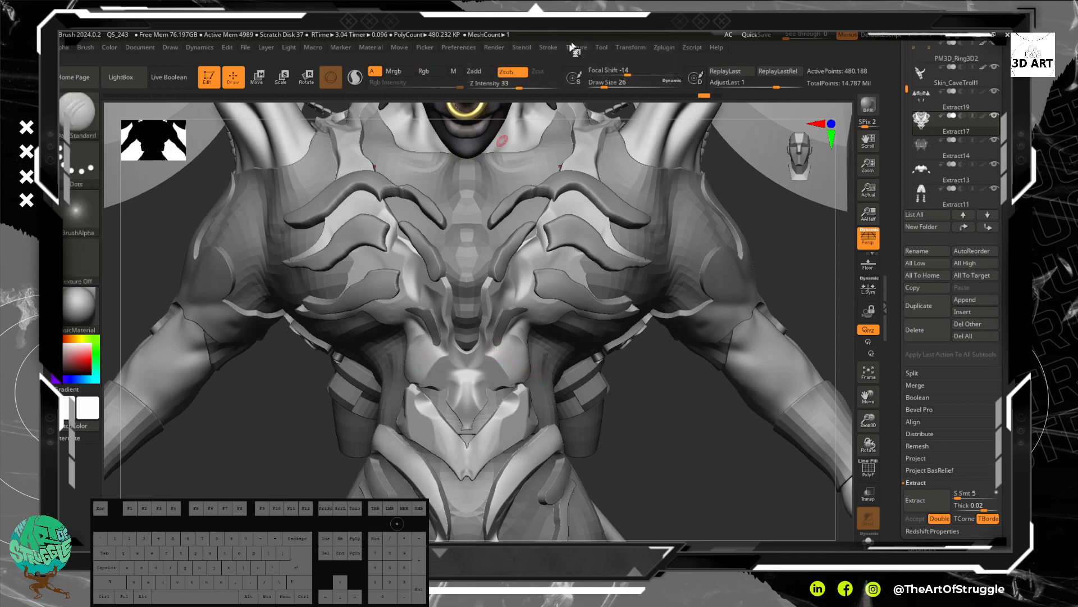
Raise the brush's LazyRadius, test a stroke on the abdominal plate and undo it.
{"action": "left_click", "coordinate": [548, 47]}
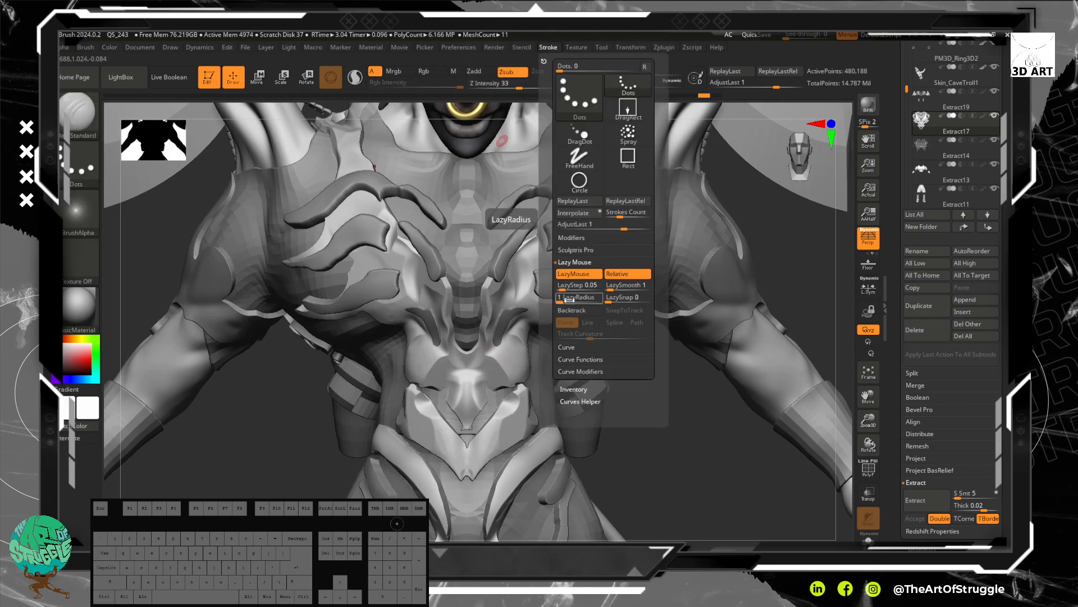
{"action": "left_click_drag", "start_coordinate": [569, 299], "coordinate": [618, 287]}
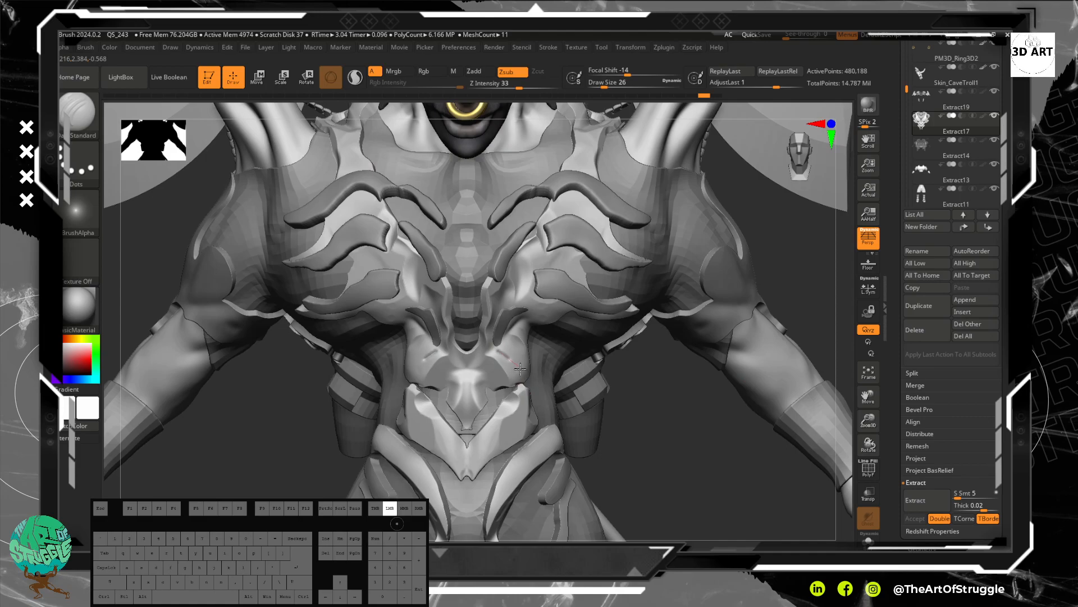
{"action": "left_click_drag", "start_coordinate": [529, 395], "coordinate": [529, 398]}
{"action": "key", "text": "ctrl+z"}
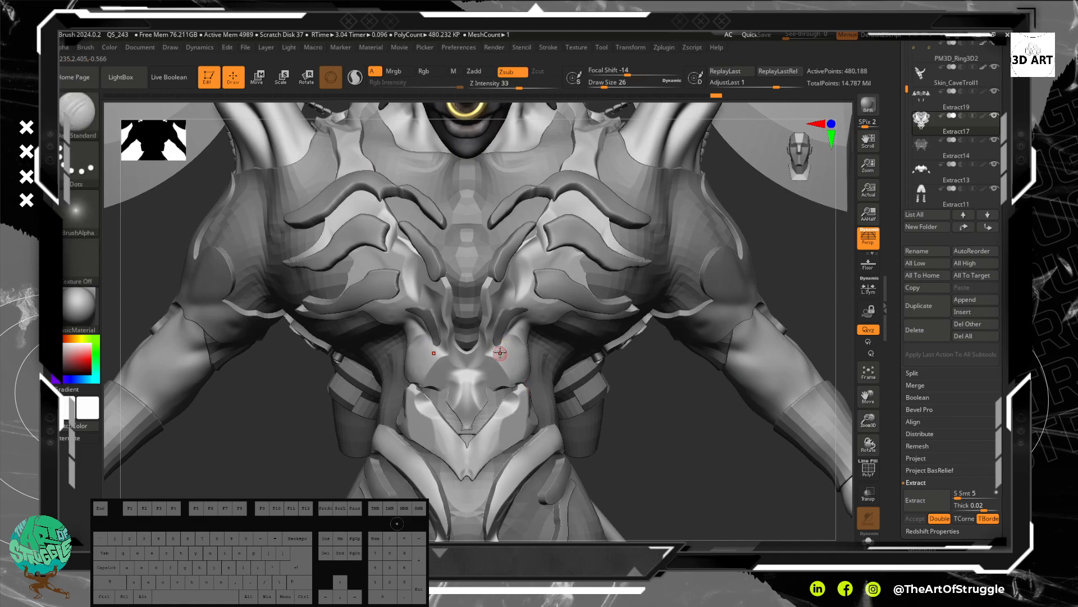
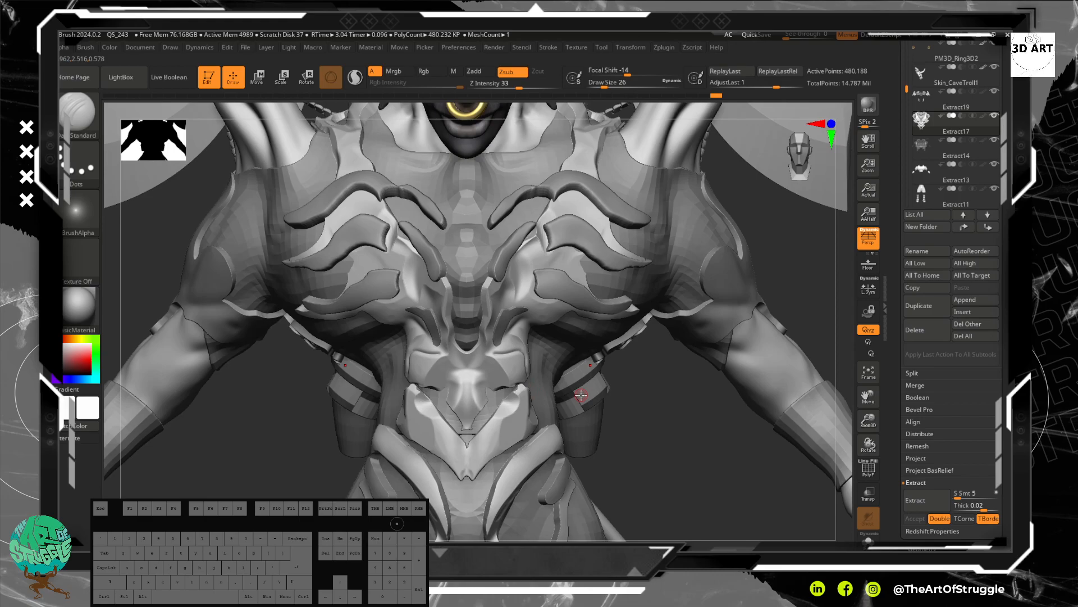
Carve a groove across the upper abdominal plate and down its outer side, with a raised line alongside it.
{"action": "left_click_drag", "start_coordinate": [685, 478], "coordinate": [545, 375]}
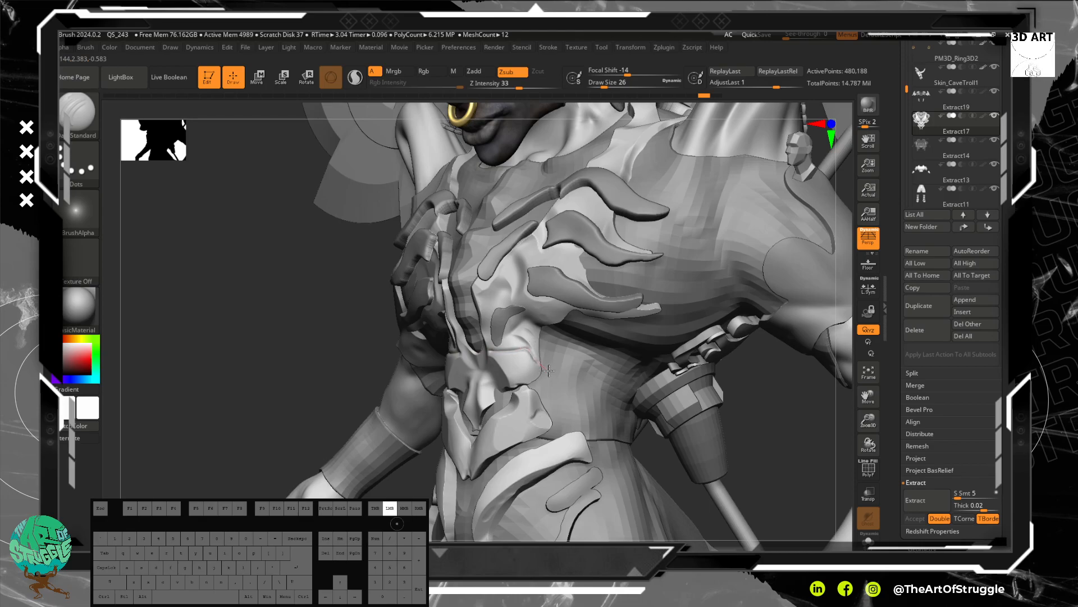
{"action": "left_click_drag", "start_coordinate": [554, 371], "coordinate": [551, 370]}
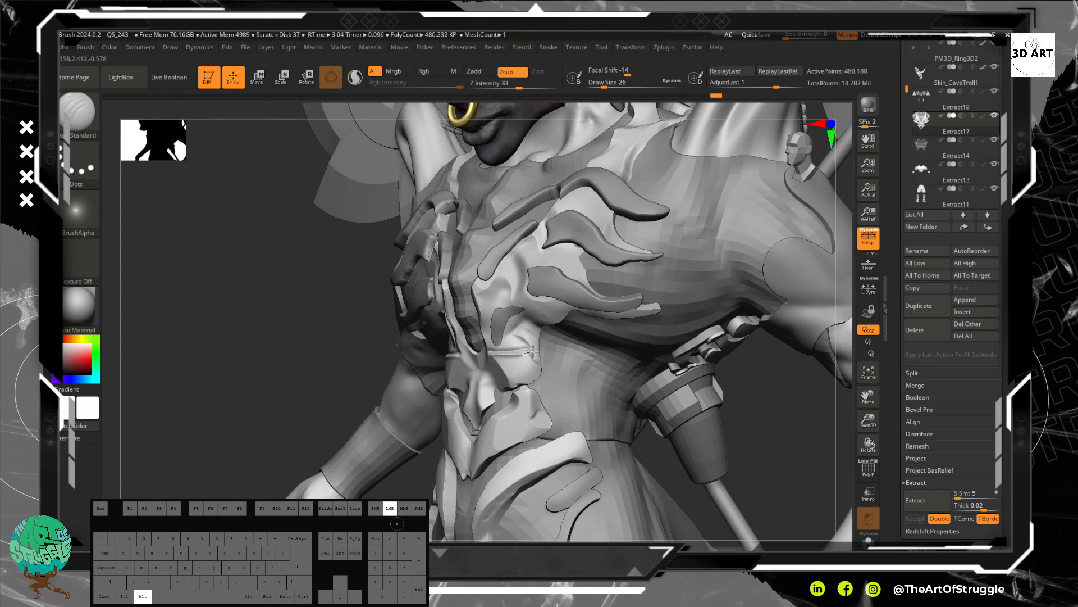
{"action": "left_click_drag", "start_coordinate": [540, 370], "coordinate": [513, 355], "text": "alt"}
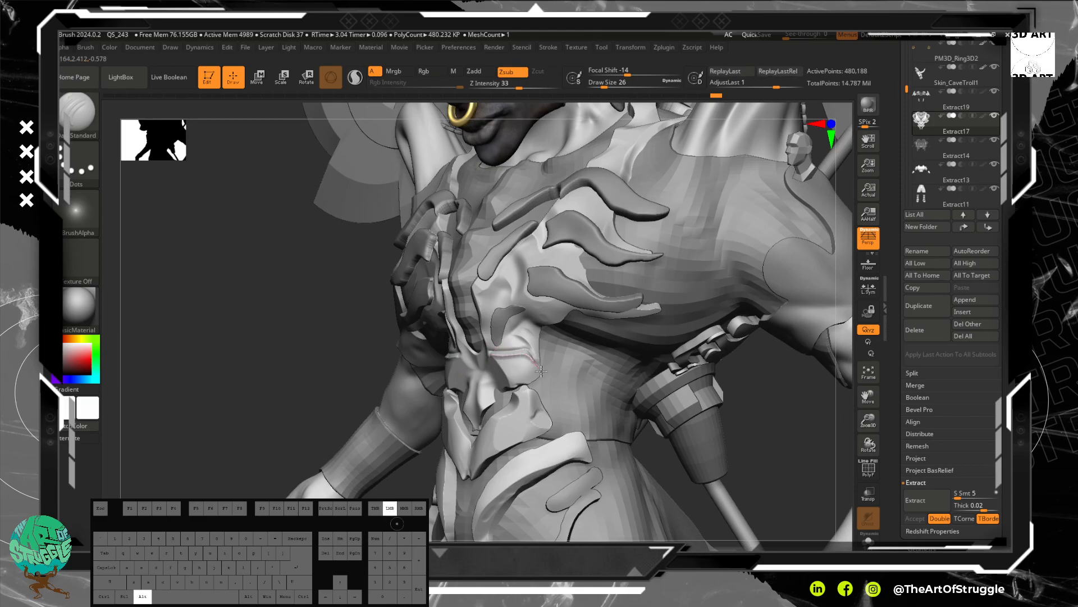
{"action": "left_click_drag", "start_coordinate": [313, 376], "coordinate": [380, 382]}
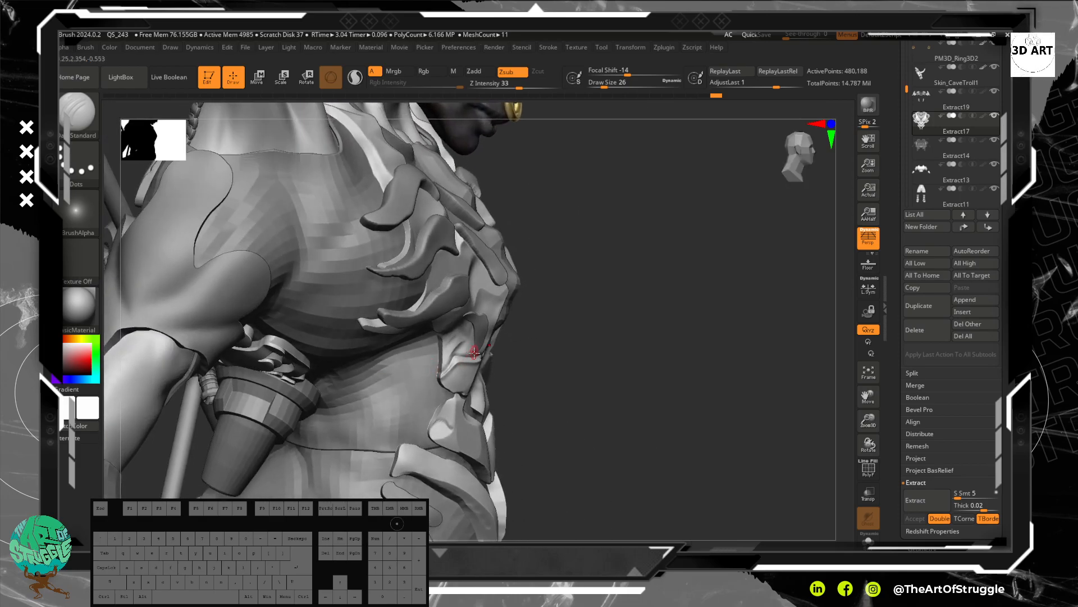
Carve grooves down the inner pectoral area beside the sternum and build up raised edges next to them.
{"action": "mouse_move", "coordinate": [618, 344]}
{"action": "left_mouse_down"}
{"action": "mouse_move", "coordinate": [519, 335]}
{"action": "mouse_move", "coordinate": [530, 260]}
{"action": "left_mouse_up"}
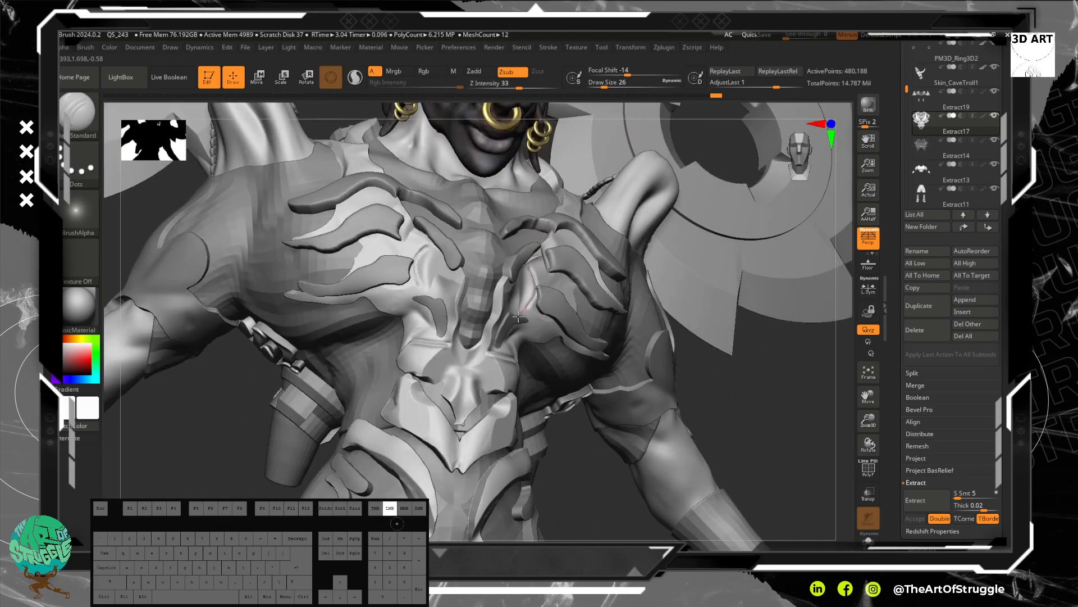
{"action": "left_click_drag", "start_coordinate": [509, 325], "coordinate": [507, 328]}
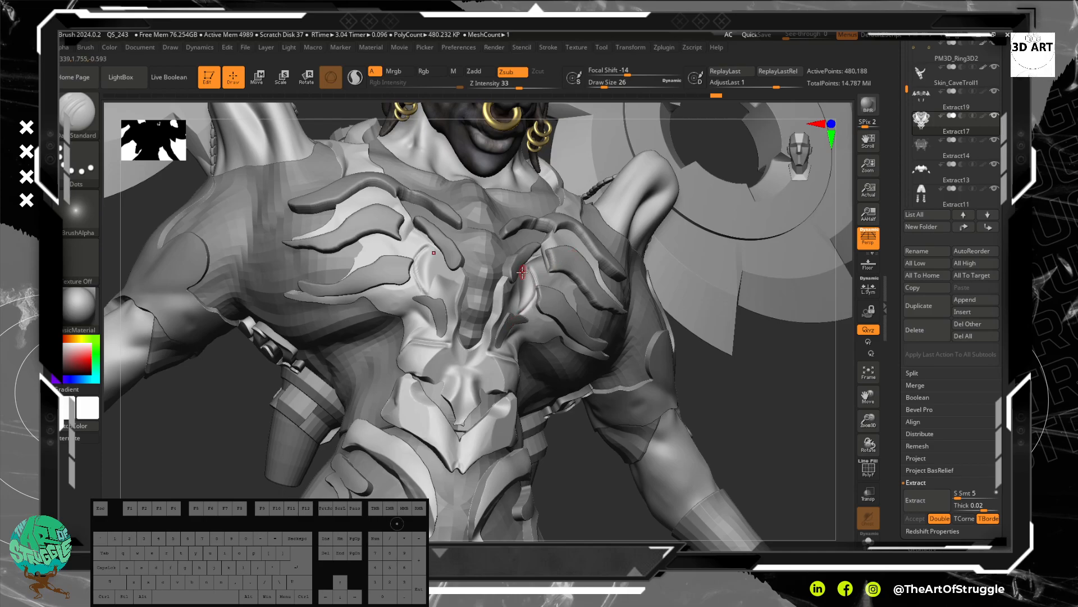
{"action": "left_click_drag", "start_coordinate": [528, 273], "coordinate": [528, 277], "text": "alt"}
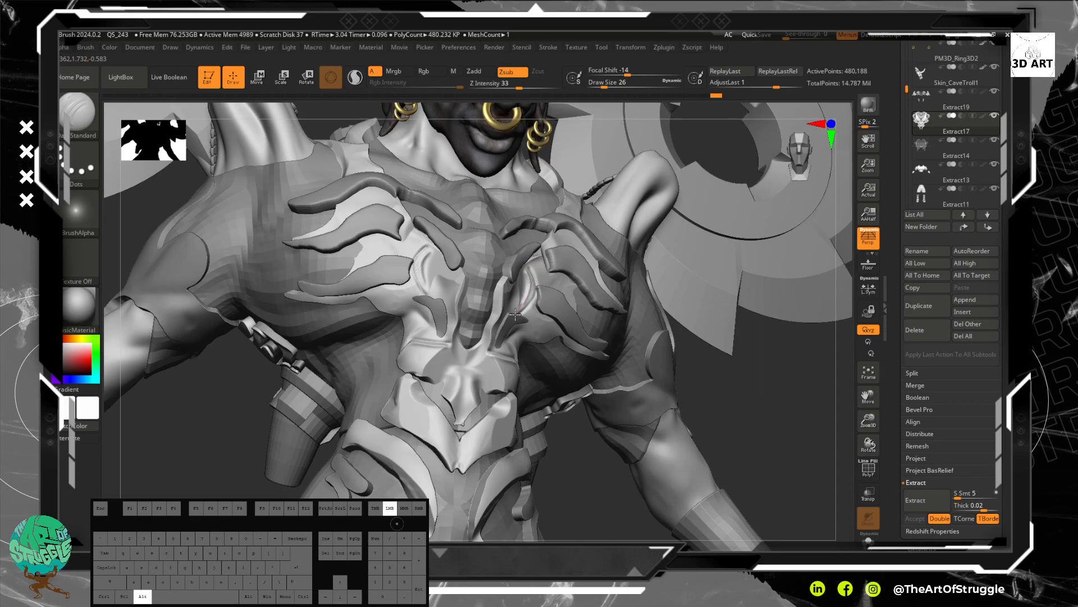
{"action": "left_click_drag", "start_coordinate": [511, 322], "coordinate": [519, 317], "text": "alt"}
{"action": "mouse_move", "coordinate": [623, 312]}
{"action": "left_mouse_down"}
{"action": "mouse_move", "coordinate": [694, 346]}
{"action": "mouse_move", "coordinate": [720, 386]}
{"action": "mouse_move", "coordinate": [671, 377]}
{"action": "mouse_move", "coordinate": [617, 395]}
{"action": "mouse_move", "coordinate": [740, 400]}
{"action": "mouse_move", "coordinate": [727, 410]}
{"action": "left_mouse_up"}
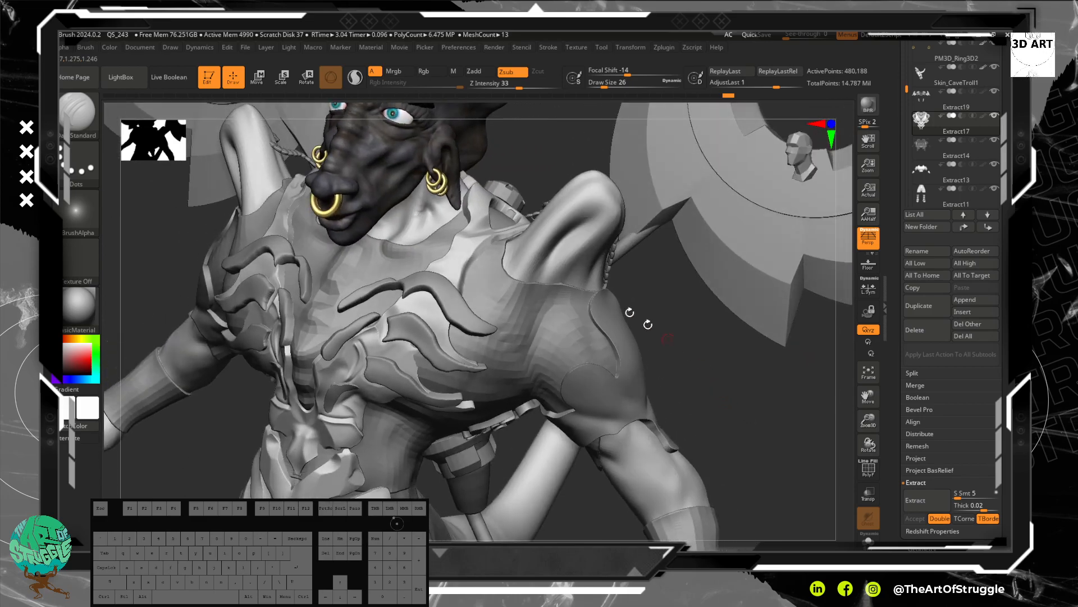
Carve panel lines beneath the upper pectoral plates and up along the shoulder strap towards the collar.
{"action": "left_click_drag", "start_coordinate": [401, 304], "coordinate": [415, 300]}
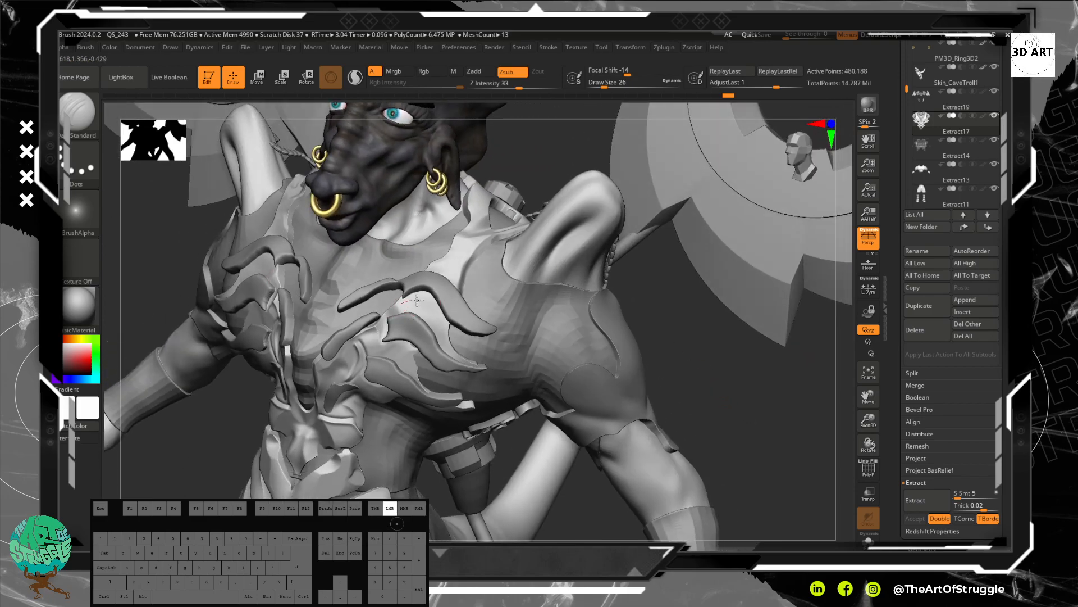
{"action": "left_click_drag", "start_coordinate": [464, 336], "coordinate": [461, 332]}
{"action": "left_click_drag", "start_coordinate": [437, 281], "coordinate": [445, 262]}
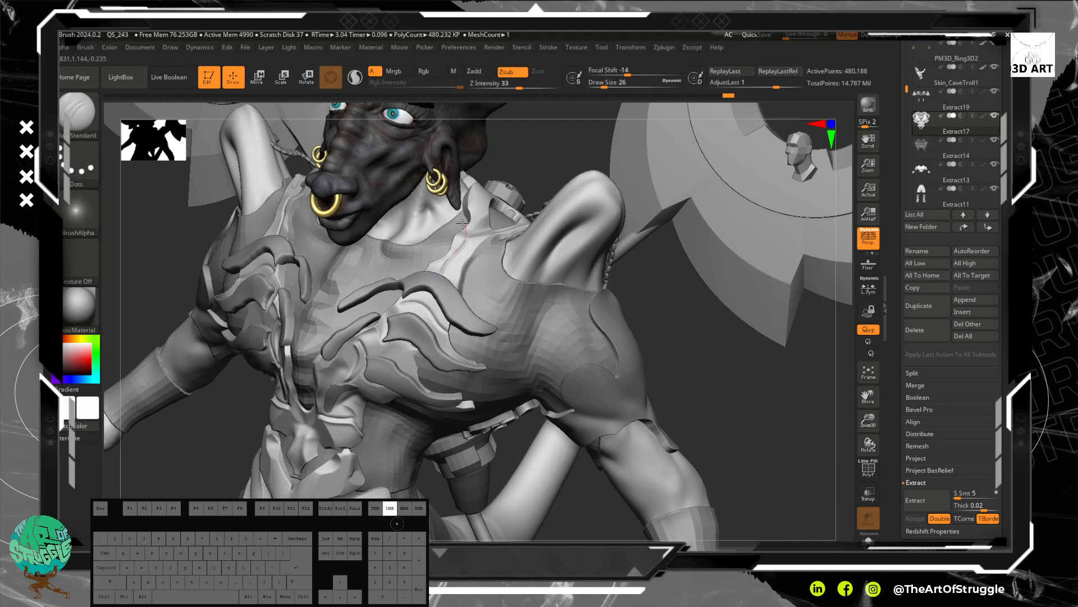
{"action": "left_click_drag", "start_coordinate": [459, 222], "coordinate": [459, 223]}
{"action": "mouse_move", "coordinate": [445, 273]}
{"action": "left_mouse_down"}
{"action": "mouse_move", "coordinate": [466, 230]}
{"action": "mouse_move", "coordinate": [456, 257]}
{"action": "mouse_move", "coordinate": [486, 266]}
{"action": "mouse_move", "coordinate": [476, 241]}
{"action": "mouse_move", "coordinate": [492, 246]}
{"action": "mouse_move", "coordinate": [486, 214]}
{"action": "mouse_move", "coordinate": [508, 207]}
{"action": "left_mouse_up"}
{"action": "mouse_move", "coordinate": [539, 162]}
{"action": "left_mouse_down"}
{"action": "mouse_move", "coordinate": [595, 180]}
{"action": "mouse_move", "coordinate": [452, 269]}
{"action": "mouse_move", "coordinate": [482, 284]}
{"action": "mouse_move", "coordinate": [456, 279]}
{"action": "mouse_move", "coordinate": [451, 290]}
{"action": "left_mouse_up"}
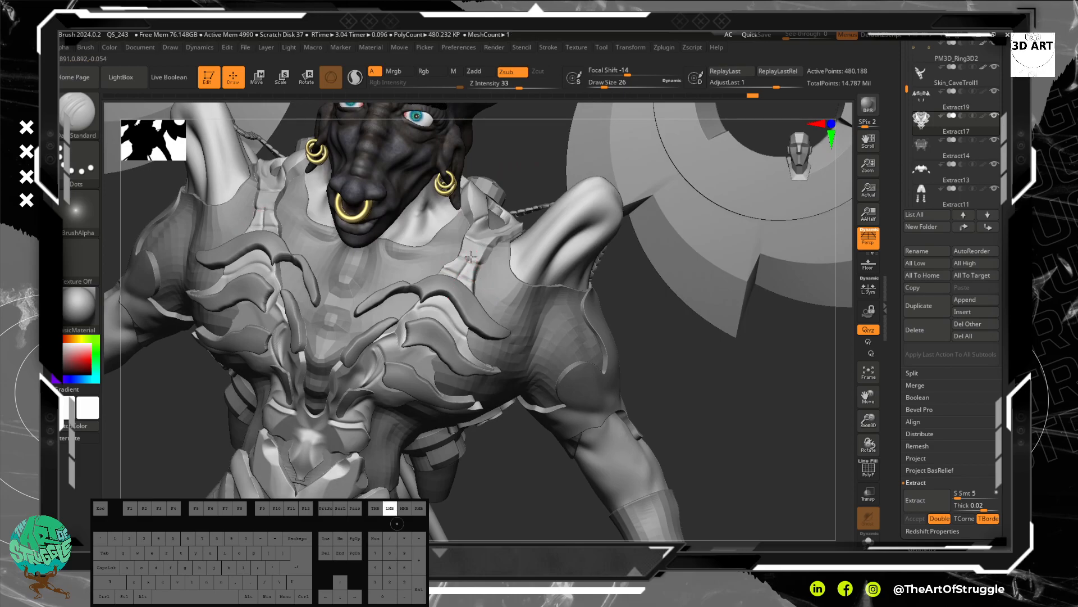
{"action": "mouse_move", "coordinate": [496, 248]}
{"action": "left_mouse_down"}
{"action": "mouse_move", "coordinate": [511, 242]}
{"action": "mouse_move", "coordinate": [479, 257]}
{"action": "mouse_move", "coordinate": [491, 250]}
{"action": "left_mouse_up"}
{"action": "key", "text": "ctrl"}
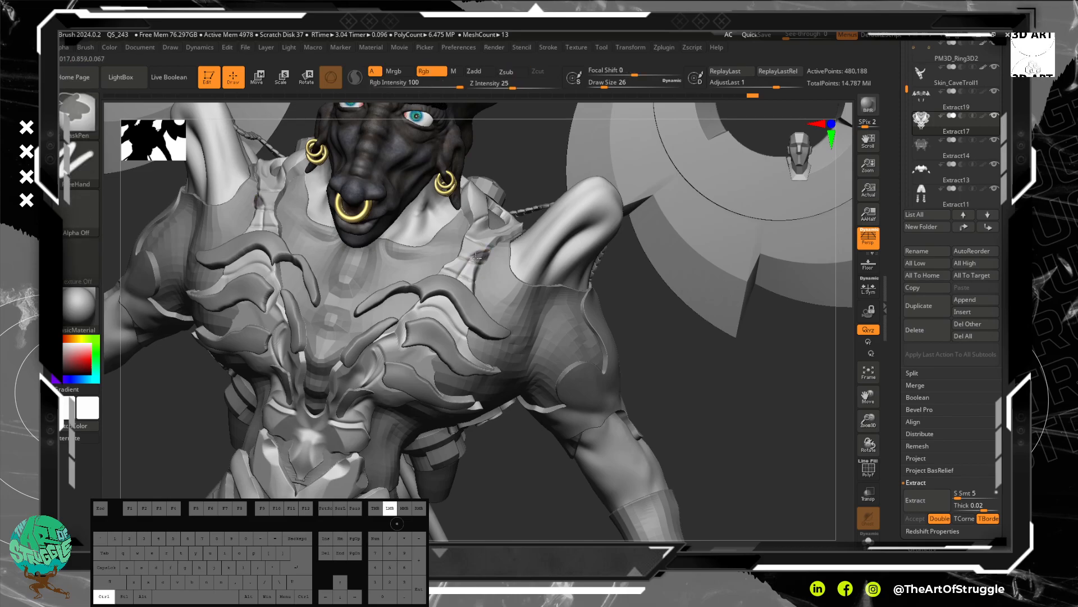
{"action": "mouse_move", "coordinate": [469, 285]}
{"action": "left_mouse_down", "text": "ctrl"}
{"action": "mouse_move", "coordinate": [463, 271]}
{"action": "mouse_move", "coordinate": [472, 289]}
{"action": "left_mouse_up", "text": "ctrl"}
{"action": "left_click_drag", "start_coordinate": [487, 267], "coordinate": [476, 284], "text": "ctrl"}
{"action": "key", "text": "ctrl+z"}
{"action": "key", "text": "ctrl+z"}
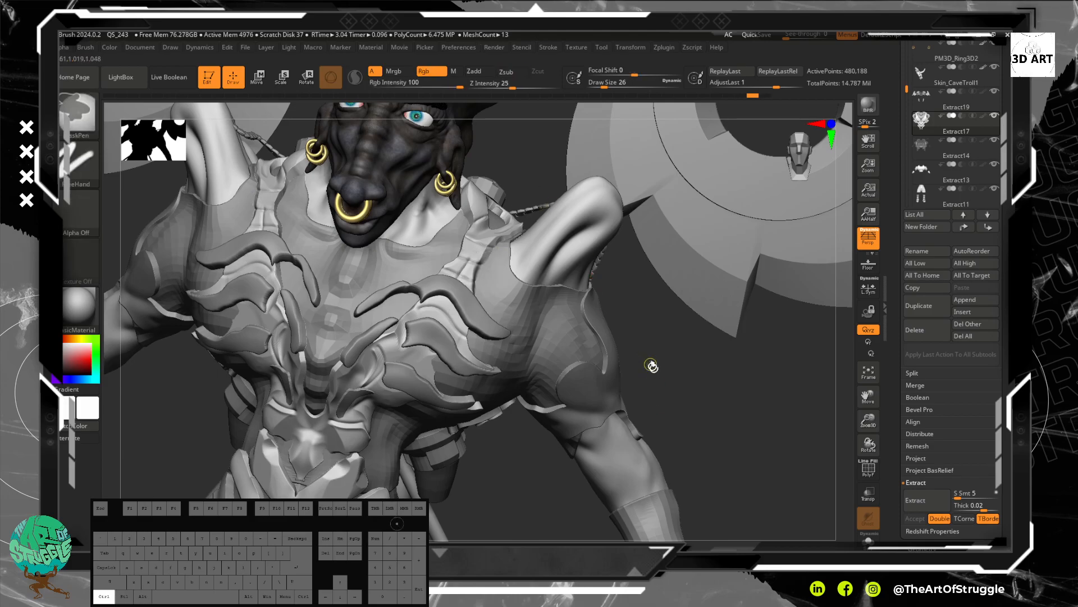
Carve short crosswise grooves into the shoulder strap above the pectoral plates.
{"action": "left_click", "coordinate": [471, 249]}
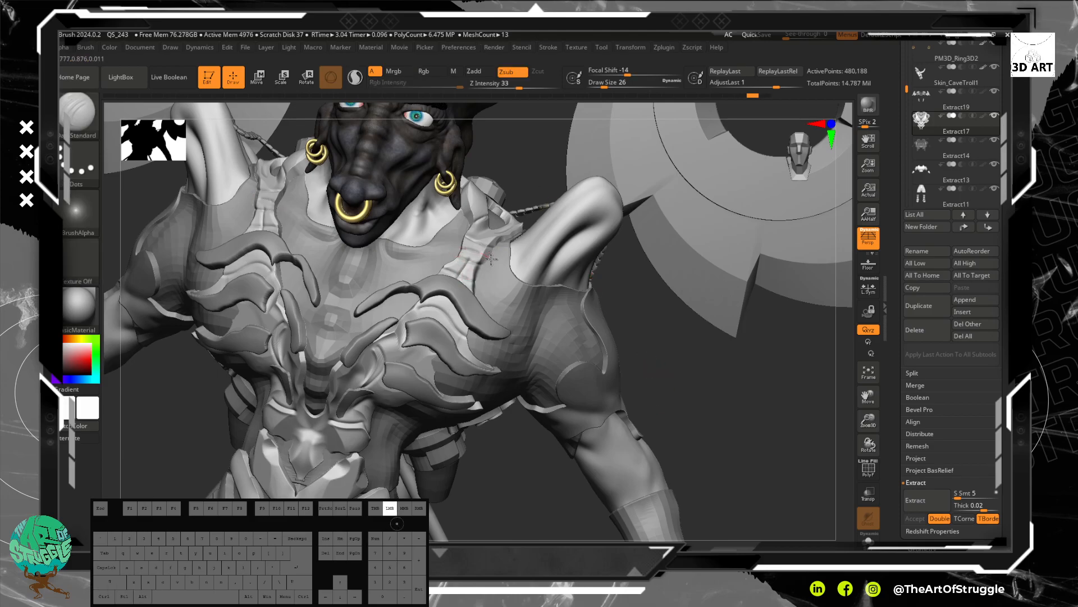
{"action": "key", "text": "ctrl"}
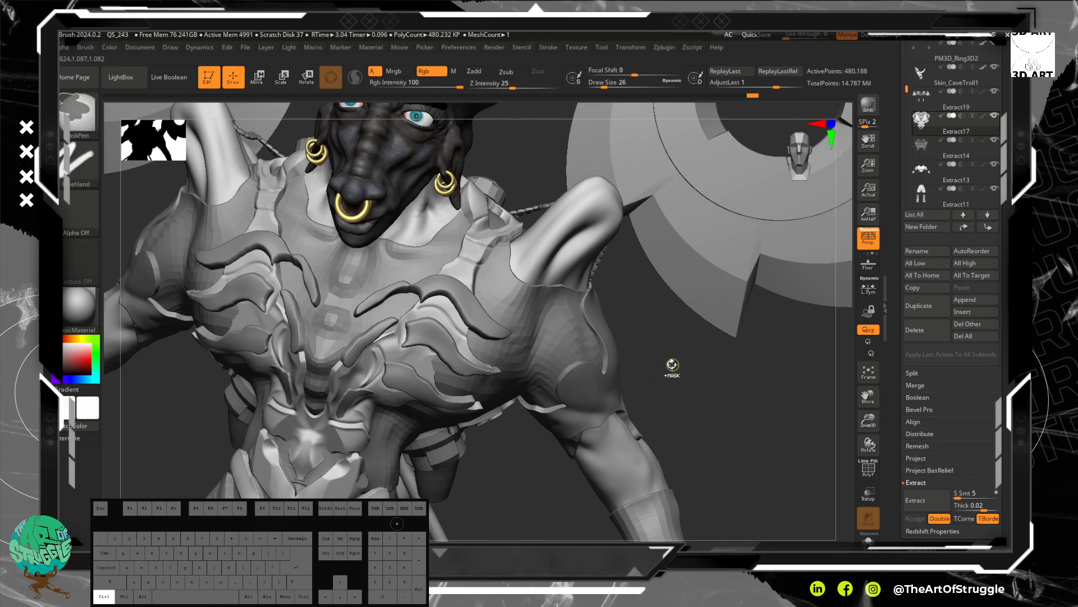
{"action": "left_click_drag", "start_coordinate": [447, 257], "coordinate": [498, 289]}
Carve grooves through the gap between the stacked pectoral plates, seen from the front.
{"action": "left_click_drag", "start_coordinate": [722, 387], "coordinate": [667, 267], "text": "alt"}
{"action": "left_click_drag", "start_coordinate": [650, 424], "coordinate": [607, 426]}
{"action": "left_click_drag", "start_coordinate": [597, 372], "coordinate": [624, 489], "text": "alt"}
{"action": "mouse_move", "coordinate": [449, 305]}
{"action": "left_mouse_down"}
{"action": "mouse_move", "coordinate": [414, 320]}
{"action": "mouse_move", "coordinate": [430, 360]}
{"action": "left_mouse_up"}
{"action": "key", "text": "ctrl"}
{"action": "key", "text": "ctrl"}
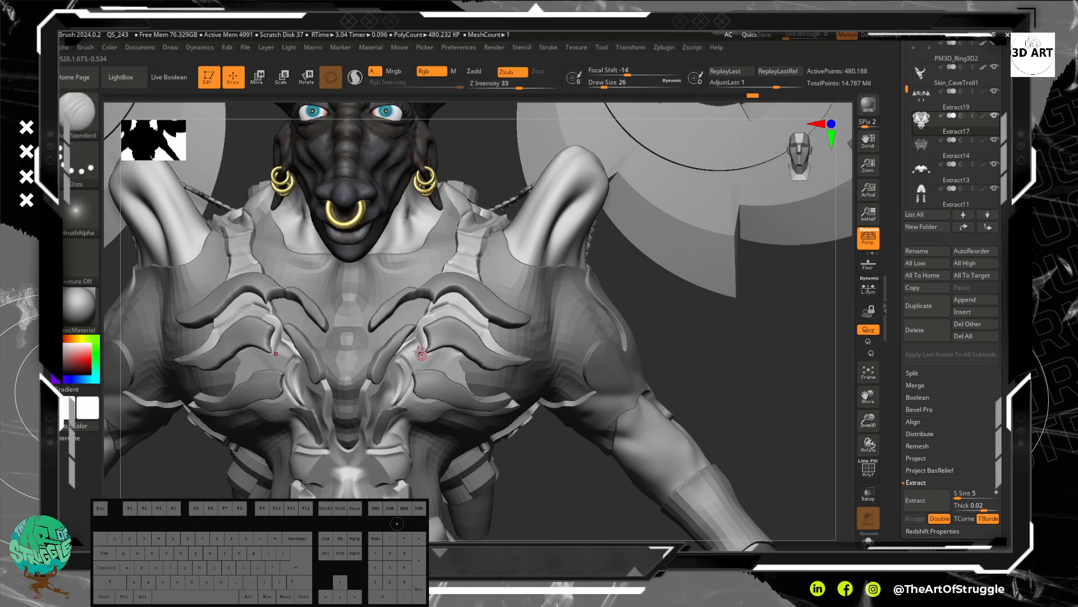
{"action": "left_click_drag", "start_coordinate": [416, 337], "coordinate": [452, 375]}
Extend the grooves along the undersides of the pectoral plates and in towards the sternum, working from below.
{"action": "mouse_move", "coordinate": [631, 310]}
{"action": "left_mouse_down"}
{"action": "mouse_move", "coordinate": [604, 292]}
{"action": "mouse_move", "coordinate": [627, 275]}
{"action": "mouse_move", "coordinate": [536, 247]}
{"action": "mouse_move", "coordinate": [624, 236]}
{"action": "left_mouse_up"}
{"action": "left_click_drag", "start_coordinate": [403, 349], "coordinate": [370, 344]}
{"action": "left_click", "coordinate": [148, 393]}
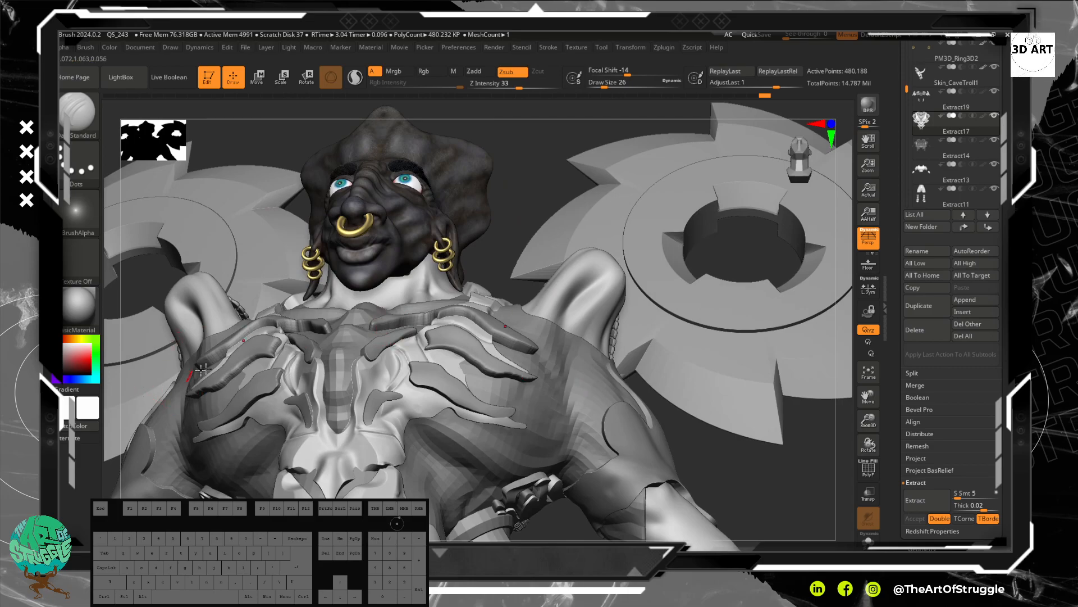
{"action": "mouse_move", "coordinate": [466, 369]}
{"action": "left_mouse_down"}
{"action": "mouse_move", "coordinate": [433, 358]}
{"action": "mouse_move", "coordinate": [453, 360]}
{"action": "mouse_move", "coordinate": [435, 343]}
{"action": "mouse_move", "coordinate": [448, 377]}
{"action": "left_mouse_up"}
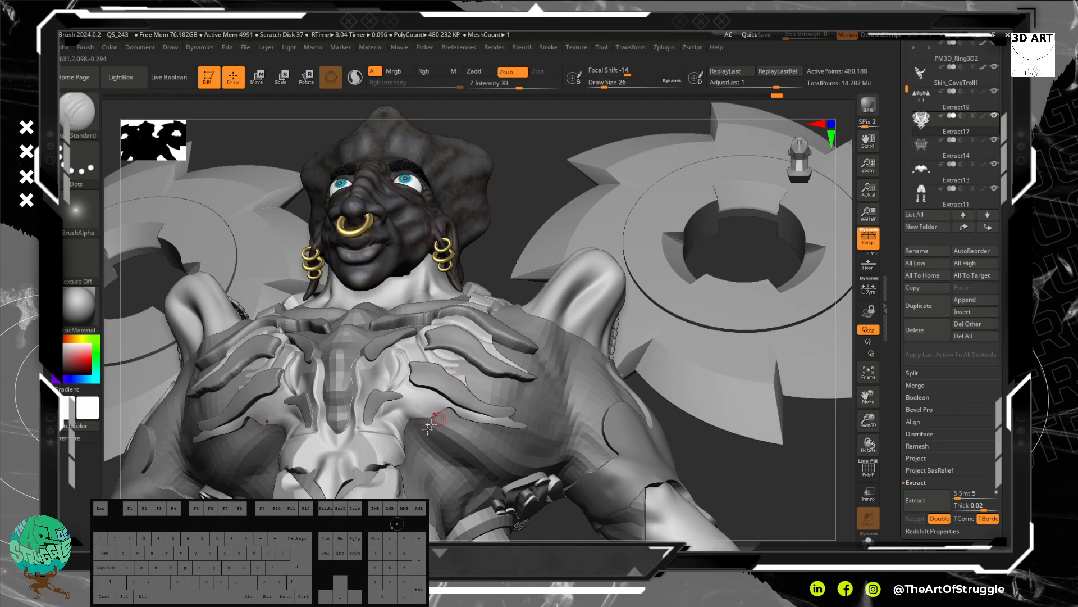
{"action": "mouse_move", "coordinate": [437, 418]}
{"action": "left_mouse_down"}
{"action": "mouse_move", "coordinate": [416, 414]}
{"action": "mouse_move", "coordinate": [394, 383]}
{"action": "mouse_move", "coordinate": [408, 428]}
{"action": "left_mouse_up"}
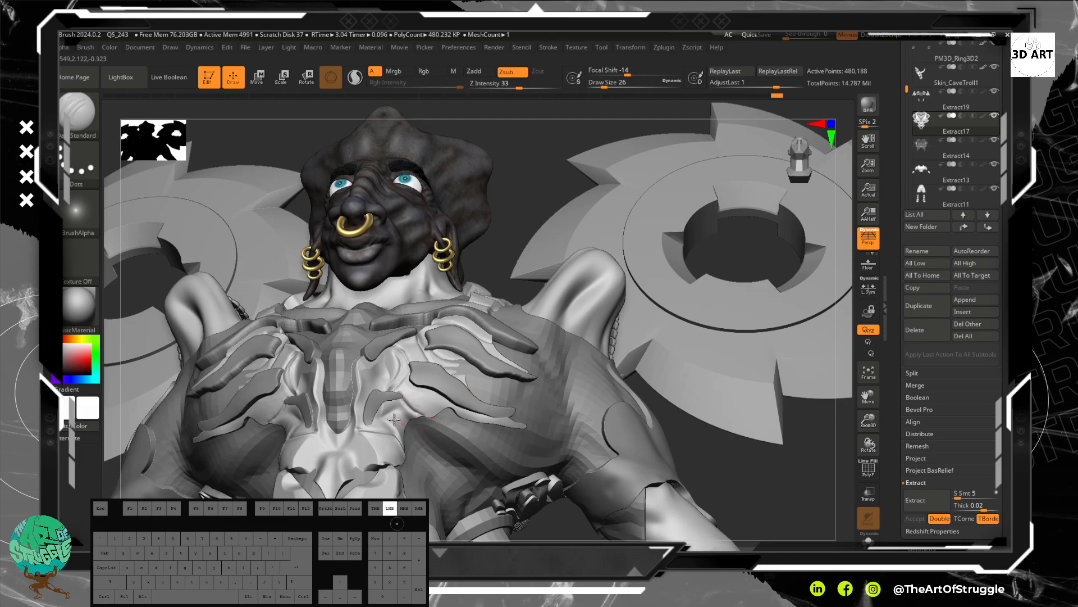
{"action": "left_click_drag", "start_coordinate": [382, 392], "coordinate": [387, 385]}
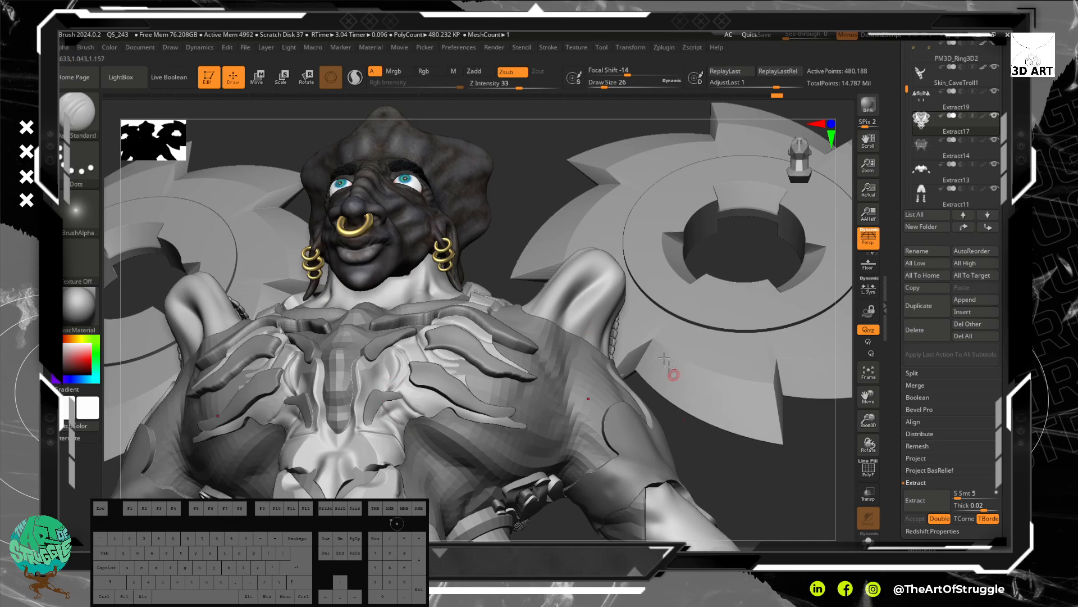
Add more grooves to the shoulder straps beside the neck and the chest below, undoing a stray stroke.
{"action": "left_click_drag", "start_coordinate": [508, 202], "coordinate": [588, 283], "text": "alt"}
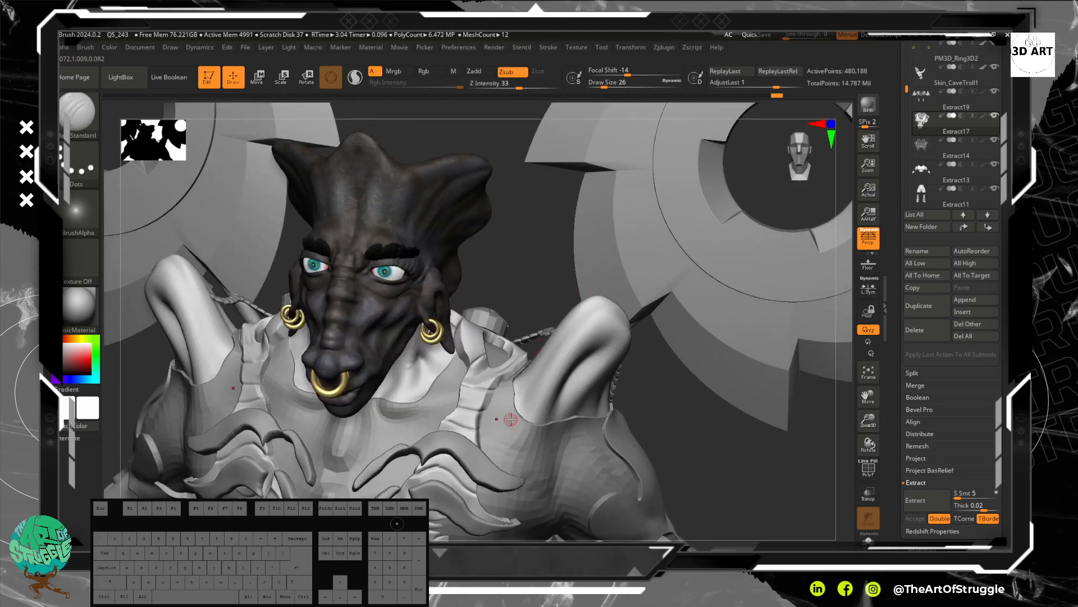
{"action": "mouse_move", "coordinate": [453, 425]}
{"action": "left_mouse_down"}
{"action": "mouse_move", "coordinate": [442, 419]}
{"action": "mouse_move", "coordinate": [463, 430]}
{"action": "mouse_move", "coordinate": [435, 402]}
{"action": "mouse_move", "coordinate": [470, 408]}
{"action": "mouse_move", "coordinate": [461, 390]}
{"action": "mouse_move", "coordinate": [505, 386]}
{"action": "mouse_move", "coordinate": [516, 364]}
{"action": "mouse_move", "coordinate": [473, 364]}
{"action": "mouse_move", "coordinate": [456, 375]}
{"action": "left_mouse_up"}
{"action": "key", "text": "ctrl+z"}
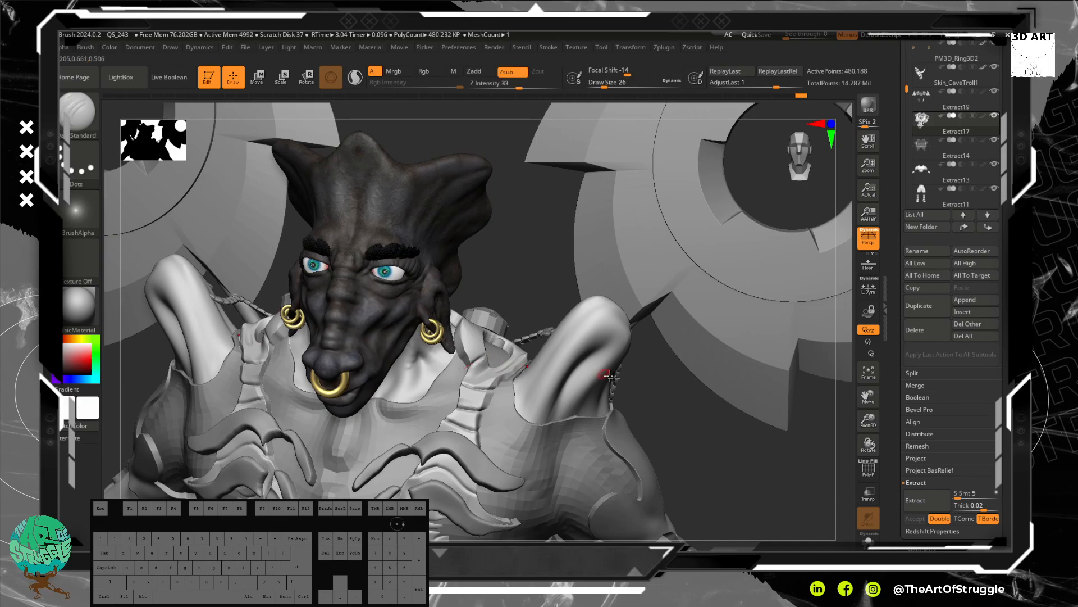
{"action": "mouse_move", "coordinate": [695, 455]}
{"action": "left_mouse_down", "text": "alt"}
{"action": "mouse_move", "coordinate": [660, 452]}
{"action": "mouse_move", "coordinate": [652, 419]}
{"action": "mouse_move", "coordinate": [700, 481]}
{"action": "left_mouse_up", "text": "alt"}
{"action": "left_click_drag", "start_coordinate": [705, 456], "coordinate": [713, 390], "text": "alt"}
{"action": "left_click_drag", "start_coordinate": [471, 365], "coordinate": [459, 371]}
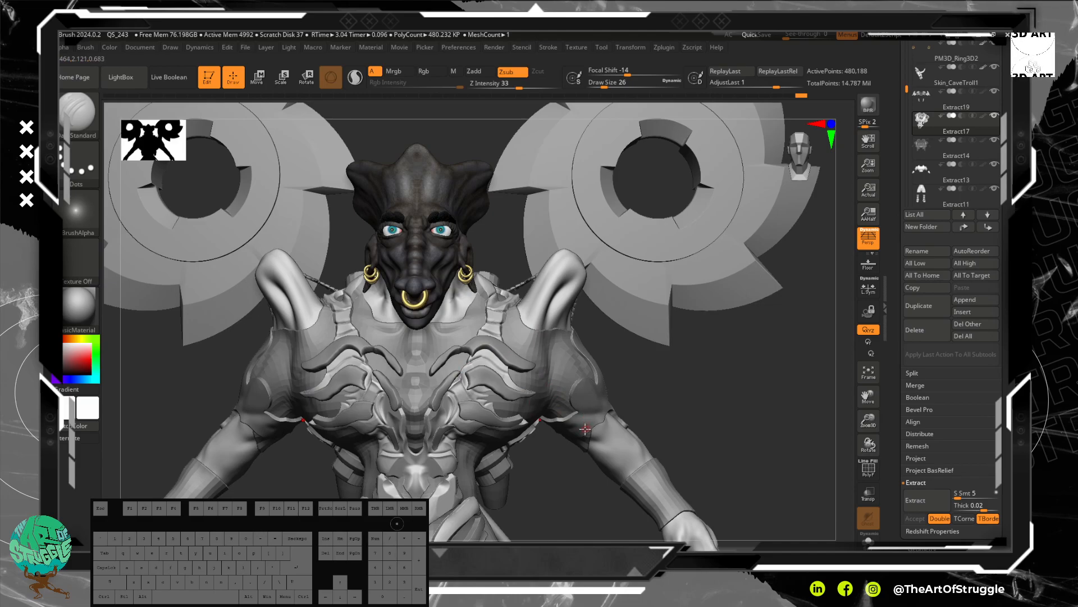
Make the Extract19 upper-arm armour active, mask two round spots on its upper part and invert the mask.
{"action": "left_click", "coordinate": [598, 402], "text": "alt"}
{"action": "left_click_drag", "start_coordinate": [673, 383], "coordinate": [638, 387]}
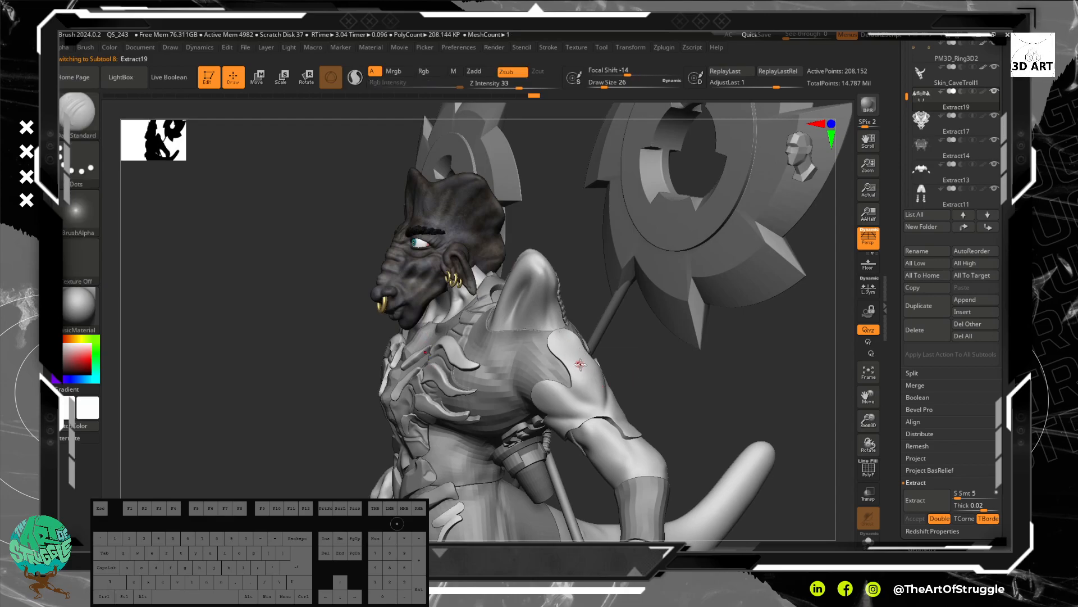
{"action": "mouse_move", "coordinate": [576, 374]}
{"action": "left_mouse_down"}
{"action": "mouse_move", "coordinate": [566, 360]}
{"action": "mouse_move", "coordinate": [579, 363]}
{"action": "left_mouse_up"}
{"action": "left_click_drag", "start_coordinate": [666, 355], "coordinate": [716, 455], "text": "alt"}
{"action": "left_click_drag", "start_coordinate": [570, 362], "coordinate": [602, 351], "text": "ctrl"}
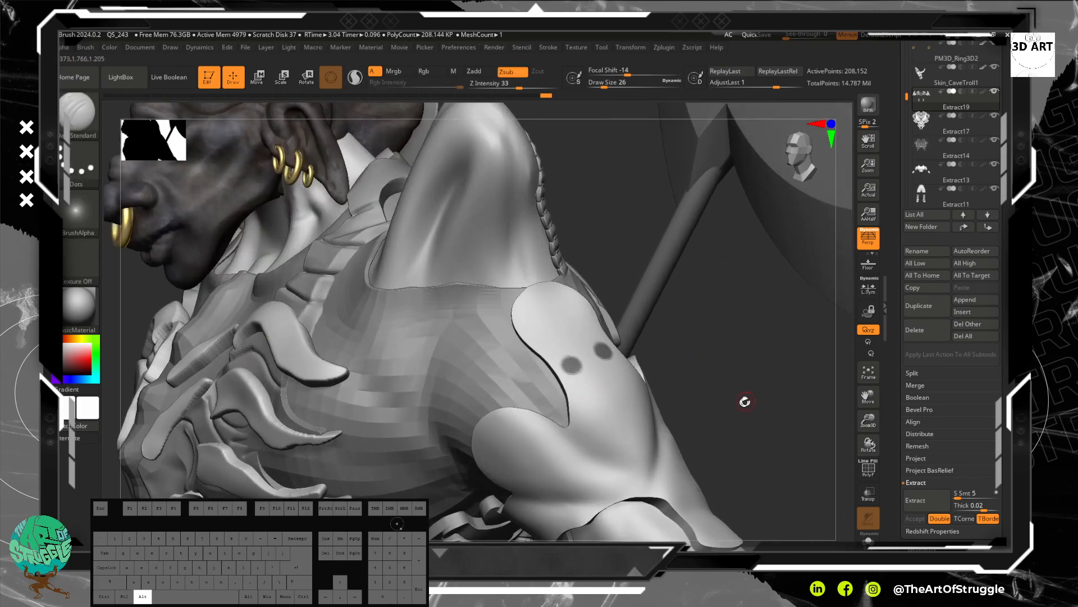
{"action": "left_click_drag", "start_coordinate": [746, 402], "coordinate": [659, 361]}
{"action": "left_click", "coordinate": [656, 358], "text": "ctrl"}
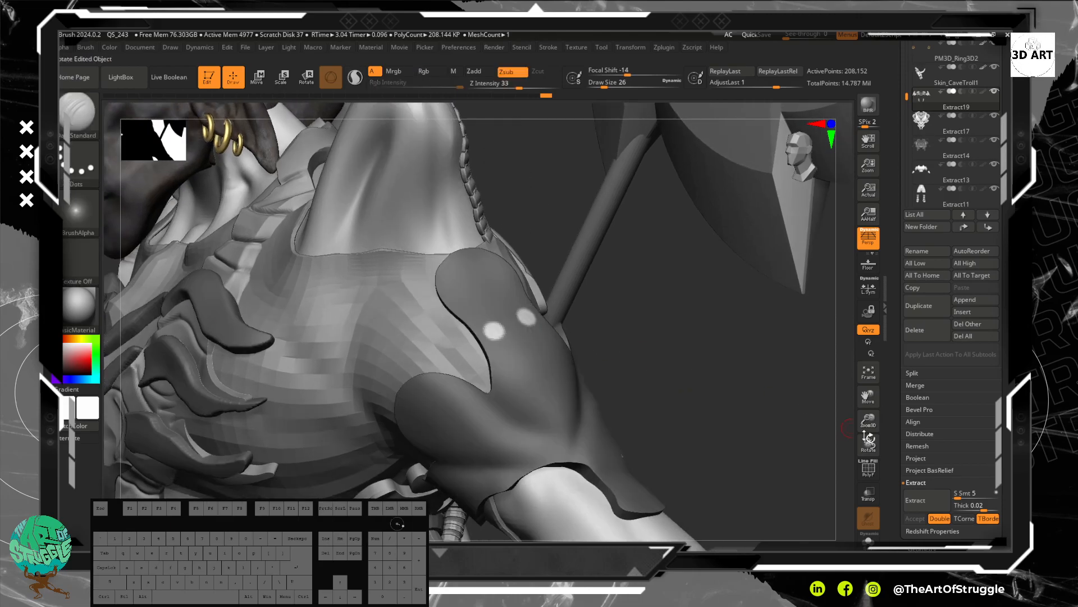
Sink the two unmasked spots with an Inflate deformation of -20, and clear the mask.
{"action": "scroll", "coordinate": [932, 320], "scroll_direction": "down", "scroll_amount": 8}
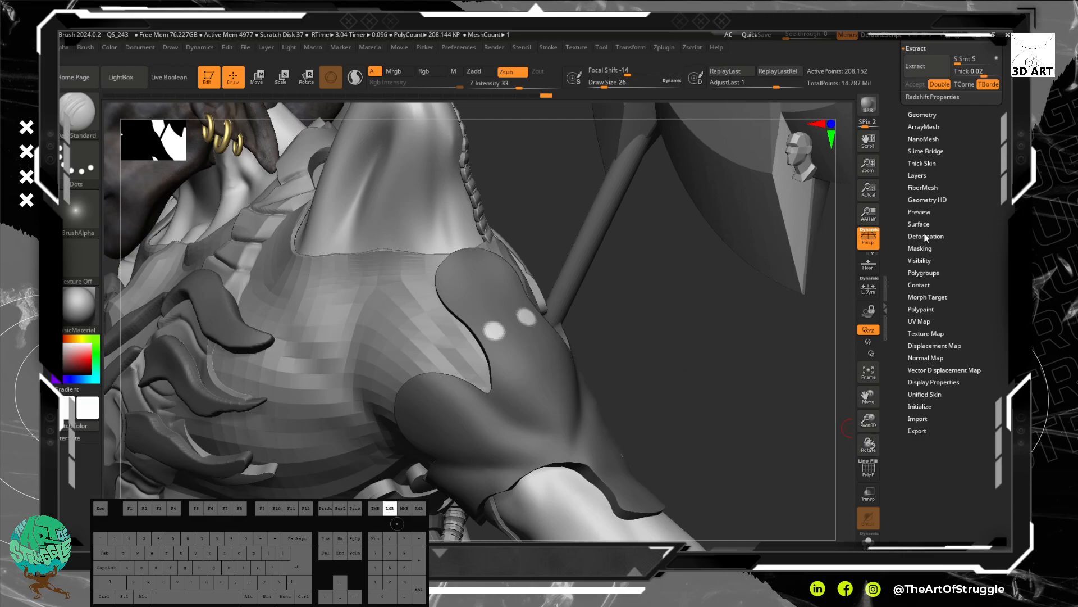
{"action": "left_click", "coordinate": [926, 237]}
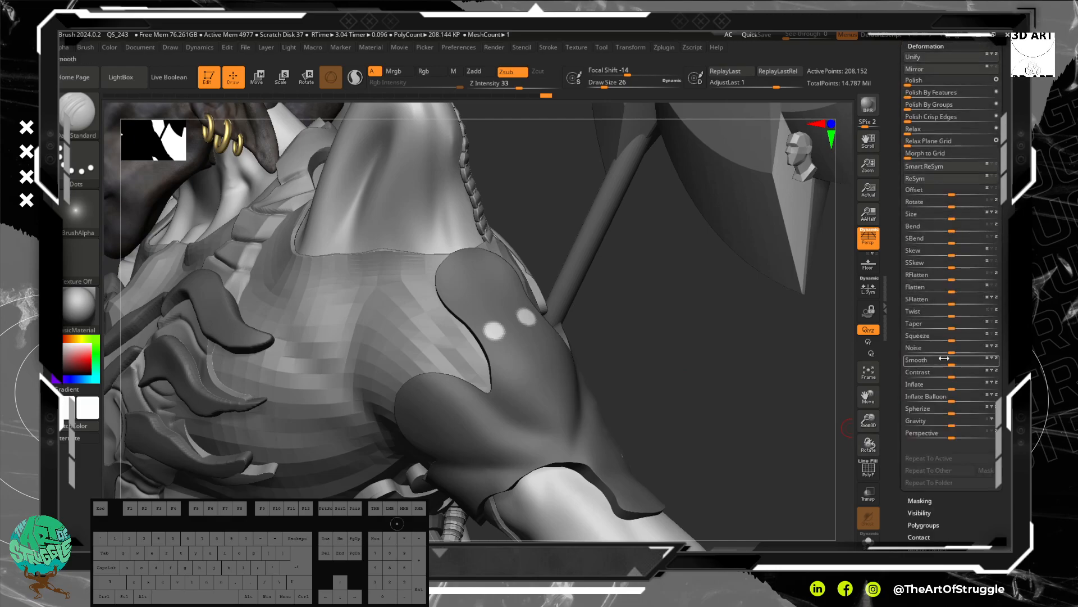
{"action": "left_click_drag", "start_coordinate": [951, 385], "coordinate": [941, 393]}
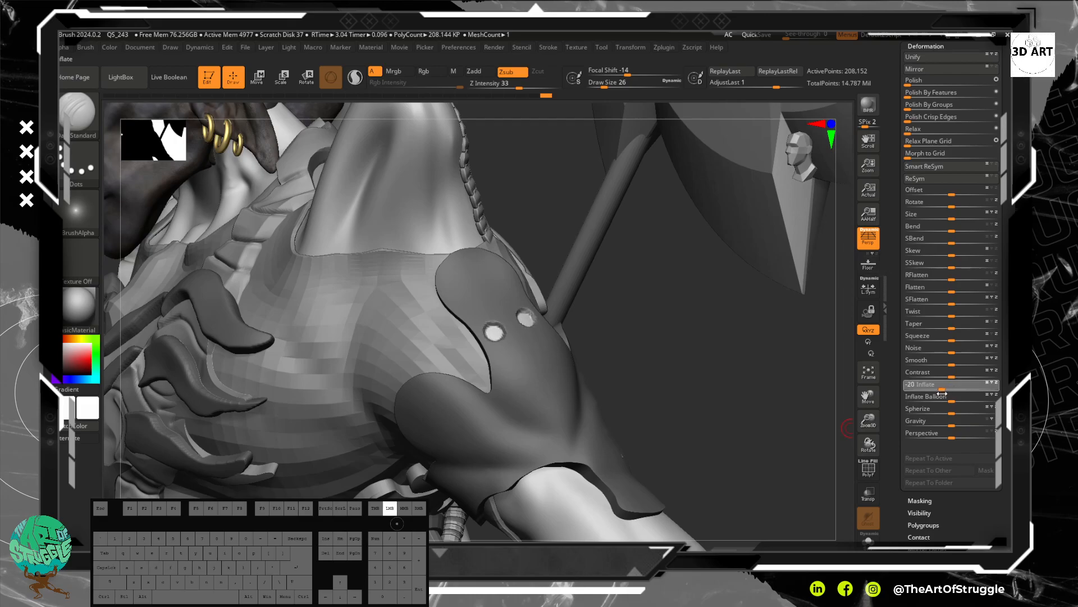
{"action": "left_click_drag", "start_coordinate": [778, 414], "coordinate": [775, 412], "text": "ctrl"}
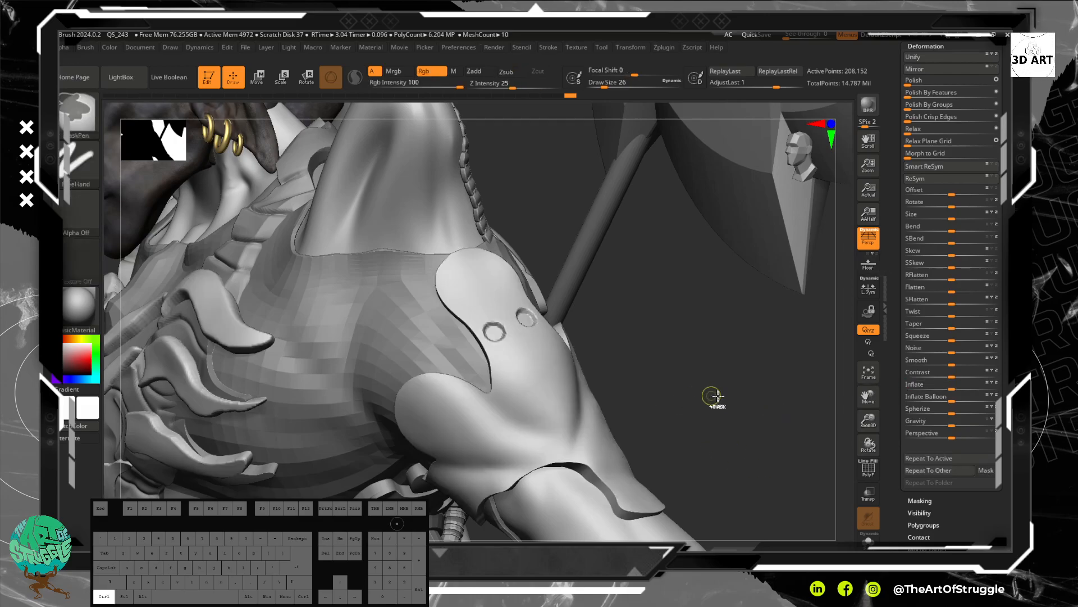
{"action": "left_click_drag", "start_coordinate": [709, 395], "coordinate": [724, 445]}
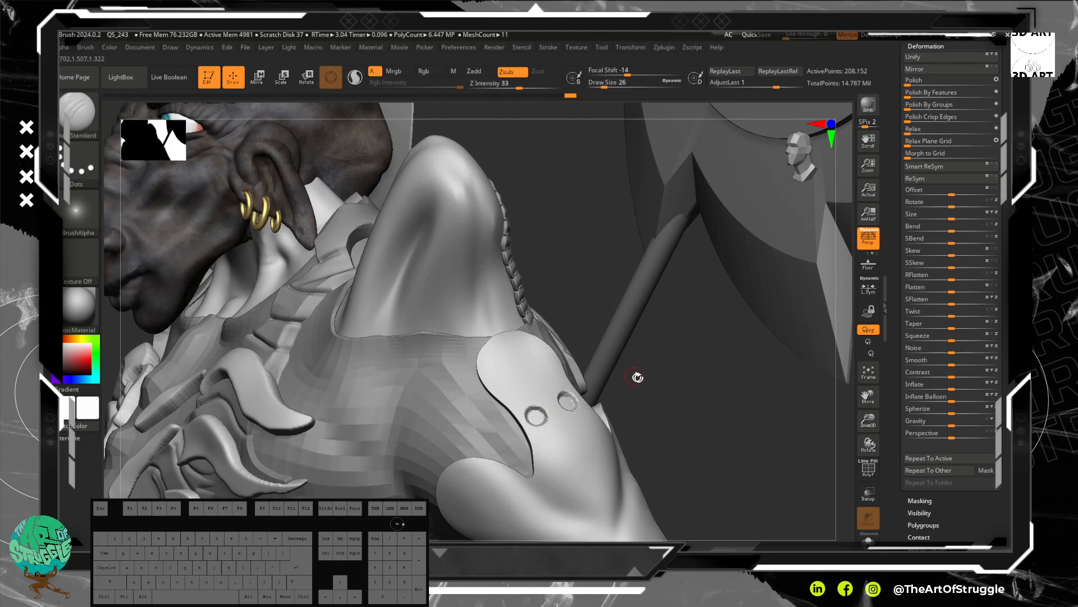
Try carving short grooves between and around the two round recesses on the upper-arm armour, undoing the strokes.
{"action": "left_click_drag", "start_coordinate": [525, 372], "coordinate": [521, 367]}
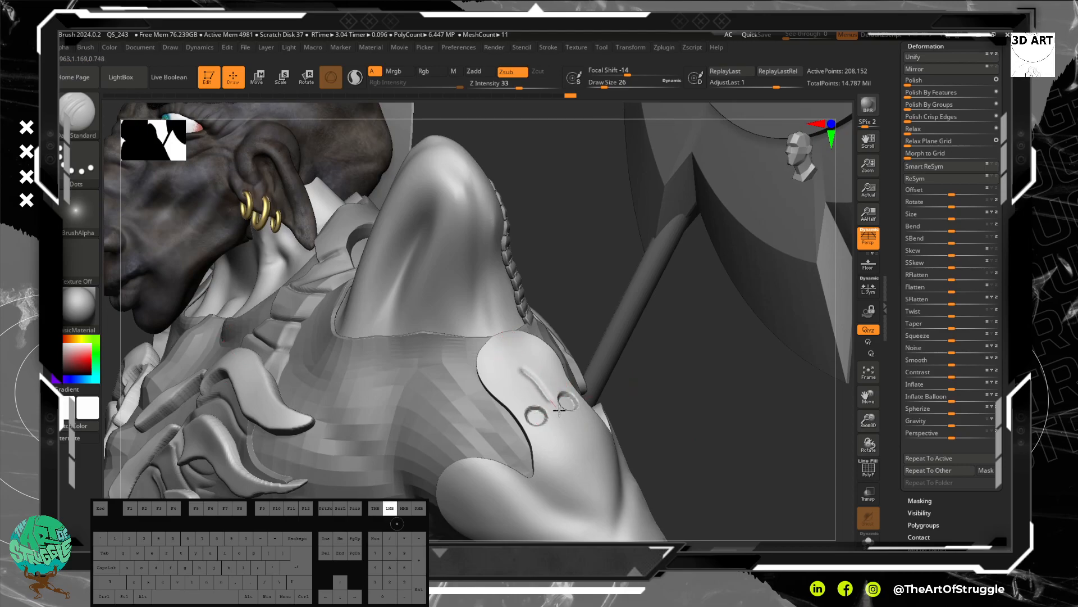
{"action": "left_click_drag", "start_coordinate": [589, 450], "coordinate": [589, 452]}
{"action": "key", "text": "ctrl+z"}
{"action": "mouse_move", "coordinate": [691, 430]}
{"action": "left_mouse_down", "text": "alt"}
{"action": "mouse_move", "coordinate": [590, 365]}
{"action": "mouse_move", "coordinate": [618, 433]}
{"action": "mouse_move", "coordinate": [694, 509]}
{"action": "left_mouse_up", "text": "alt"}
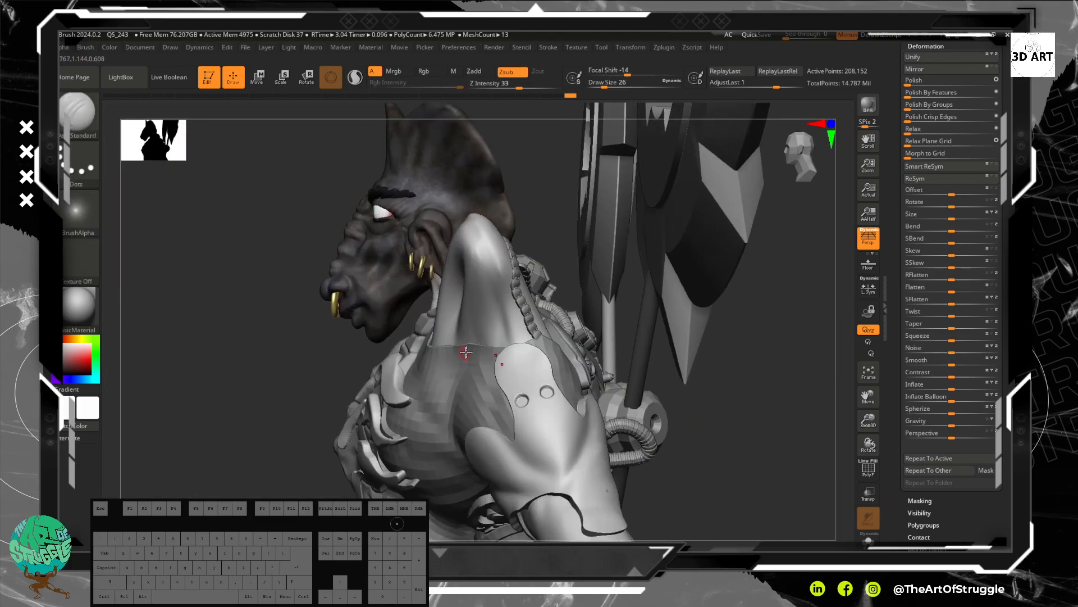
{"action": "left_click_drag", "start_coordinate": [510, 347], "coordinate": [516, 354]}
{"action": "left_click_drag", "start_coordinate": [536, 396], "coordinate": [530, 388]}
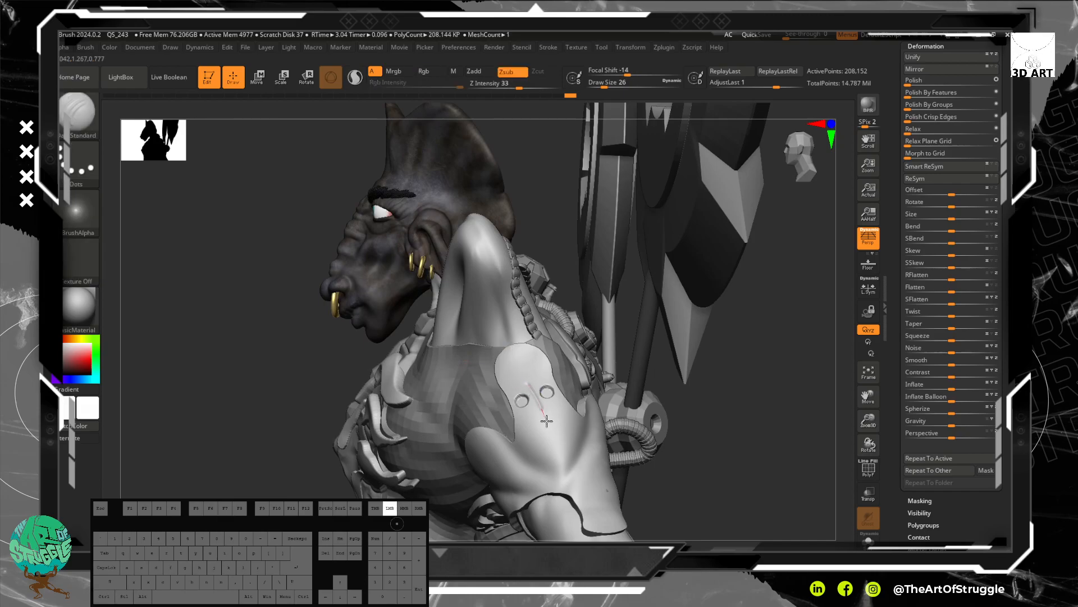
{"action": "mouse_move", "coordinate": [551, 430]}
{"action": "left_mouse_down"}
{"action": "mouse_move", "coordinate": [555, 439]}
{"action": "mouse_move", "coordinate": [521, 421]}
{"action": "left_mouse_up"}
{"action": "left_click_drag", "start_coordinate": [583, 396], "coordinate": [586, 391]}
{"action": "key", "text": "ctrl+z"}
{"action": "key", "text": "ctrl+z"}
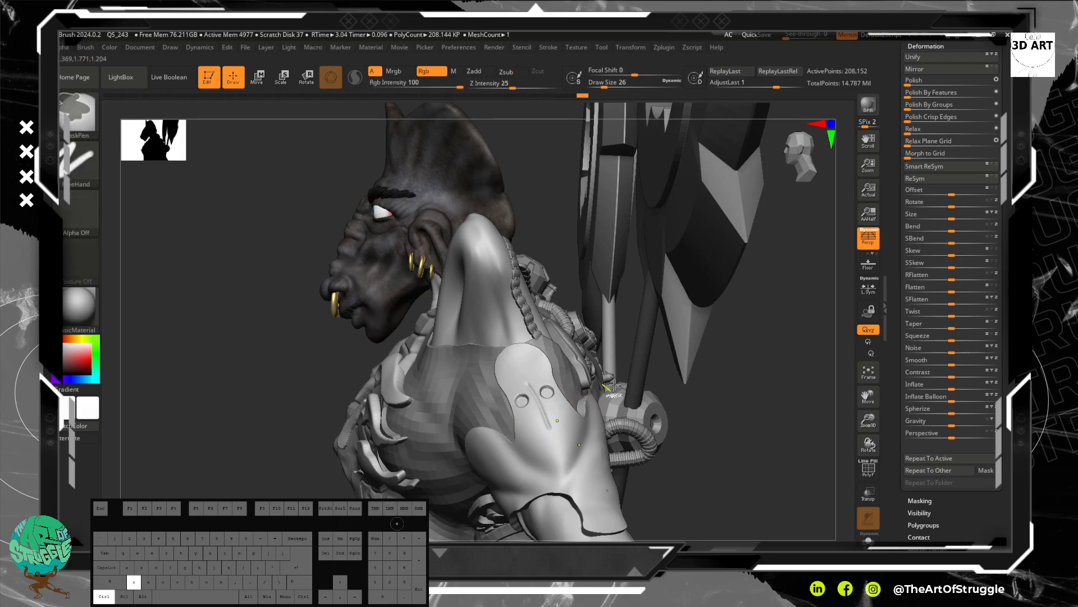
{"action": "left_click_drag", "start_coordinate": [746, 483], "coordinate": [842, 481]}
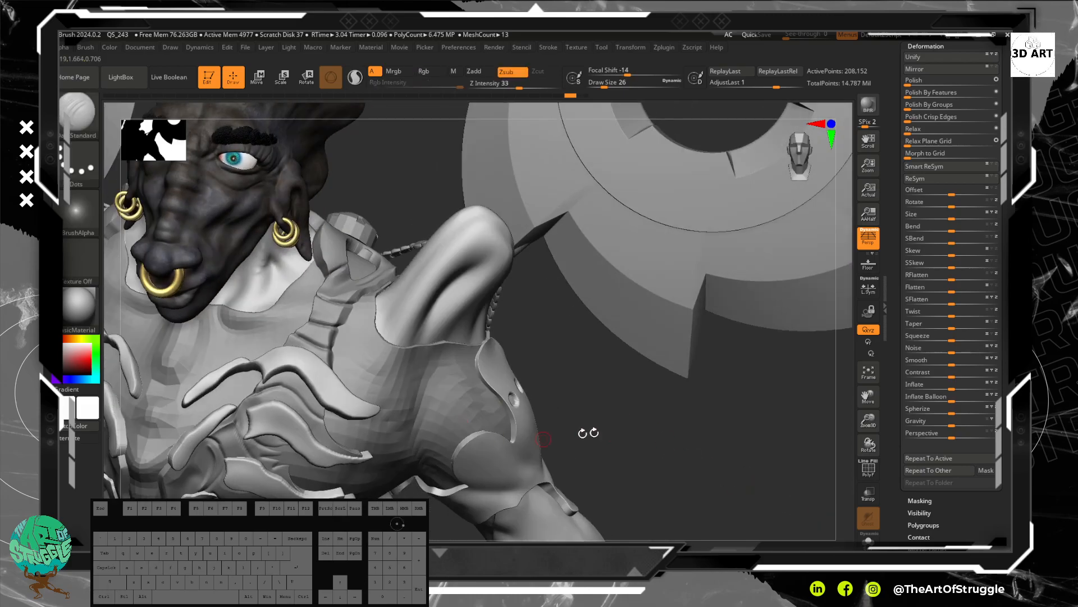
Choose the ClipCurve brush as the active selection brush and accept its notice.
{"action": "left_click_drag", "start_coordinate": [570, 436], "coordinate": [609, 435]}
{"action": "key", "text": "b"}
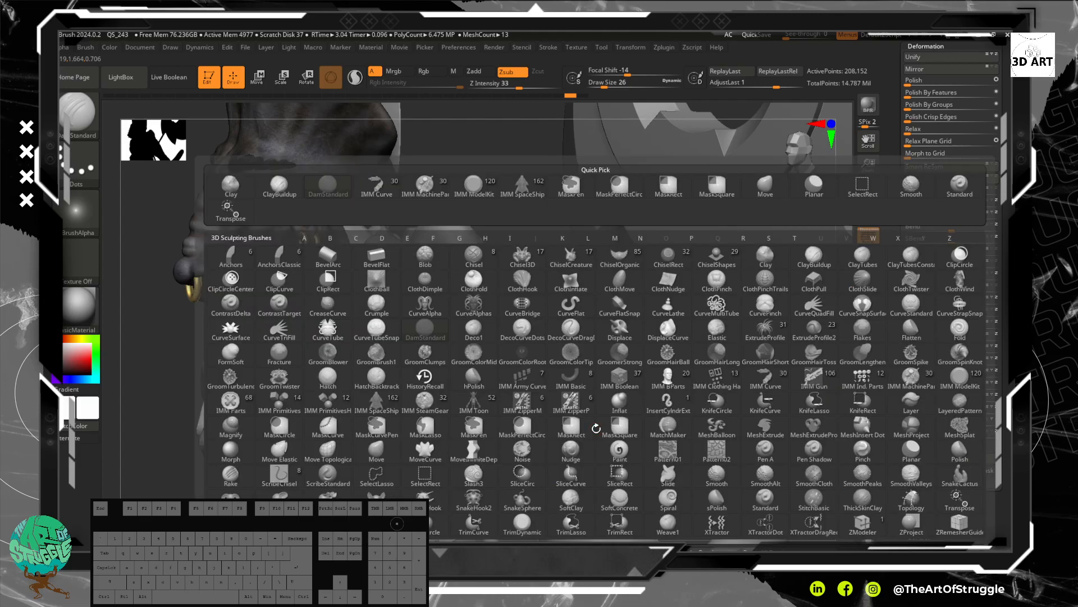
{"action": "key", "text": "c"}
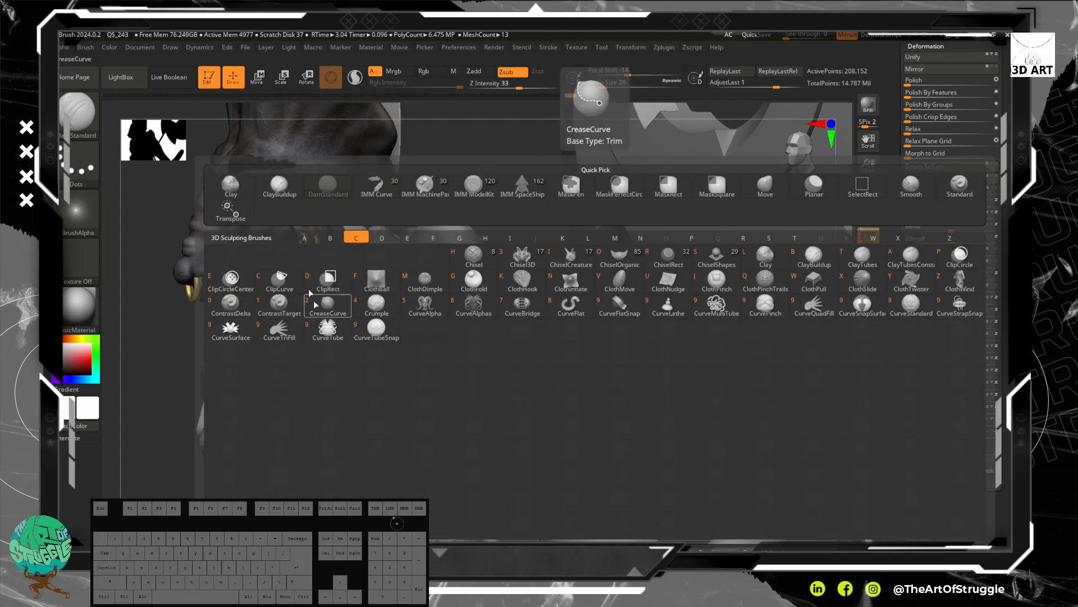
{"action": "left_click", "coordinate": [279, 279]}
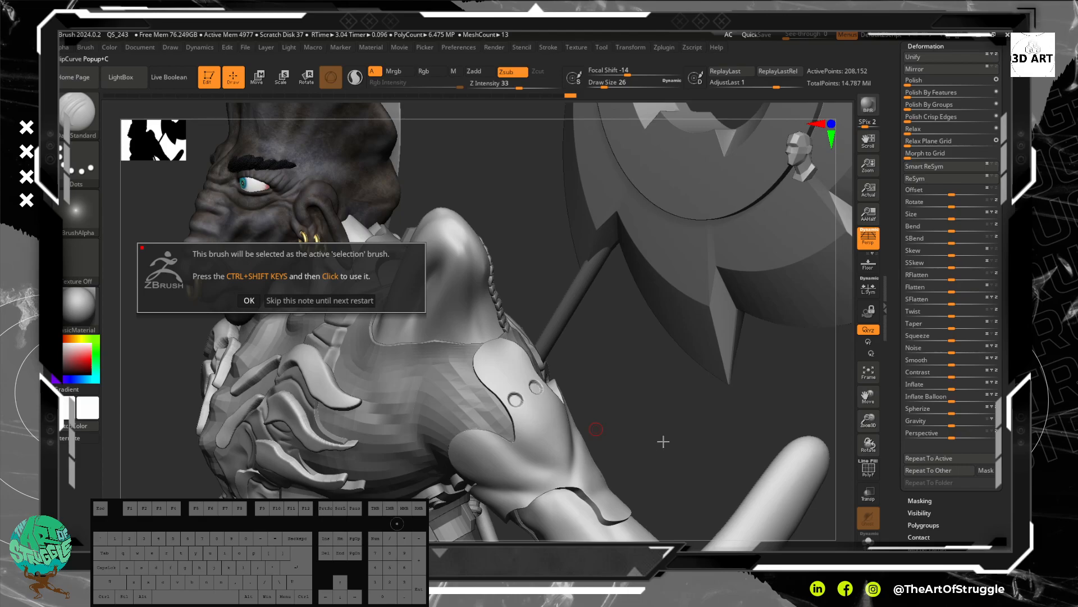
{"action": "left_click", "coordinate": [247, 302]}
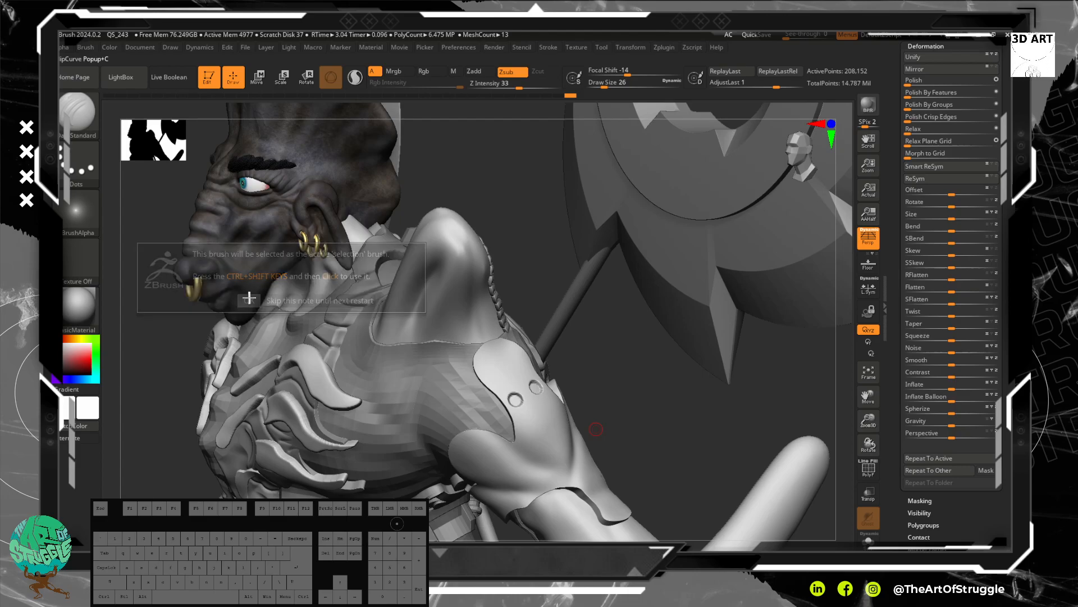
{"action": "left_click_drag", "start_coordinate": [597, 394], "coordinate": [595, 280], "text": "alt"}
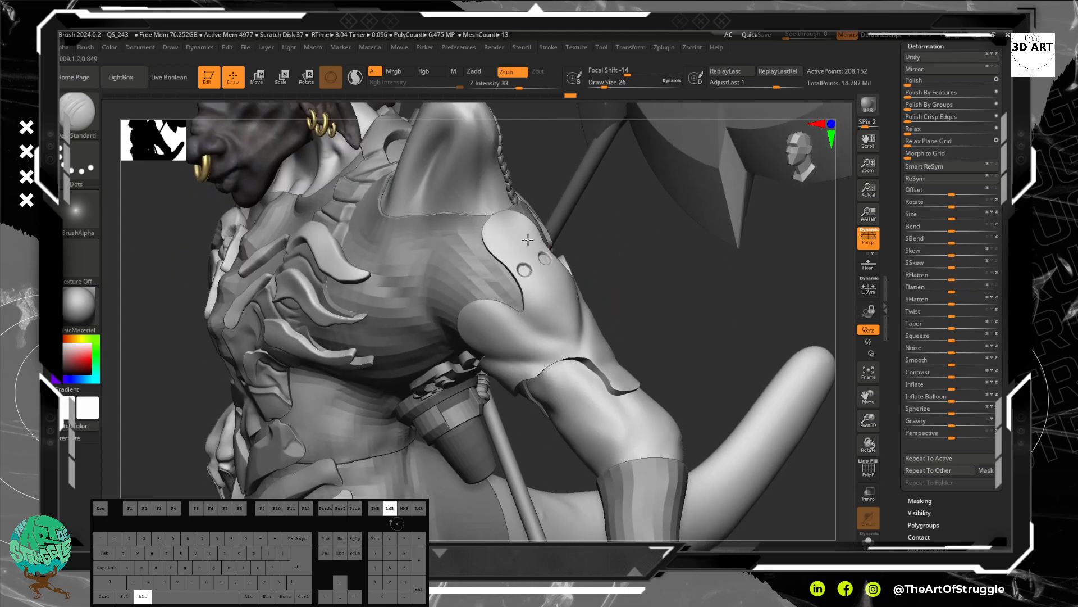
Try clipping the rounded top of the upper-arm armour with ClipCurve, and undo the cut.
{"action": "key", "text": "ctrl+shift"}
{"action": "left_click_drag", "start_coordinate": [507, 204], "coordinate": [508, 205], "text": "ctrl+shift"}
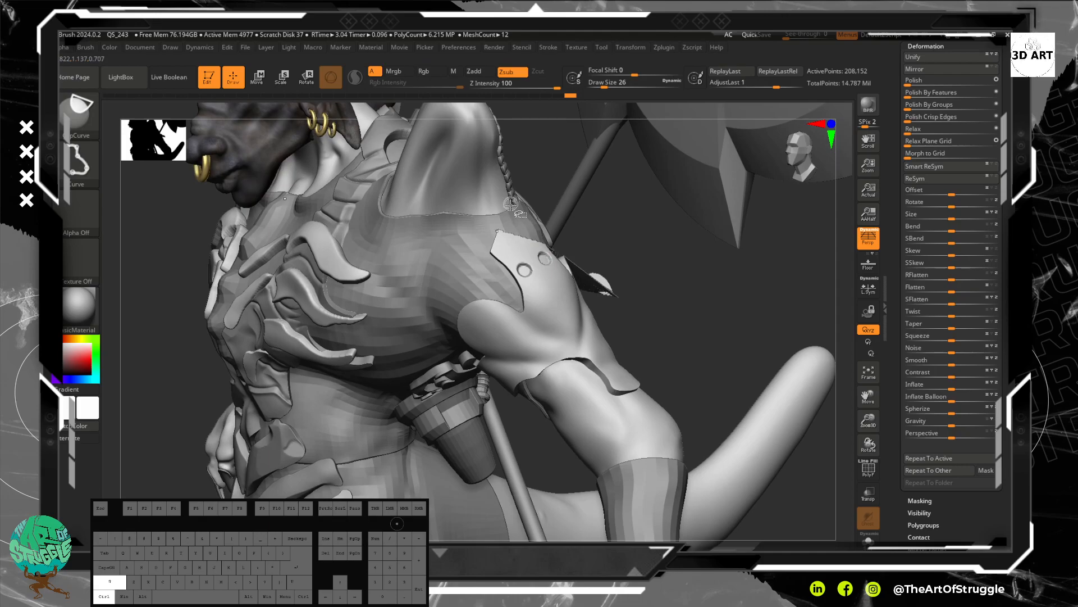
{"action": "key", "text": "ctrl+z"}
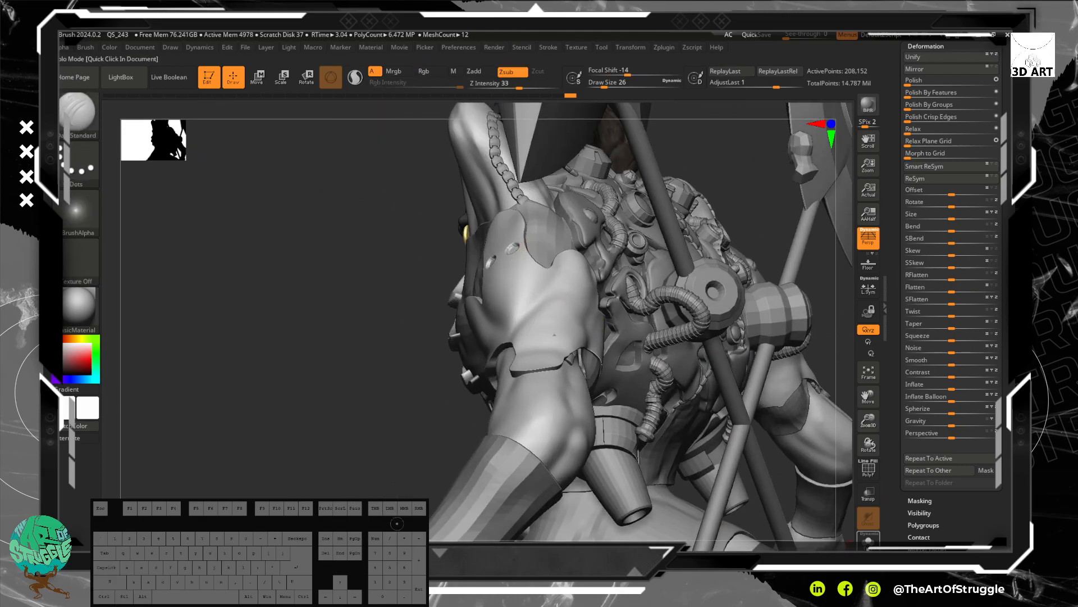
Isolate the Extract19 armour with Solo mode and clip the narrow lower tip of the upper-arm plate straight.
{"action": "left_click", "coordinate": [868, 542]}
{"action": "left_click_drag", "start_coordinate": [688, 445], "coordinate": [689, 527]}
{"action": "mouse_move", "coordinate": [529, 456]}
{"action": "left_mouse_down", "text": "ctrl+shift"}
{"action": "mouse_move", "coordinate": [527, 414]}
{"action": "mouse_move", "coordinate": [571, 404]}
{"action": "left_mouse_up", "text": "ctrl+shift"}
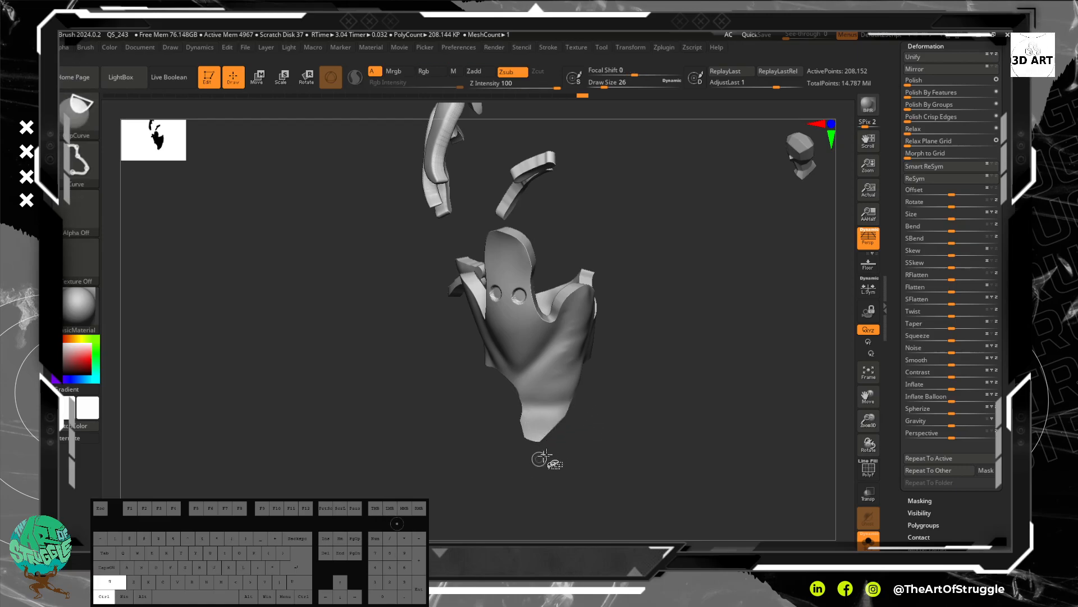
{"action": "mouse_move", "coordinate": [528, 427]}
{"action": "left_mouse_down"}
{"action": "mouse_move", "coordinate": [621, 402]}
{"action": "mouse_move", "coordinate": [621, 438]}
{"action": "mouse_move", "coordinate": [544, 412]}
{"action": "mouse_move", "coordinate": [498, 373]}
{"action": "mouse_move", "coordinate": [517, 357]}
{"action": "mouse_move", "coordinate": [493, 308]}
{"action": "mouse_move", "coordinate": [640, 379]}
{"action": "mouse_move", "coordinate": [638, 402]}
{"action": "mouse_move", "coordinate": [604, 423]}
{"action": "left_mouse_up"}
{"action": "key", "text": "ctrl+shift"}
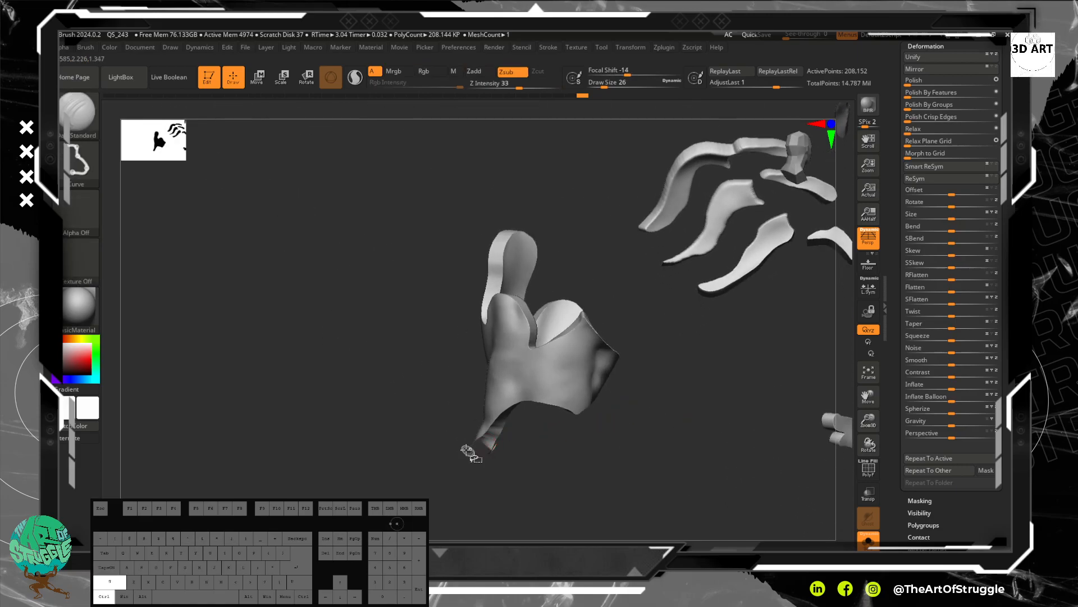
Clip the lower rim of the upper-arm plate into angular edges from the inner side and the front.
{"action": "mouse_move", "coordinate": [478, 392]}
{"action": "left_mouse_down", "text": "ctrl+shift"}
{"action": "mouse_move", "coordinate": [464, 448]}
{"action": "mouse_move", "coordinate": [479, 471]}
{"action": "mouse_move", "coordinate": [467, 455]}
{"action": "mouse_move", "coordinate": [489, 466]}
{"action": "mouse_move", "coordinate": [630, 433]}
{"action": "mouse_move", "coordinate": [580, 426]}
{"action": "left_mouse_up", "text": "ctrl+shift"}
{"action": "left_click_drag", "start_coordinate": [582, 370], "coordinate": [535, 442], "text": "shift"}
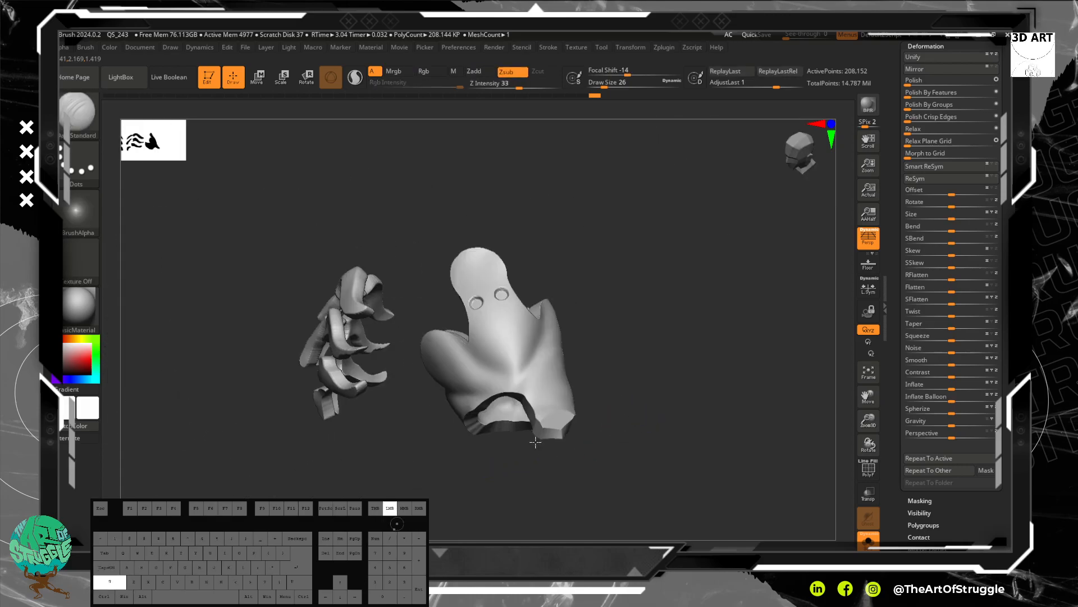
{"action": "mouse_move", "coordinate": [630, 366]}
{"action": "left_mouse_down", "text": "shift"}
{"action": "mouse_move", "coordinate": [676, 380]}
{"action": "mouse_move", "coordinate": [558, 348]}
{"action": "left_mouse_up", "text": "shift"}
{"action": "left_click_drag", "start_coordinate": [605, 284], "coordinate": [606, 319]}
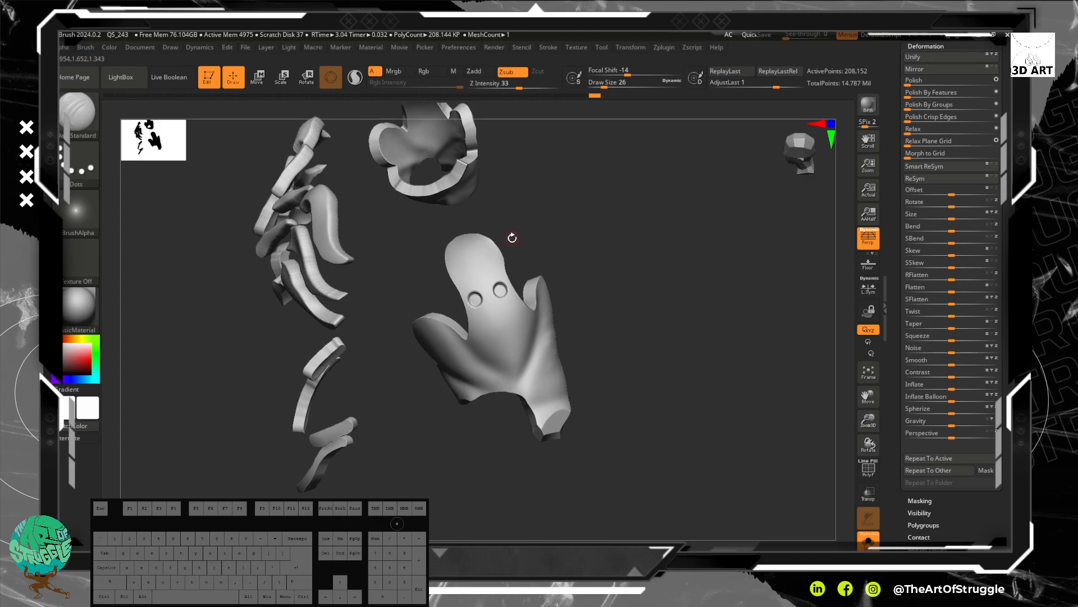
Undo the clip that stretched the neighbouring armour pieces and retry a cut along the side of the upper lobe.
{"action": "key", "text": "ctrl+z"}
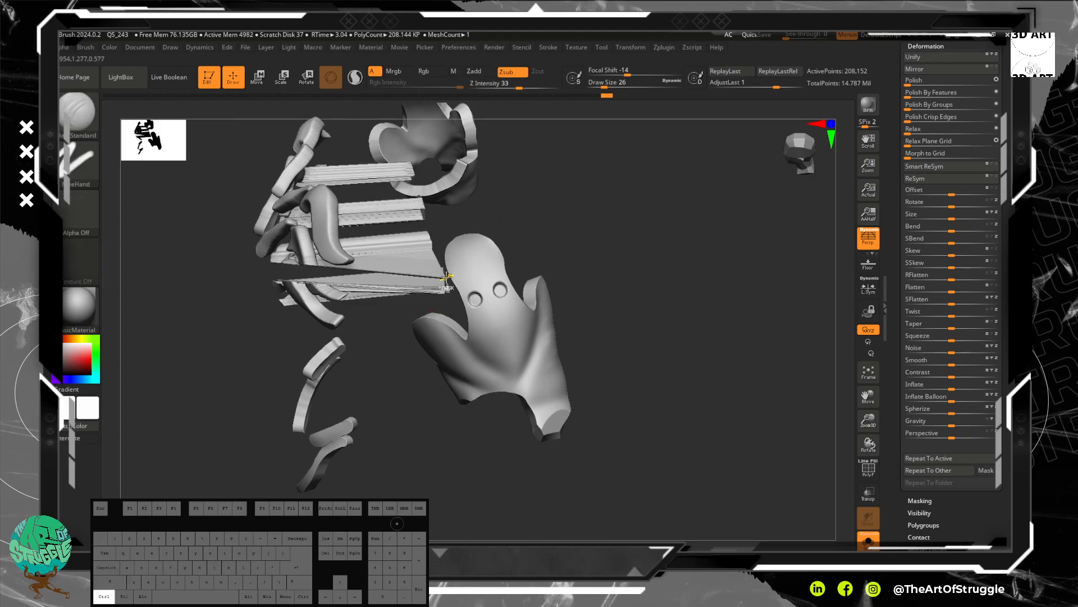
{"action": "key", "text": "ctrl+shift+z"}
{"action": "key", "text": "ctrl+shift"}
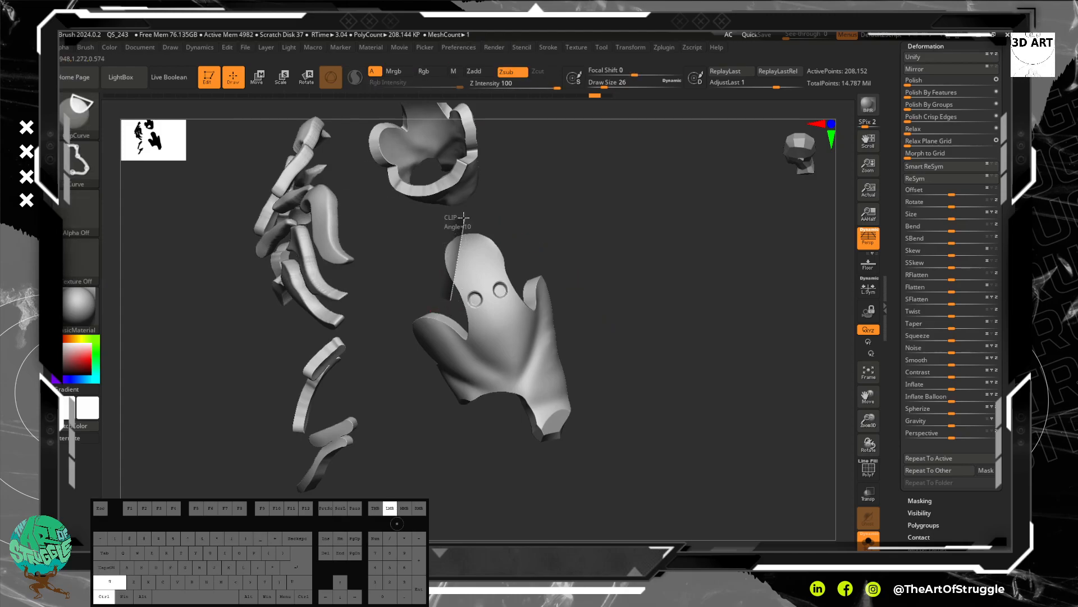
{"action": "mouse_move", "coordinate": [463, 218]}
{"action": "left_mouse_down"}
{"action": "mouse_move", "coordinate": [428, 236]}
{"action": "mouse_move", "coordinate": [452, 198]}
{"action": "mouse_move", "coordinate": [411, 210]}
{"action": "left_mouse_up"}
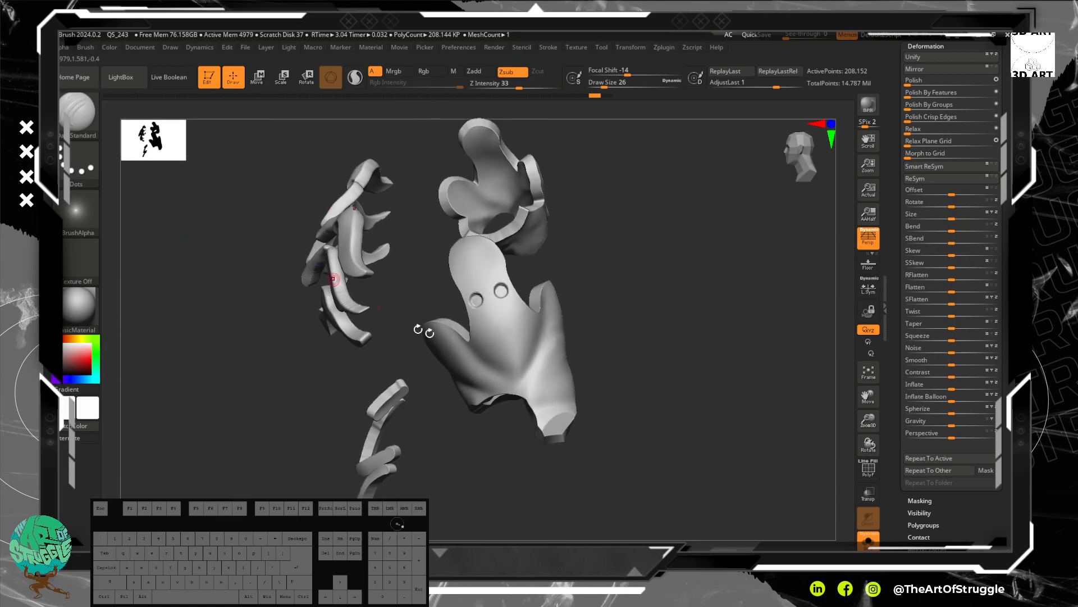
Clip the rounded end of the upper-arm plate's tall lobe into flatter facets, working from behind.
{"action": "left_click_drag", "start_coordinate": [528, 288], "coordinate": [583, 243]}
{"action": "left_click_drag", "start_coordinate": [541, 369], "coordinate": [558, 216]}
{"action": "key", "text": "ctrl+shift"}
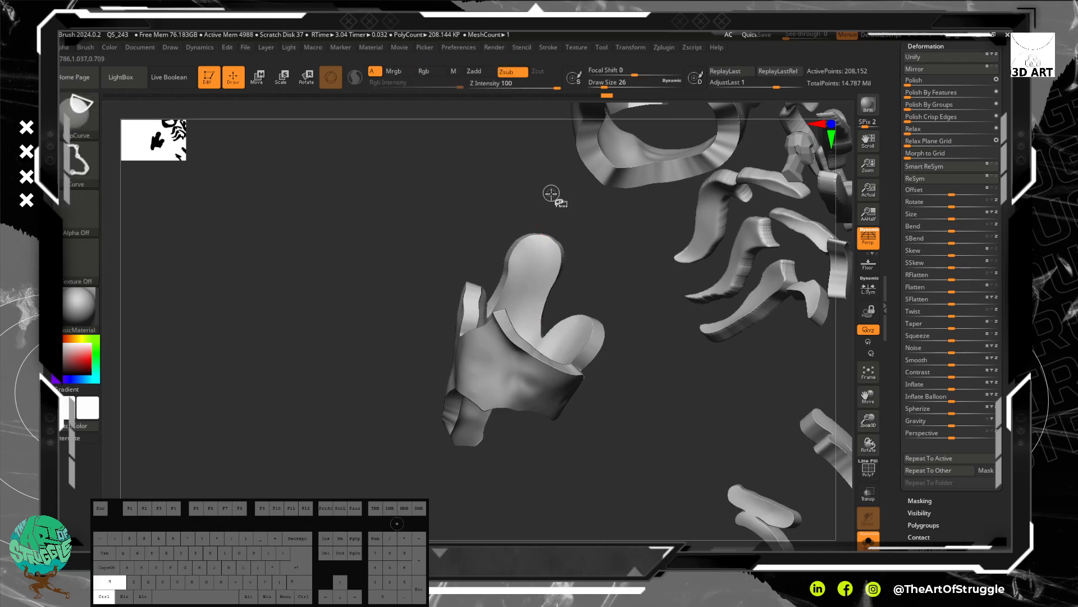
{"action": "left_click_drag", "start_coordinate": [555, 308], "coordinate": [550, 294], "text": "ctrl+shift"}
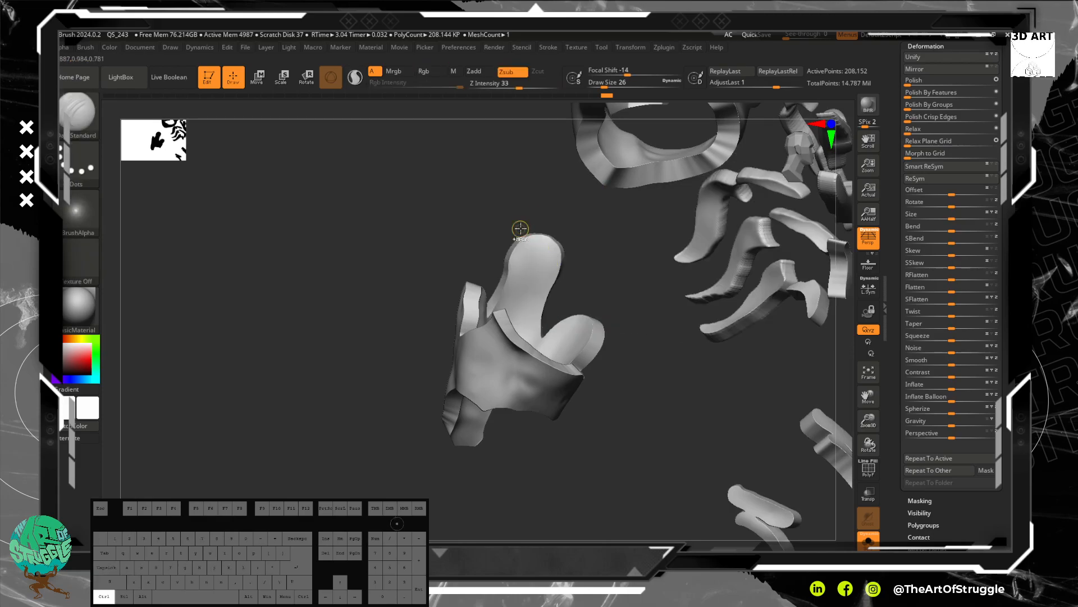
{"action": "mouse_move", "coordinate": [561, 282]}
{"action": "right_mouse_down"}
{"action": "mouse_move", "coordinate": [561, 221]}
{"action": "mouse_move", "coordinate": [549, 236]}
{"action": "right_mouse_up"}
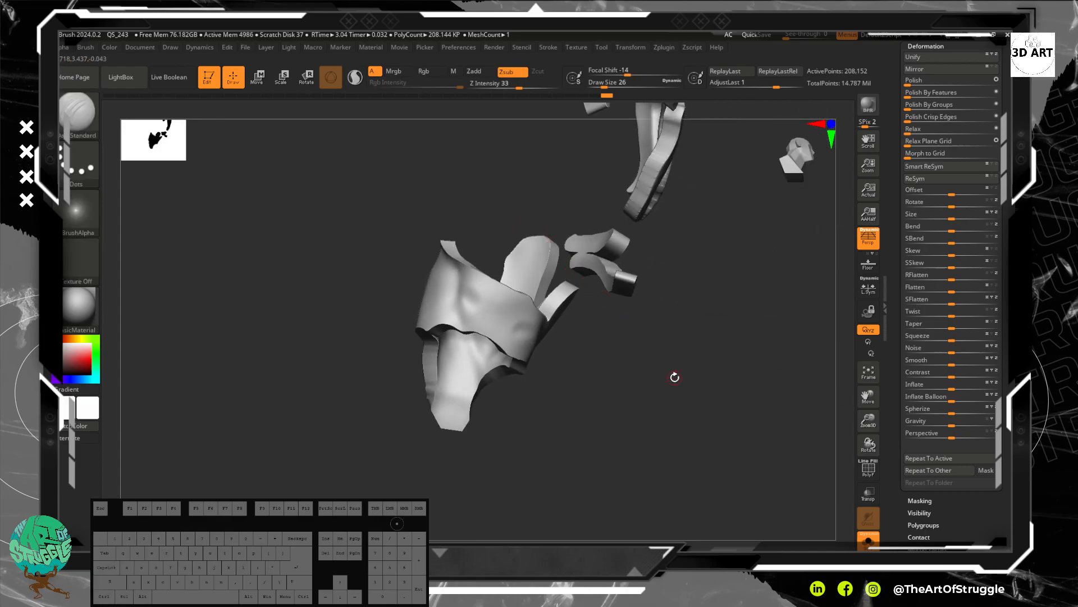
Check the armour's polygroups with Polyframe, and clip the upper-arm plate's side rims and outer corner into straight facets.
{"action": "left_click", "coordinate": [878, 474]}
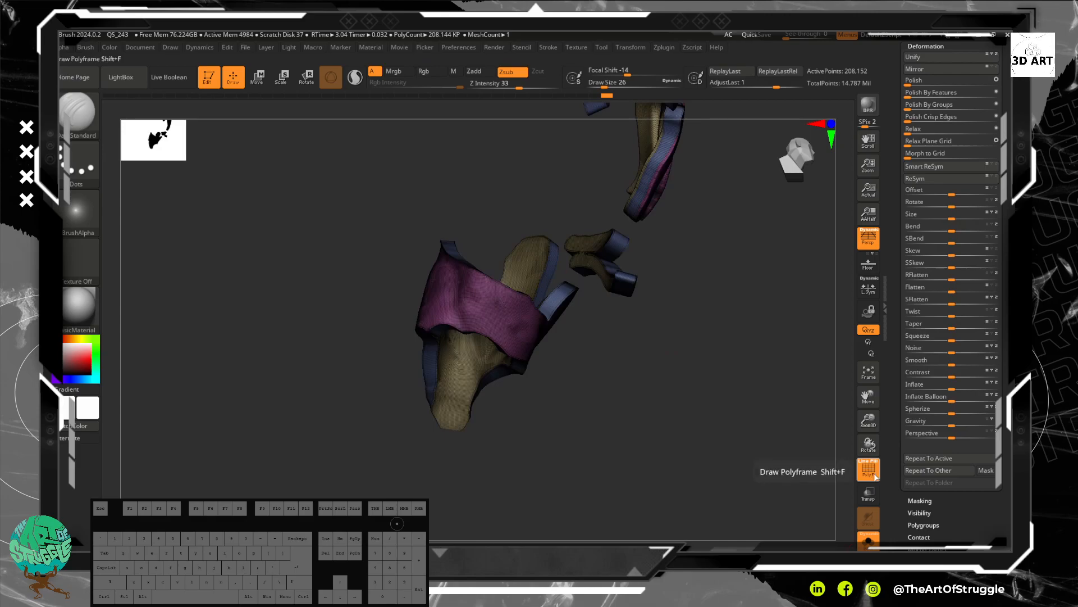
{"action": "left_click", "coordinate": [878, 473]}
{"action": "mouse_move", "coordinate": [611, 395]}
{"action": "left_mouse_down"}
{"action": "mouse_move", "coordinate": [564, 386]}
{"action": "mouse_move", "coordinate": [561, 365]}
{"action": "mouse_move", "coordinate": [601, 348]}
{"action": "mouse_move", "coordinate": [616, 390]}
{"action": "mouse_move", "coordinate": [629, 361]}
{"action": "mouse_move", "coordinate": [623, 294]}
{"action": "mouse_move", "coordinate": [623, 310]}
{"action": "mouse_move", "coordinate": [564, 320]}
{"action": "mouse_move", "coordinate": [593, 267]}
{"action": "left_mouse_up"}
{"action": "key", "text": "ctrl+shift"}
{"action": "left_click_drag", "start_coordinate": [560, 235], "coordinate": [558, 248], "text": "ctrl+shift"}
{"action": "mouse_move", "coordinate": [549, 324]}
{"action": "left_mouse_down", "text": "ctrl+shift"}
{"action": "mouse_move", "coordinate": [571, 315]}
{"action": "mouse_move", "coordinate": [564, 272]}
{"action": "mouse_move", "coordinate": [542, 258]}
{"action": "mouse_move", "coordinate": [580, 264]}
{"action": "mouse_move", "coordinate": [606, 250]}
{"action": "mouse_move", "coordinate": [615, 295]}
{"action": "mouse_move", "coordinate": [597, 336]}
{"action": "left_mouse_up", "text": "ctrl+shift"}
{"action": "left_click_drag", "start_coordinate": [460, 420], "coordinate": [458, 375], "text": "ctrl+shift"}
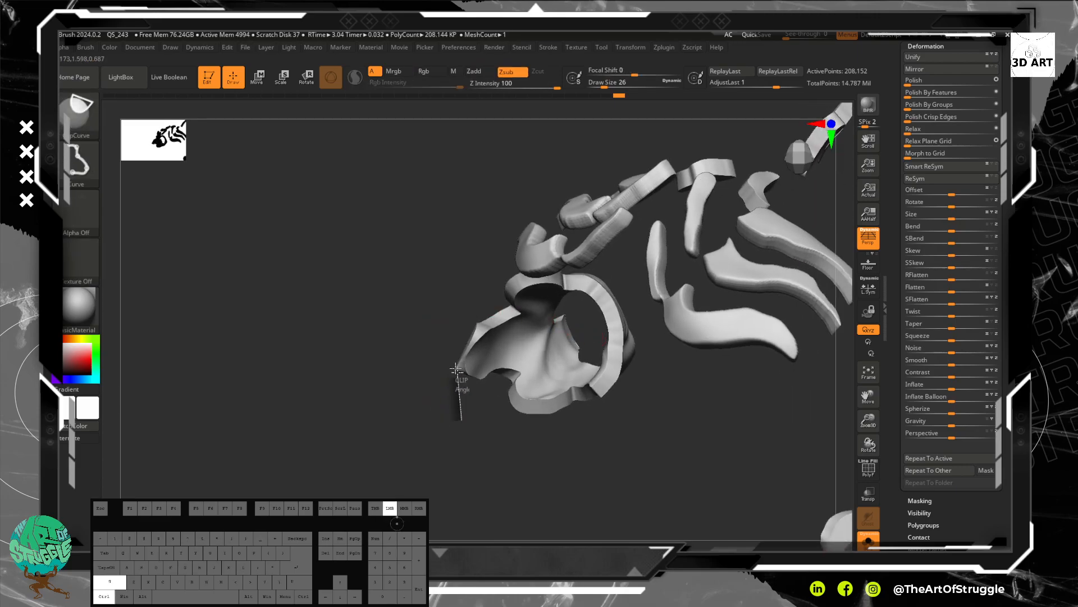
{"action": "mouse_move", "coordinate": [461, 325]}
{"action": "left_mouse_down", "text": "ctrl+shift"}
{"action": "mouse_move", "coordinate": [516, 262]}
{"action": "mouse_move", "coordinate": [491, 212]}
{"action": "mouse_move", "coordinate": [525, 224]}
{"action": "mouse_move", "coordinate": [506, 354]}
{"action": "mouse_move", "coordinate": [474, 351]}
{"action": "mouse_move", "coordinate": [493, 253]}
{"action": "mouse_move", "coordinate": [489, 271]}
{"action": "mouse_move", "coordinate": [460, 238]}
{"action": "mouse_move", "coordinate": [483, 371]}
{"action": "mouse_move", "coordinate": [466, 361]}
{"action": "left_mouse_up", "text": "ctrl+shift"}
Clip the lower end of the upper-arm plate's arched rim from below, undoing a cut along its outer curve.
{"action": "key", "text": "ctrl+shift"}
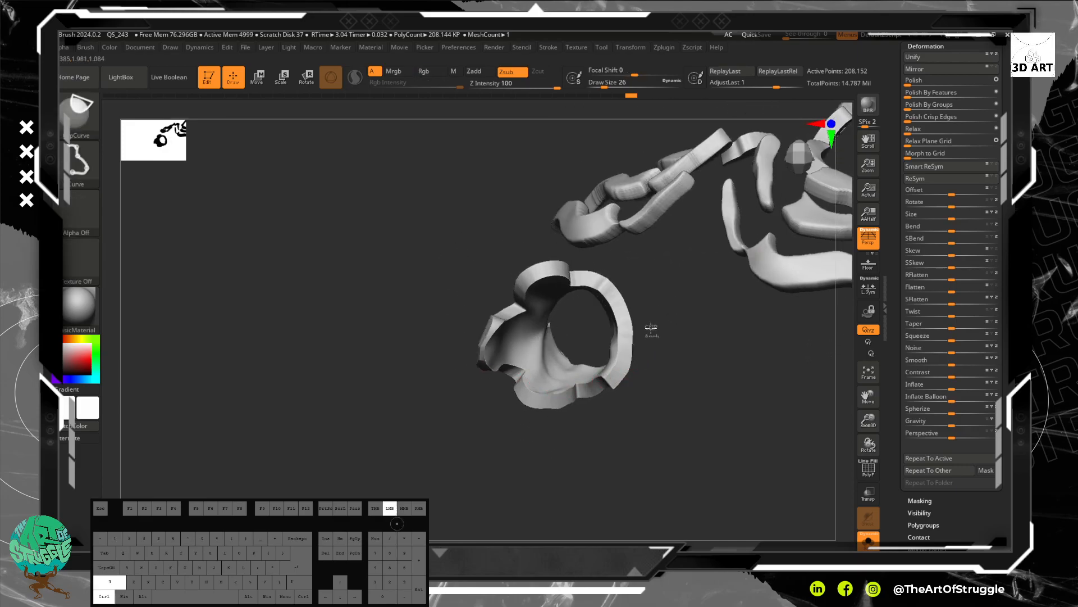
{"action": "left_click_drag", "start_coordinate": [578, 419], "coordinate": [580, 418], "text": "ctrl+shift"}
{"action": "left_click_drag", "start_coordinate": [624, 306], "coordinate": [626, 400], "text": "ctrl+shift"}
{"action": "key", "text": "ctrl+z"}
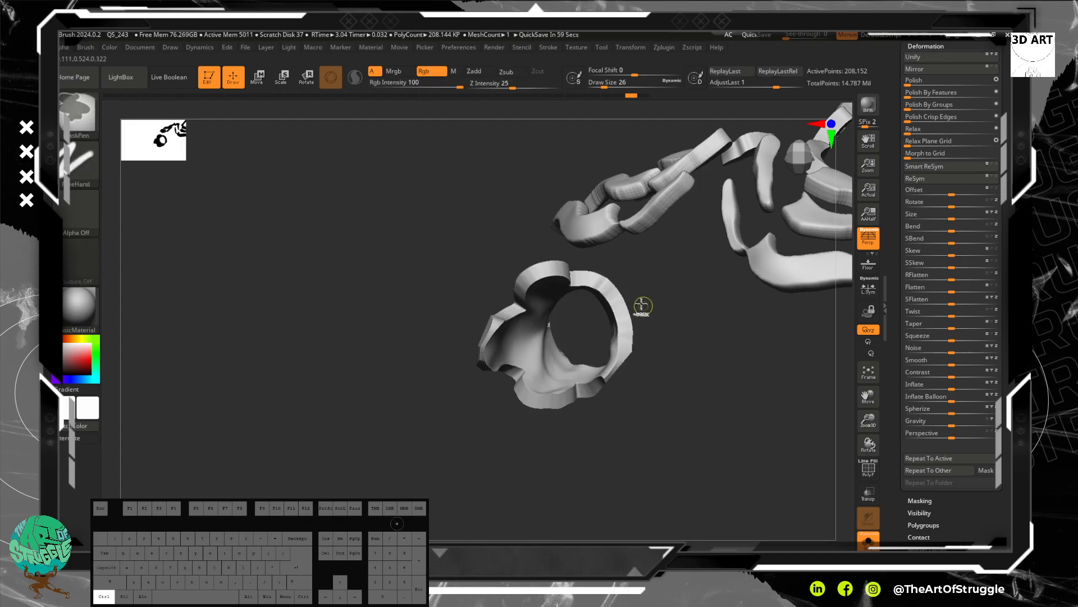
Try further clips on the arched rim and the neighbouring rounded lobe of the upper-arm plate, undoing each one.
{"action": "left_click_drag", "start_coordinate": [618, 290], "coordinate": [631, 305], "text": "ctrl+shift"}
{"action": "key", "text": "ctrl+z"}
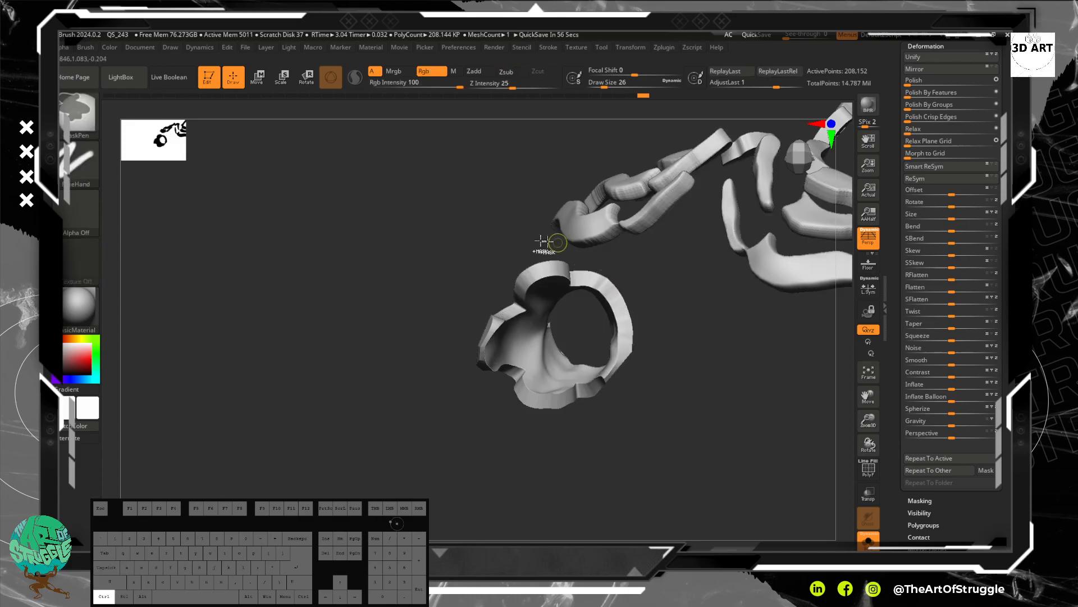
{"action": "left_click_drag", "start_coordinate": [577, 268], "coordinate": [571, 256], "text": "ctrl+shift"}
{"action": "key", "text": "ctrl+z"}
{"action": "left_click_drag", "start_coordinate": [502, 278], "coordinate": [502, 279], "text": "ctrl+shift"}
{"action": "key", "text": "ctrl+z"}
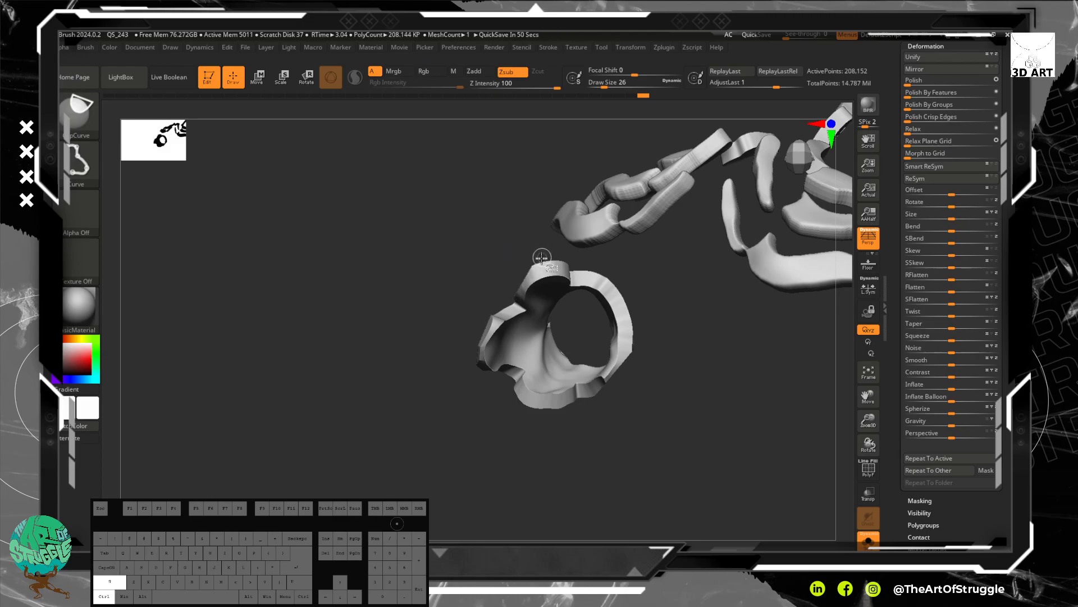
Clip the edge beside the rounded lobe and the upper-arm plate's outer side into facets, undoing one stray cut.
{"action": "mouse_move", "coordinate": [507, 288]}
{"action": "left_mouse_down", "text": "ctrl+shift"}
{"action": "mouse_move", "coordinate": [518, 278]}
{"action": "mouse_move", "coordinate": [542, 301]}
{"action": "mouse_move", "coordinate": [577, 304]}
{"action": "mouse_move", "coordinate": [568, 303]}
{"action": "left_mouse_up", "text": "ctrl+shift"}
{"action": "left_click_drag", "start_coordinate": [532, 263], "coordinate": [557, 360]}
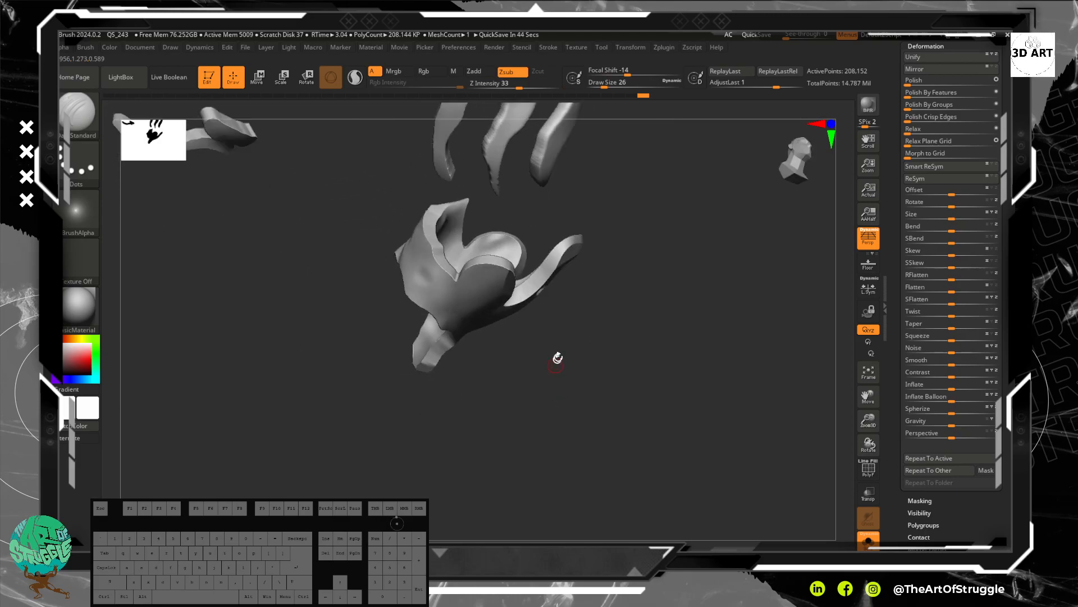
{"action": "mouse_move", "coordinate": [462, 288]}
{"action": "left_mouse_down"}
{"action": "mouse_move", "coordinate": [455, 436]}
{"action": "mouse_move", "coordinate": [430, 275]}
{"action": "left_mouse_up"}
{"action": "mouse_move", "coordinate": [456, 327]}
{"action": "left_mouse_down", "text": "ctrl+shift"}
{"action": "mouse_move", "coordinate": [429, 255]}
{"action": "mouse_move", "coordinate": [435, 262]}
{"action": "left_mouse_up", "text": "ctrl+shift"}
{"action": "key", "text": "ctrl+z"}
{"action": "mouse_move", "coordinate": [457, 337]}
{"action": "left_mouse_down"}
{"action": "mouse_move", "coordinate": [459, 177]}
{"action": "mouse_move", "coordinate": [474, 197]}
{"action": "mouse_move", "coordinate": [455, 283]}
{"action": "left_mouse_up"}
{"action": "key", "text": "shift"}
Try clipping the outer edge of the longest curved chest-armour strip, and undo the cut.
{"action": "left_click_drag", "start_coordinate": [550, 301], "coordinate": [550, 356], "text": "alt"}
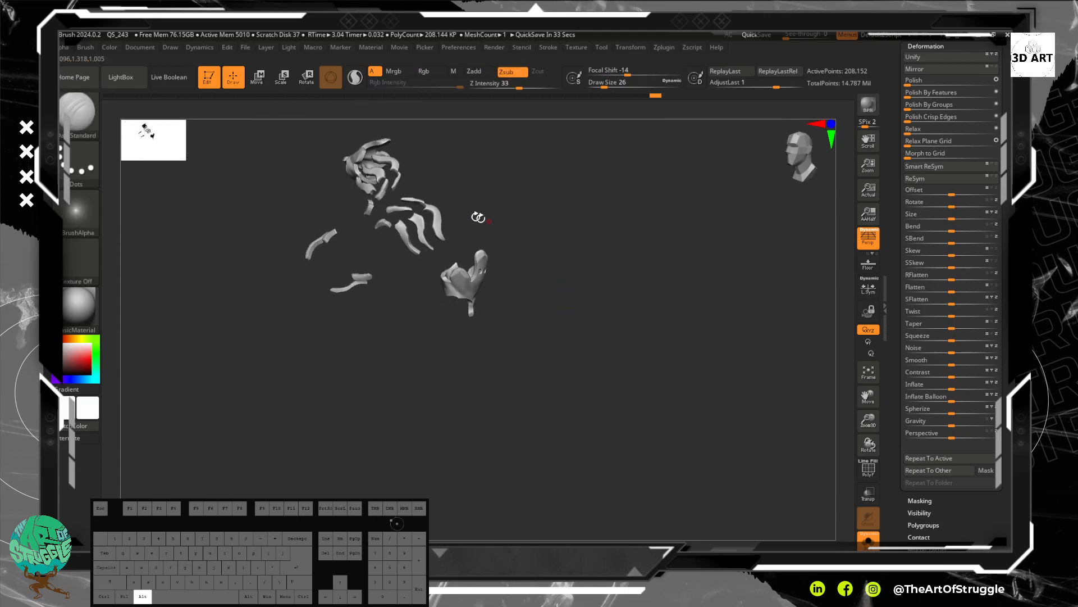
{"action": "left_click_drag", "start_coordinate": [478, 216], "coordinate": [467, 219], "text": "alt"}
{"action": "mouse_move", "coordinate": [459, 180]}
{"action": "left_mouse_down", "text": "ctrl+shift"}
{"action": "mouse_move", "coordinate": [429, 264]}
{"action": "mouse_move", "coordinate": [399, 272]}
{"action": "mouse_move", "coordinate": [476, 225]}
{"action": "mouse_move", "coordinate": [483, 236]}
{"action": "mouse_move", "coordinate": [482, 202]}
{"action": "mouse_move", "coordinate": [455, 229]}
{"action": "left_mouse_up", "text": "ctrl+shift"}
{"action": "key", "text": "ctrl+shift"}
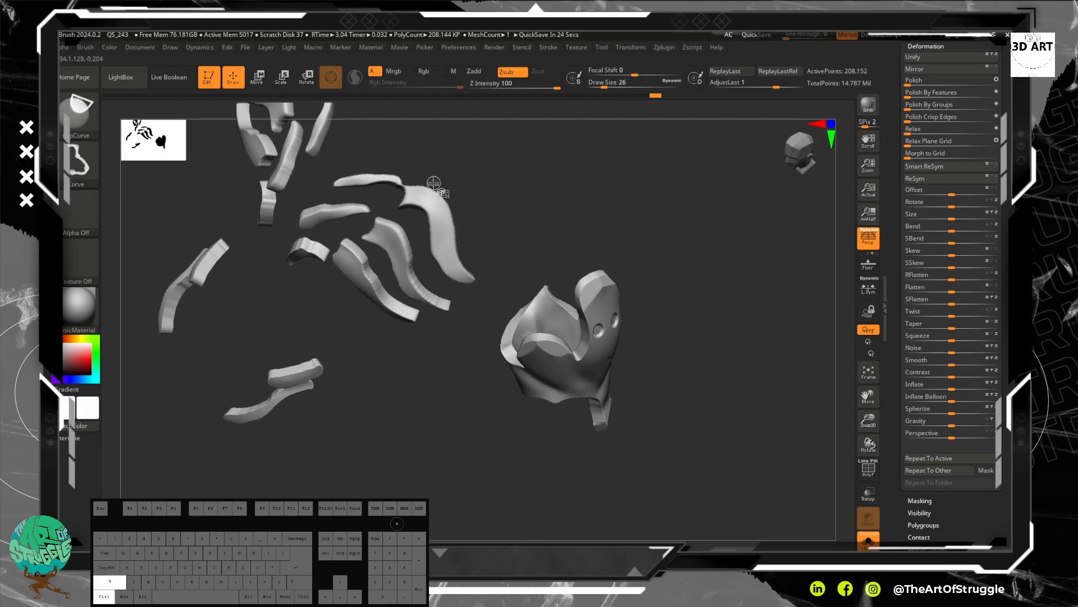
{"action": "key", "text": "z"}
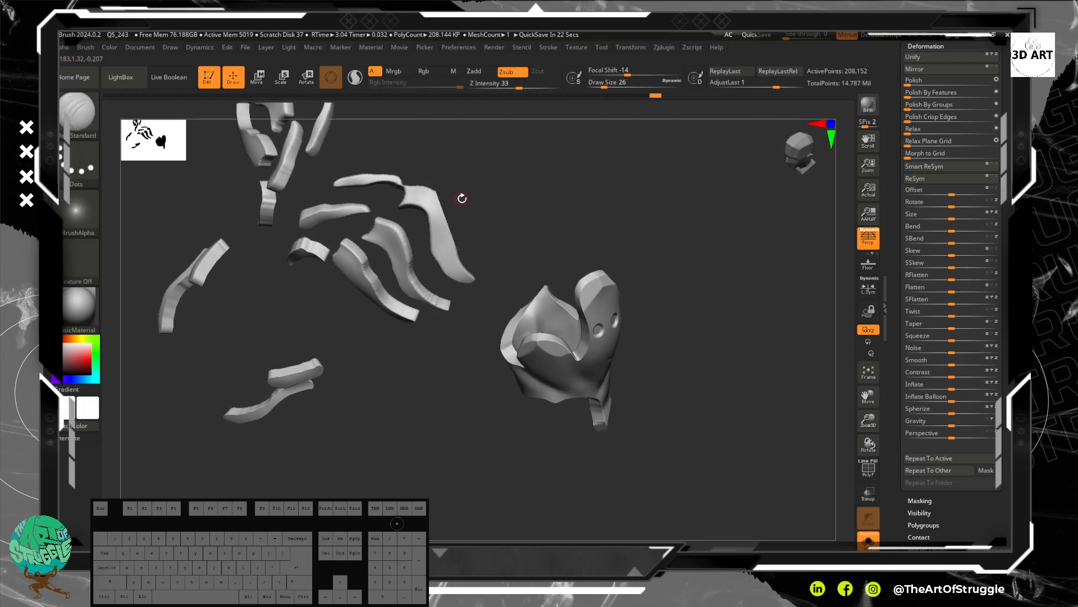
{"action": "left_click", "coordinate": [463, 192], "text": "ctrl"}
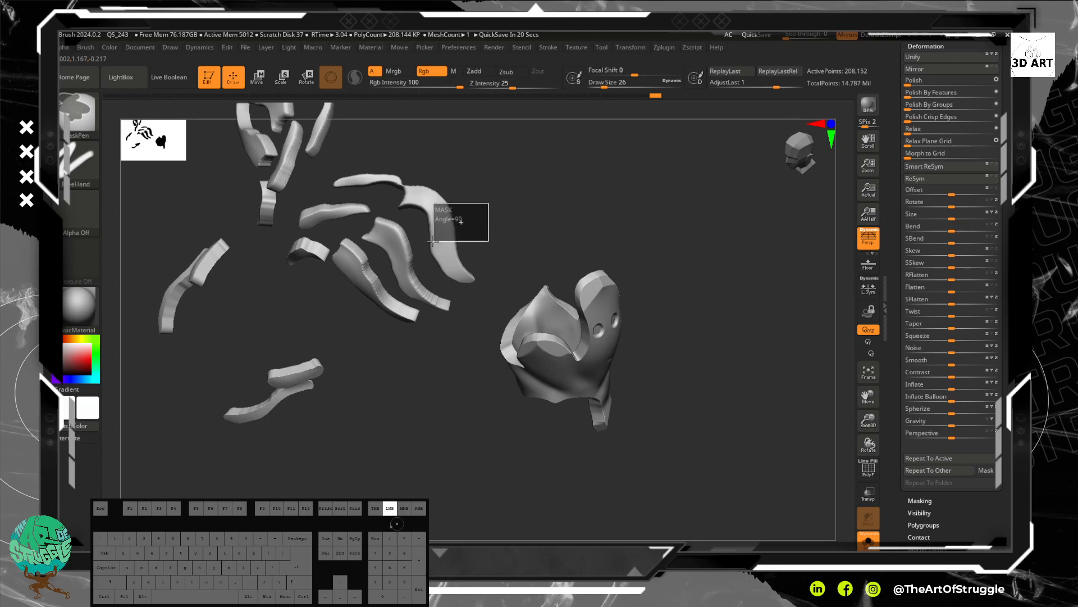
Clip the outer ends of the curved chest-armour strips from a side angle, undoing a cut across the uppermost strip.
{"action": "mouse_move", "coordinate": [494, 216]}
{"action": "left_mouse_down", "text": "alt"}
{"action": "mouse_move", "coordinate": [485, 230]}
{"action": "mouse_move", "coordinate": [505, 224]}
{"action": "mouse_move", "coordinate": [360, 202]}
{"action": "left_mouse_up", "text": "alt"}
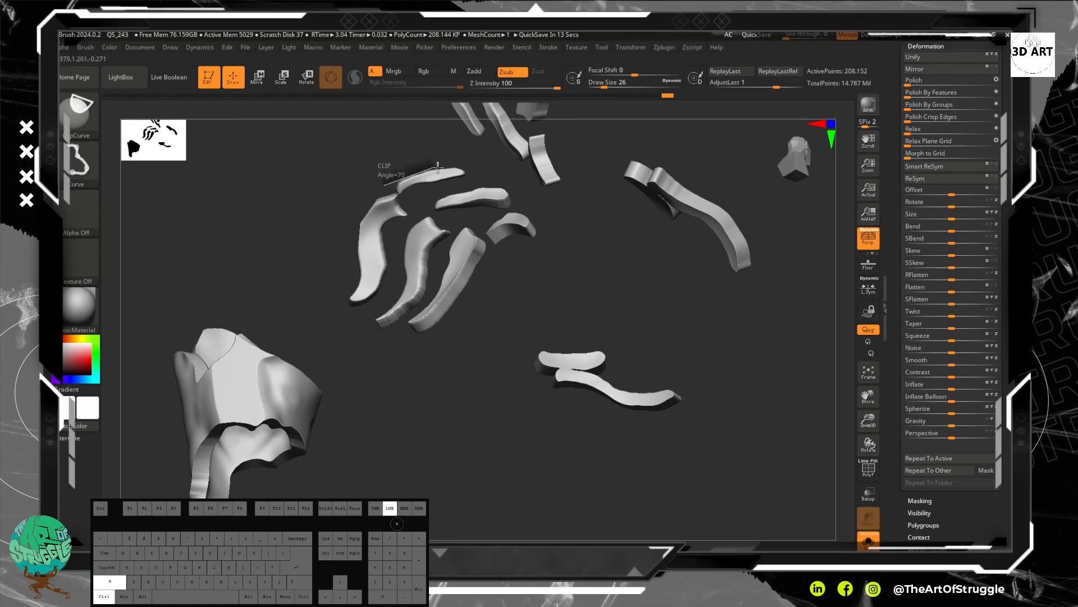
{"action": "mouse_move", "coordinate": [447, 169]}
{"action": "left_mouse_down", "text": "ctrl+shift"}
{"action": "mouse_move", "coordinate": [438, 167]}
{"action": "mouse_move", "coordinate": [468, 175]}
{"action": "left_mouse_up", "text": "ctrl+shift"}
{"action": "key", "text": "ctrl+z"}
{"action": "mouse_move", "coordinate": [530, 209]}
{"action": "left_mouse_down"}
{"action": "mouse_move", "coordinate": [537, 232]}
{"action": "mouse_move", "coordinate": [515, 326]}
{"action": "mouse_move", "coordinate": [429, 285]}
{"action": "mouse_move", "coordinate": [438, 250]}
{"action": "mouse_move", "coordinate": [417, 267]}
{"action": "mouse_move", "coordinate": [428, 190]}
{"action": "left_mouse_up"}
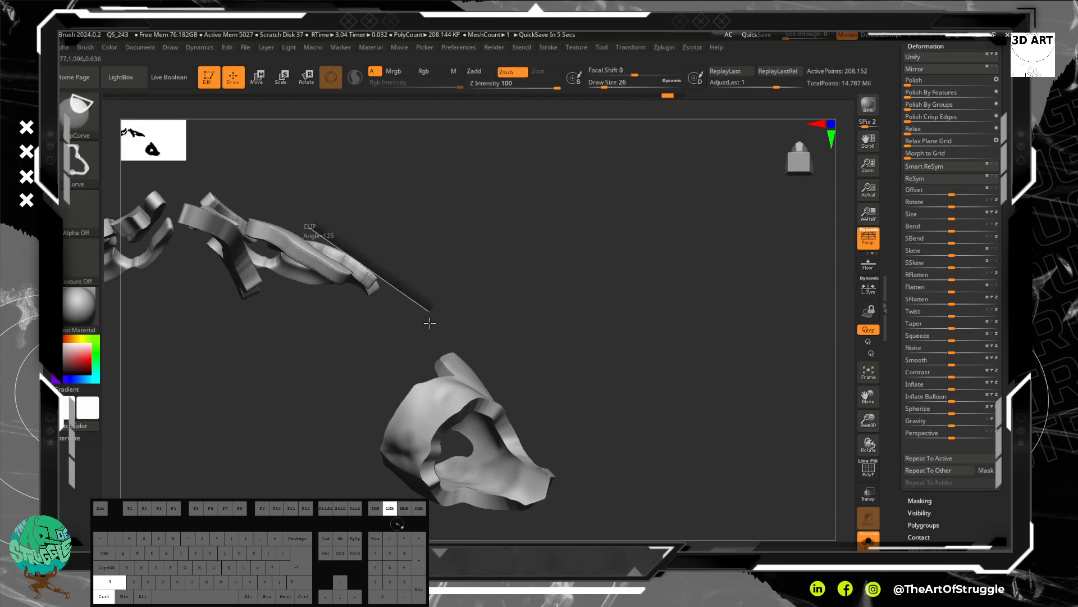
{"action": "left_click_drag", "start_coordinate": [427, 319], "coordinate": [428, 315], "text": "ctrl+shift"}
{"action": "mouse_move", "coordinate": [429, 277]}
{"action": "left_mouse_down"}
{"action": "mouse_move", "coordinate": [404, 289]}
{"action": "mouse_move", "coordinate": [435, 279]}
{"action": "mouse_move", "coordinate": [446, 258]}
{"action": "mouse_move", "coordinate": [429, 243]}
{"action": "left_mouse_up"}
{"action": "key", "text": "shift"}
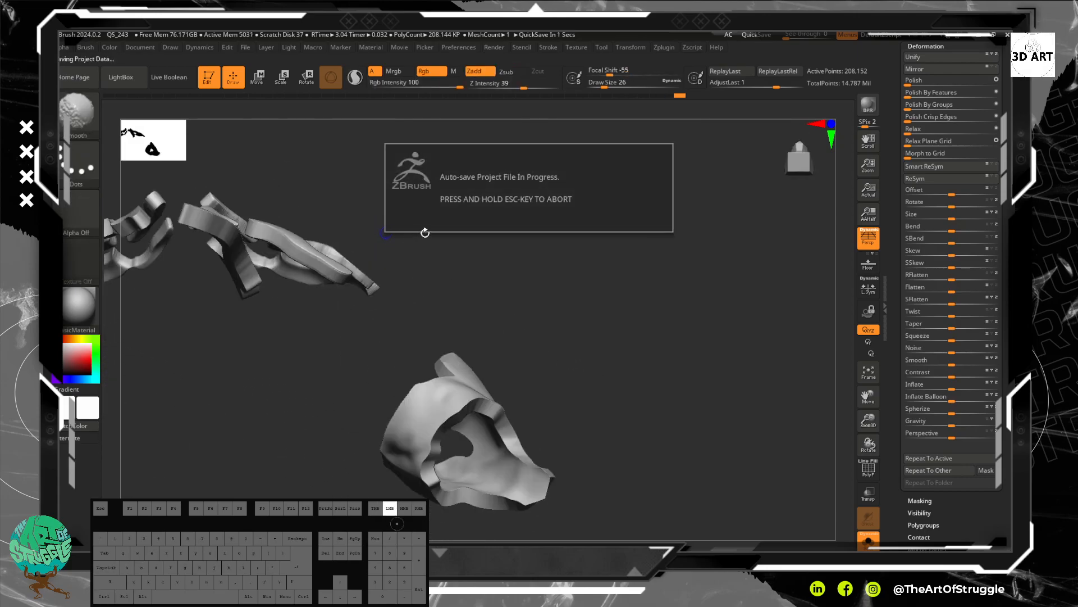
{"action": "left_click_drag", "start_coordinate": [525, 284], "coordinate": [556, 309]}
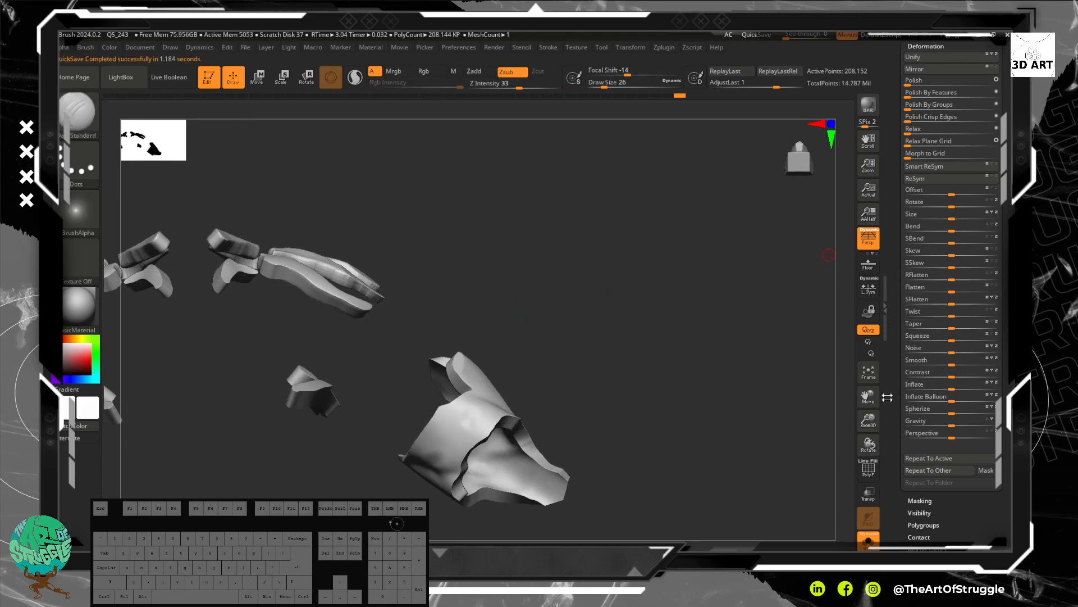
Show the whole character again and clip the outer edges of the narrow hip strips with ClipCurve.
{"action": "left_click", "coordinate": [868, 540]}
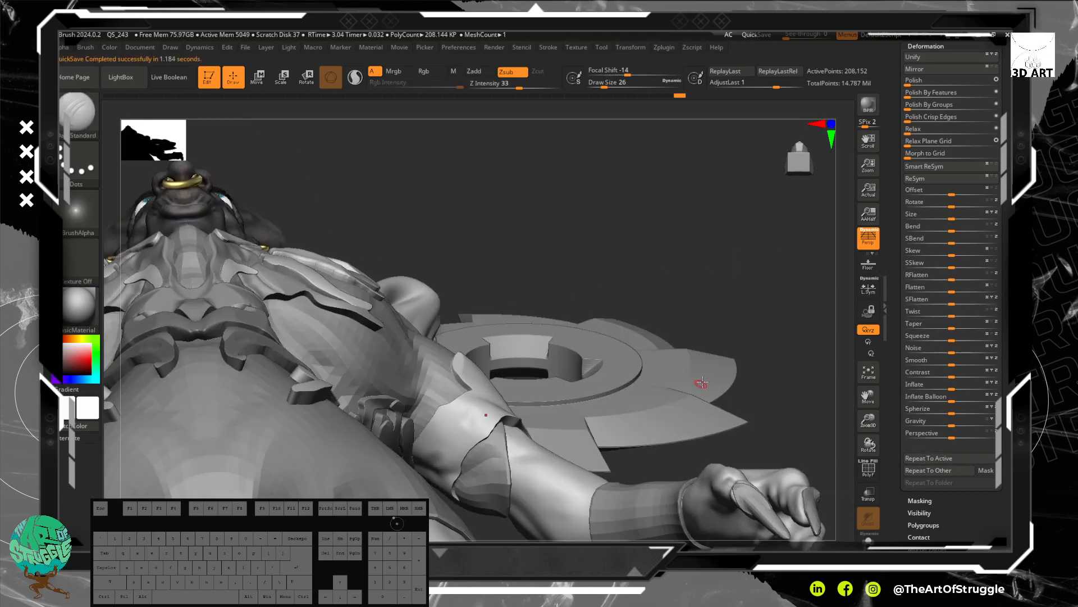
{"action": "left_click_drag", "start_coordinate": [766, 305], "coordinate": [555, 259], "text": "alt"}
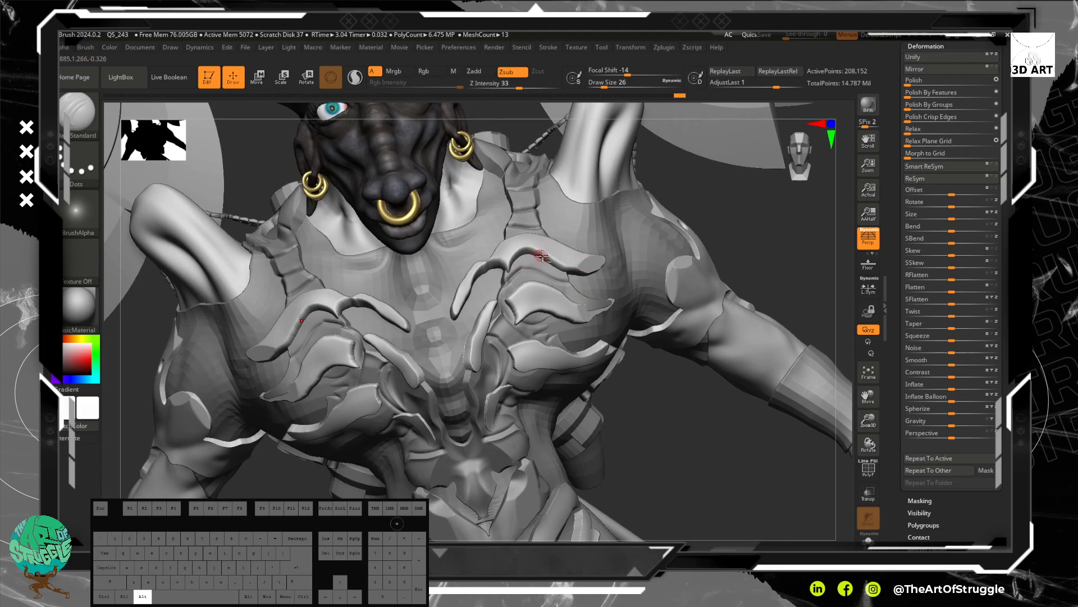
{"action": "left_click_drag", "start_coordinate": [745, 372], "coordinate": [573, 333], "text": "alt"}
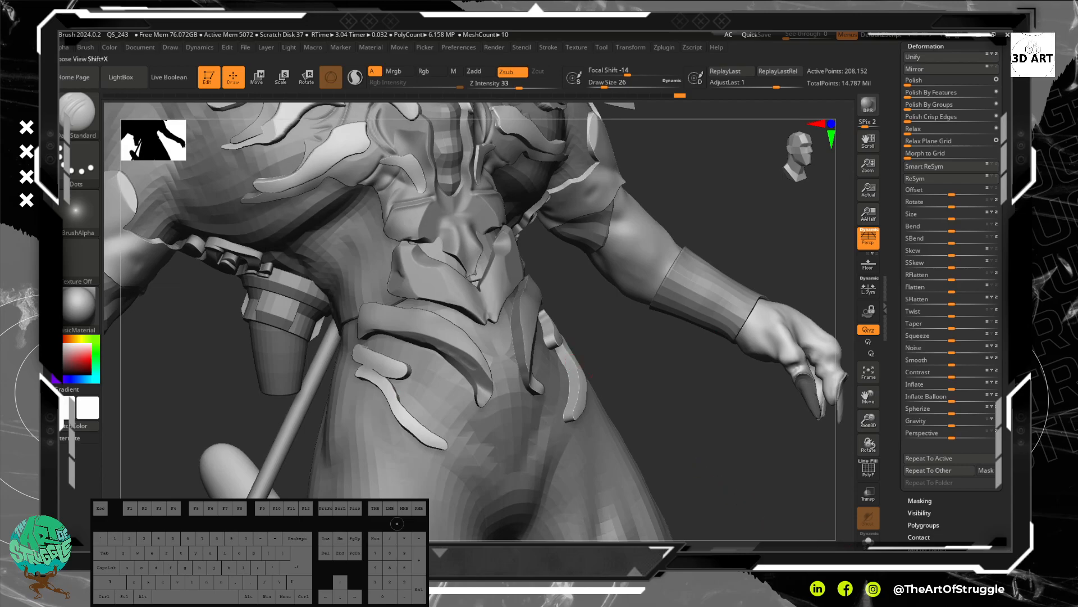
{"action": "left_click_drag", "start_coordinate": [626, 392], "coordinate": [596, 349]}
{"action": "key", "text": "ctrl+shift"}
{"action": "left_click_drag", "start_coordinate": [559, 444], "coordinate": [560, 441], "text": "ctrl+shift"}
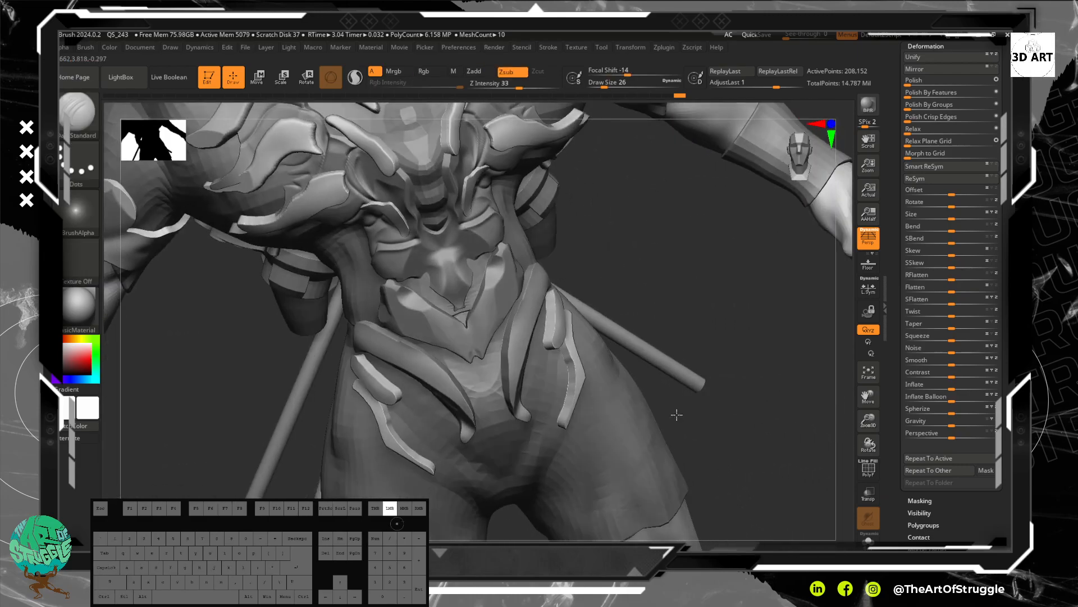
{"action": "mouse_move", "coordinate": [676, 415]}
{"action": "left_mouse_down"}
{"action": "mouse_move", "coordinate": [633, 400]}
{"action": "mouse_move", "coordinate": [610, 277]}
{"action": "left_mouse_up"}
{"action": "key", "text": "ctrl+shift"}
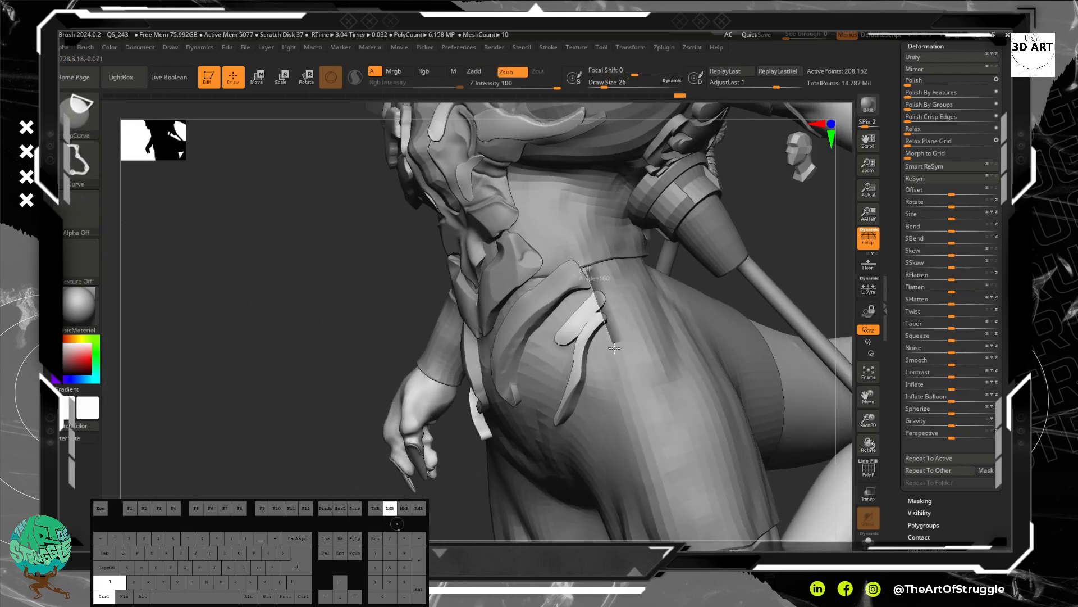
{"action": "left_click_drag", "start_coordinate": [629, 343], "coordinate": [689, 286], "text": "ctrl+shift"}
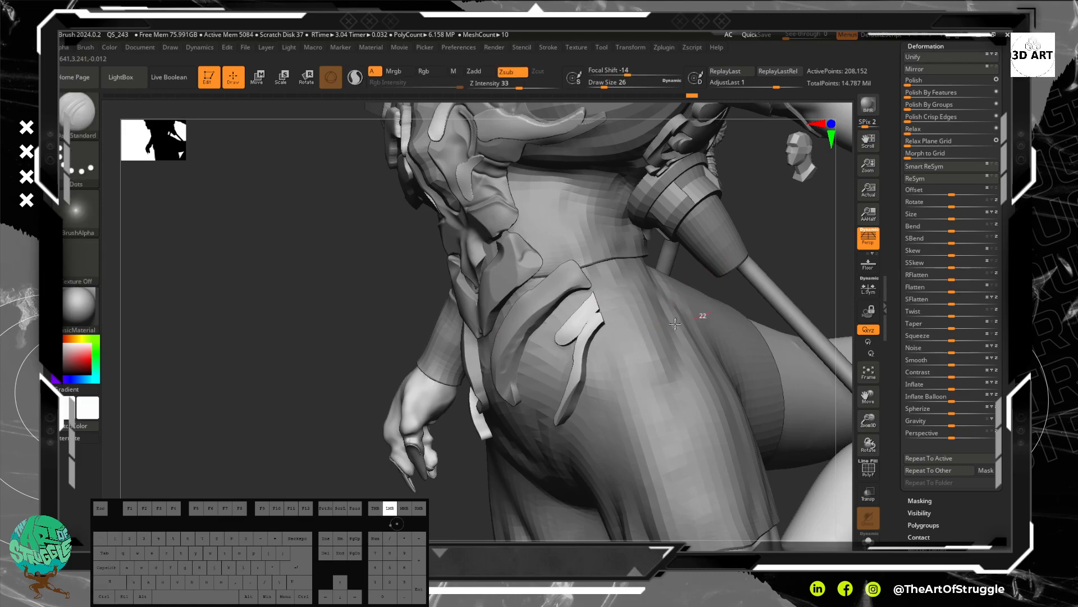
Clip the remaining edges and ends of the hip strips into angular facets from several angles.
{"action": "mouse_move", "coordinate": [753, 285]}
{"action": "left_mouse_down"}
{"action": "mouse_move", "coordinate": [738, 217]}
{"action": "mouse_move", "coordinate": [830, 259]}
{"action": "mouse_move", "coordinate": [551, 243]}
{"action": "left_mouse_up"}
{"action": "key", "text": "ctrl+shift"}
{"action": "left_click_drag", "start_coordinate": [578, 320], "coordinate": [578, 322], "text": "ctrl+shift"}
{"action": "mouse_move", "coordinate": [725, 281]}
{"action": "left_mouse_down"}
{"action": "mouse_move", "coordinate": [523, 276]}
{"action": "mouse_move", "coordinate": [726, 273]}
{"action": "mouse_move", "coordinate": [602, 265]}
{"action": "left_mouse_up"}
{"action": "key", "text": "ctrl+shift"}
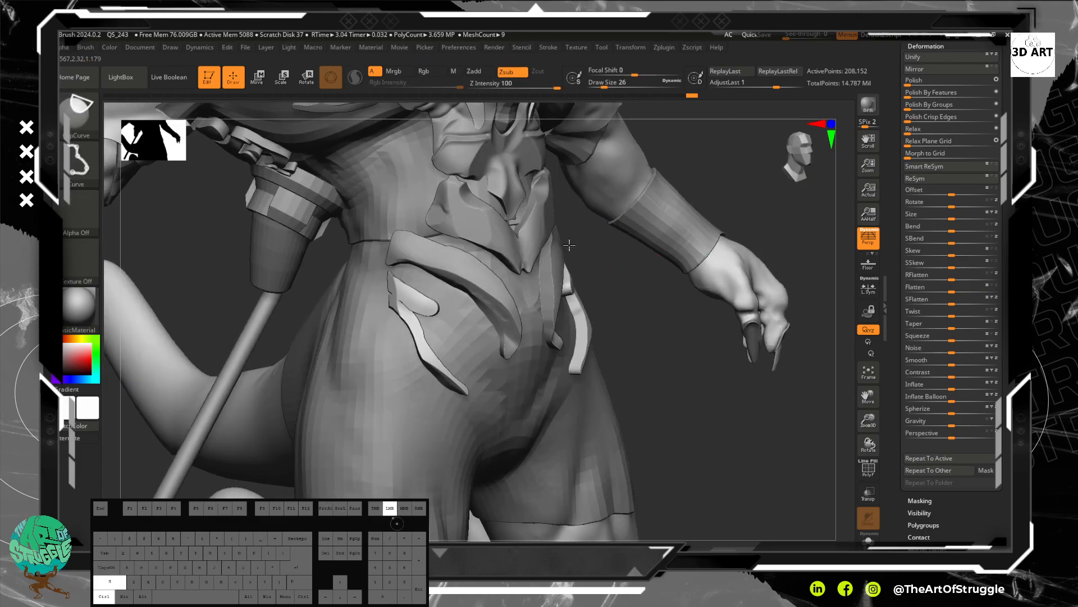
{"action": "left_click_drag", "start_coordinate": [598, 361], "coordinate": [601, 365], "text": "ctrl+shift"}
{"action": "mouse_move", "coordinate": [611, 291]}
{"action": "left_mouse_down"}
{"action": "mouse_move", "coordinate": [616, 276]}
{"action": "mouse_move", "coordinate": [597, 291]}
{"action": "mouse_move", "coordinate": [596, 278]}
{"action": "mouse_move", "coordinate": [606, 306]}
{"action": "mouse_move", "coordinate": [626, 295]}
{"action": "mouse_move", "coordinate": [645, 327]}
{"action": "mouse_move", "coordinate": [605, 371]}
{"action": "mouse_move", "coordinate": [633, 389]}
{"action": "mouse_move", "coordinate": [638, 340]}
{"action": "mouse_move", "coordinate": [621, 323]}
{"action": "mouse_move", "coordinate": [621, 436]}
{"action": "mouse_move", "coordinate": [549, 354]}
{"action": "left_mouse_up"}
{"action": "key", "text": "ctrl+shift"}
{"action": "key", "text": "ctrl+shift"}
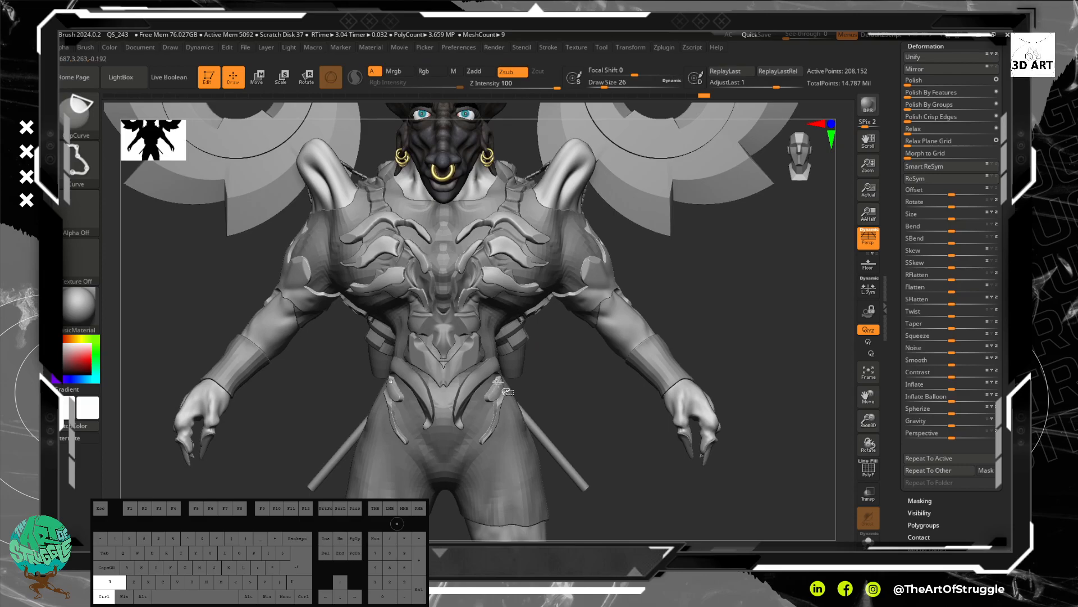
Carve lengthwise grooves along the curved chest-armour strips with the DamStandard brush.
{"action": "mouse_move", "coordinate": [565, 410]}
{"action": "left_mouse_down"}
{"action": "mouse_move", "coordinate": [556, 412]}
{"action": "mouse_move", "coordinate": [647, 373]}
{"action": "mouse_move", "coordinate": [556, 391]}
{"action": "mouse_move", "coordinate": [556, 172]}
{"action": "left_mouse_up"}
{"action": "left_click_drag", "start_coordinate": [625, 392], "coordinate": [523, 338]}
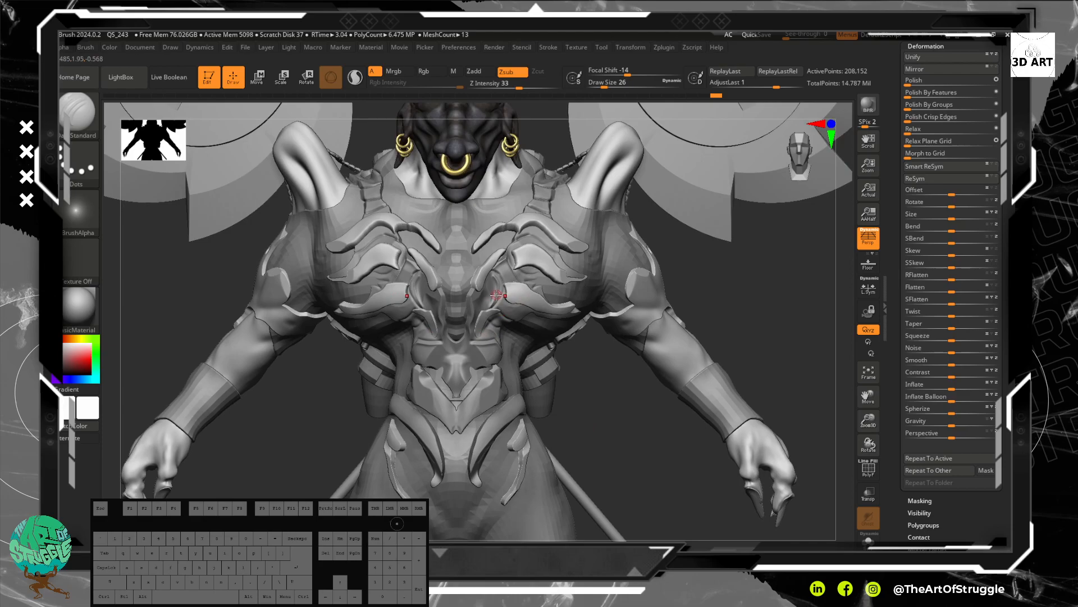
{"action": "key", "text": "b"}
{"action": "key", "text": "d"}
{"action": "key", "text": "s"}
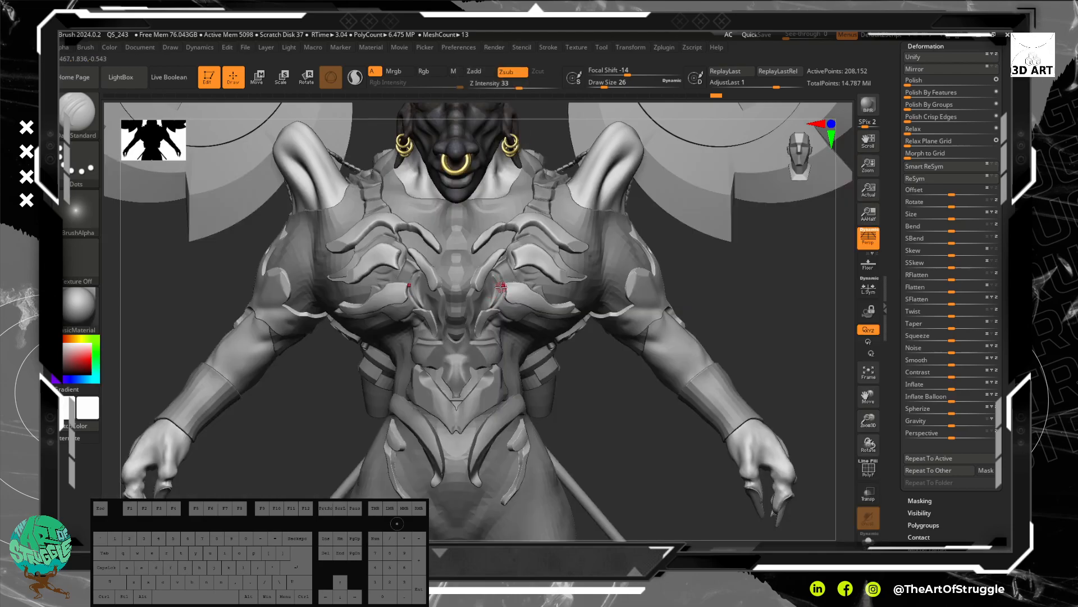
{"action": "left_click_drag", "start_coordinate": [509, 294], "coordinate": [523, 295]}
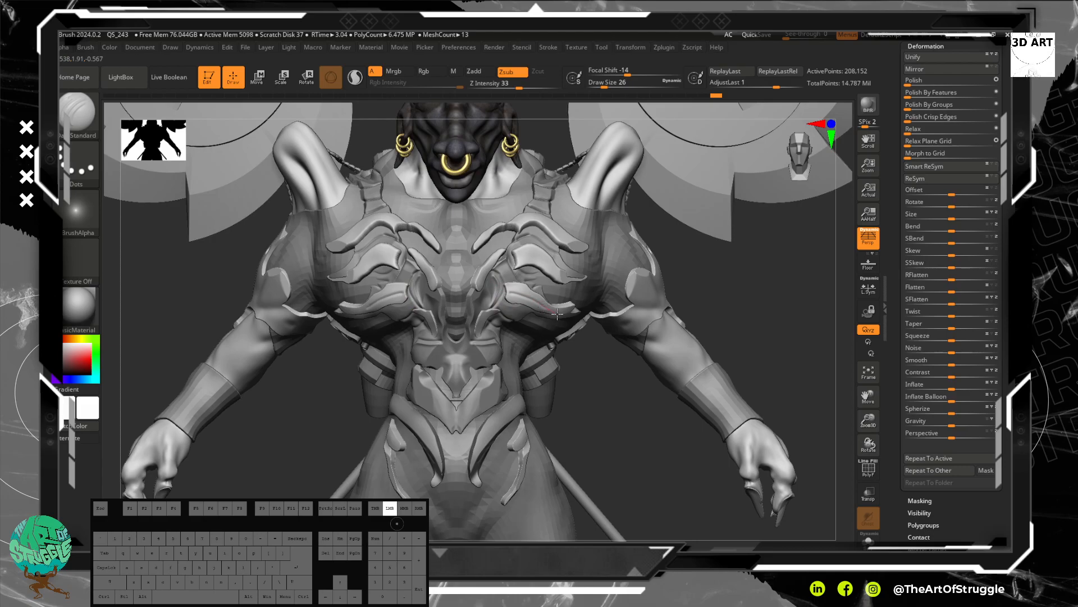
{"action": "left_click_drag", "start_coordinate": [585, 303], "coordinate": [582, 303]}
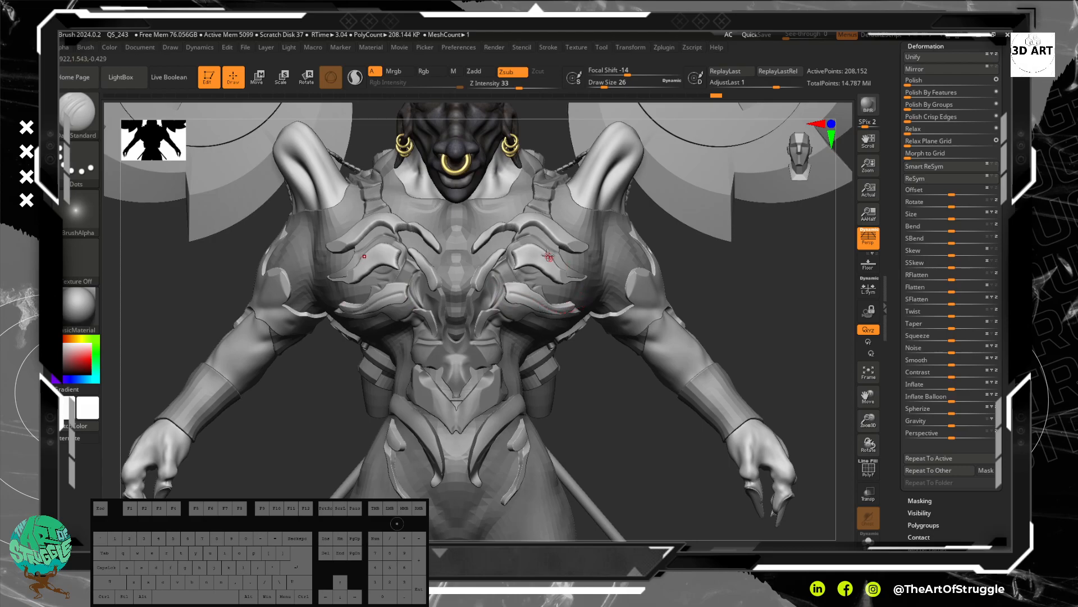
{"action": "mouse_move", "coordinate": [521, 260]}
{"action": "left_mouse_down"}
{"action": "mouse_move", "coordinate": [561, 242]}
{"action": "mouse_move", "coordinate": [531, 218]}
{"action": "mouse_move", "coordinate": [548, 215]}
{"action": "mouse_move", "coordinate": [580, 246]}
{"action": "left_mouse_up"}
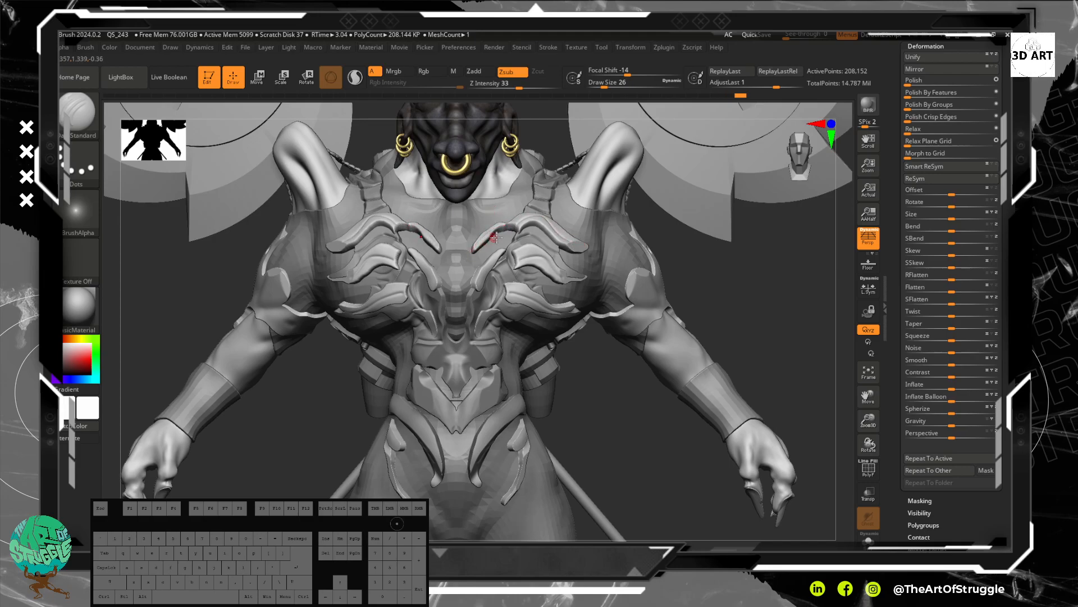
Reshape the upper chest strips with the Move brush at draw size 178, undoing the last few moves.
{"action": "mouse_move", "coordinate": [728, 277]}
{"action": "left_mouse_down"}
{"action": "mouse_move", "coordinate": [721, 323]}
{"action": "mouse_move", "coordinate": [748, 320]}
{"action": "mouse_move", "coordinate": [744, 331]}
{"action": "mouse_move", "coordinate": [758, 320]}
{"action": "mouse_move", "coordinate": [646, 212]}
{"action": "left_mouse_up"}
{"action": "key", "text": "b"}
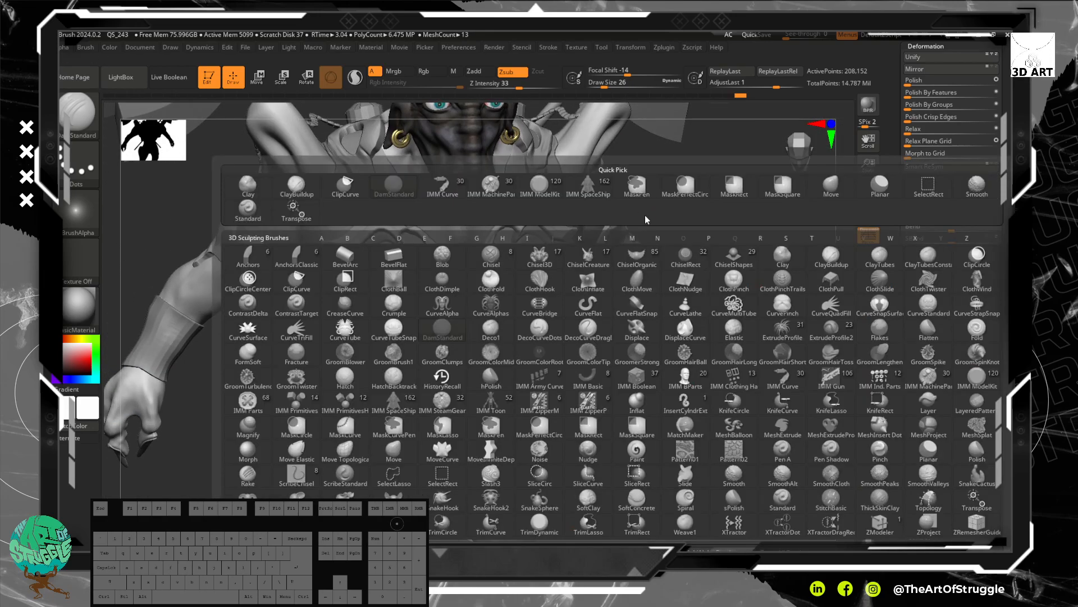
{"action": "key", "text": "m"}
{"action": "key", "text": "v"}
{"action": "key", "text": "bracketright"}
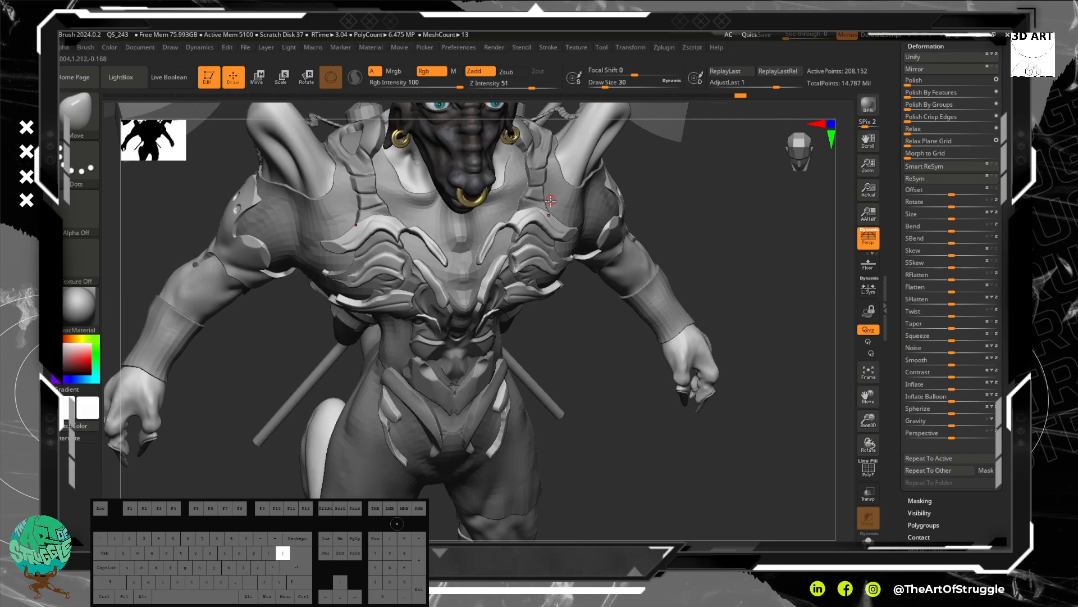
{"action": "key", "text": "bracketright"}
{"action": "left_click_drag", "start_coordinate": [719, 248], "coordinate": [654, 222]}
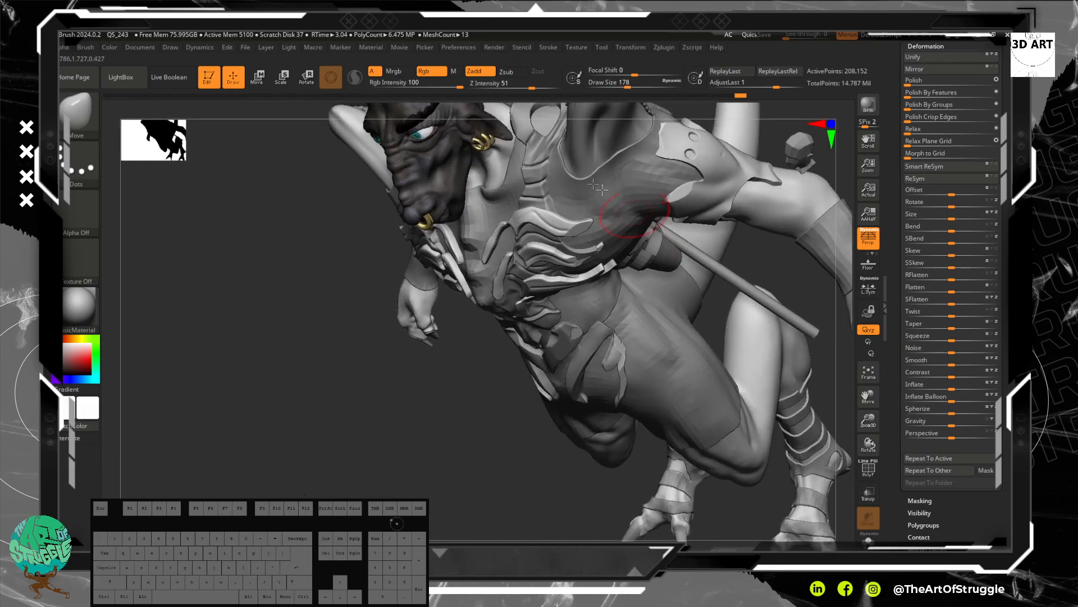
{"action": "left_click_drag", "start_coordinate": [488, 244], "coordinate": [492, 240]}
{"action": "left_click_drag", "start_coordinate": [502, 227], "coordinate": [506, 223]}
{"action": "left_click_drag", "start_coordinate": [519, 221], "coordinate": [522, 221]}
{"action": "mouse_move", "coordinate": [524, 219]}
{"action": "left_mouse_down"}
{"action": "mouse_move", "coordinate": [471, 265]}
{"action": "mouse_move", "coordinate": [475, 255]}
{"action": "left_mouse_up"}
{"action": "left_click_drag", "start_coordinate": [272, 257], "coordinate": [366, 175]}
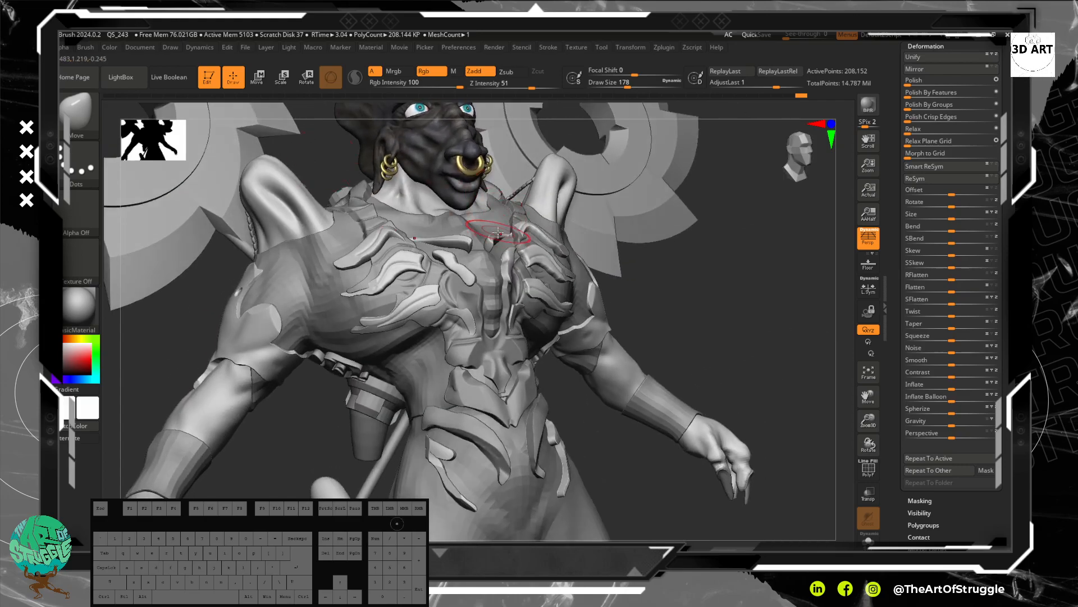
{"action": "key", "text": "ctrl+z"}
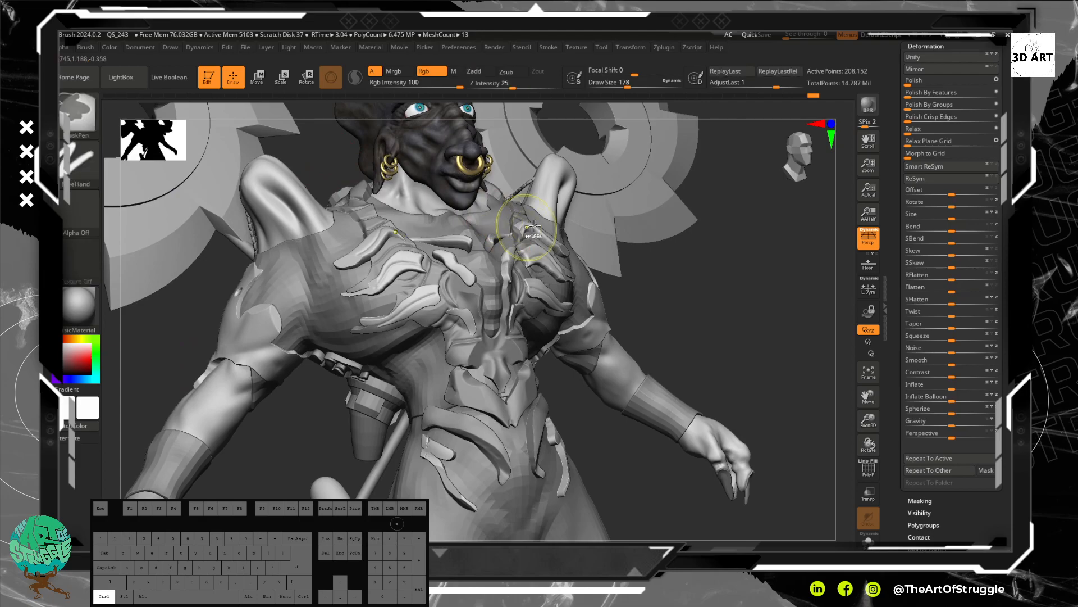
{"action": "key", "text": "ctrl+z"}
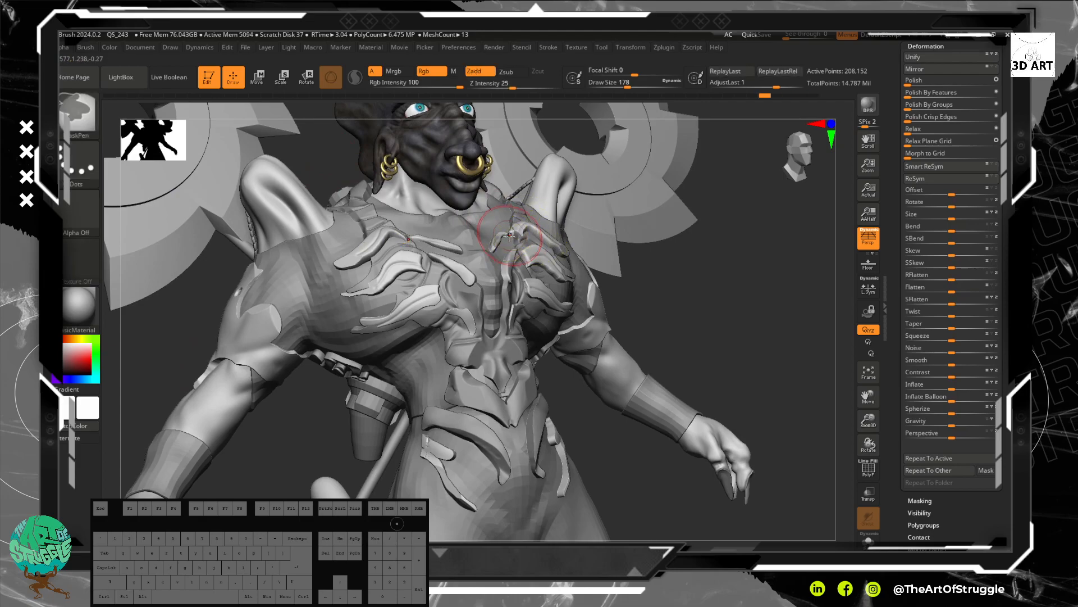
Adjust the placement and curvature of the chest strips with further Move strokes.
{"action": "mouse_move", "coordinate": [506, 239]}
{"action": "left_mouse_down"}
{"action": "mouse_move", "coordinate": [488, 254]}
{"action": "mouse_move", "coordinate": [527, 259]}
{"action": "mouse_move", "coordinate": [537, 248]}
{"action": "mouse_move", "coordinate": [528, 257]}
{"action": "mouse_move", "coordinate": [574, 275]}
{"action": "left_mouse_up"}
{"action": "left_click_drag", "start_coordinate": [573, 274], "coordinate": [582, 272]}
{"action": "mouse_move", "coordinate": [702, 275]}
{"action": "left_mouse_down"}
{"action": "mouse_move", "coordinate": [597, 283]}
{"action": "mouse_move", "coordinate": [541, 304]}
{"action": "left_mouse_up"}
{"action": "left_click_drag", "start_coordinate": [448, 278], "coordinate": [517, 285]}
Try reshaping the central torso armour beside the chest strips with the Move brush, enlarging it to draw size 266.
{"action": "left_click", "coordinate": [505, 286], "text": "alt"}
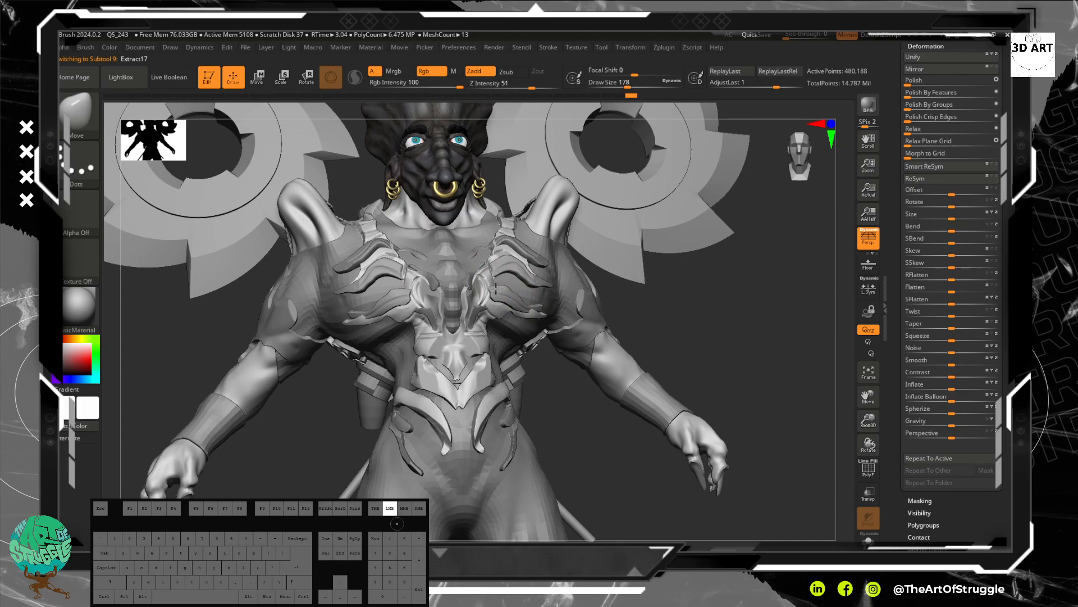
{"action": "left_click_drag", "start_coordinate": [511, 266], "coordinate": [515, 238]}
{"action": "mouse_move", "coordinate": [508, 253]}
{"action": "left_mouse_down"}
{"action": "mouse_move", "coordinate": [547, 247]}
{"action": "mouse_move", "coordinate": [578, 263]}
{"action": "left_mouse_up"}
{"action": "mouse_move", "coordinate": [503, 277]}
{"action": "left_mouse_down"}
{"action": "mouse_move", "coordinate": [525, 306]}
{"action": "mouse_move", "coordinate": [536, 294]}
{"action": "left_mouse_up"}
{"action": "left_click_drag", "start_coordinate": [712, 294], "coordinate": [613, 285]}
{"action": "mouse_move", "coordinate": [501, 285]}
{"action": "left_mouse_down"}
{"action": "mouse_move", "coordinate": [547, 308]}
{"action": "mouse_move", "coordinate": [544, 292]}
{"action": "mouse_move", "coordinate": [550, 306]}
{"action": "left_mouse_up"}
{"action": "mouse_move", "coordinate": [537, 236]}
{"action": "left_mouse_down"}
{"action": "mouse_move", "coordinate": [547, 227]}
{"action": "mouse_move", "coordinate": [541, 261]}
{"action": "left_mouse_up"}
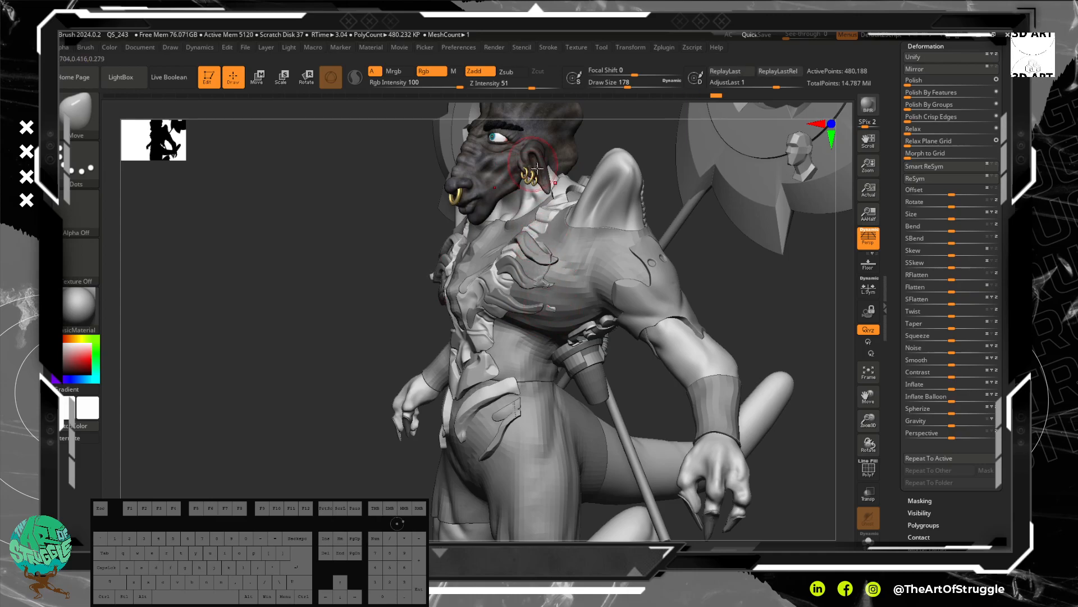
{"action": "key", "text": "bracketright"}
{"action": "left_click_drag", "start_coordinate": [541, 273], "coordinate": [548, 272]}
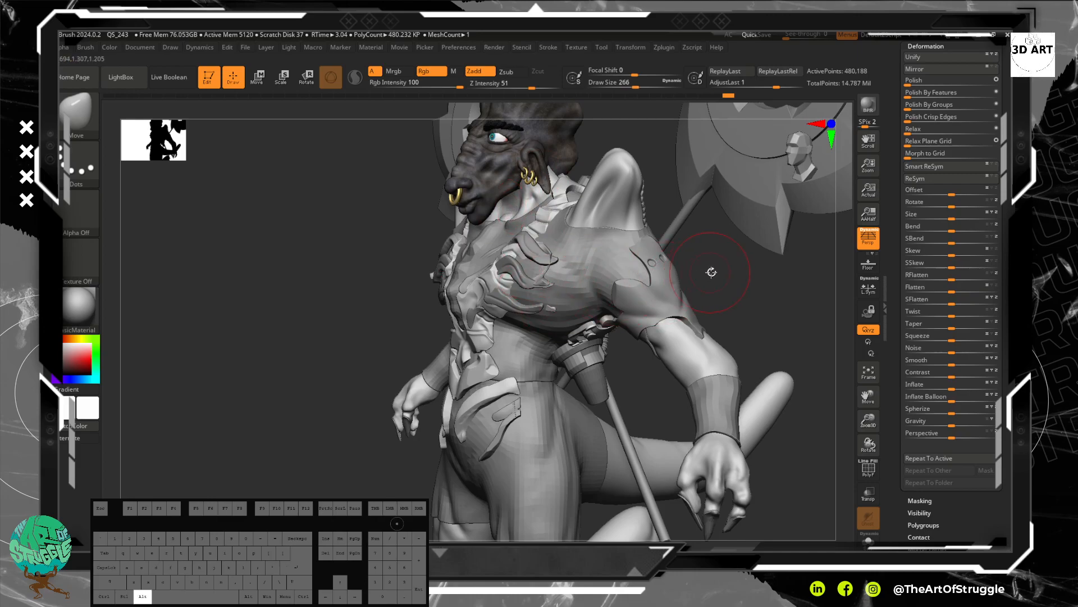
Try smoothing the central torso armour, and roll its undo history back to before the Move edits.
{"action": "left_click_drag", "start_coordinate": [710, 271], "coordinate": [671, 230], "text": "alt"}
{"action": "left_click_drag", "start_coordinate": [539, 279], "coordinate": [544, 285], "text": "shift"}
{"action": "key", "text": "ctrl+z"}
{"action": "left_click", "coordinate": [716, 97]}
{"action": "left_click_drag", "start_coordinate": [716, 97], "coordinate": [638, 89]}
Render a BPR preview of the full character in three-quarter view, including both saw-blade wheels.
{"action": "left_click_drag", "start_coordinate": [645, 296], "coordinate": [680, 358]}
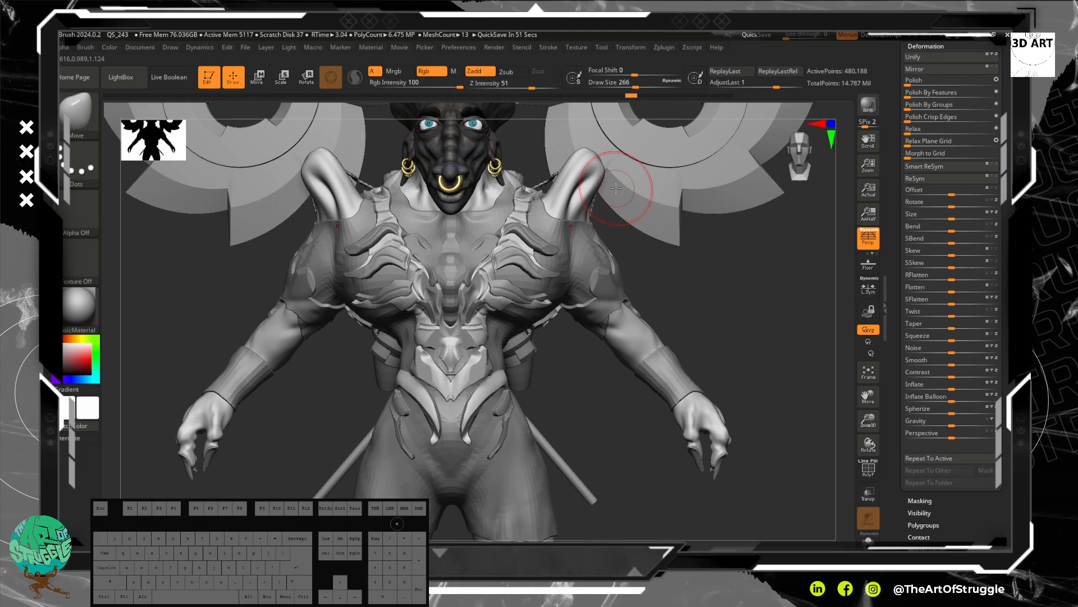
{"action": "mouse_move", "coordinate": [706, 313]}
{"action": "left_mouse_down", "text": "alt"}
{"action": "mouse_move", "coordinate": [695, 275]}
{"action": "mouse_move", "coordinate": [655, 255]}
{"action": "mouse_move", "coordinate": [656, 266]}
{"action": "mouse_move", "coordinate": [679, 258]}
{"action": "mouse_move", "coordinate": [565, 207]}
{"action": "left_mouse_up", "text": "alt"}
{"action": "mouse_move", "coordinate": [672, 277]}
{"action": "left_mouse_down"}
{"action": "mouse_move", "coordinate": [628, 270]}
{"action": "mouse_move", "coordinate": [643, 279]}
{"action": "mouse_move", "coordinate": [685, 269]}
{"action": "mouse_move", "coordinate": [600, 285]}
{"action": "mouse_move", "coordinate": [593, 248]}
{"action": "left_mouse_up"}
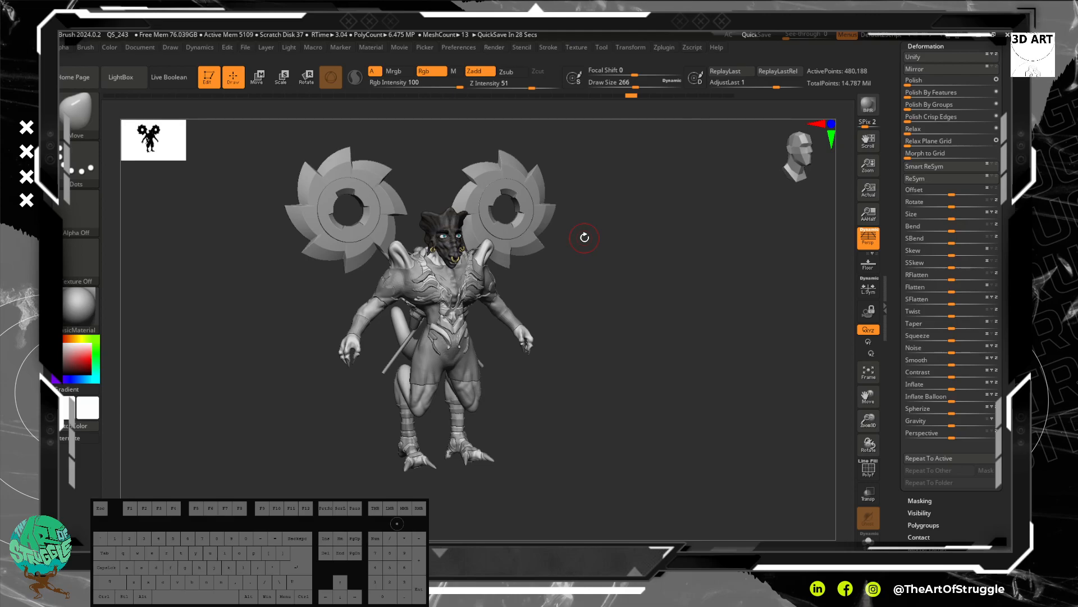
{"action": "left_click_drag", "start_coordinate": [595, 274], "coordinate": [640, 280], "text": "alt"}
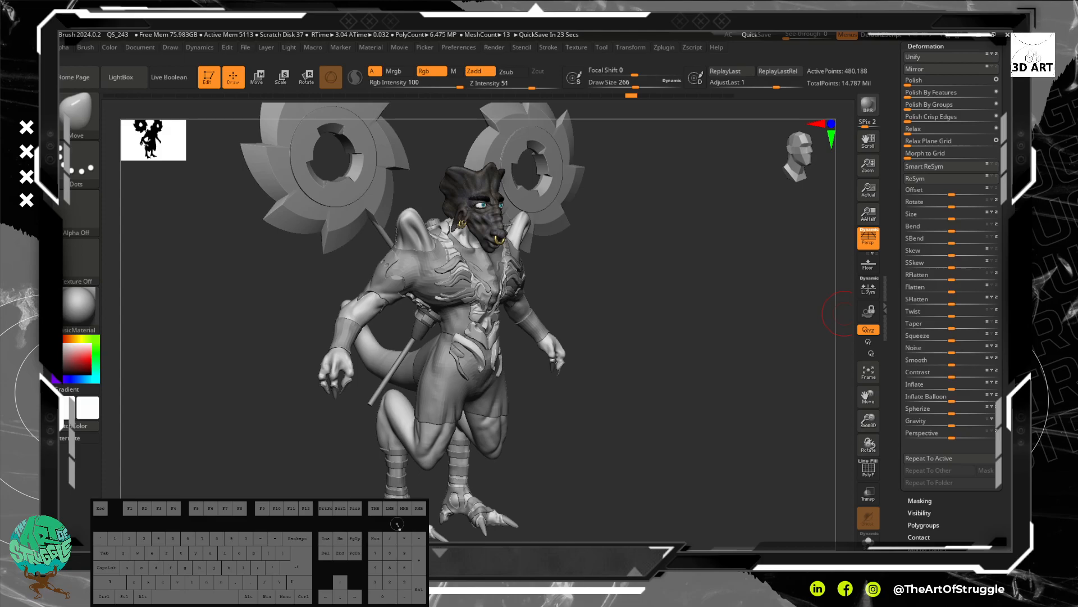
{"action": "left_click_drag", "start_coordinate": [650, 318], "coordinate": [638, 285], "text": "alt"}
{"action": "left_click", "coordinate": [868, 104]}
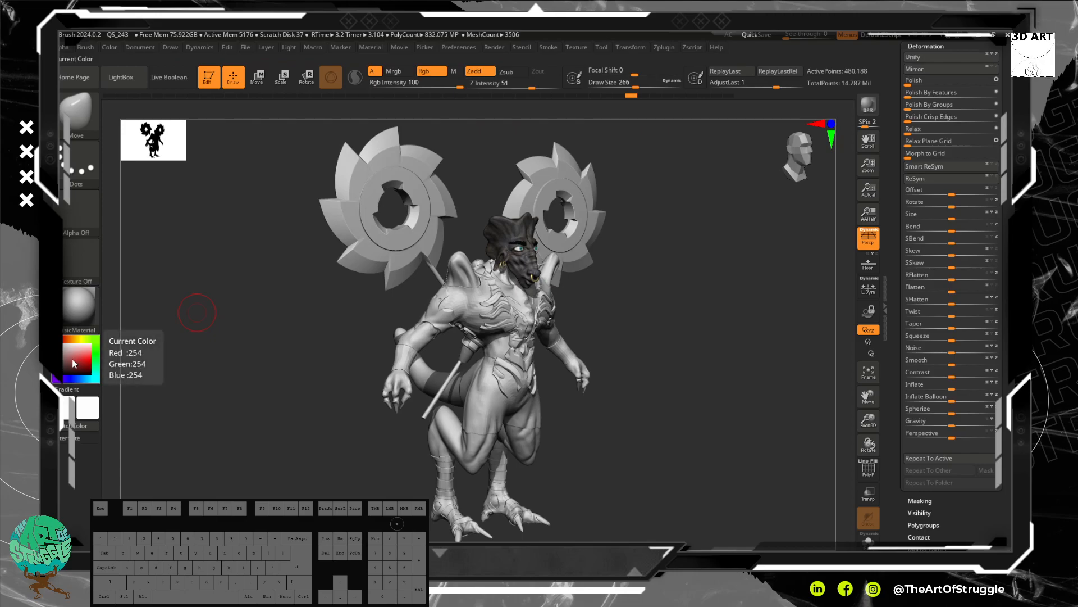
Pick a darker grey as the current colour for the unpainted armour.
{"action": "left_click", "coordinate": [74, 363]}
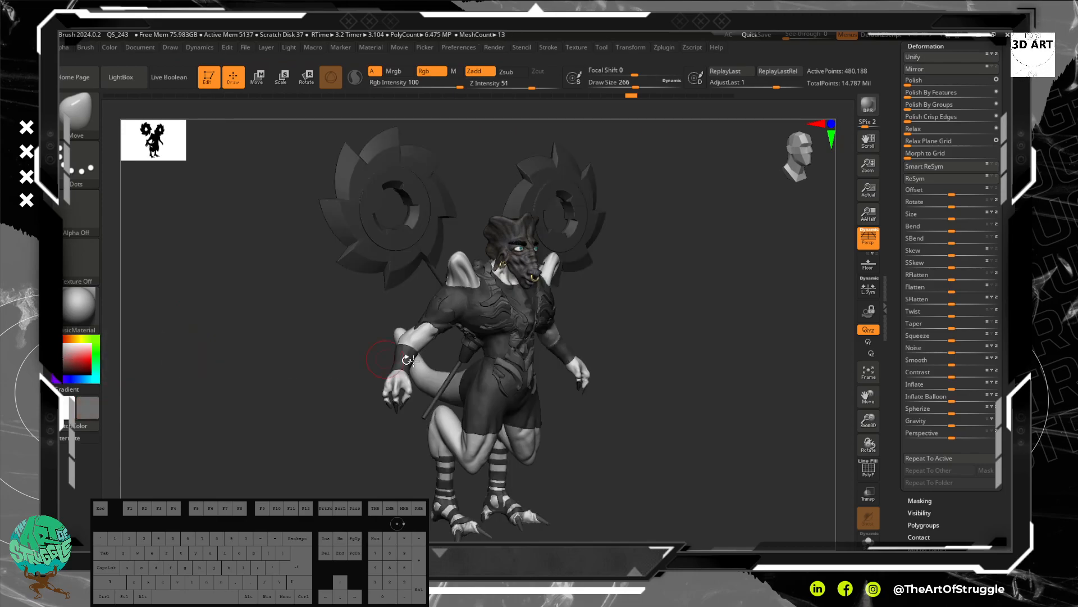